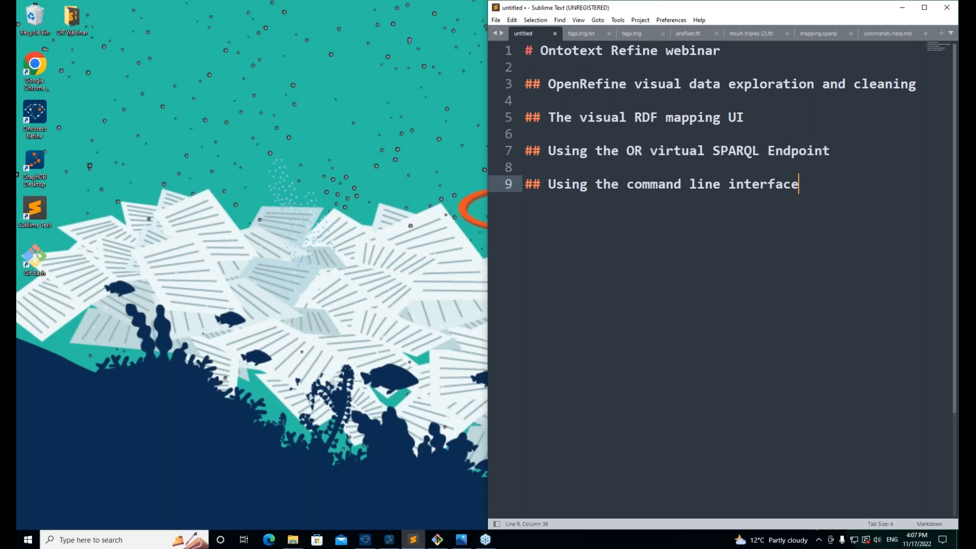
Step: Snap the Sublime Text webinar outline to the left half, leaving the desktop showing on the right
left_click(786, 61)
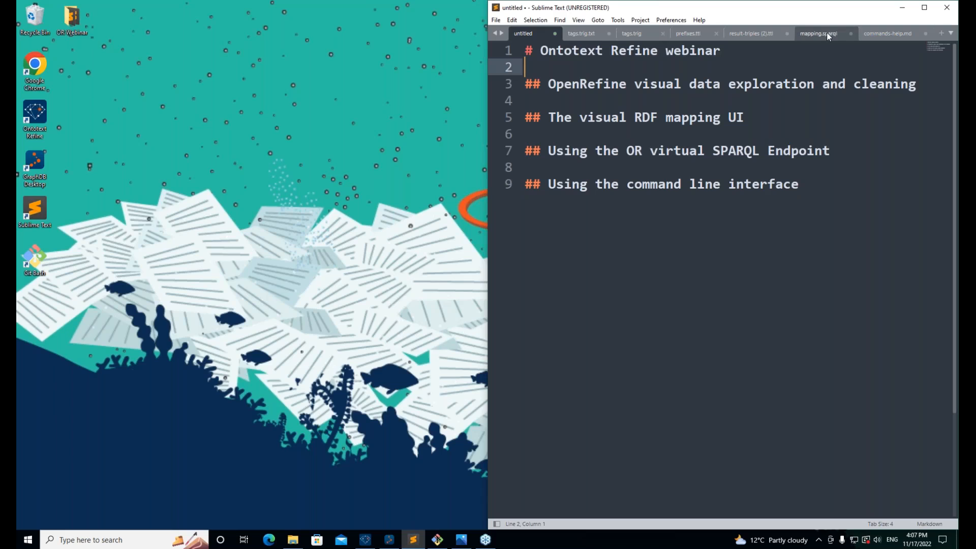
key("super+Left")
key("super+Left")
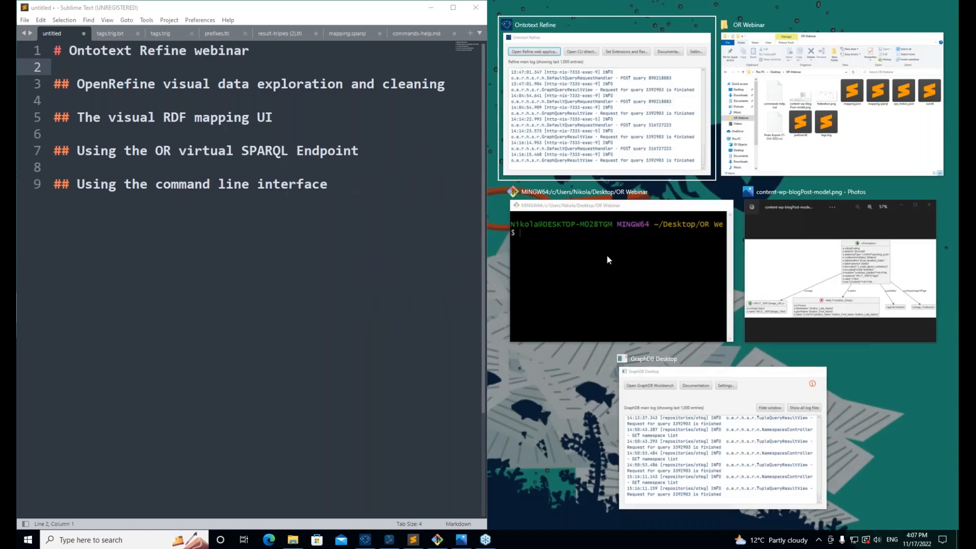
left_click(580, 431)
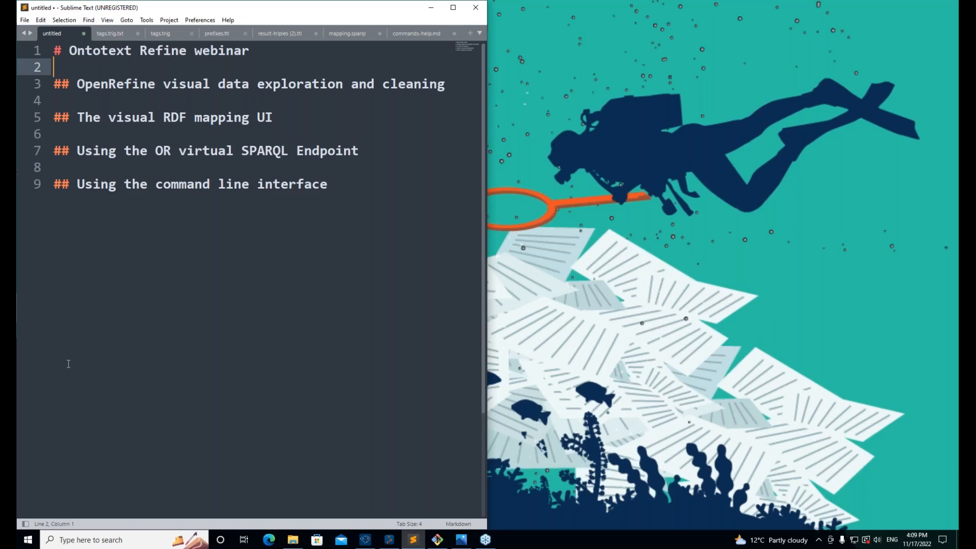
mouse_move(366, 543)
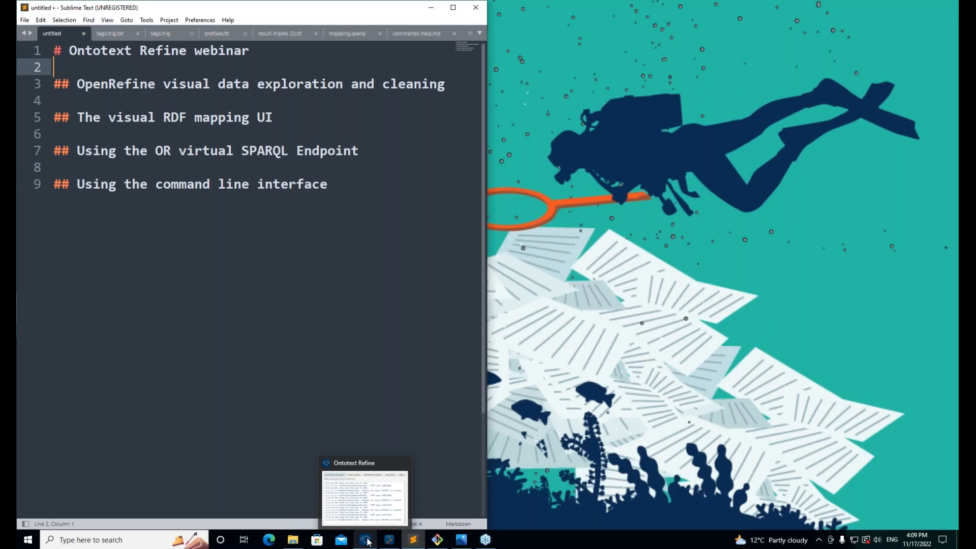
Step: Bring up the Ontotext Refine launcher window and move it down and slightly right
left_click(366, 539)
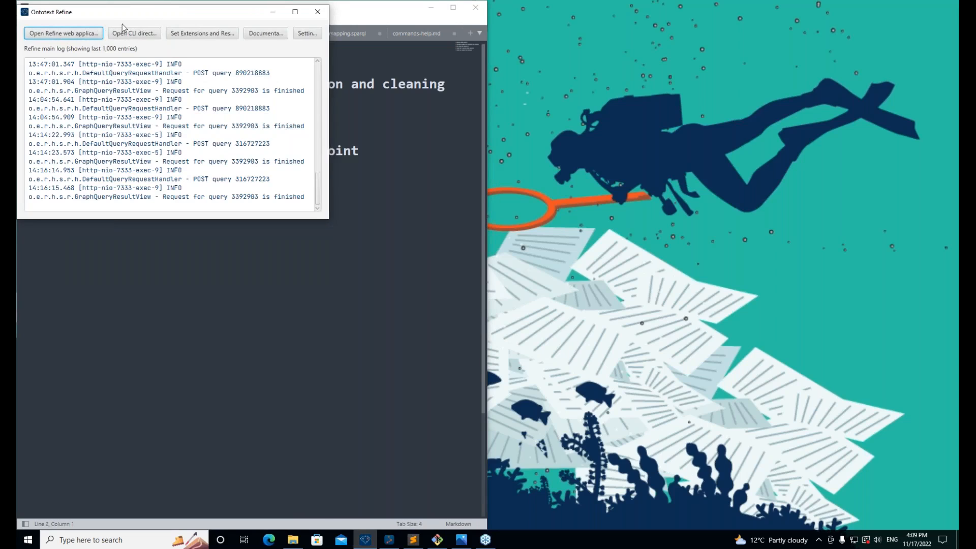
left_click_drag(122, 13, 155, 217)
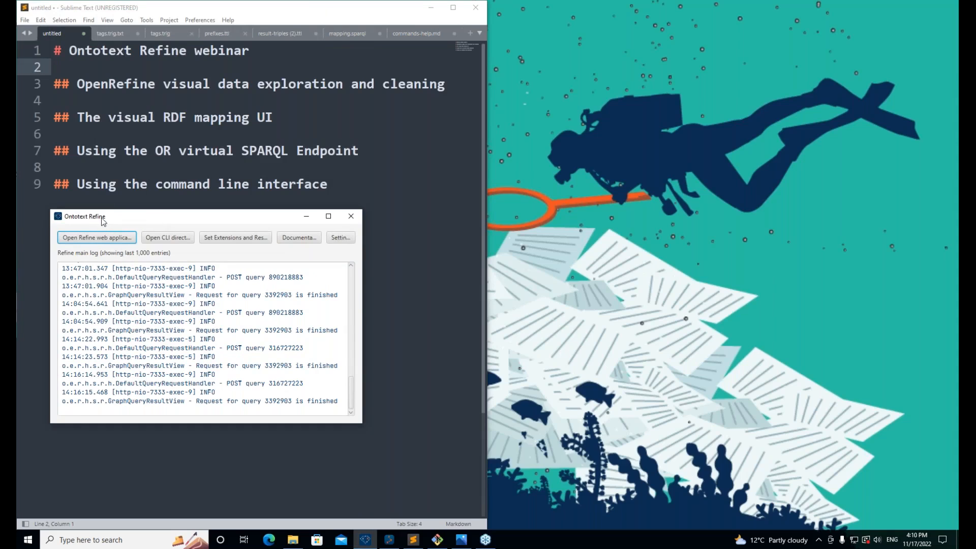
left_click_drag(103, 221, 114, 221)
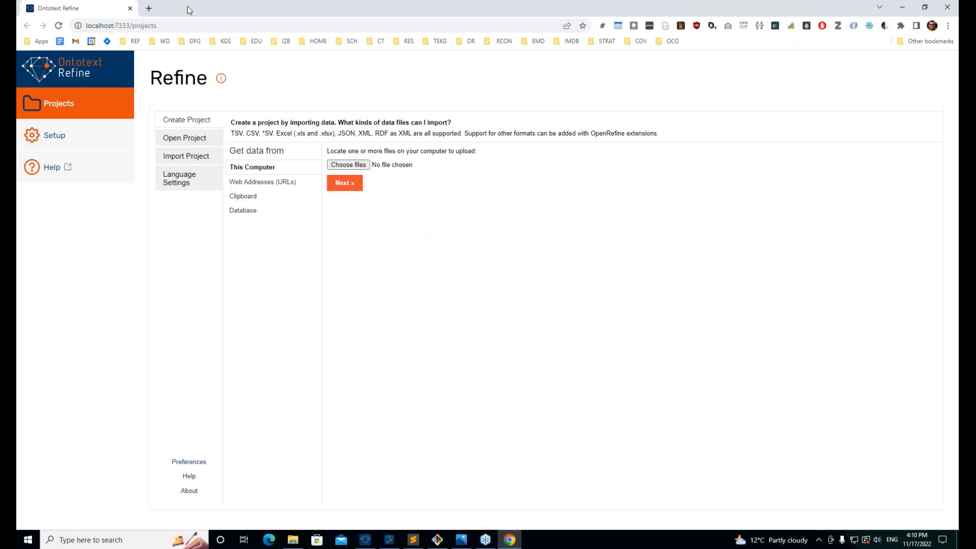
Step: Highlight port 7333 in the Refine address, then bring GraphDB Desktop to the screen centre
double_click(121, 25)
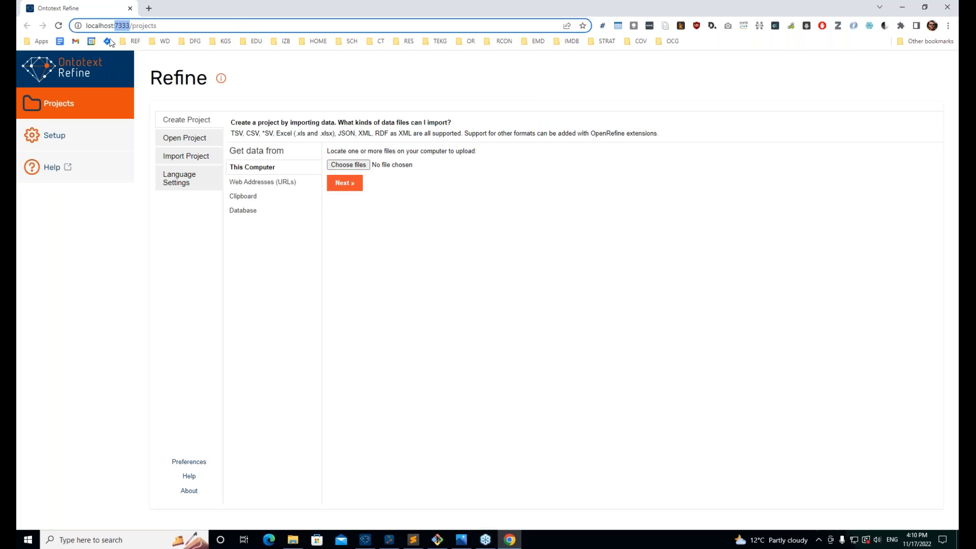
left_click_drag(85, 25, 144, 26)
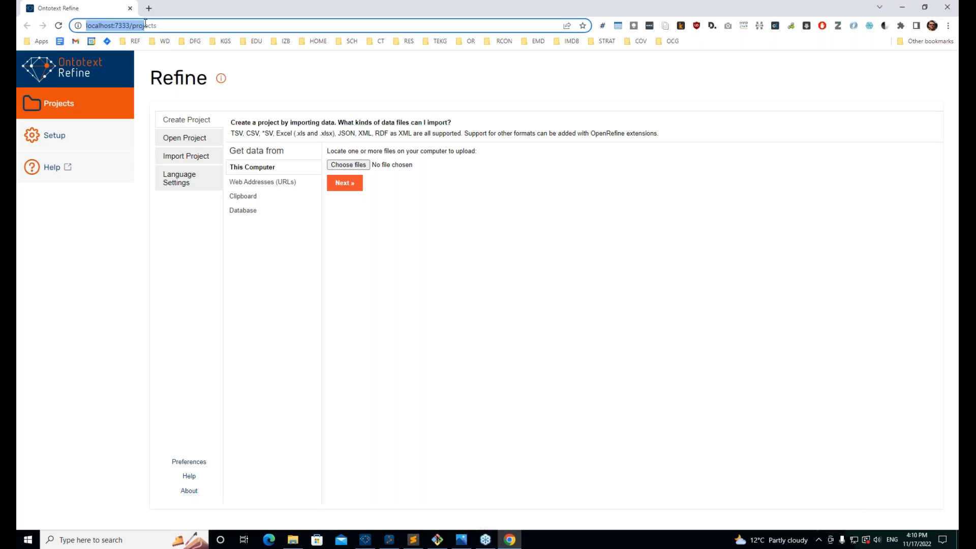
left_click(108, 26)
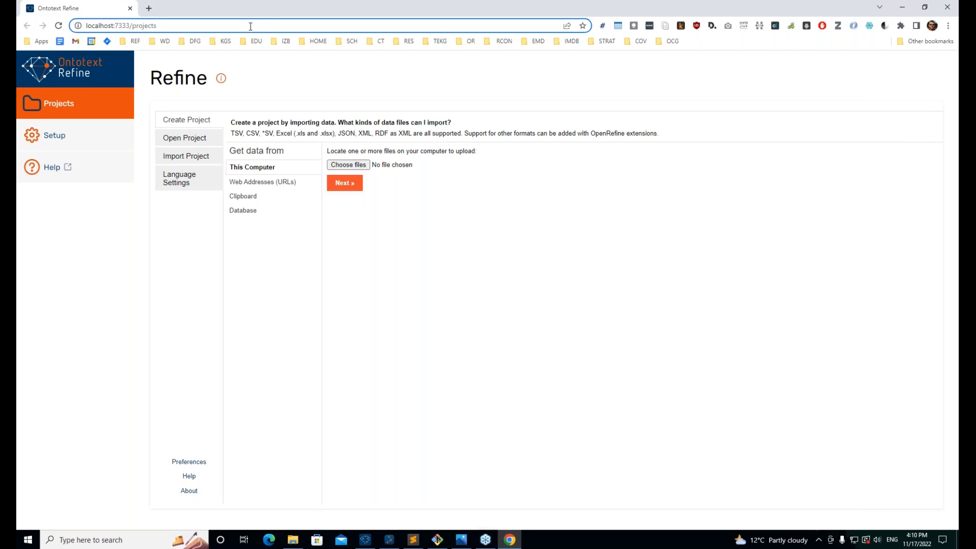
left_click(389, 539)
left_click_drag(189, 21, 337, 84)
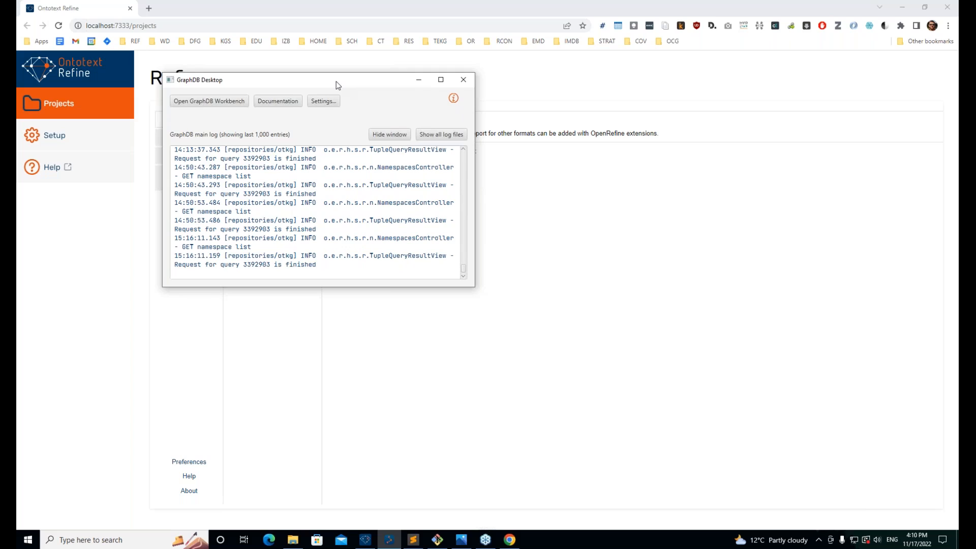
Step: Open GraphDB Workbench in the browser and highlight its port 7200 in the address
left_click(226, 102)
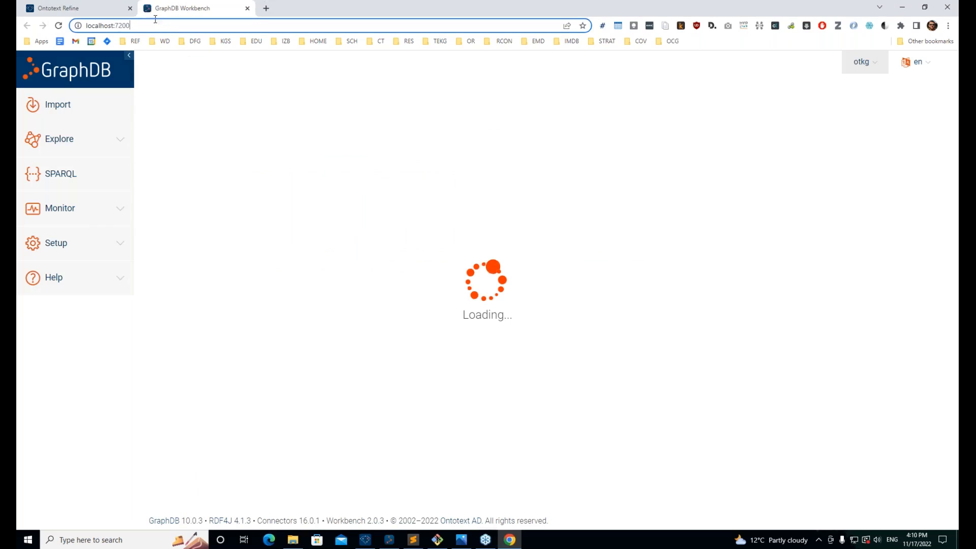
left_click_drag(154, 23, 114, 25)
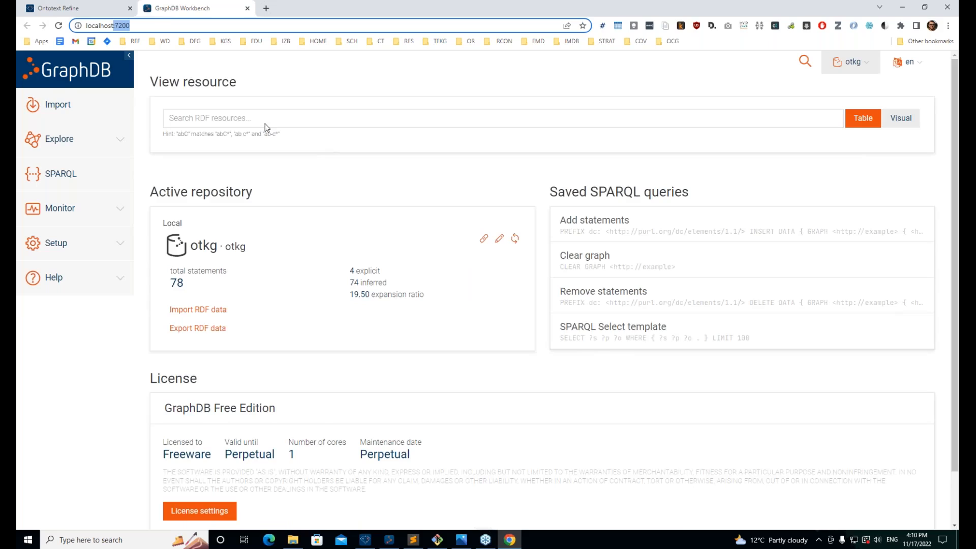
double_click(107, 26)
left_click(117, 26)
left_click_drag(116, 26, 283, 67)
Step: Highlight the otkg repository's 78 total statements, then return to the Ontotext Refine tab
left_click(889, 55)
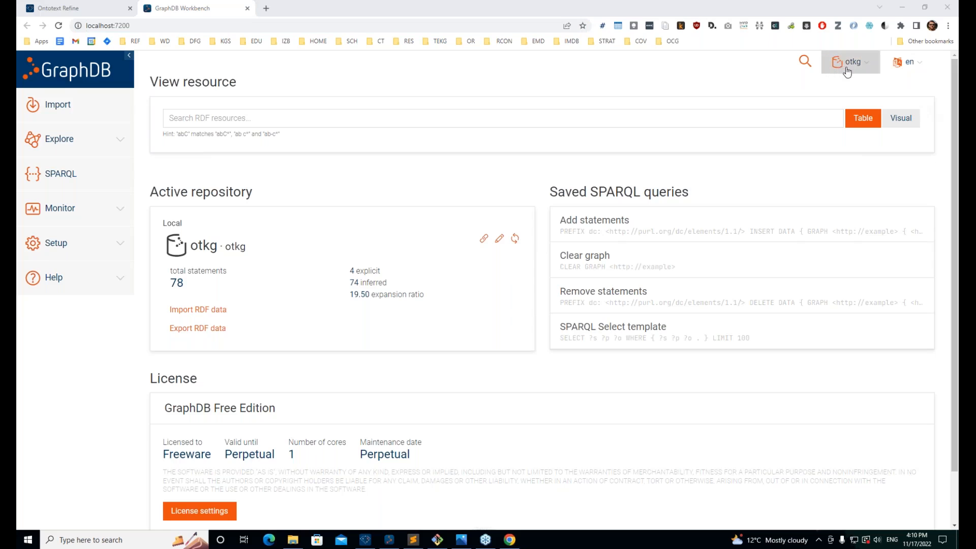
left_click(870, 70)
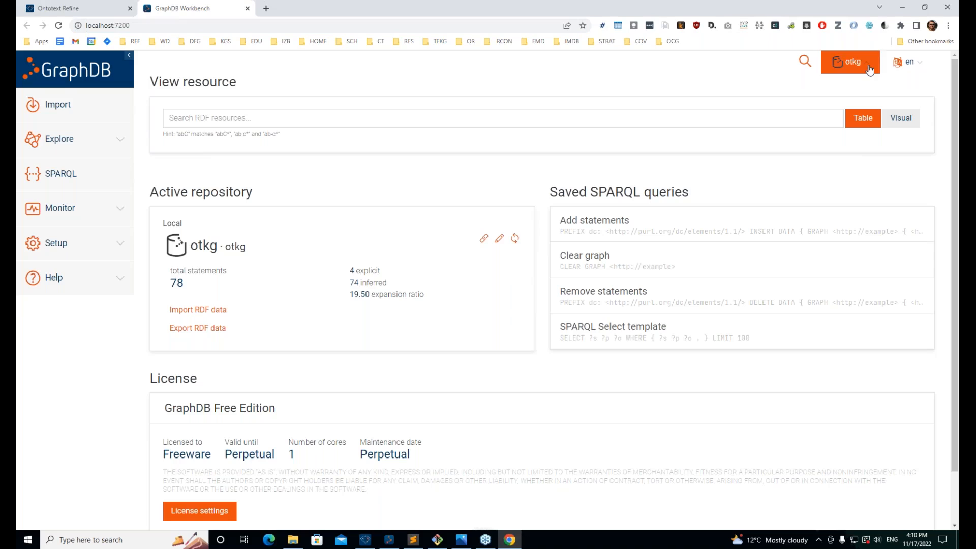
double_click(177, 283)
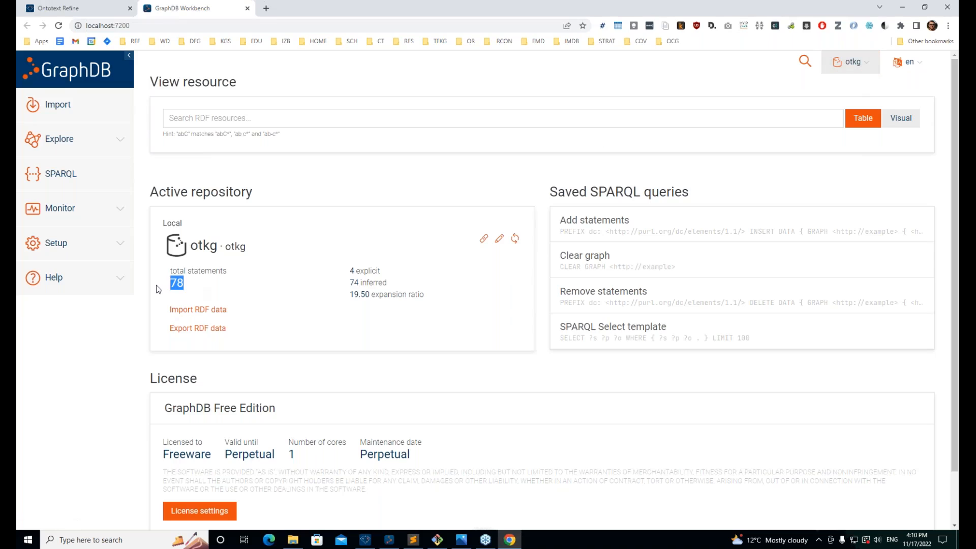
left_click(339, 178)
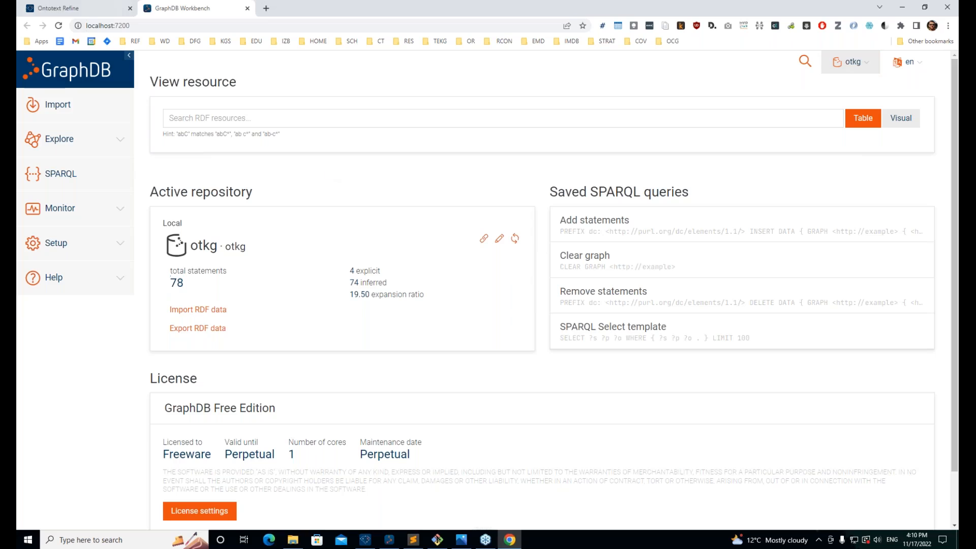
left_click(104, 11)
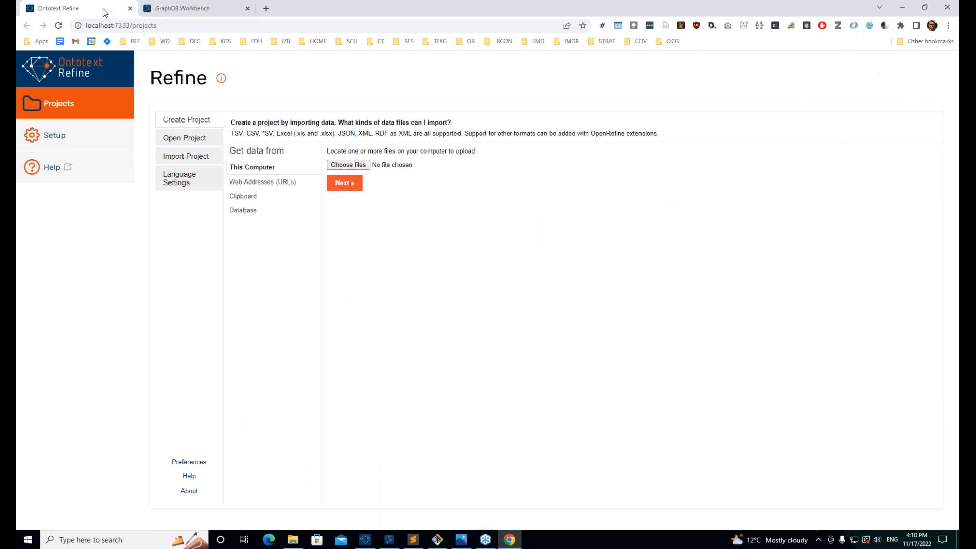
left_click(60, 143)
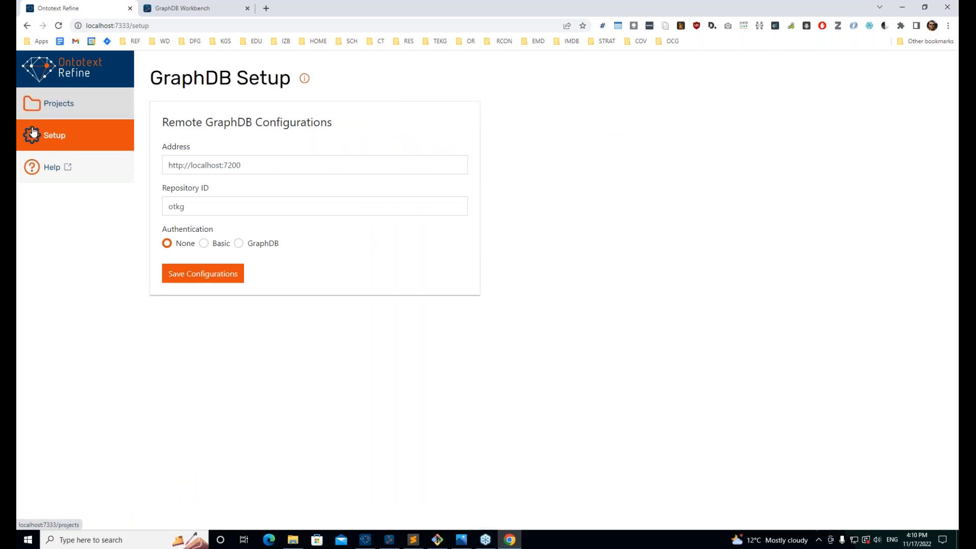
left_click(249, 166)
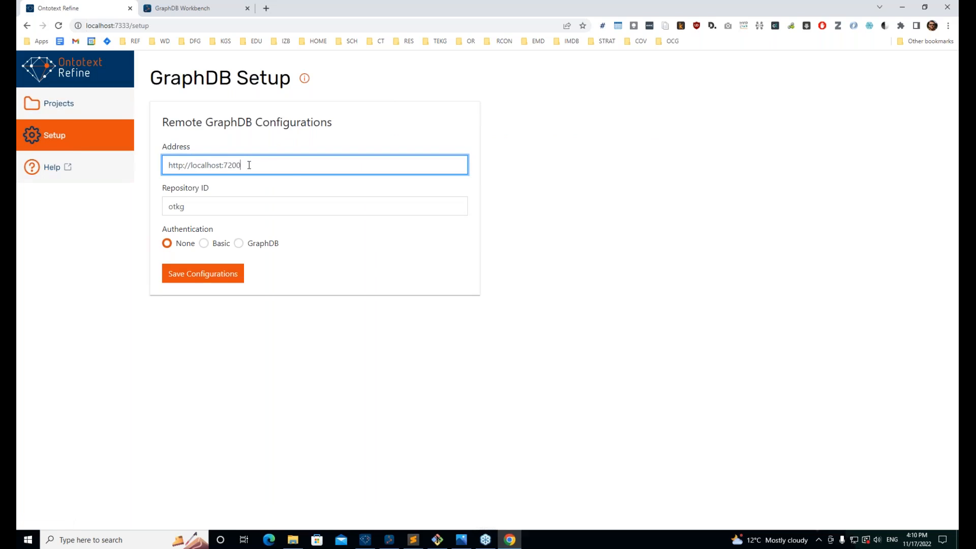
triple_click(172, 160)
triple_click(202, 211)
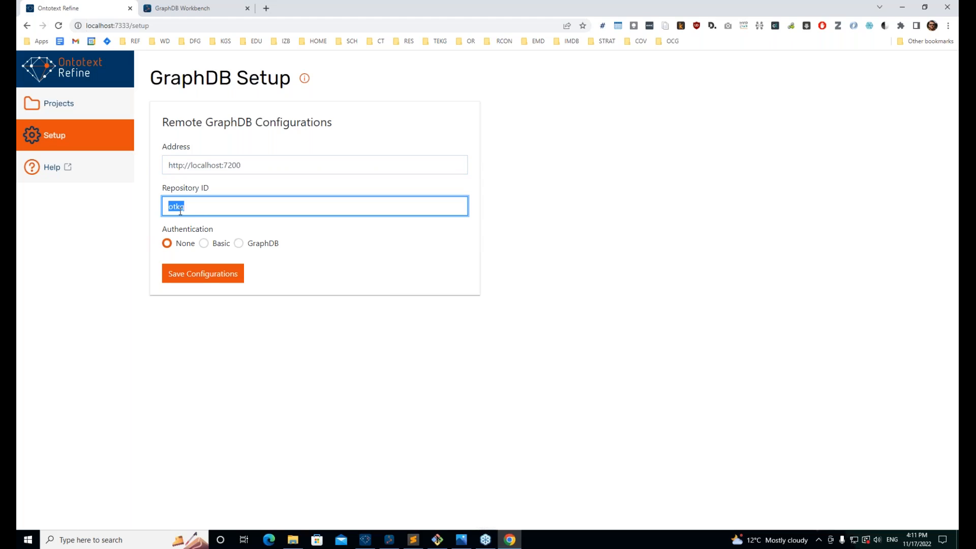
left_click(242, 224)
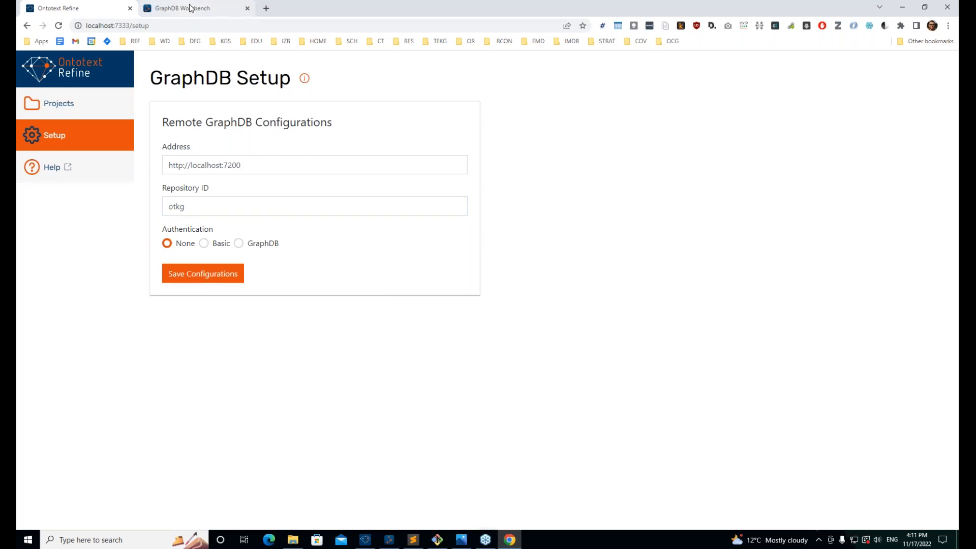
Step: Check the workbench tab, then select Posts-Export-27-Oct-2022.csv in the OR Webinar folder
left_click(173, 9)
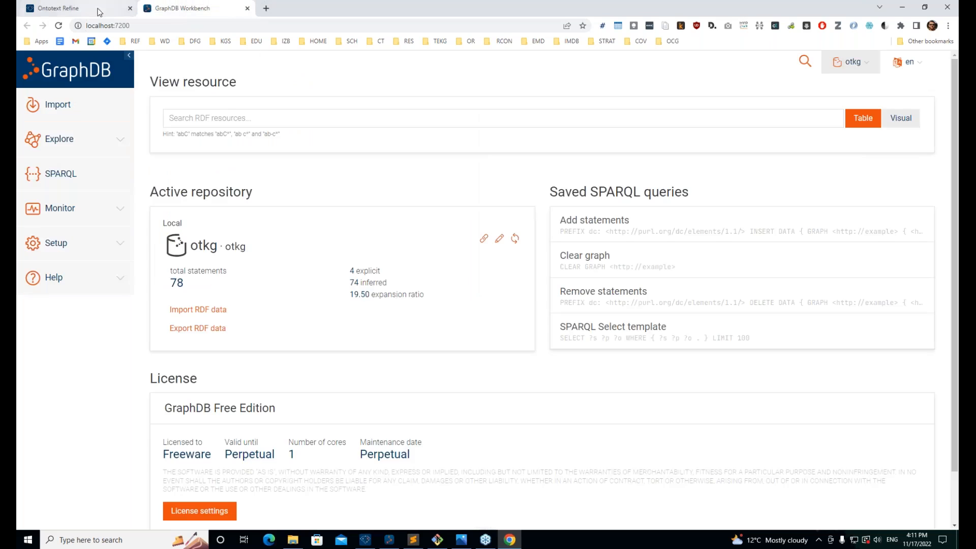
left_click(88, 9)
mouse_move(292, 542)
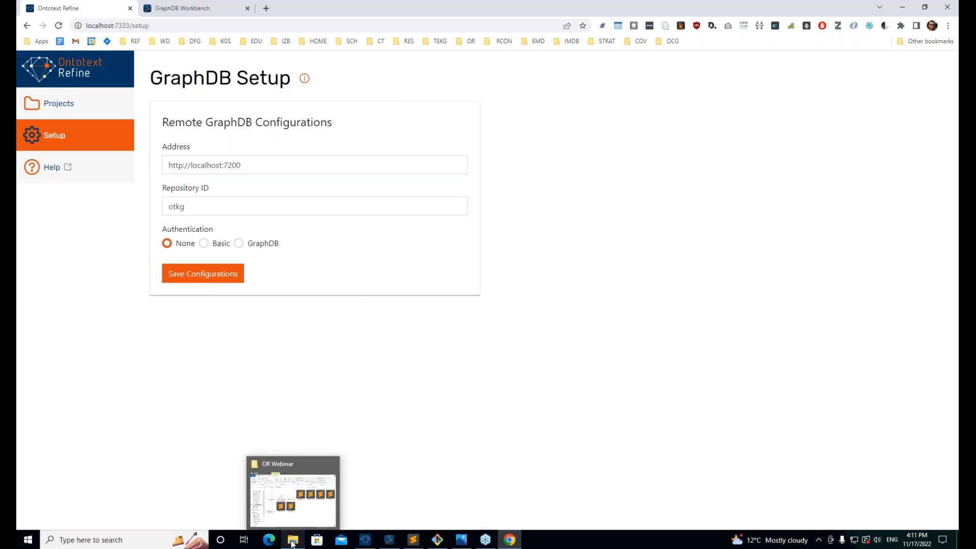
left_click(293, 543)
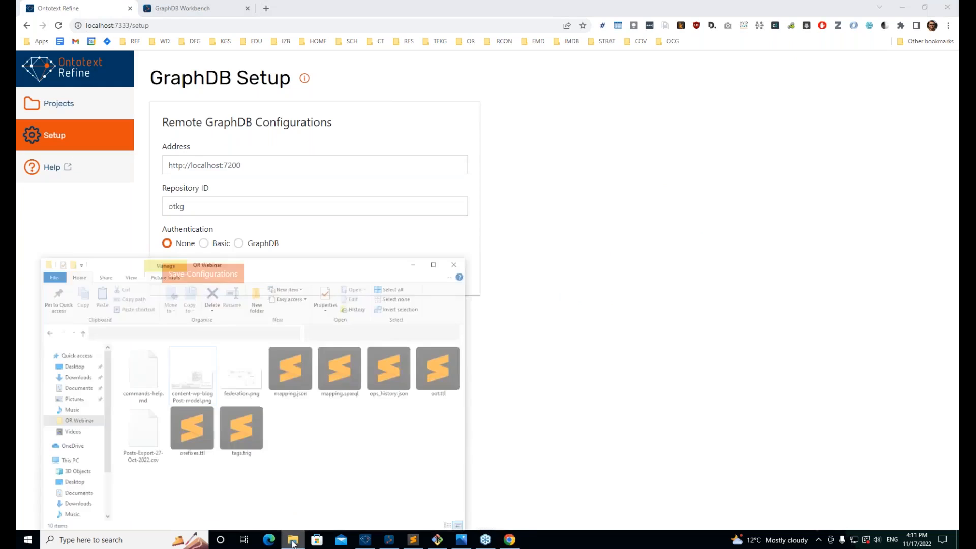
left_click_drag(211, 235, 402, 140)
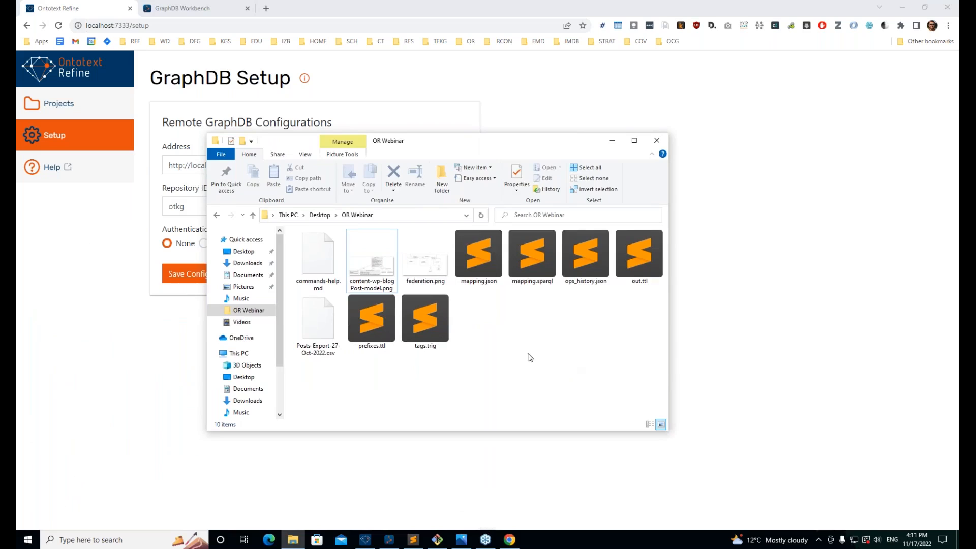
left_click(317, 330)
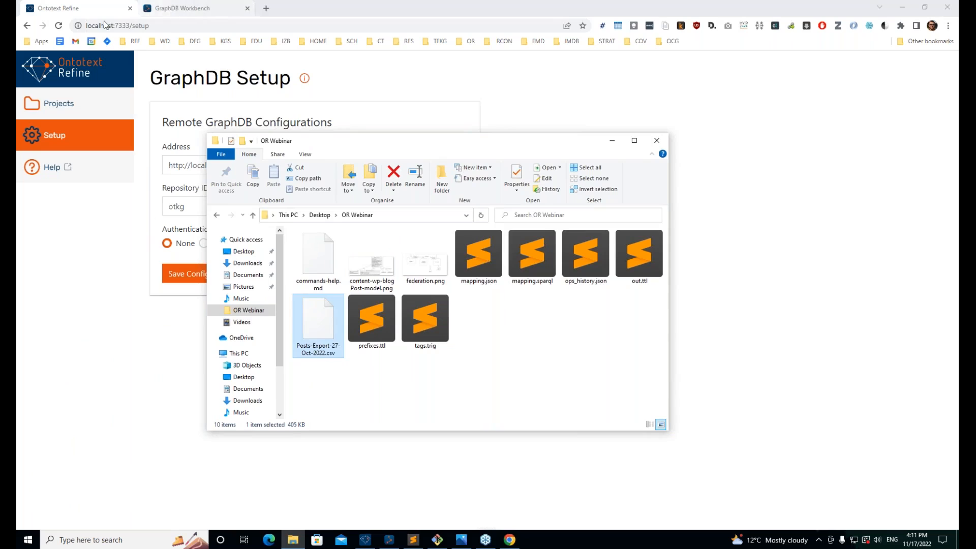
Step: Start a new project from This Computer and upload Posts-Export-27-Oct-2022.csv
left_click(106, 273)
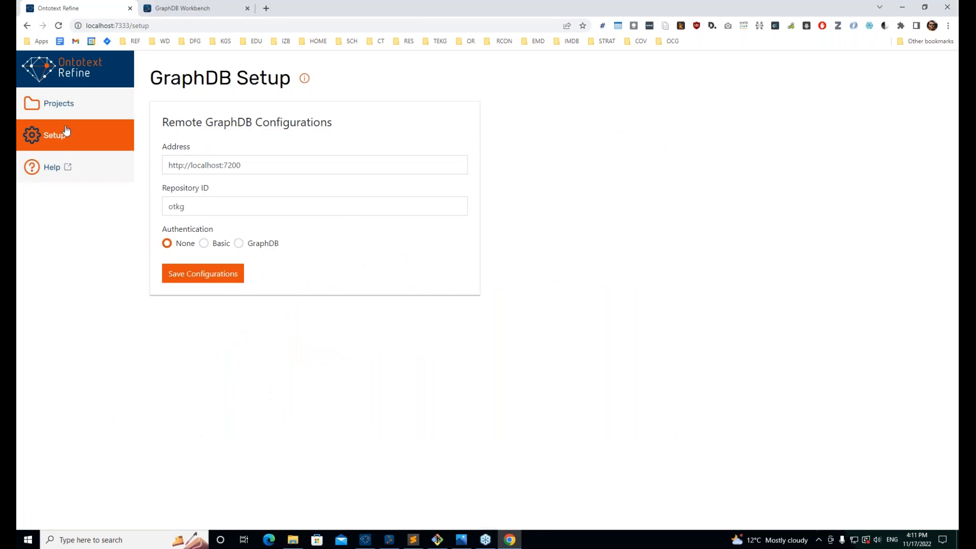
left_click(81, 103)
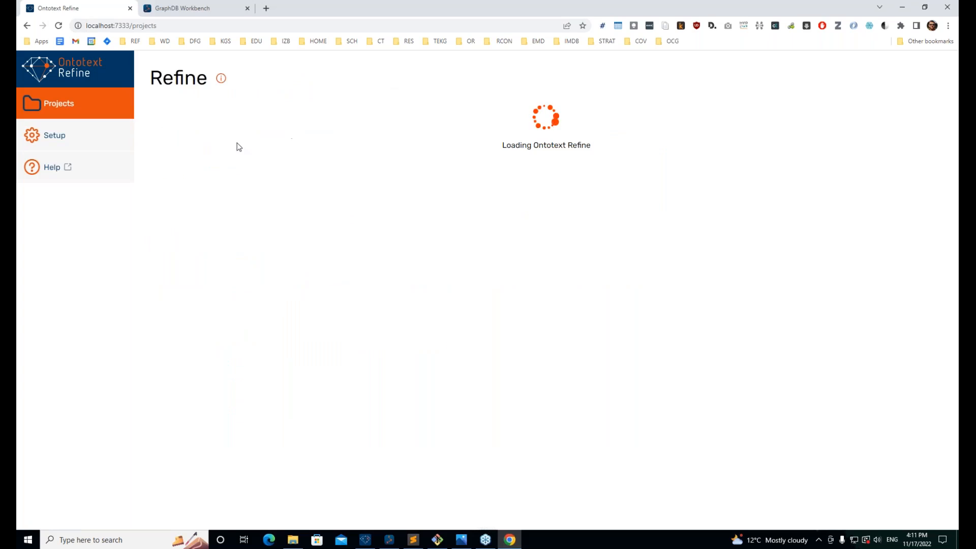
left_click(178, 137)
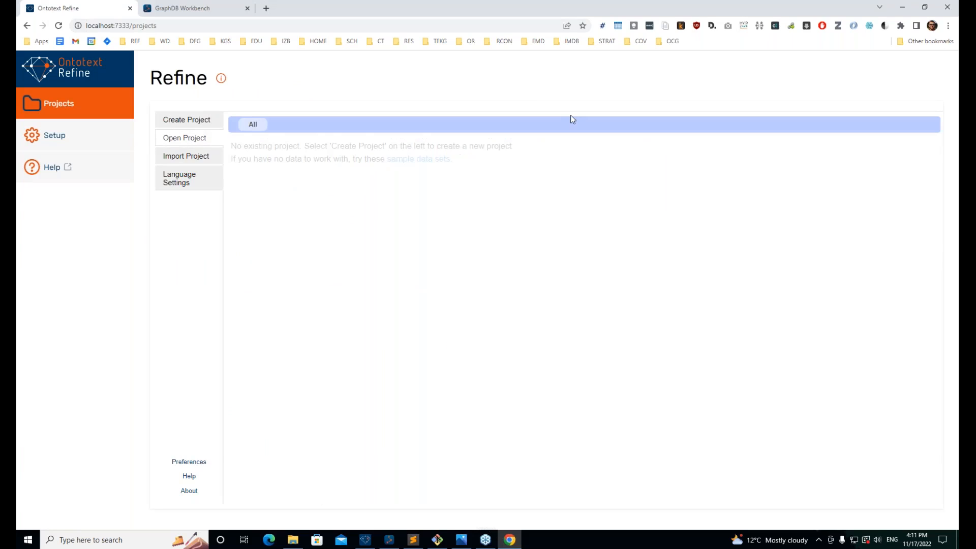
left_click(202, 122)
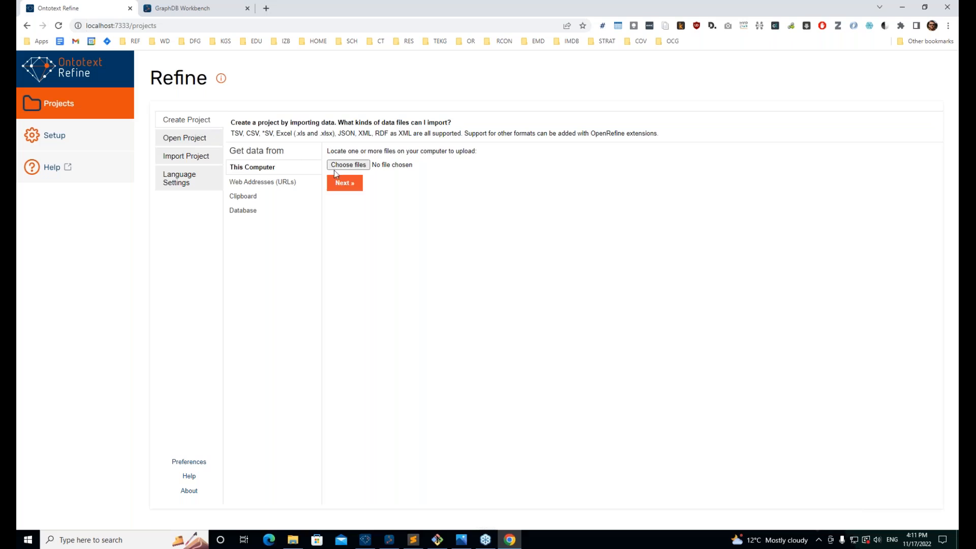
left_click(348, 165)
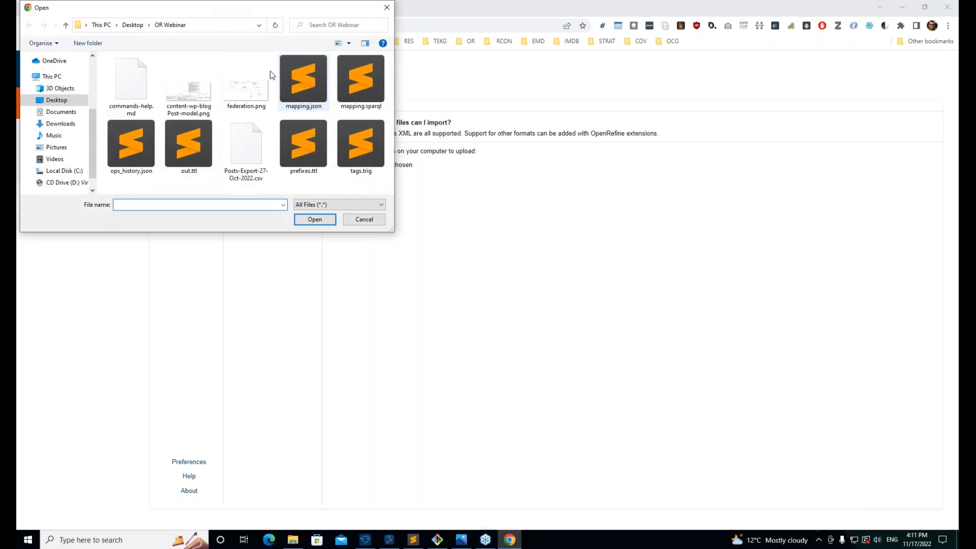
left_click(246, 149)
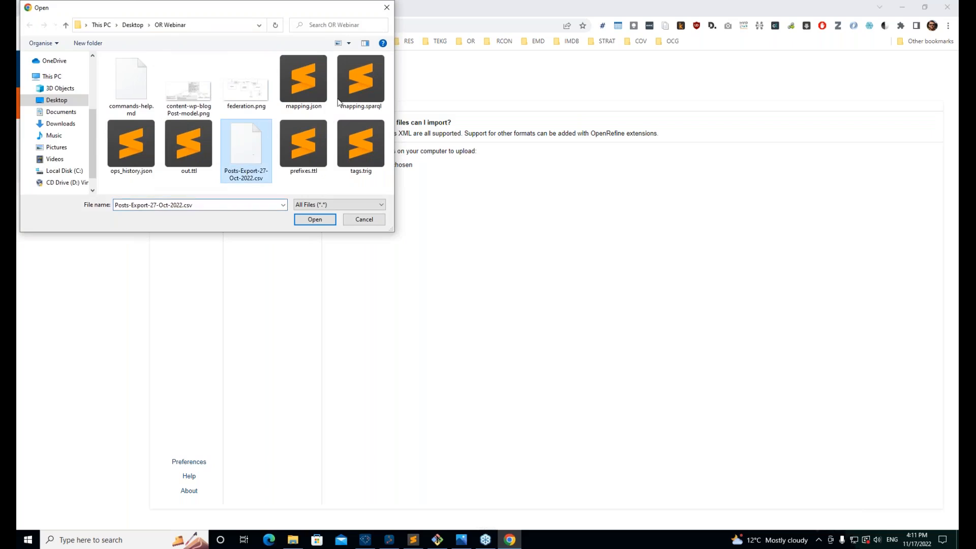
left_click(328, 220)
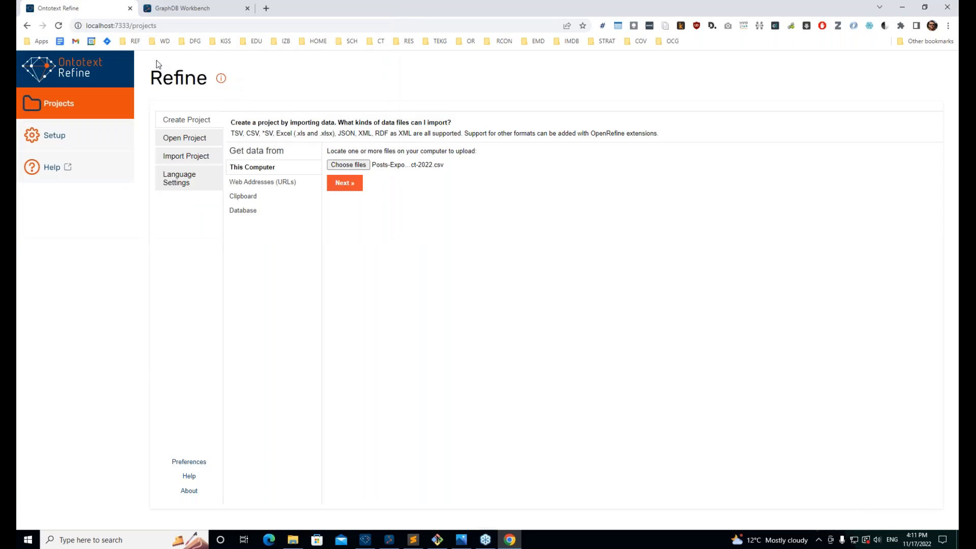
left_click(339, 184)
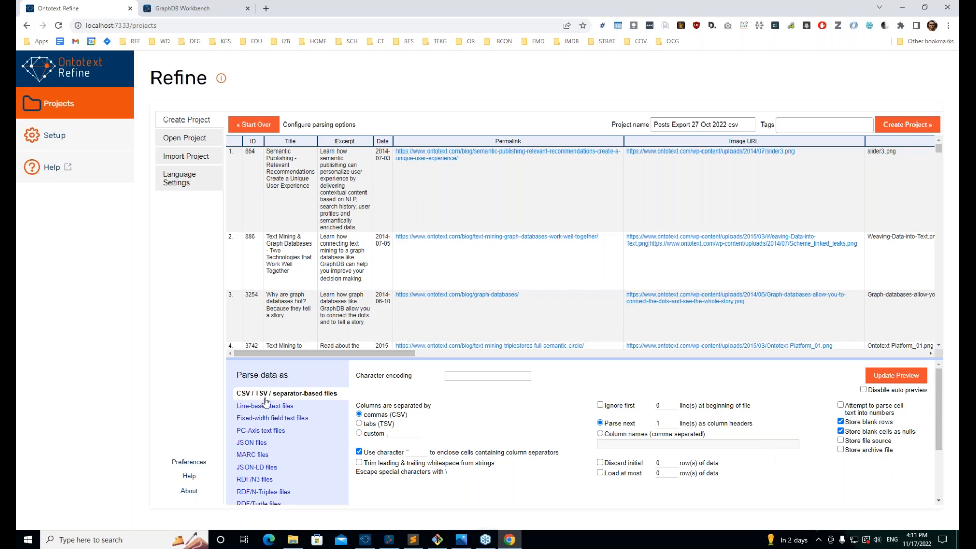
Step: Review the comma-separated parse preview and create the Posts Export 27 Oct 2022 csv project
scroll(264, 401, "down", 1)
scroll(264, 401, "up", 1)
scroll(249, 470, "down", 1)
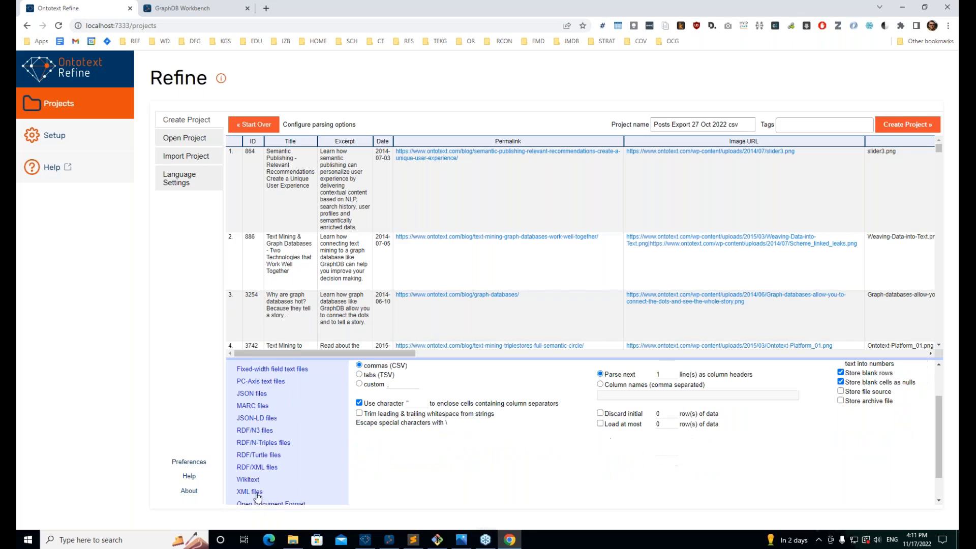
scroll(240, 486, "down", 1)
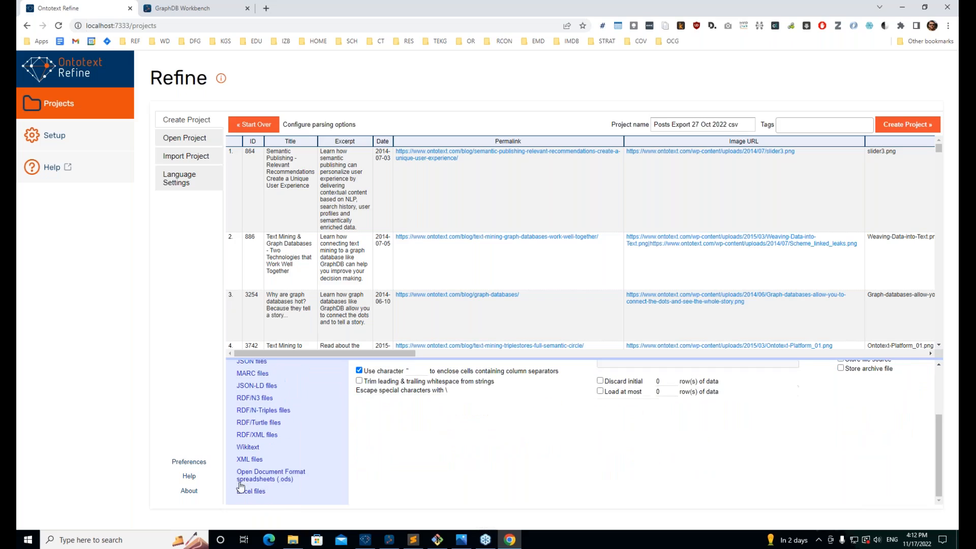
scroll(339, 425, "up", 2)
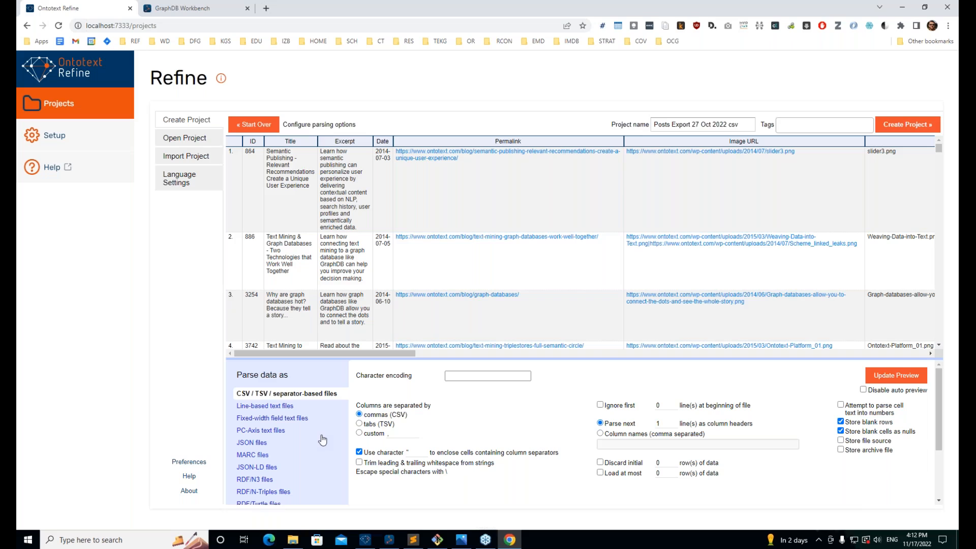
left_click(921, 125)
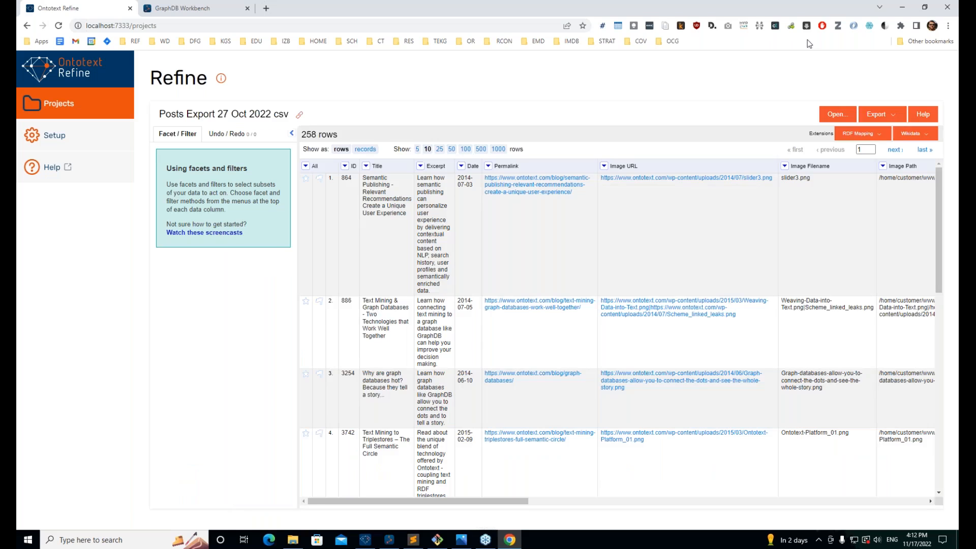
Step: Collapse the Facet/Filter panel, scroll across the columns and highlight the 258 rows count
left_click(292, 133)
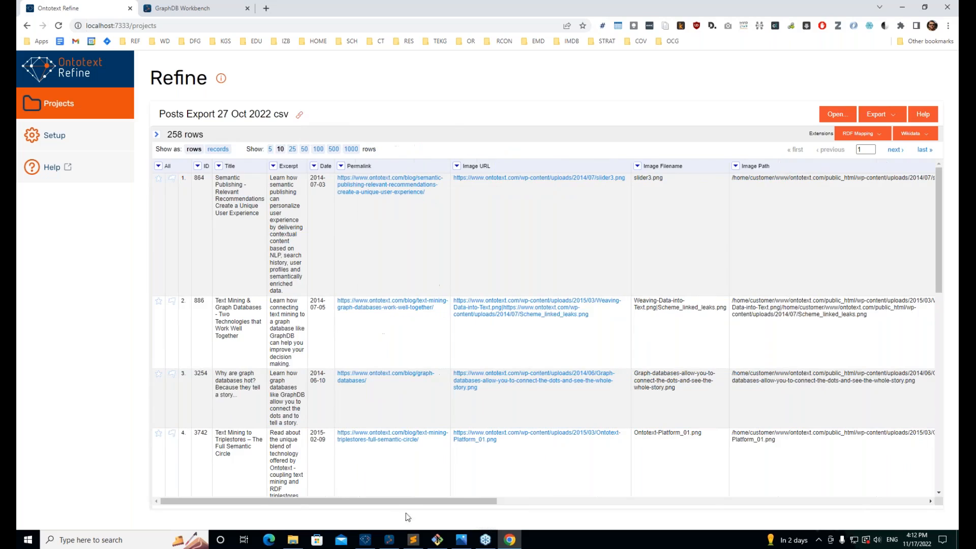
left_click_drag(431, 502, 194, 523)
double_click(173, 133)
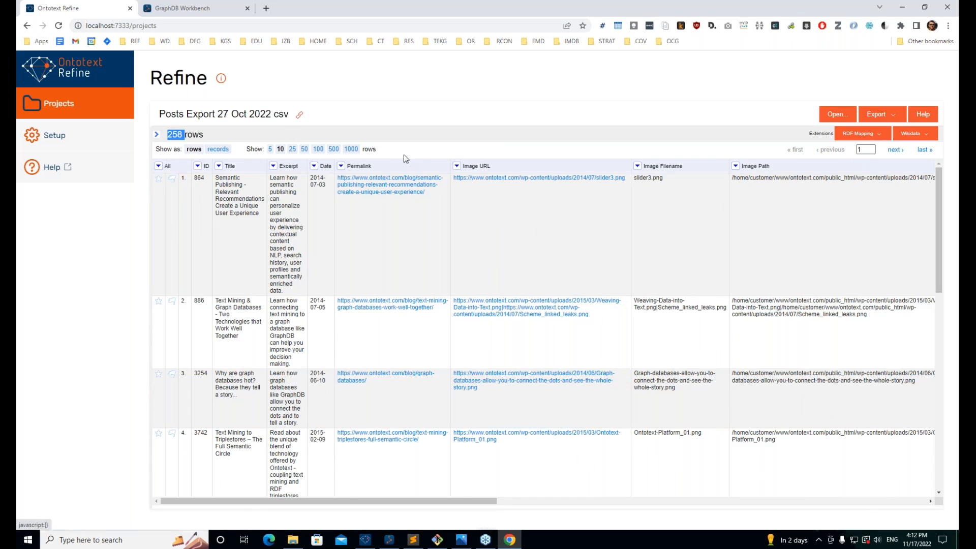
left_click_drag(344, 502, 160, 534)
Step: Bring up the OR Webinar folder and select the content-wp-blogPost-model.png diagram
mouse_move(293, 540)
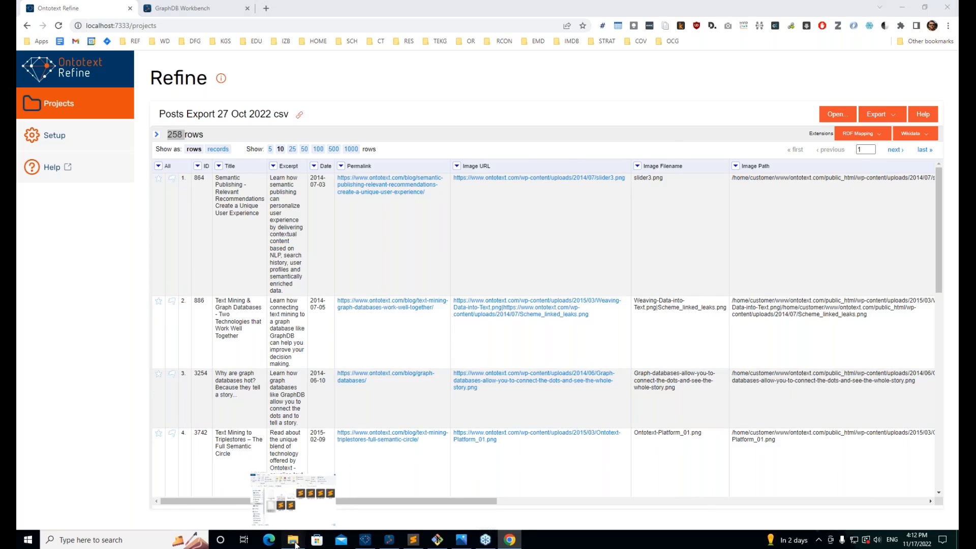
left_click(292, 487)
left_click(368, 272)
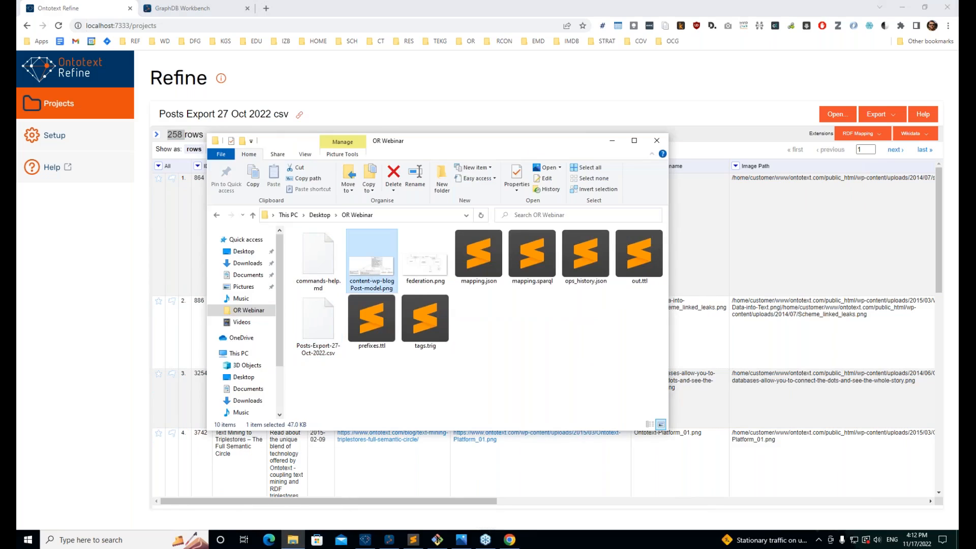
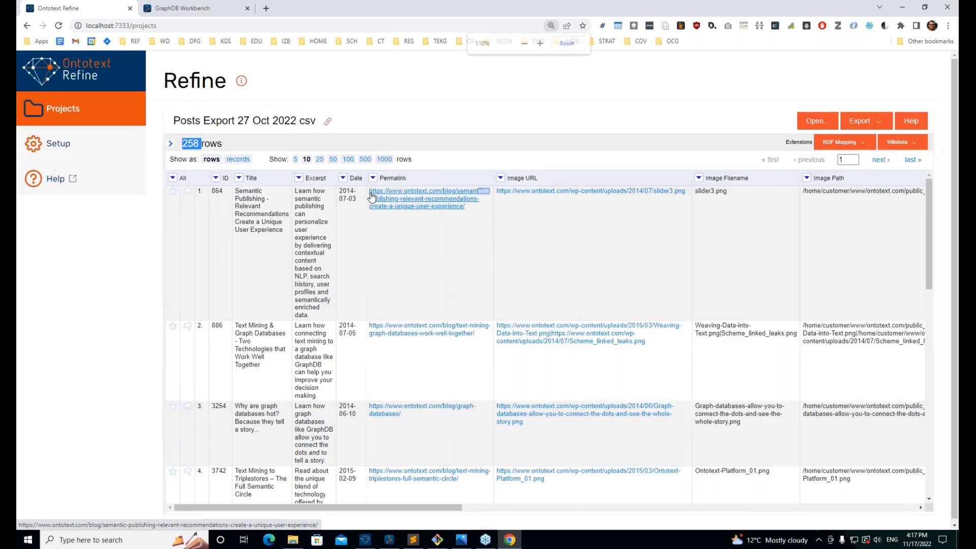
Step: Zoom in on the posts grid, scroll across its columns, then zoom back out
key("ctrl+plus")
scroll(412, 232, "down", 2)
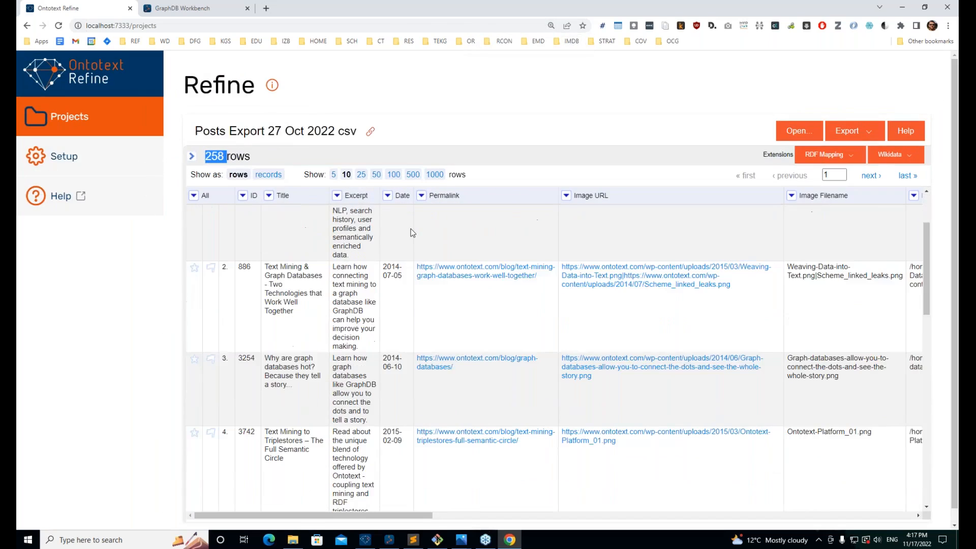
scroll(472, 360, "up", 2)
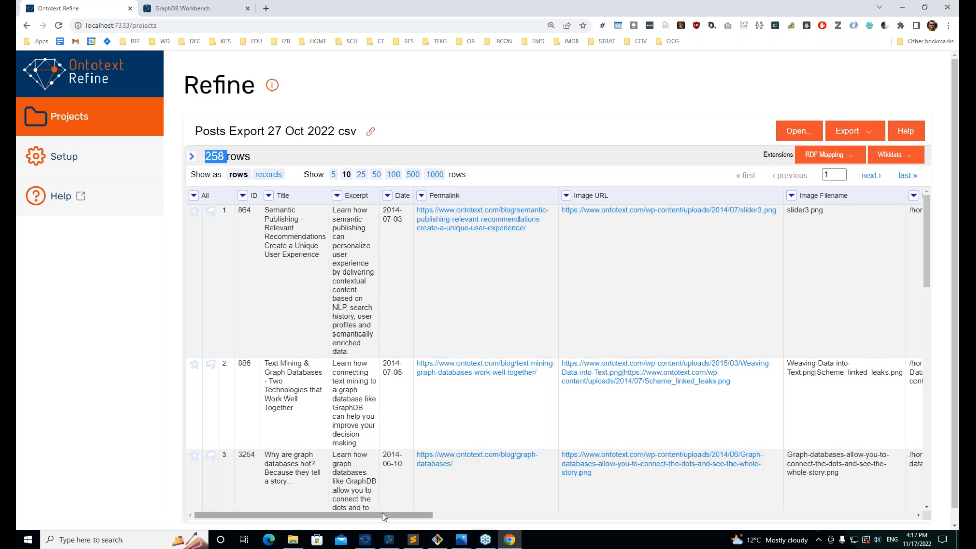
left_click_drag(401, 516, 622, 518)
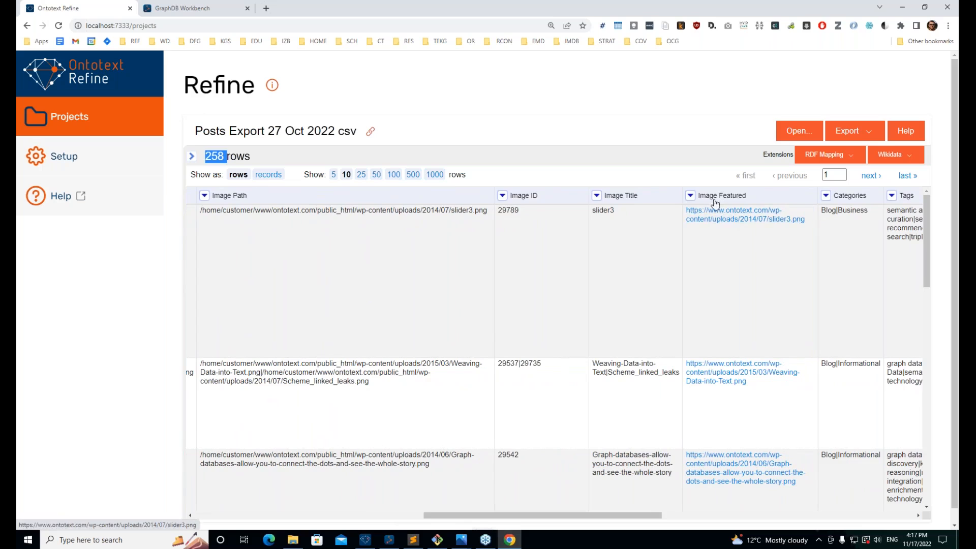
left_click_drag(547, 514, 764, 539)
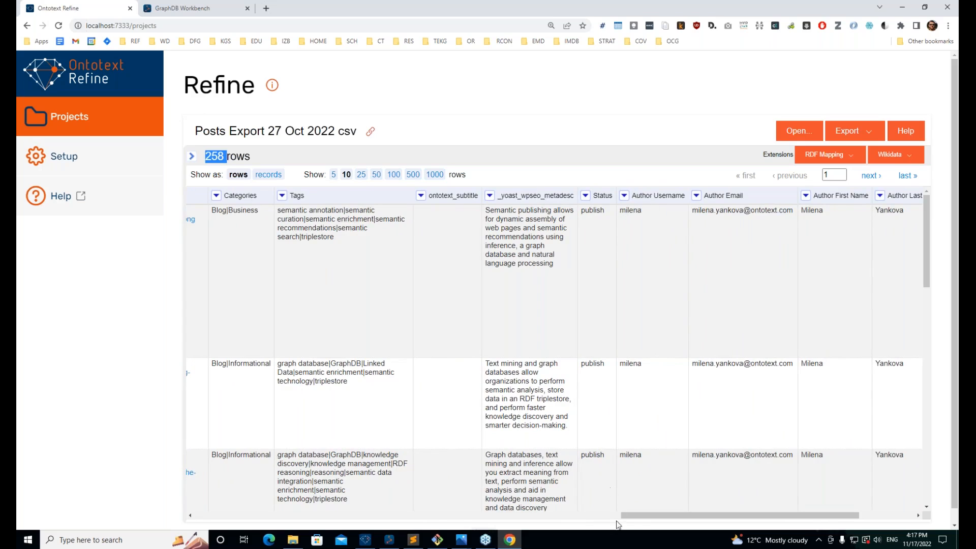
left_click_drag(622, 523, 680, 518)
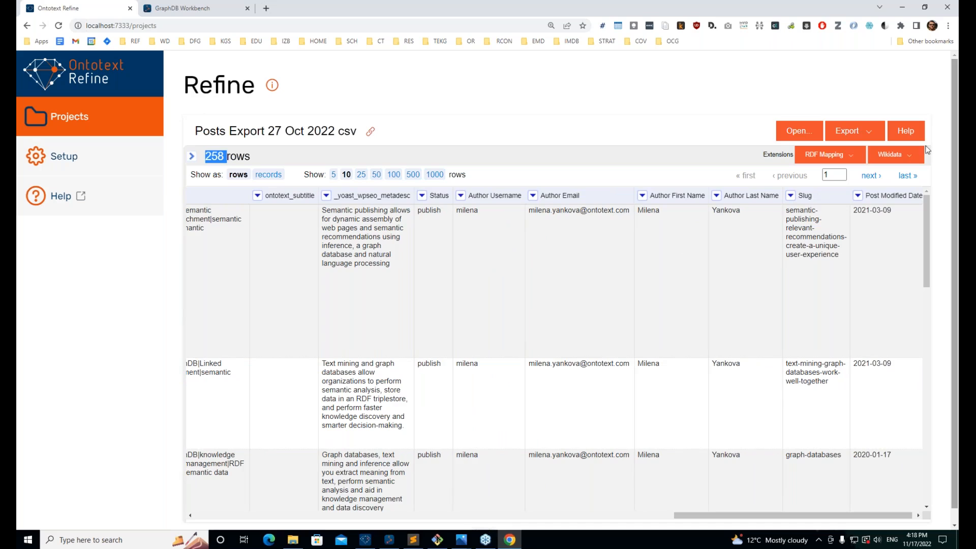
left_click_drag(764, 518, 766, 518)
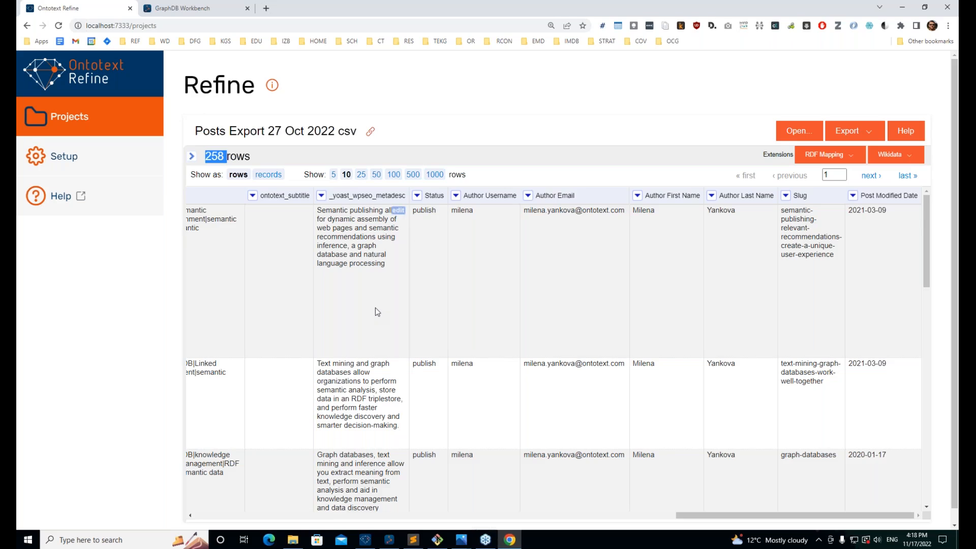
key("ctrl+minus")
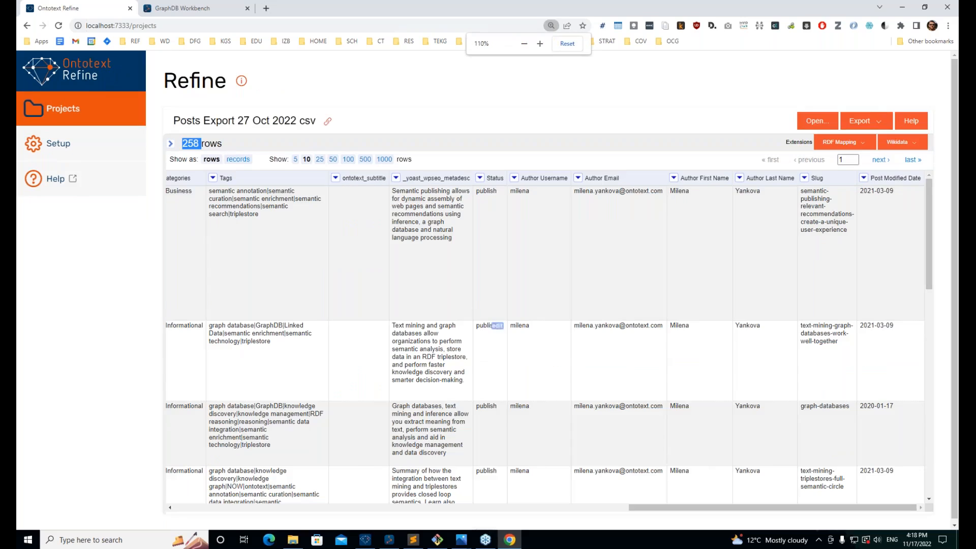
Step: Look over the Author Email column's options, then scroll the grid over to the Status column
left_click(578, 178)
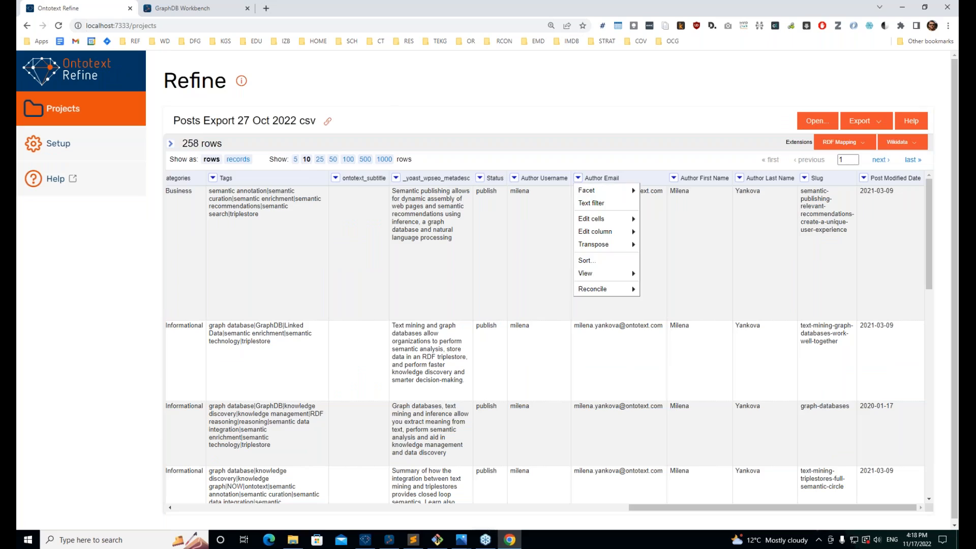
mouse_move(607, 223)
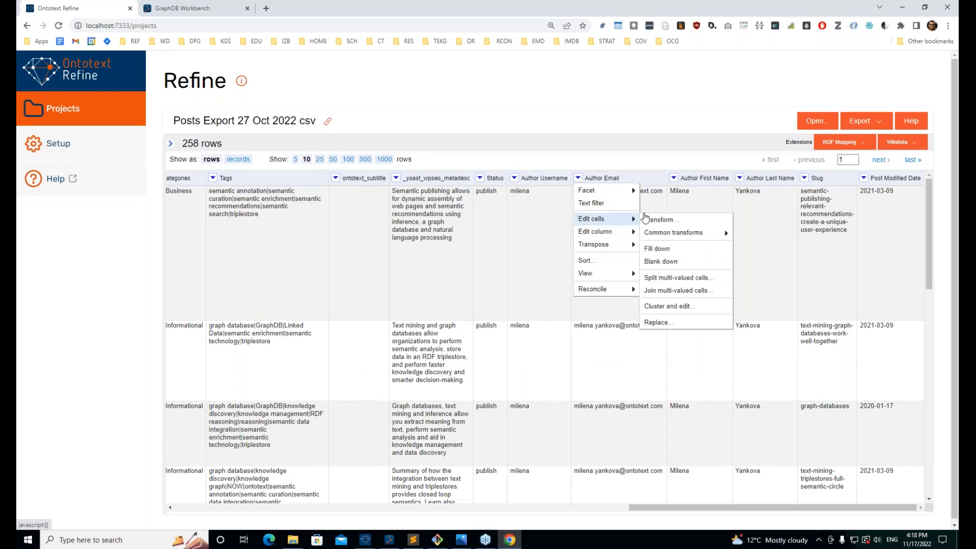
mouse_move(590, 190)
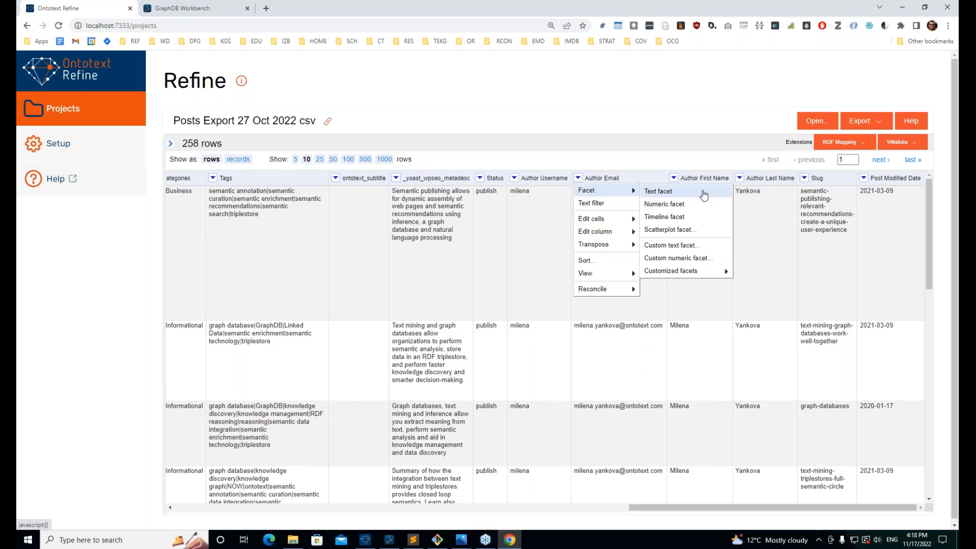
left_click(497, 234)
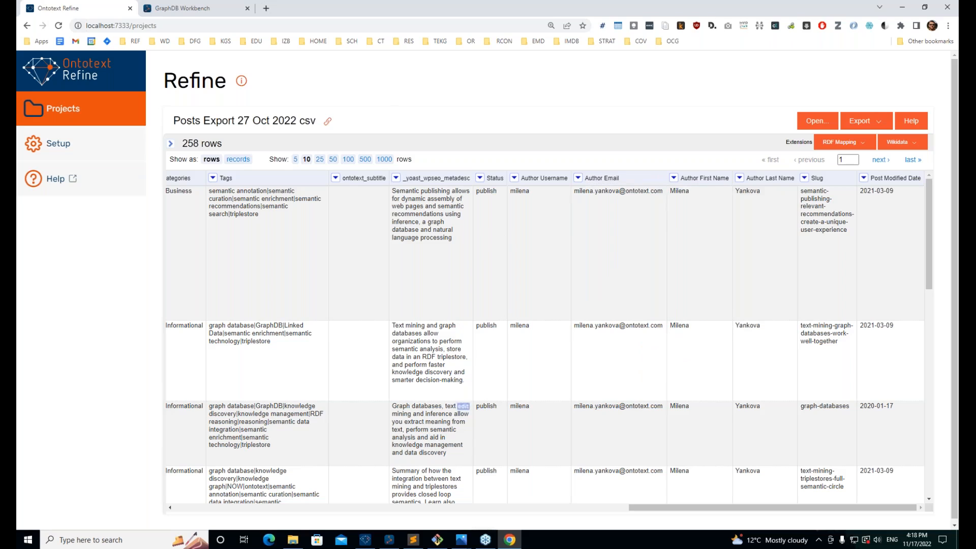
left_click_drag(703, 507, 139, 544)
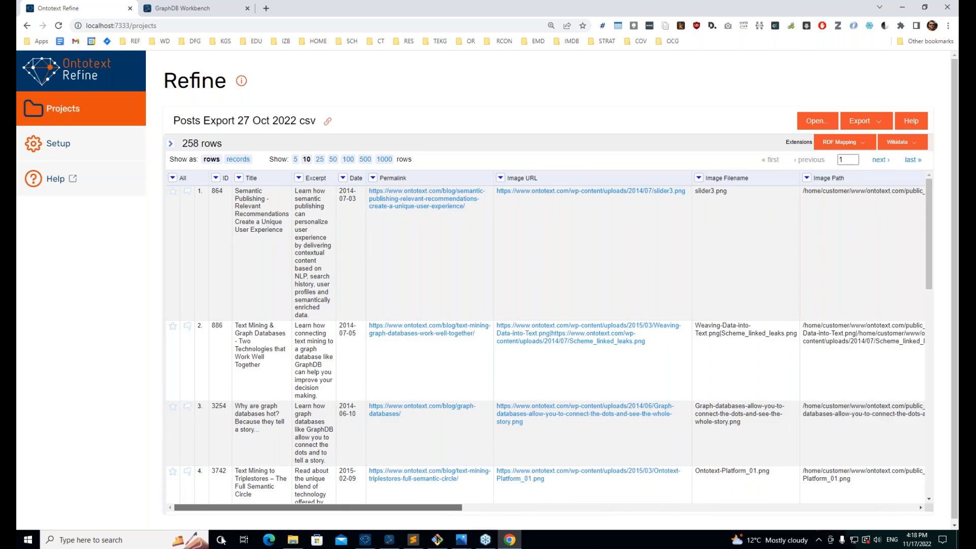
left_click_drag(222, 540, 603, 472)
Step: Add a text facet on the Status column, sorted by count
left_click(620, 178)
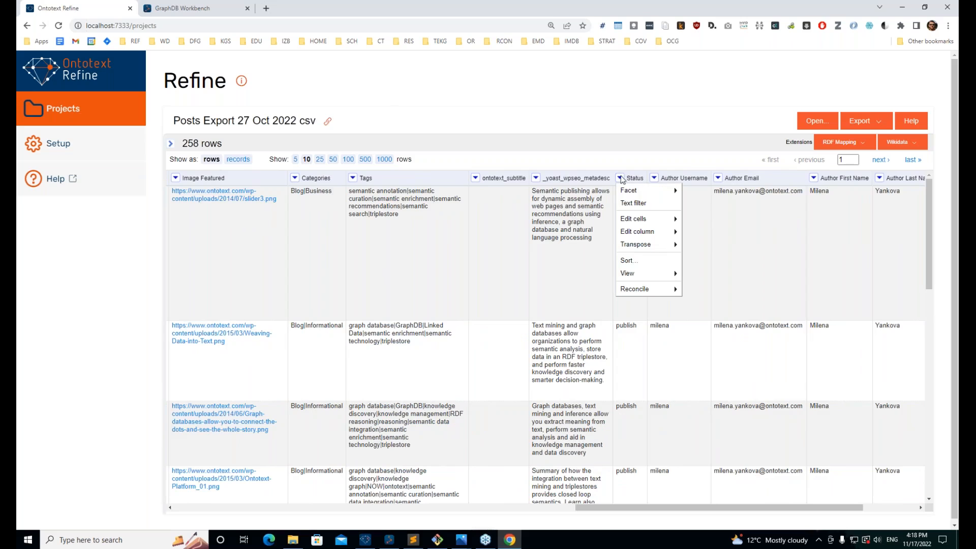
mouse_move(632, 189)
left_click(694, 192)
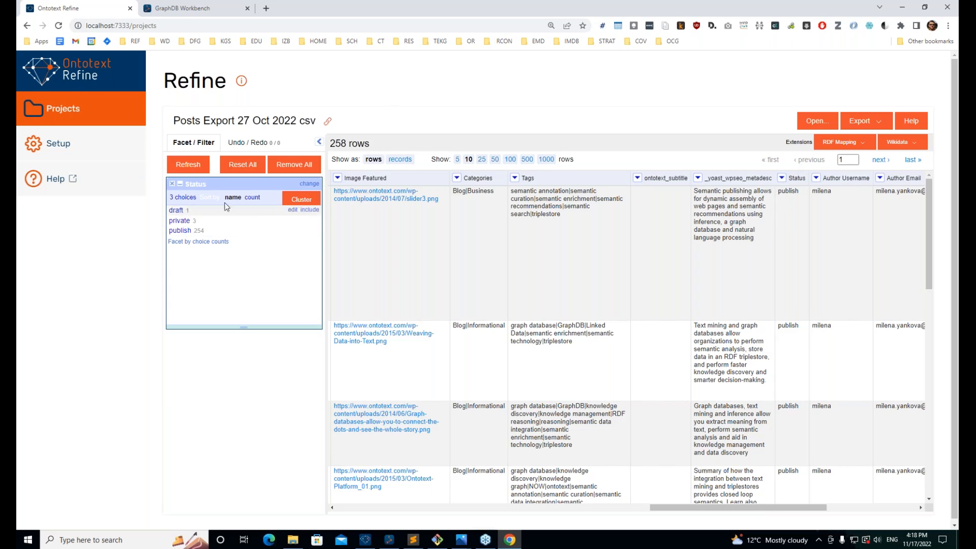
left_click(242, 197)
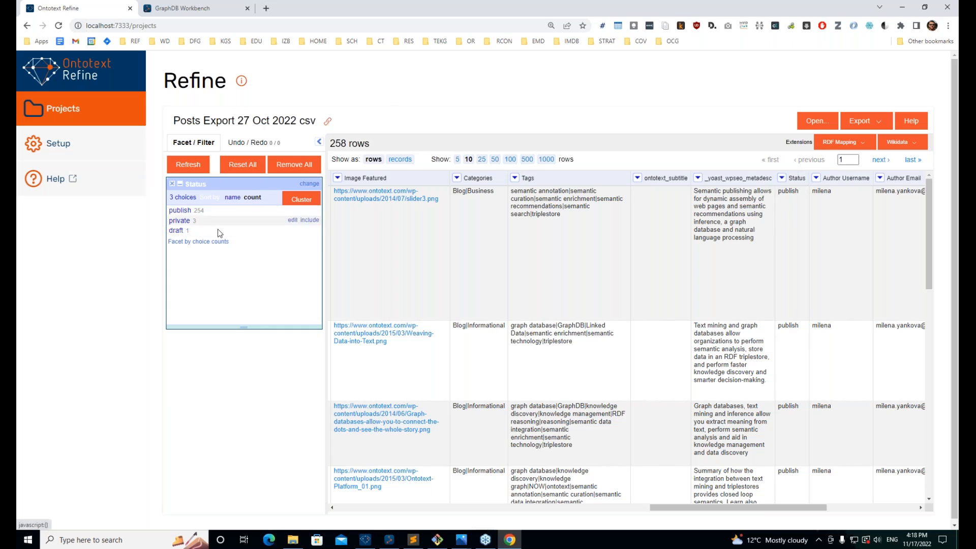
Step: Filter through the publish (254), private (3) and draft (1) posts, then remove the Status facet
left_click(180, 210)
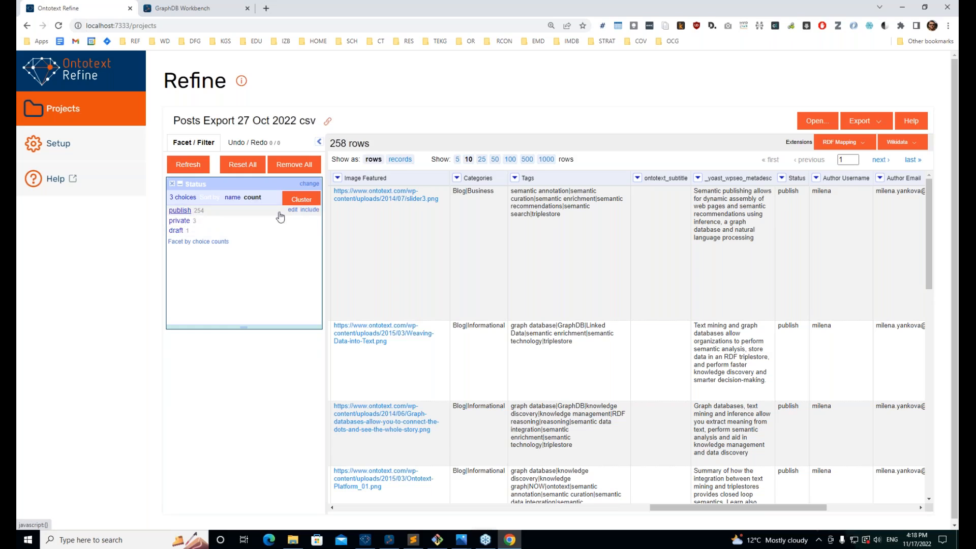
left_click(184, 221)
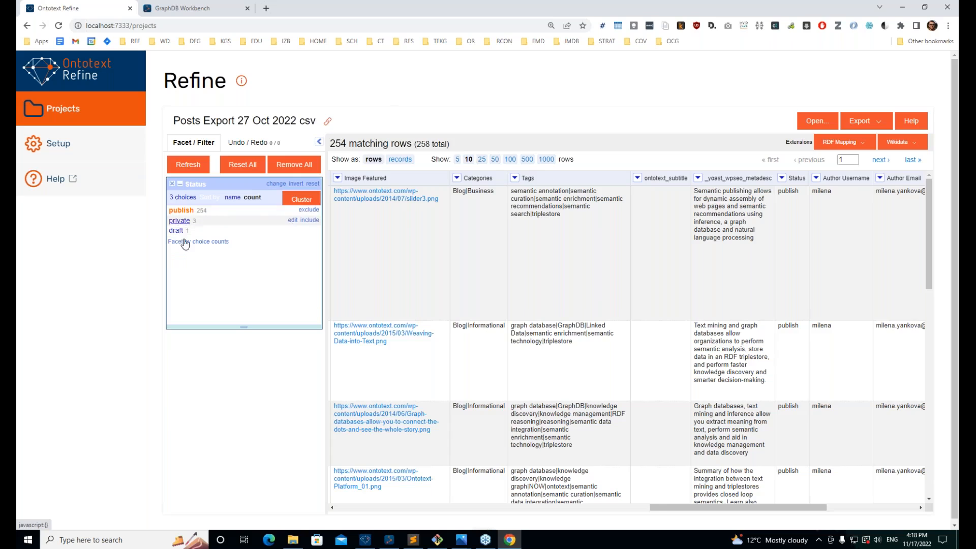
left_click(178, 230)
left_click(181, 221)
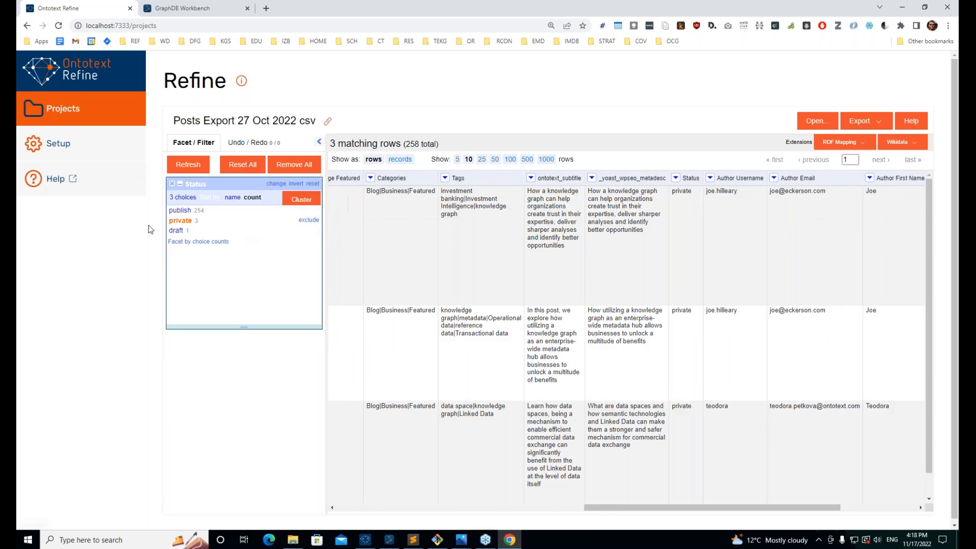
key("ctrl+plus")
key("ctrl+plus")
key("ctrl+plus")
key("ctrl+minus")
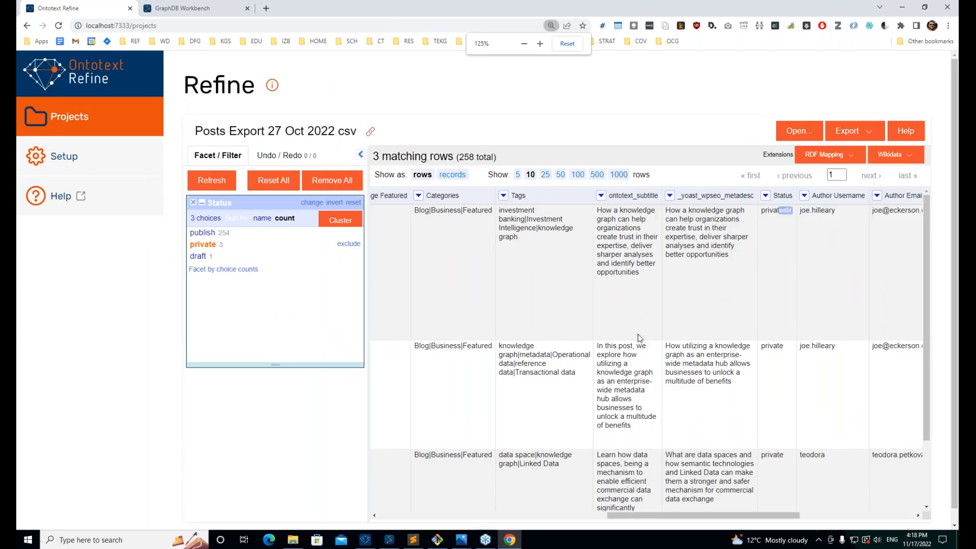
scroll(648, 356, "down", 3)
scroll(648, 356, "up", 3)
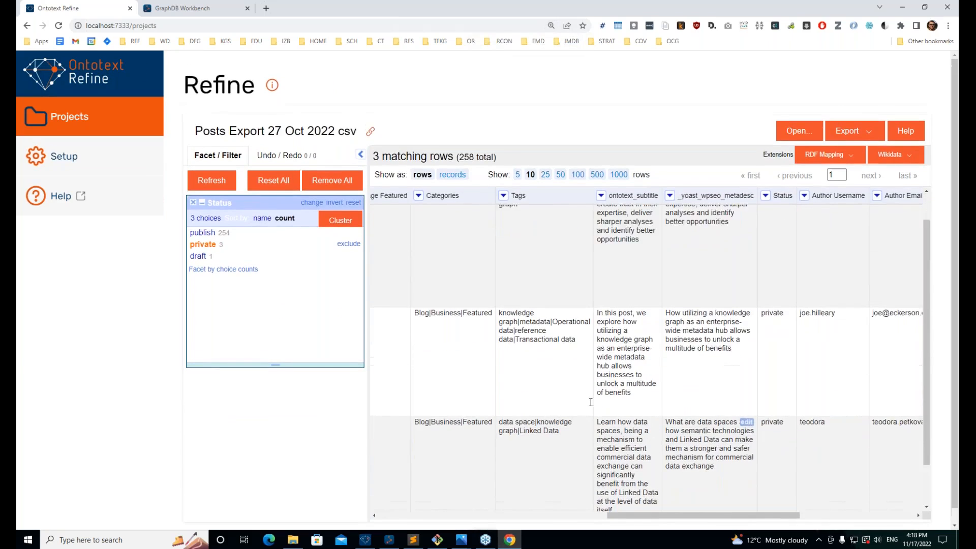
key("ctrl+minus")
left_click(178, 210)
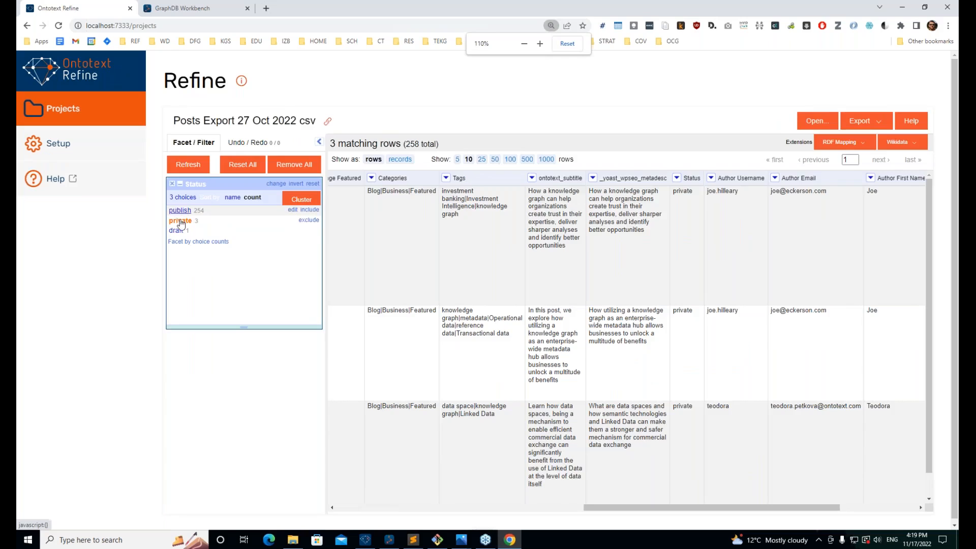
left_click(177, 231)
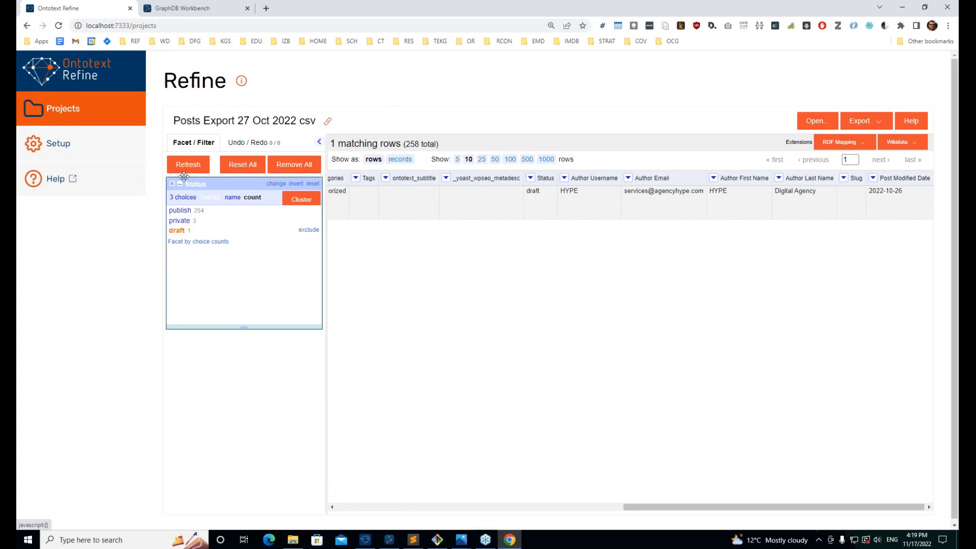
left_click(179, 210)
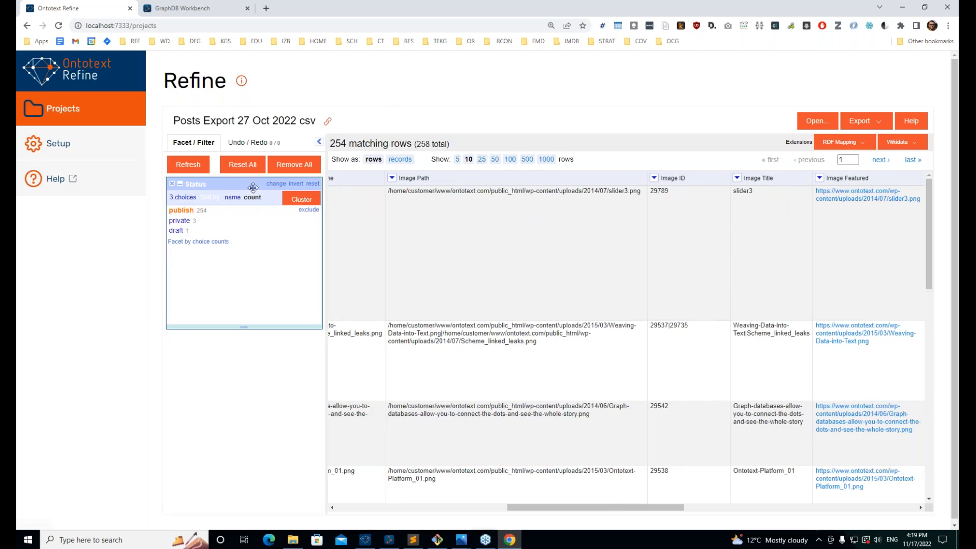
left_click(172, 184)
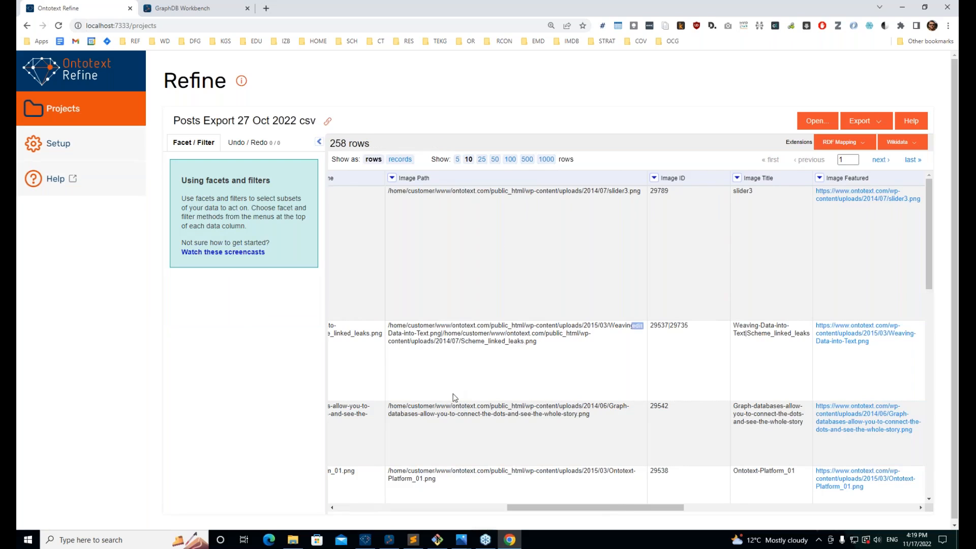
Step: Add a text facet on Author Email, sorted by number of posts
left_click_drag(594, 507, 798, 498)
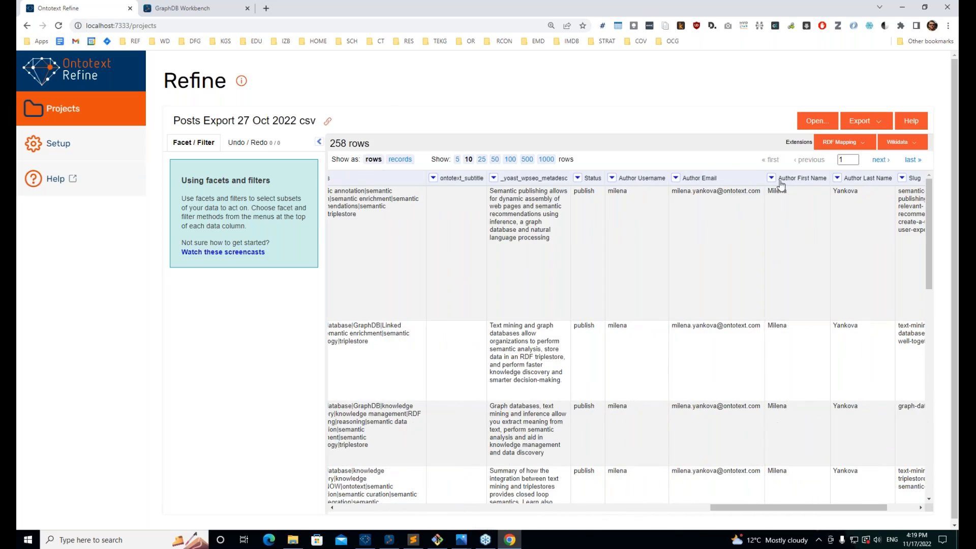
left_click(675, 178)
mouse_move(684, 192)
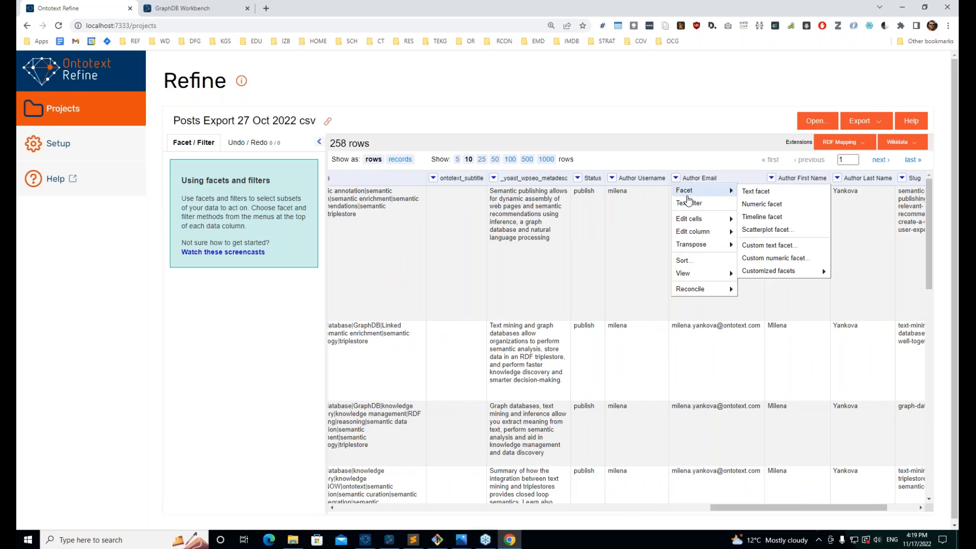
left_click(762, 193)
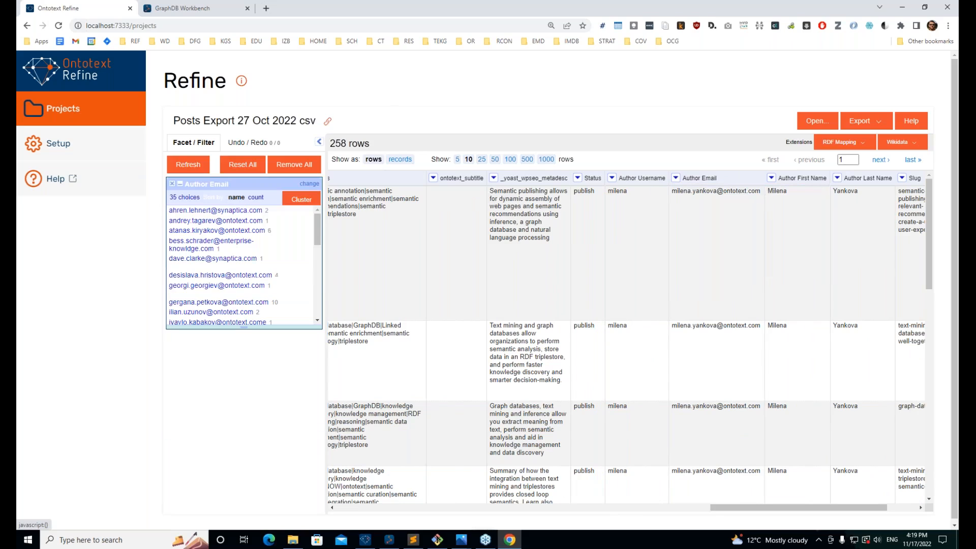
scroll(249, 284, "down", 5)
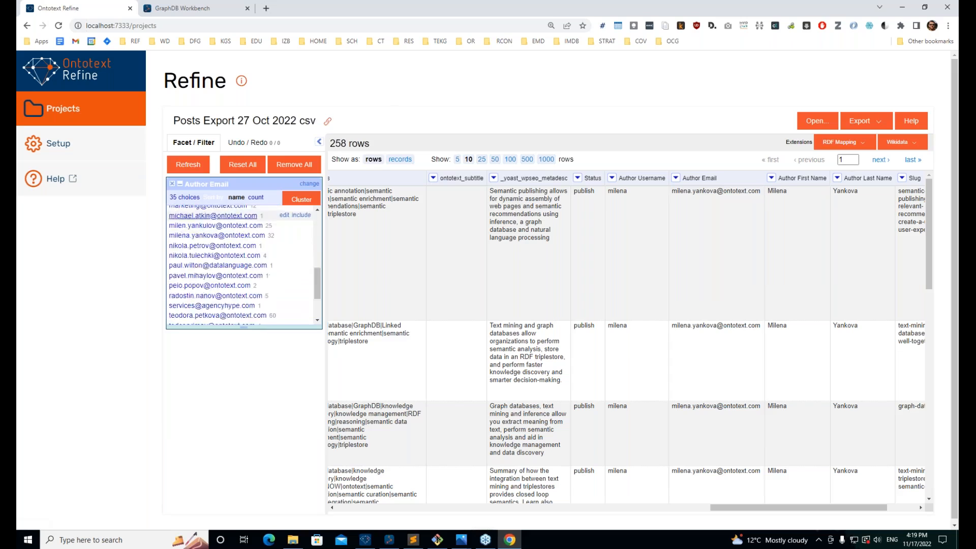
scroll(245, 319, "up", 5)
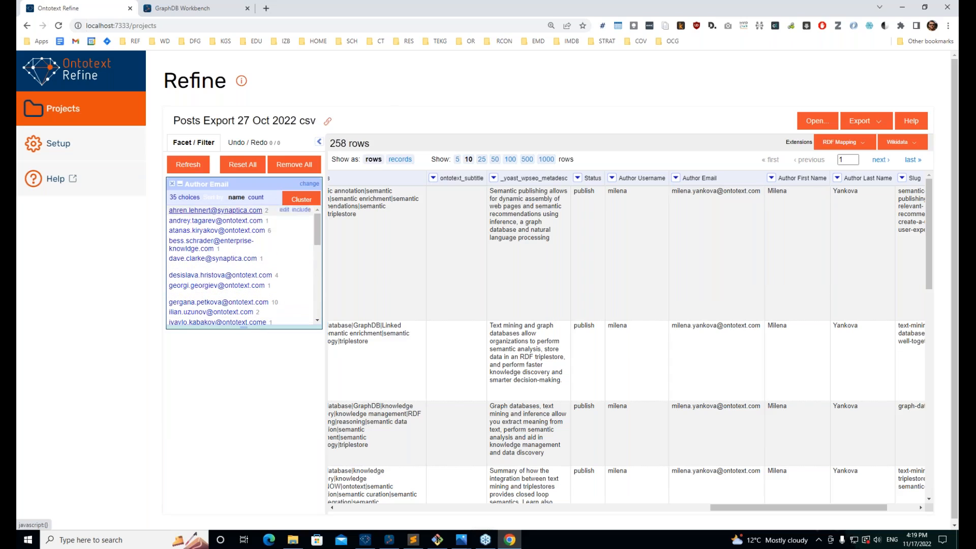
left_click(256, 198)
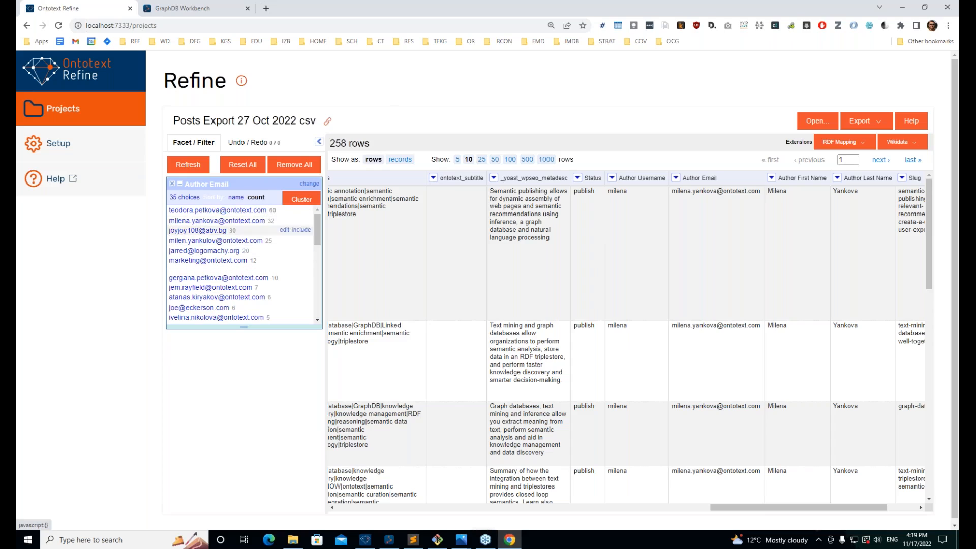
Step: Filter the grid to the 30 posts sharing the generic GraphDB QnAs author e-mail
left_click(194, 231)
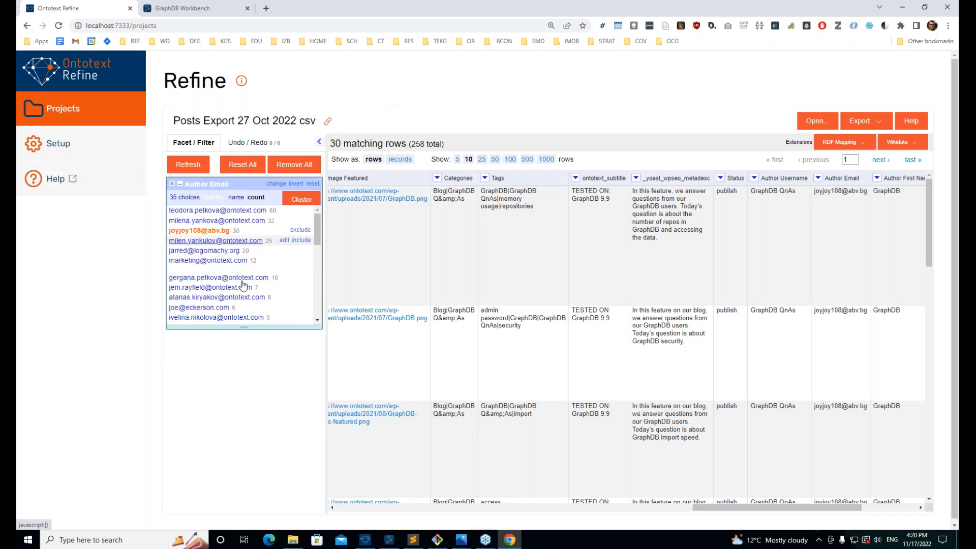
left_click_drag(269, 279, 168, 279)
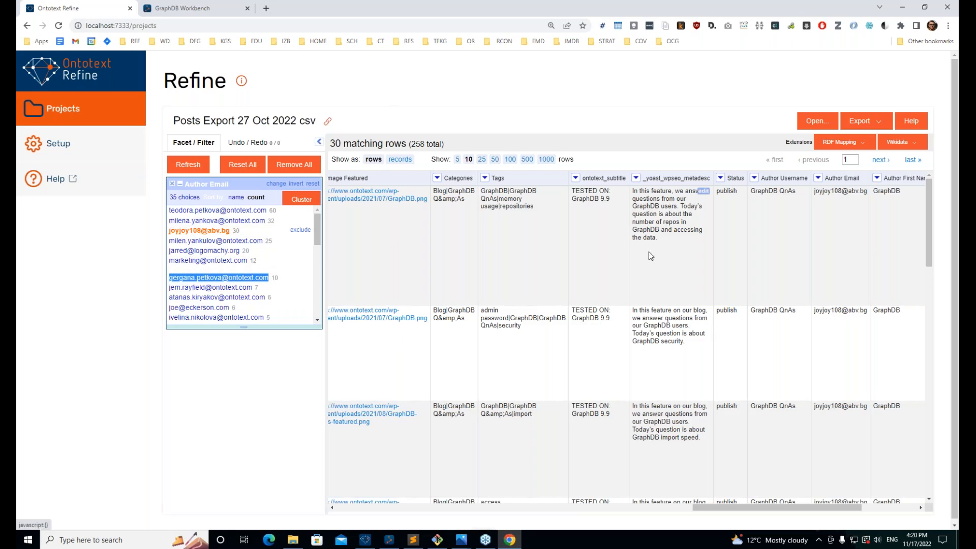
left_click(198, 230)
left_click(199, 230)
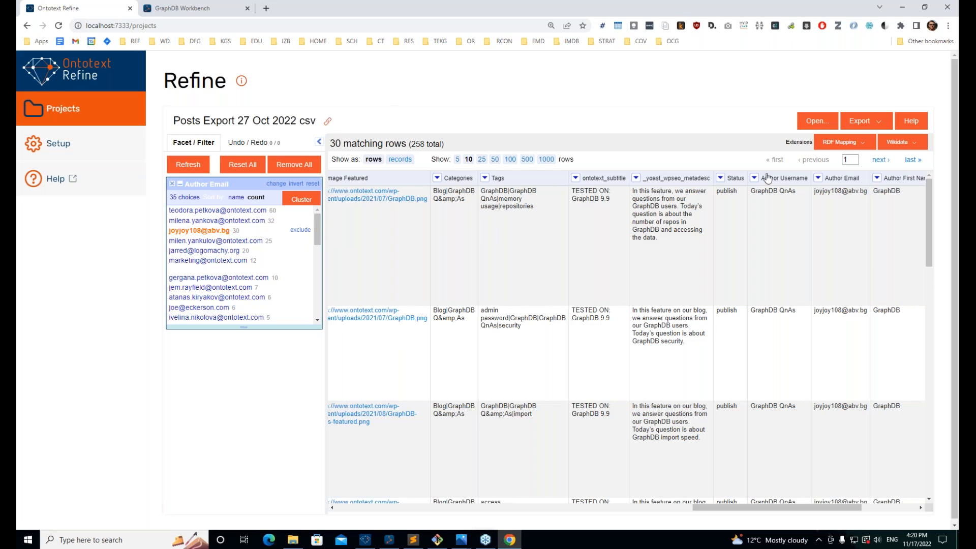
Step: Add text facets on the Author Username and Author First Name columns
double_click(764, 191)
left_click(754, 178)
mouse_move(757, 192)
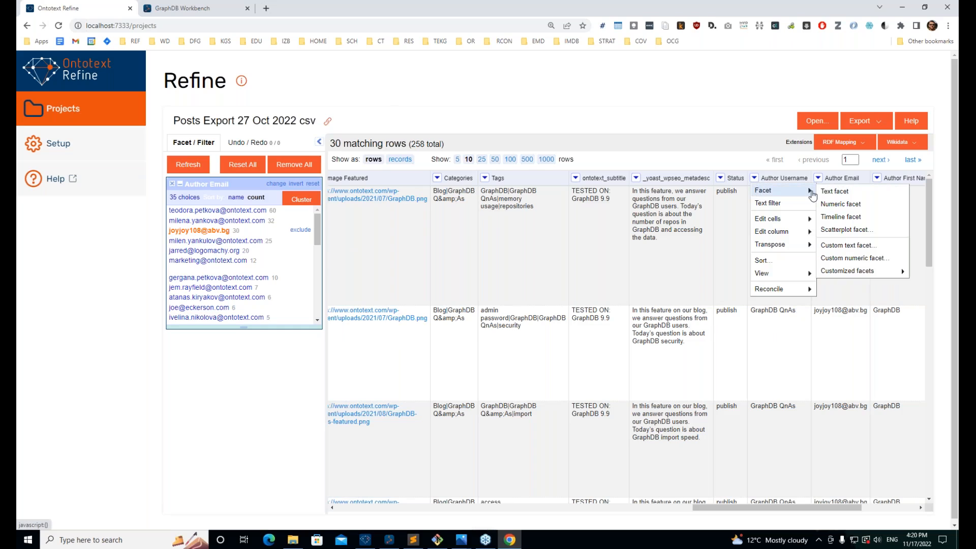
left_click(834, 191)
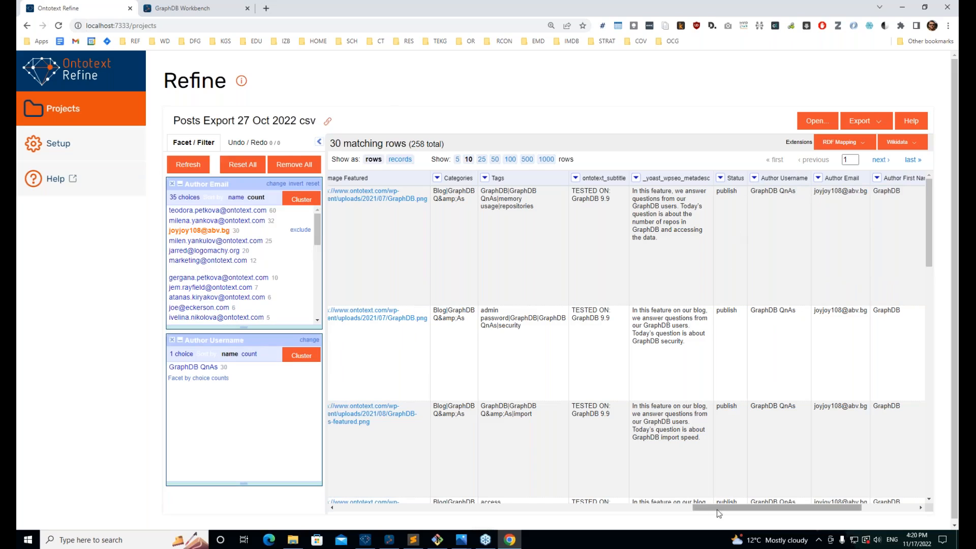
left_click_drag(724, 509, 755, 508)
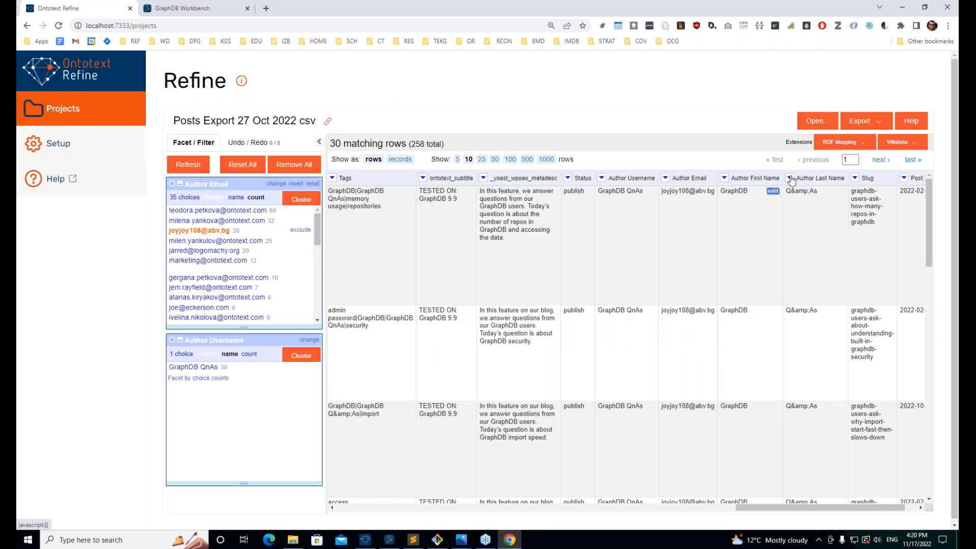
left_click(723, 178)
mouse_move(739, 191)
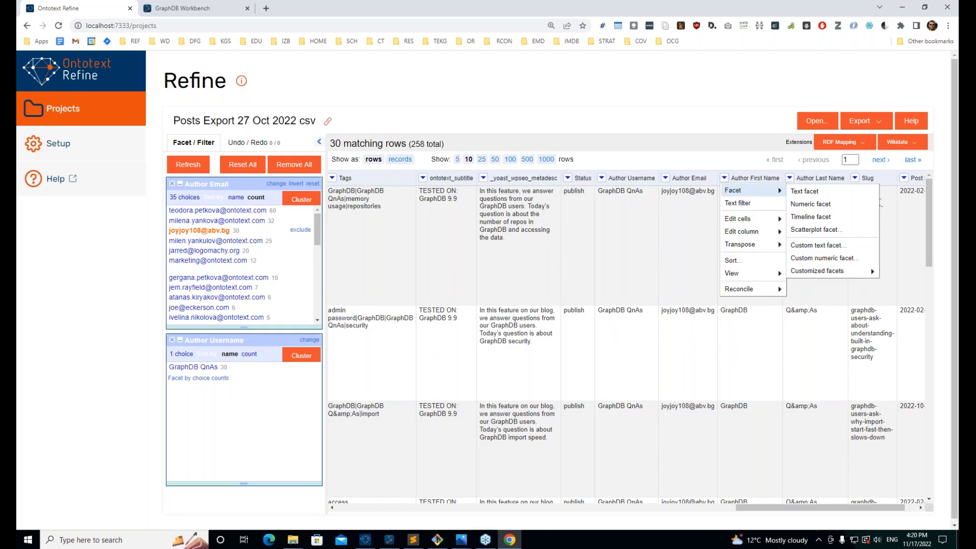
left_click(823, 196)
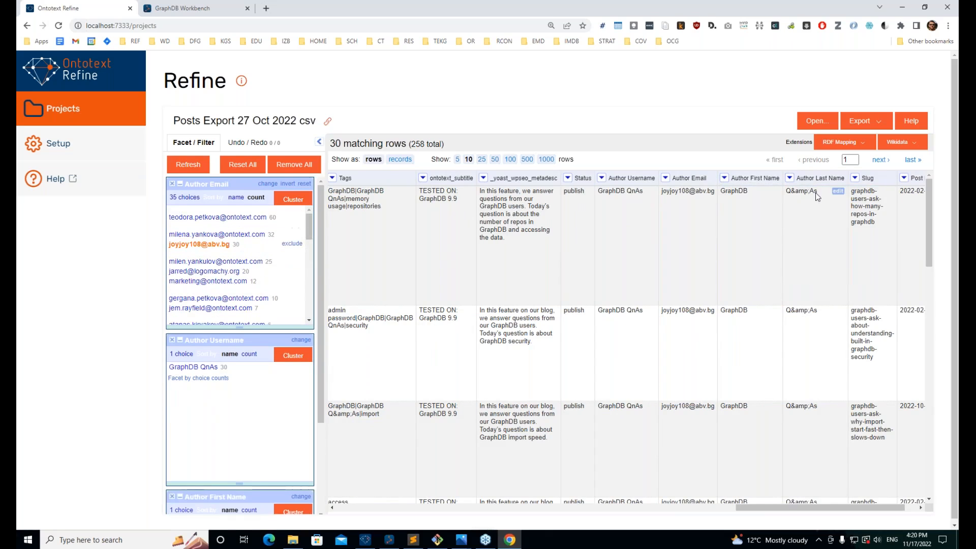
Step: Add a text facet on Author Last Name and review the facet panel
left_click(789, 178)
mouse_move(803, 191)
left_click(730, 197)
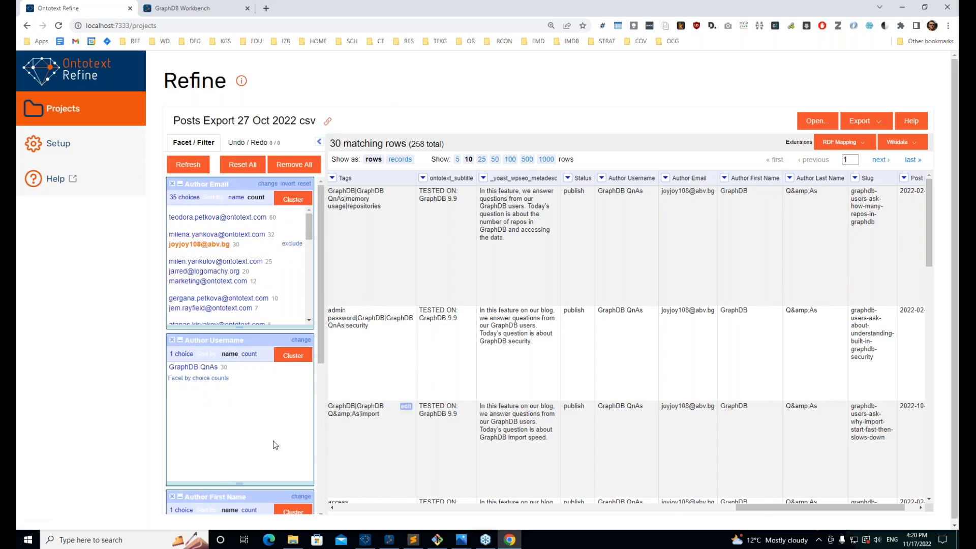
scroll(273, 444, "down", 2)
scroll(228, 398, "up", 2)
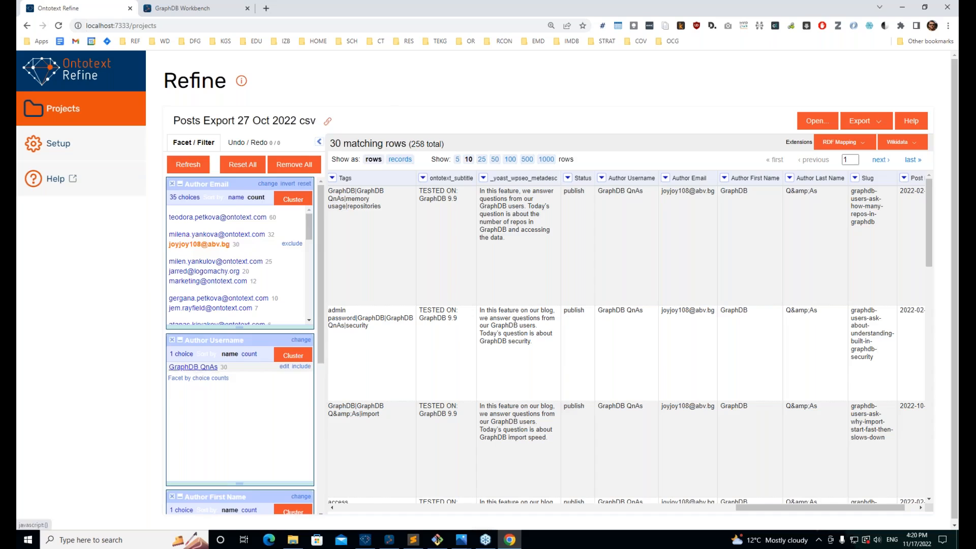
scroll(203, 373, "down", 3)
scroll(239, 356, "up", 2)
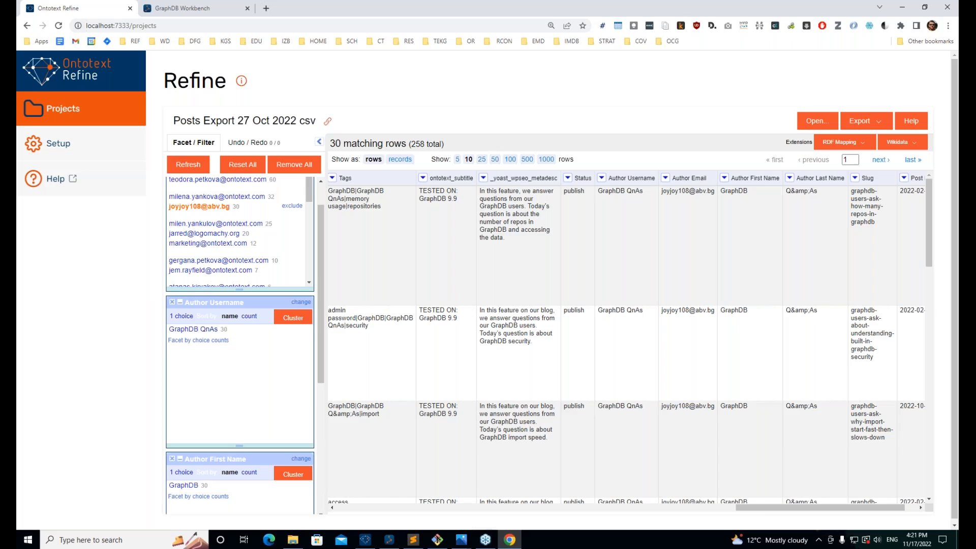
scroll(206, 297, "up", 1)
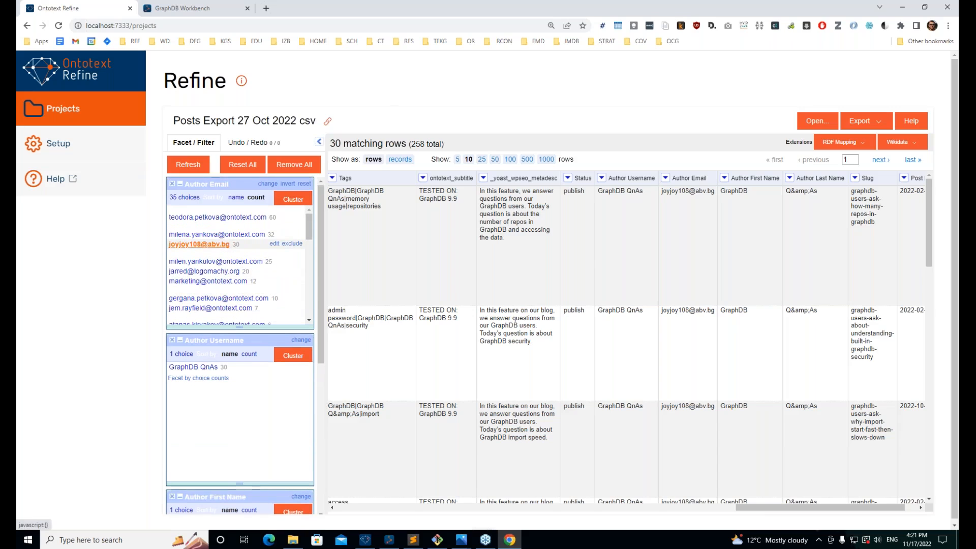
left_click(199, 244)
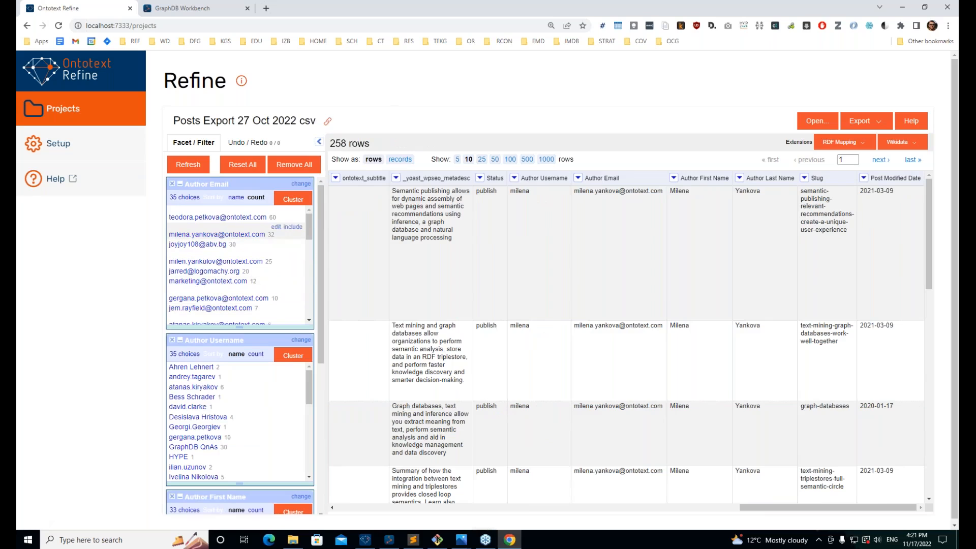
scroll(214, 427, "down", 4)
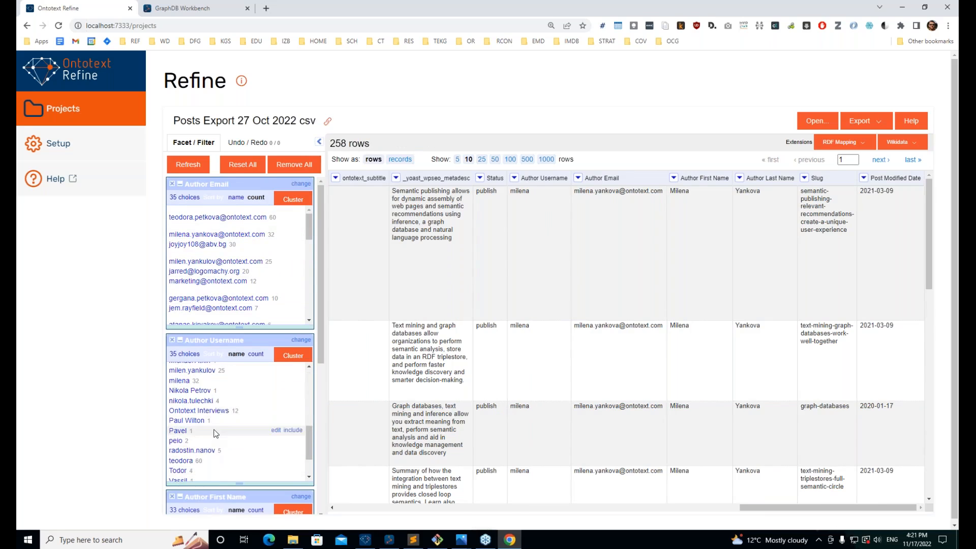
scroll(216, 432, "up", 4)
left_click(220, 217)
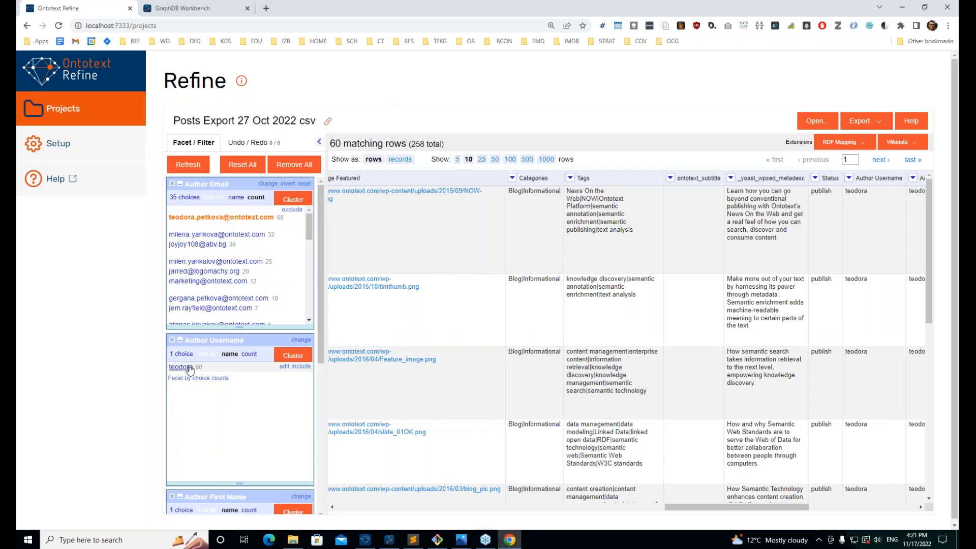
scroll(213, 386, "down", 3)
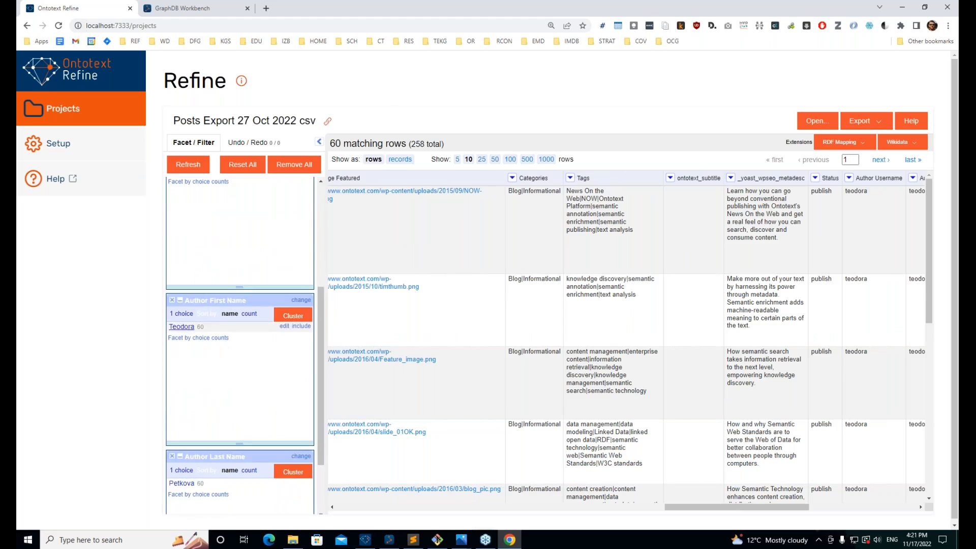
scroll(182, 328, "down", 1)
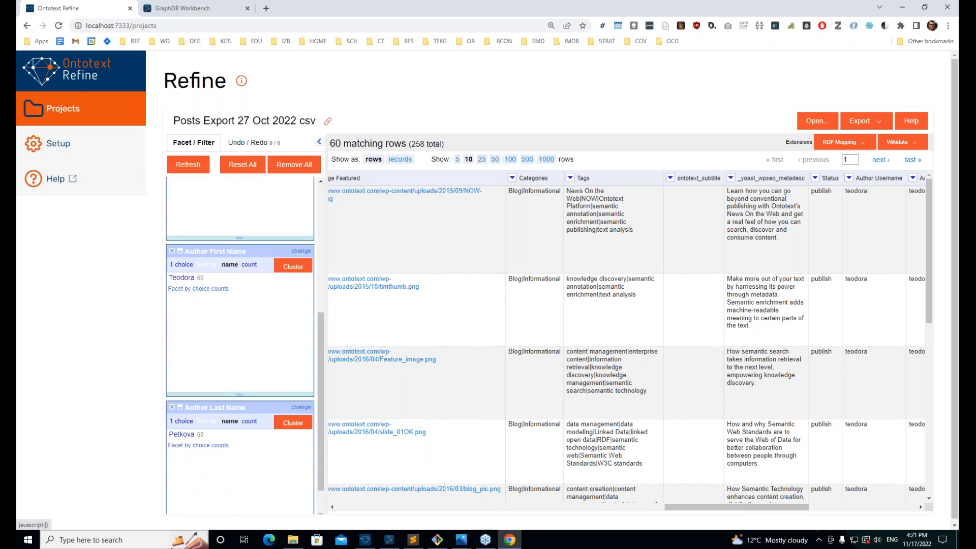
scroll(238, 346, "up", 5)
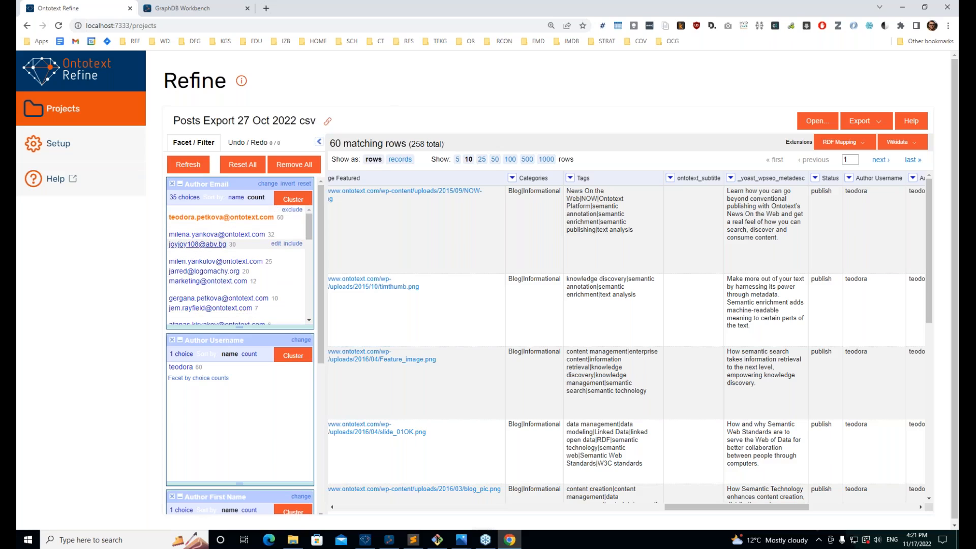
left_click(197, 244)
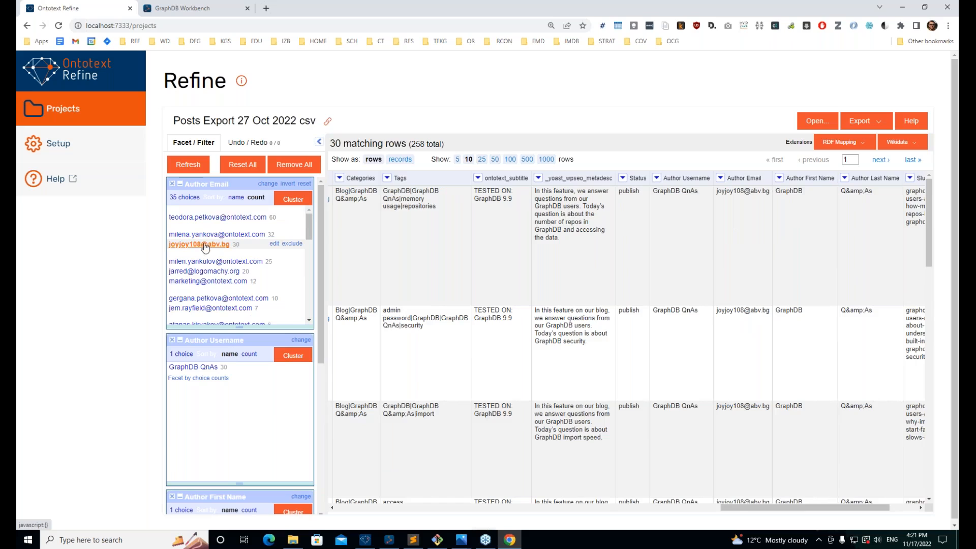
scroll(234, 269, "down", 2)
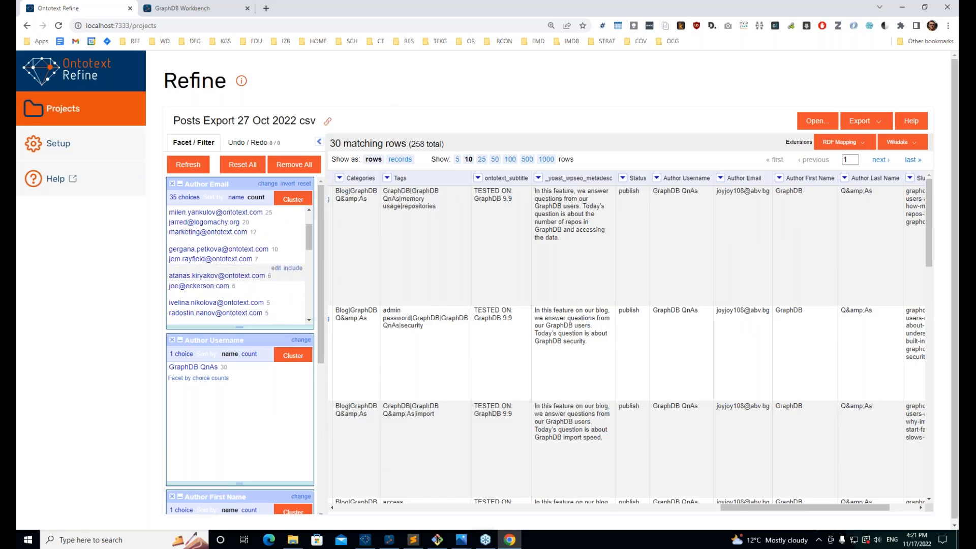
scroll(239, 264, "down", 2)
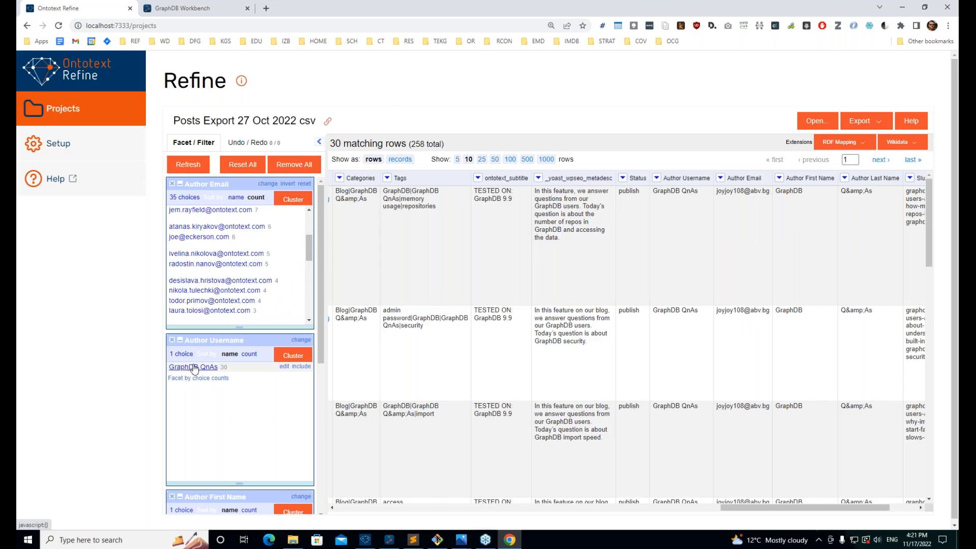
scroll(229, 219, "up", 2)
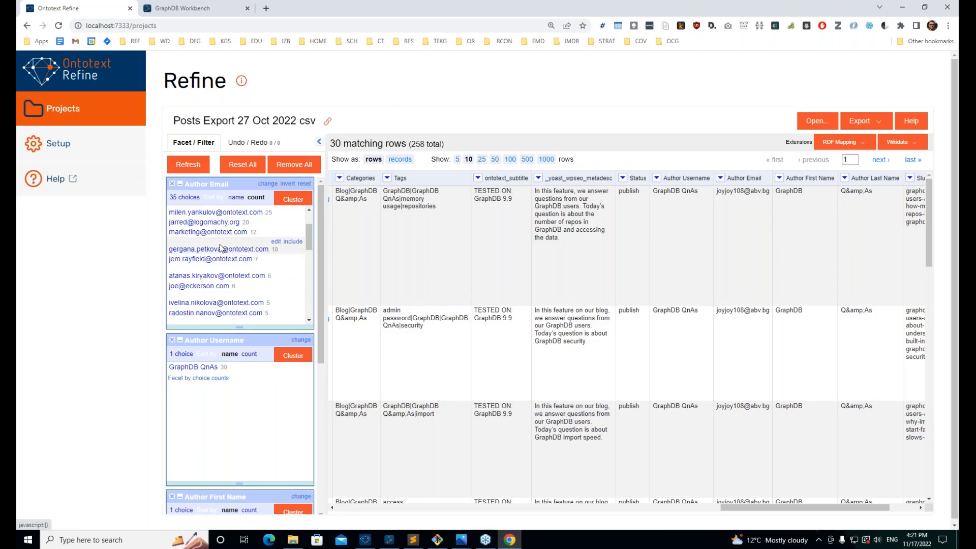
left_click_drag(169, 249, 218, 253)
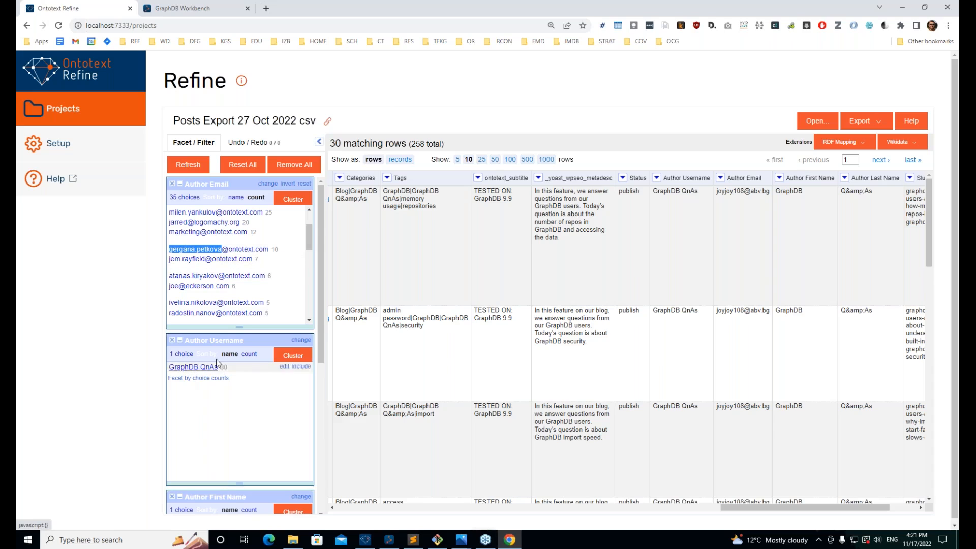
Step: Replace the GraphDB QnAs username with the real author's username across all 30 rows
left_click(283, 367)
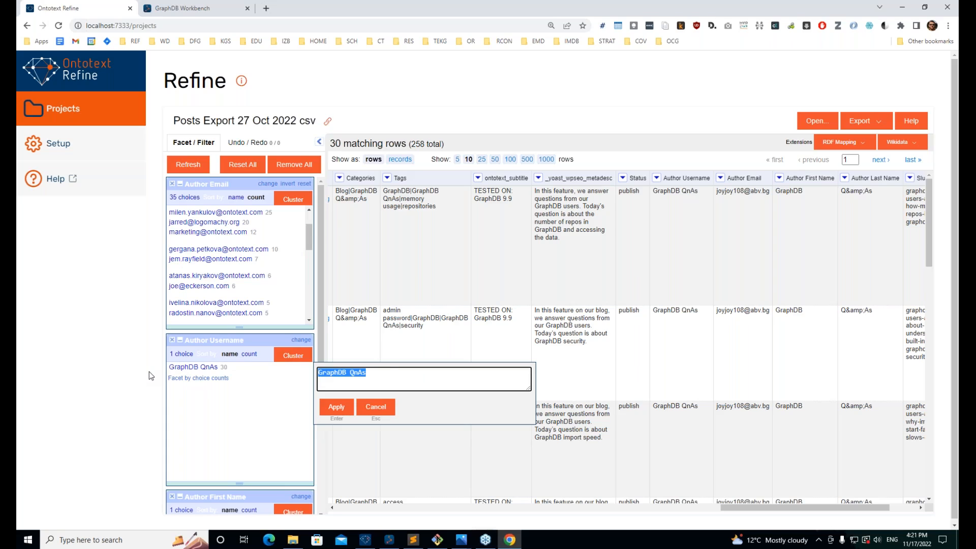
left_click(348, 407)
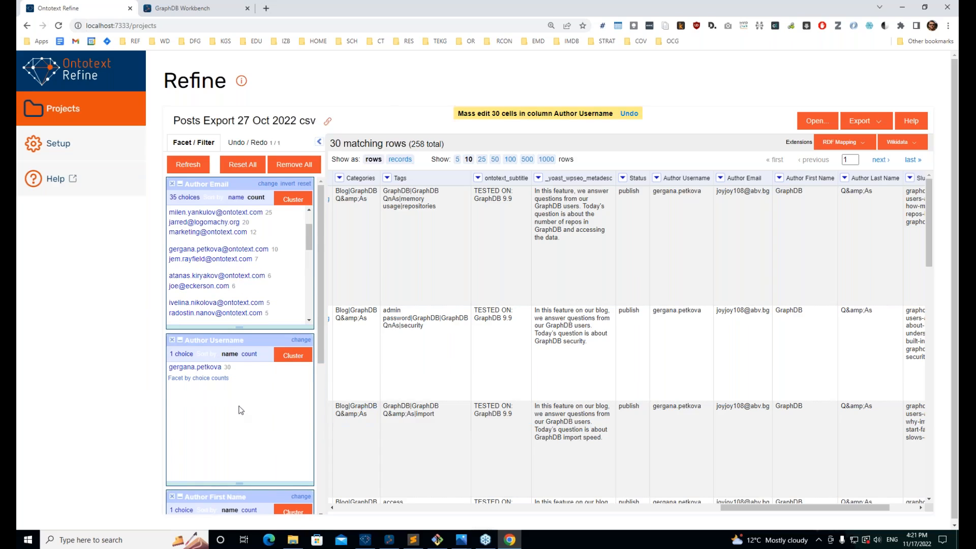
scroll(241, 409, "down", 2)
scroll(233, 430, "down", 1)
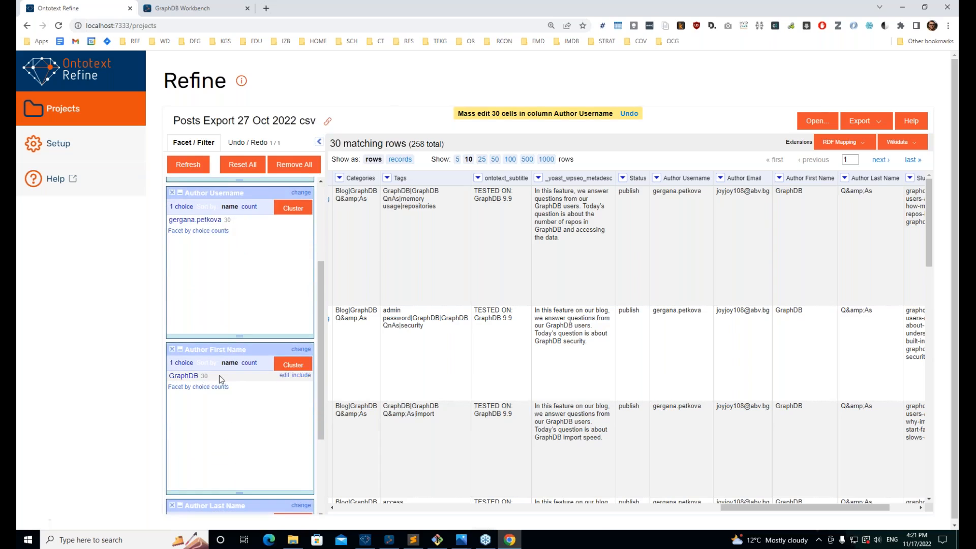
Step: Change the GraphDB first-name value to the author's first name in all 30 rows
left_click(284, 375)
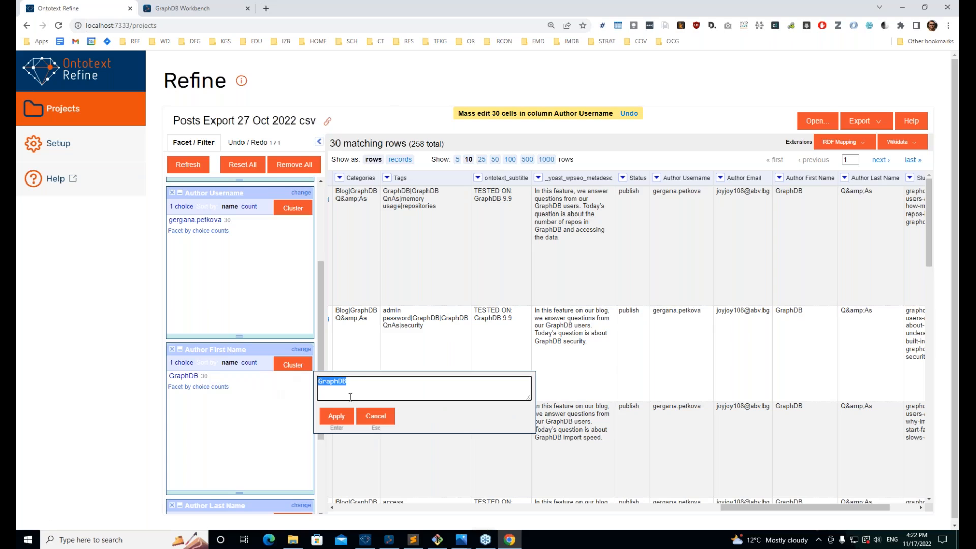
key("ctrl+shift+Left")
key("shift+Left")
key("BackSpace")
key("Home")
key("Delete")
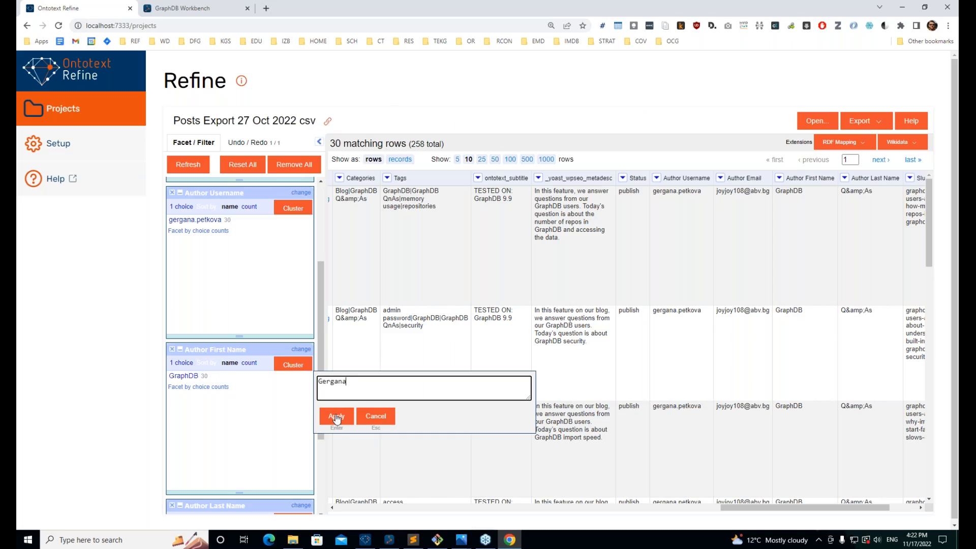
left_click(336, 418)
scroll(221, 391, "down", 3)
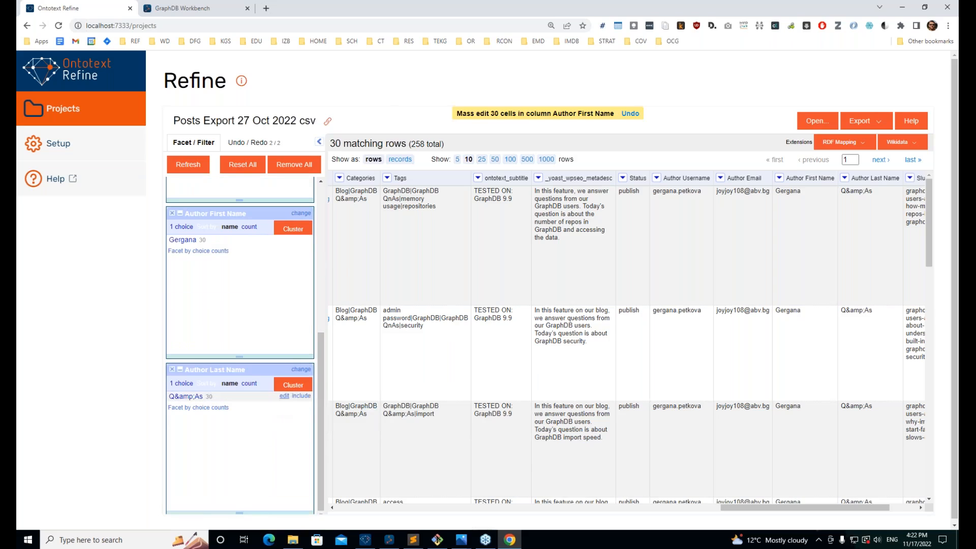
Step: Change the Q&As last-name value to the author's surname in all 30 rows
left_click(284, 395)
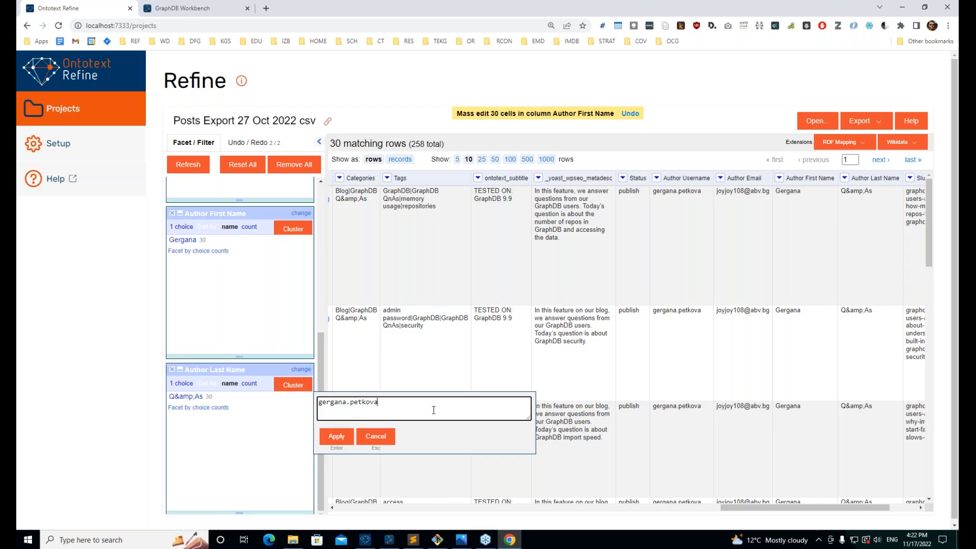
key("shift+Left")
key("shift+Left")
key("shift+Left")
key("shift+Left")
key("shift+Left")
key("shift+Left")
key("shift+Left")
key("shift+Left")
type("P")
left_click(336, 437)
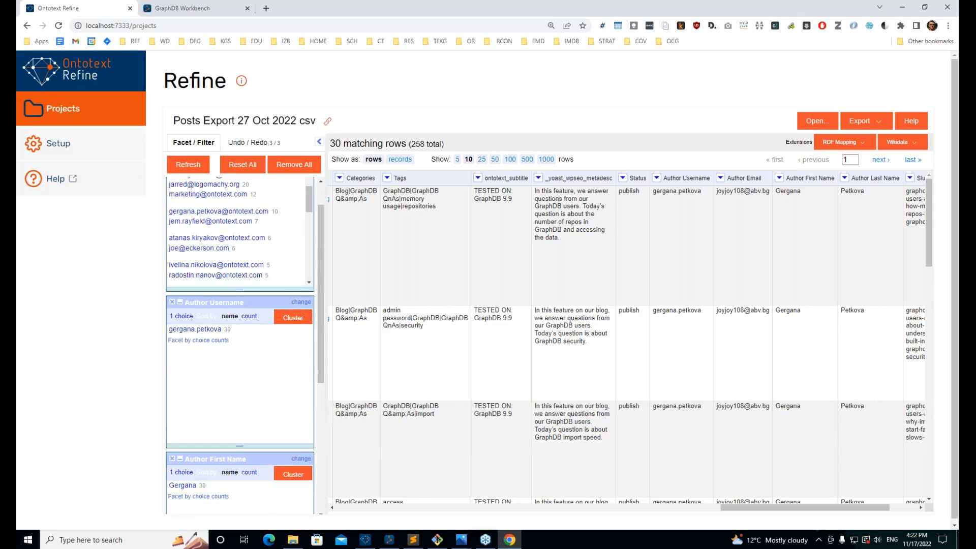
scroll(258, 244, "up", 1)
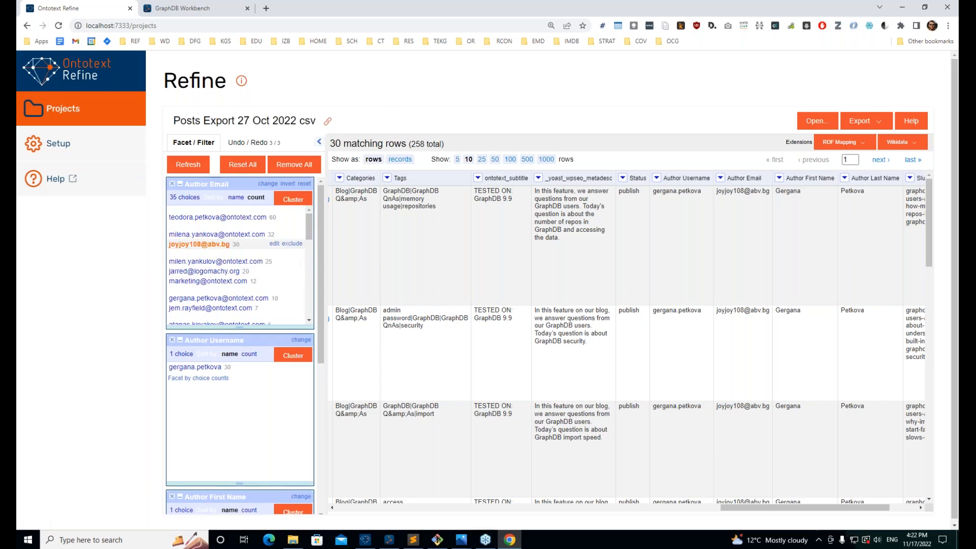
Step: Replace the personal e-mail with the author's ontotext.com work address in all 30 cells
left_click(274, 244)
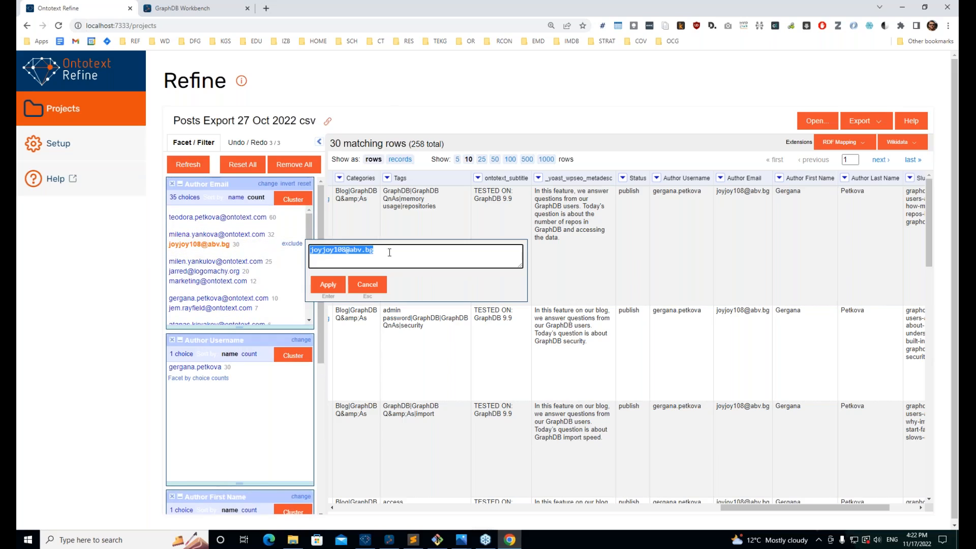
double_click(355, 250)
triple_click(355, 250)
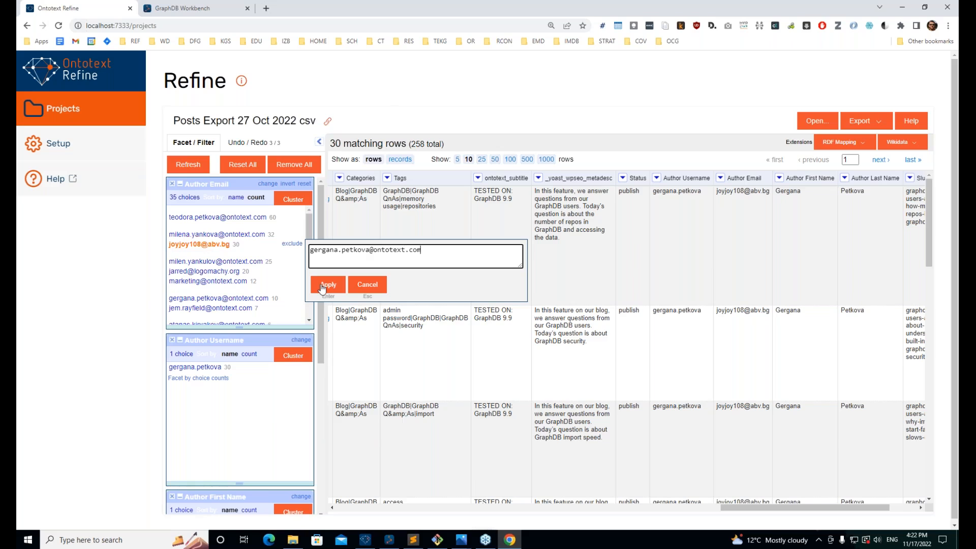
left_click(322, 287)
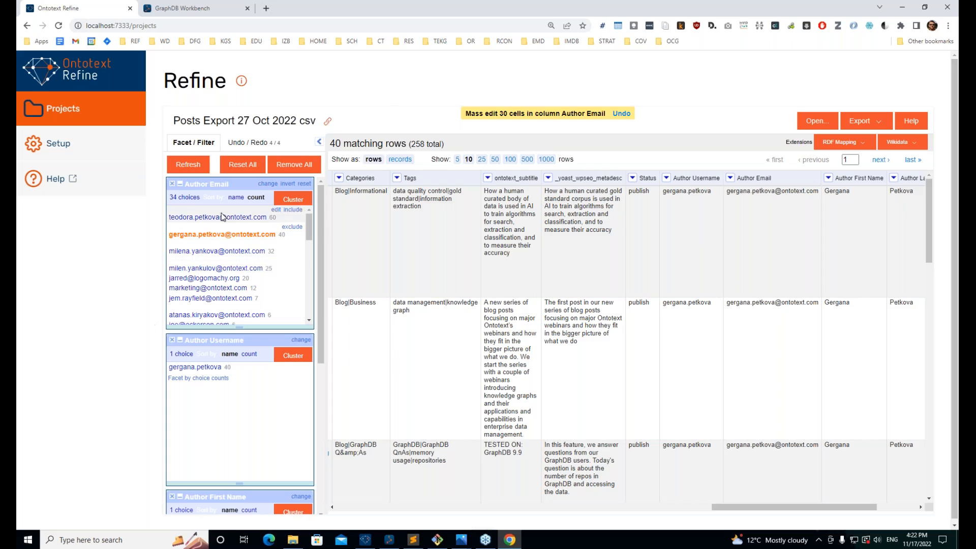
Step: Deselect the Author Email choice to show all 258 rows, then browse the 34 Author Username choices
scroll(228, 275, "down", 2)
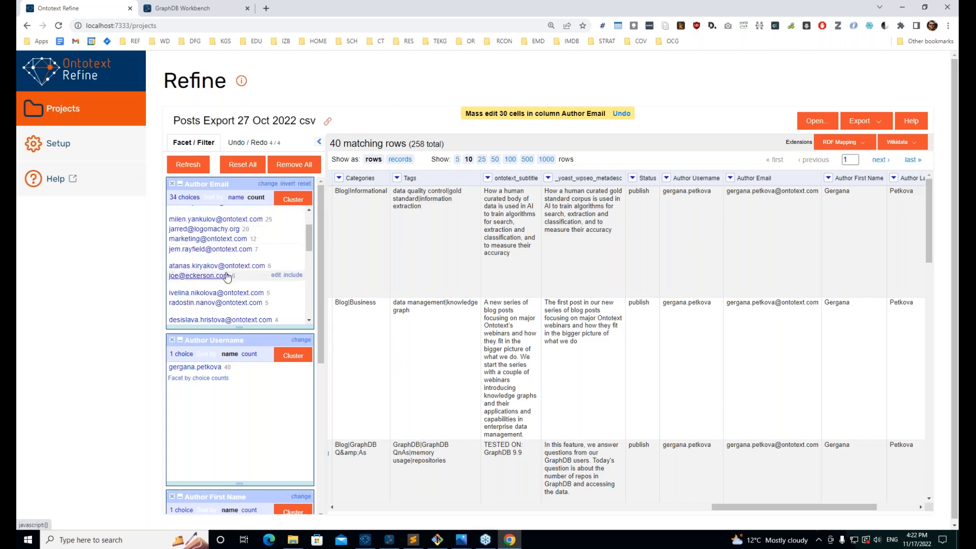
scroll(227, 275, "up", 2)
left_click(214, 253)
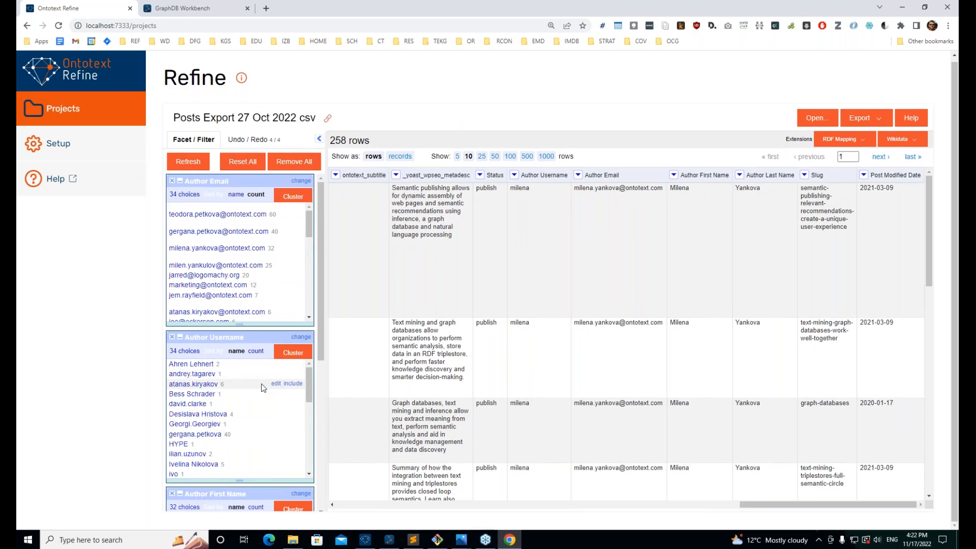
scroll(261, 384, "down", 3)
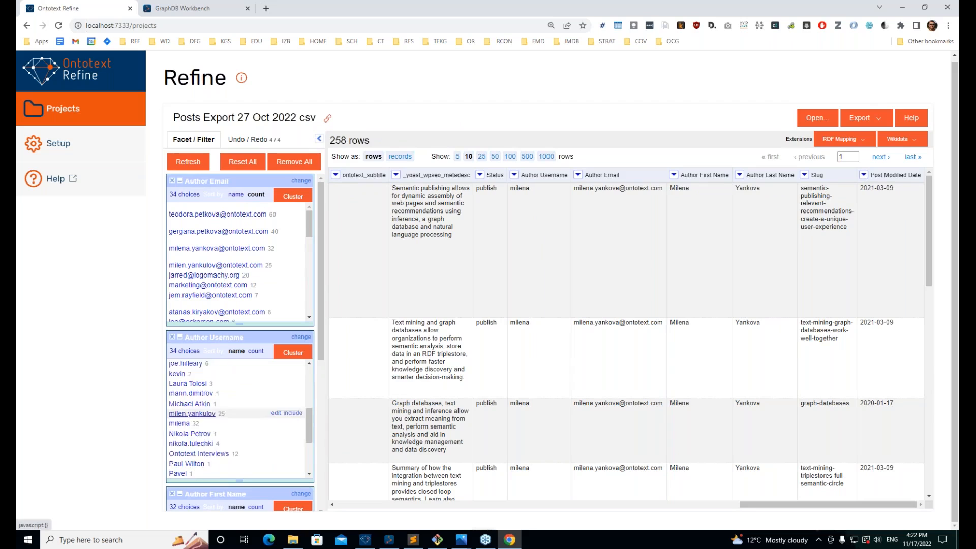
scroll(191, 413, "down", 5)
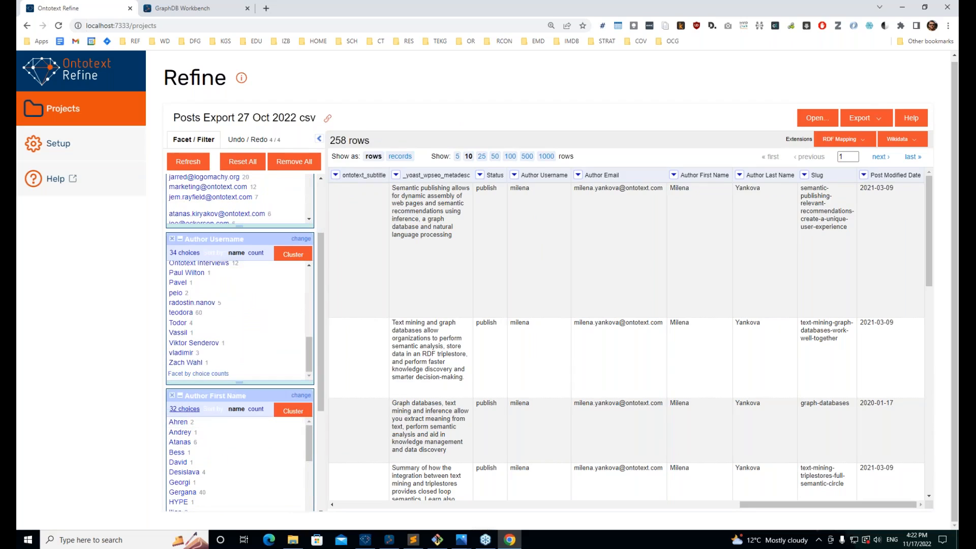
scroll(207, 350, "up", 6)
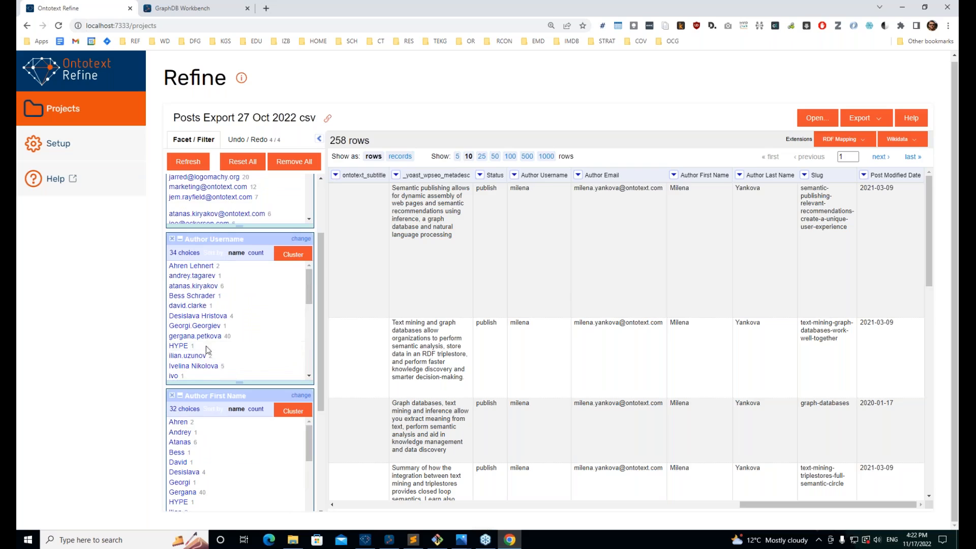
Step: Filter to the agency author's single post and inspect its 'Test Only - Please Ignore' title and 1970-01-01 date
left_click(196, 347)
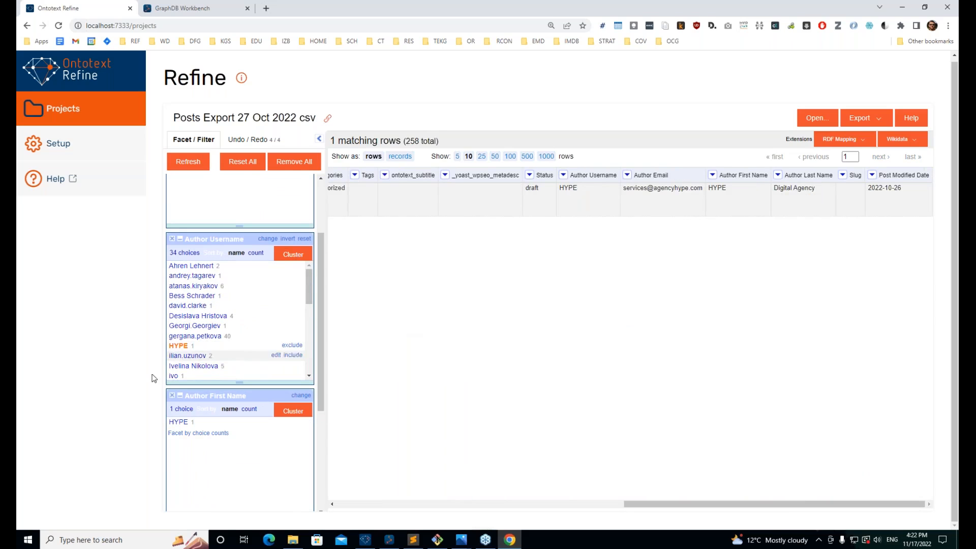
mouse_move(650, 190)
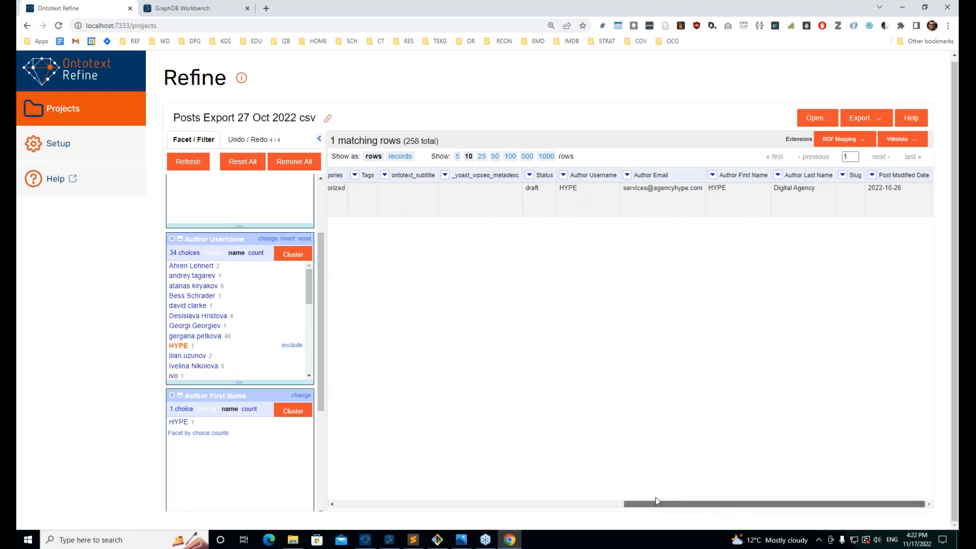
left_click_drag(656, 501, 533, 497)
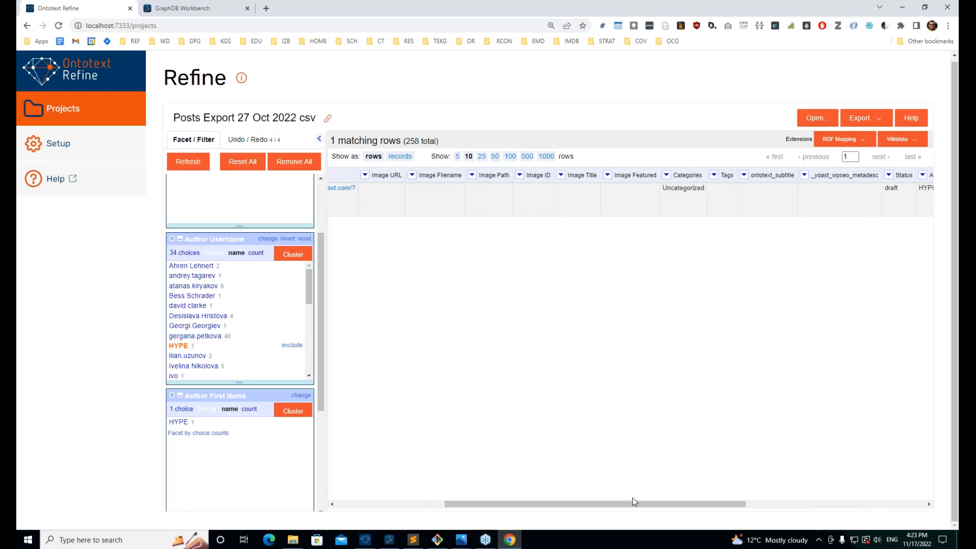
left_click_drag(632, 501, 524, 501)
triple_click(471, 200)
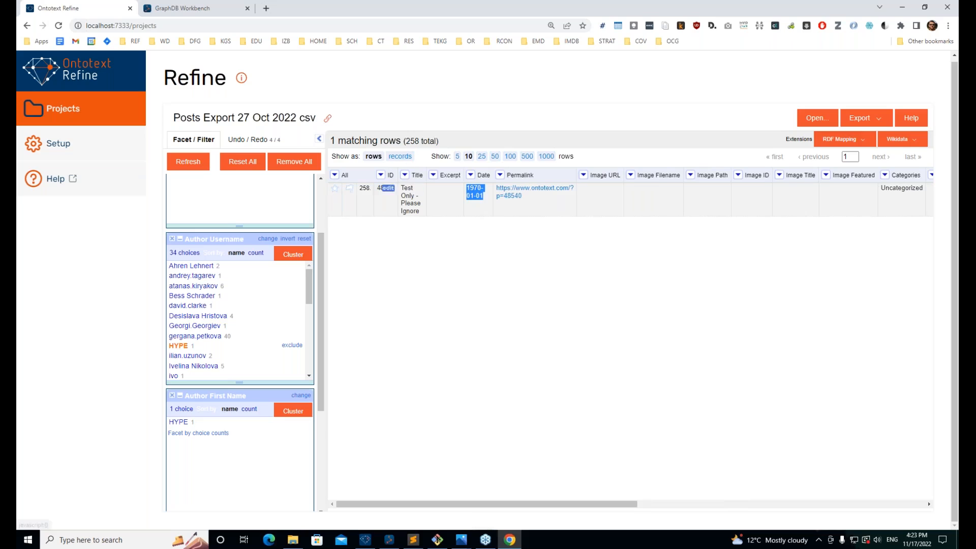
left_click_drag(412, 196, 409, 219)
triple_click(410, 203)
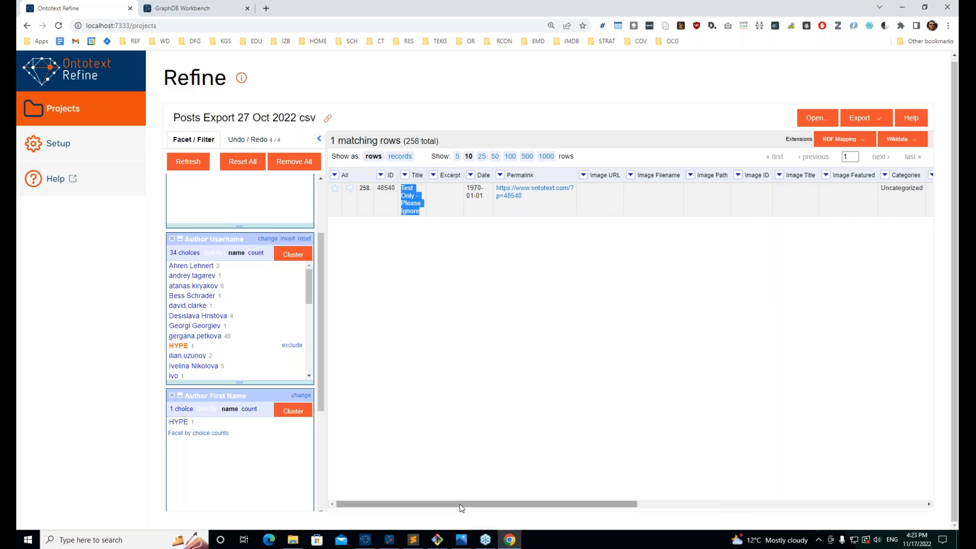
left_click(521, 368)
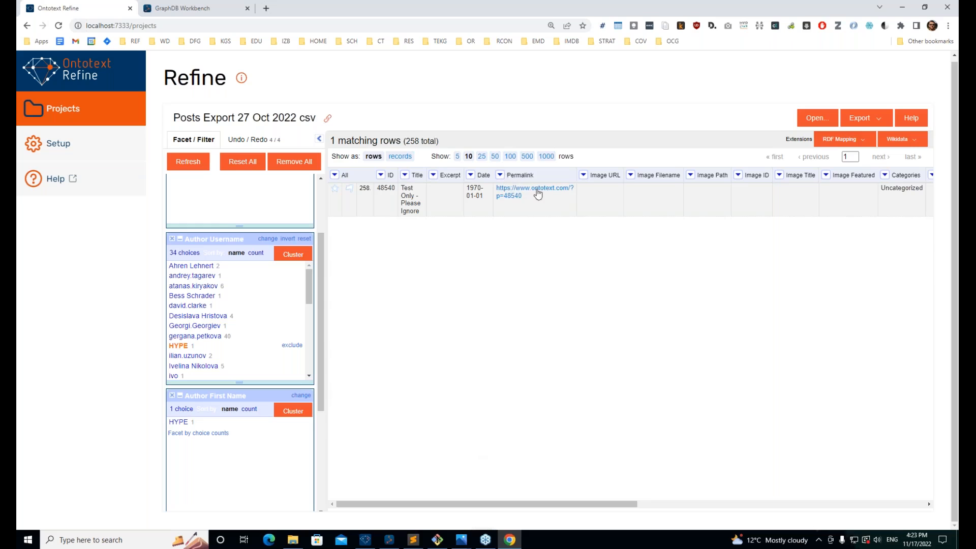
Step: Empty the test post's Permalink cell on row 258, then remove all facets
left_click(565, 189)
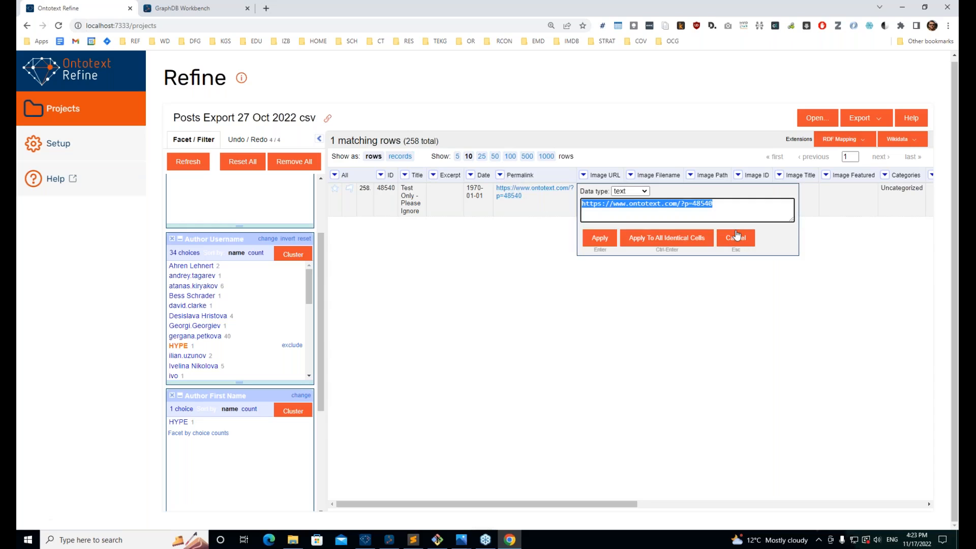
key("BackSpace")
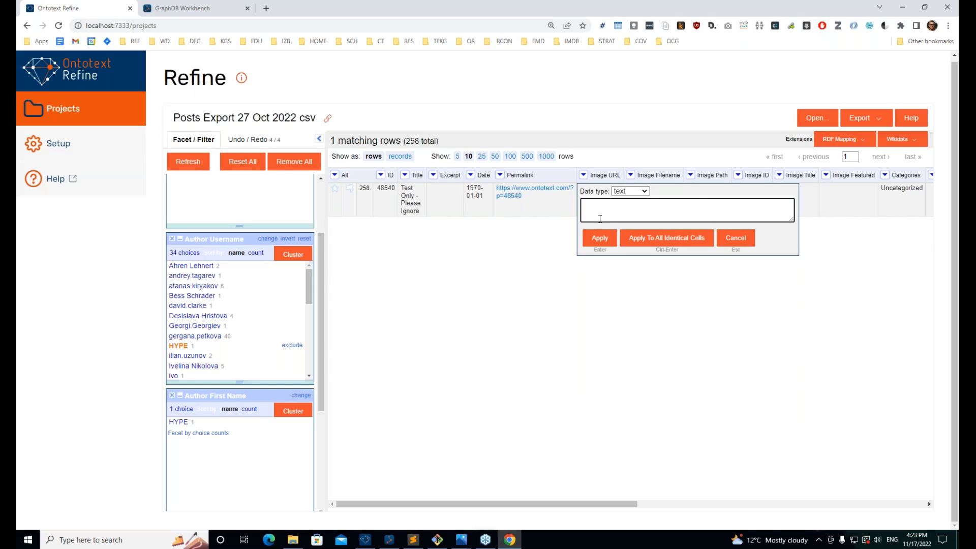
left_click(588, 238)
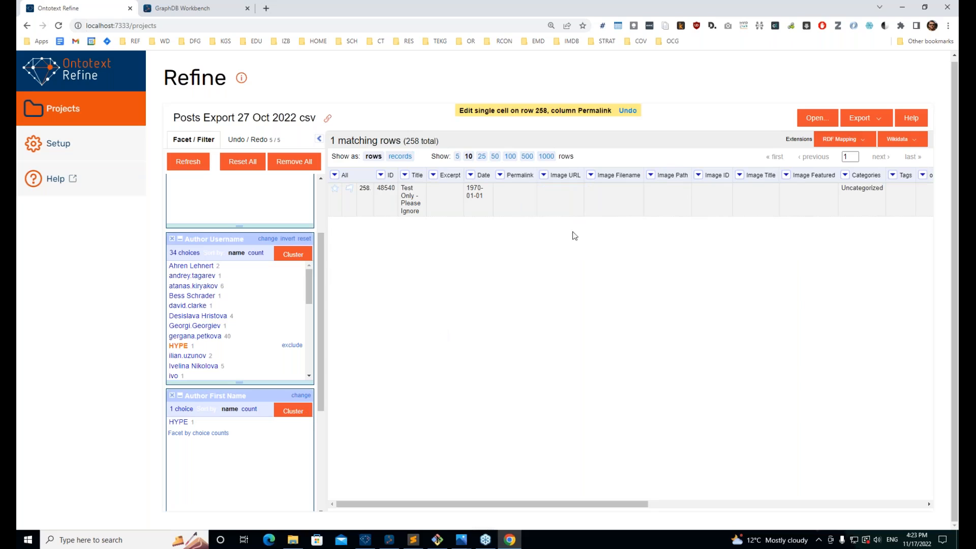
scroll(239, 264, "up", 5)
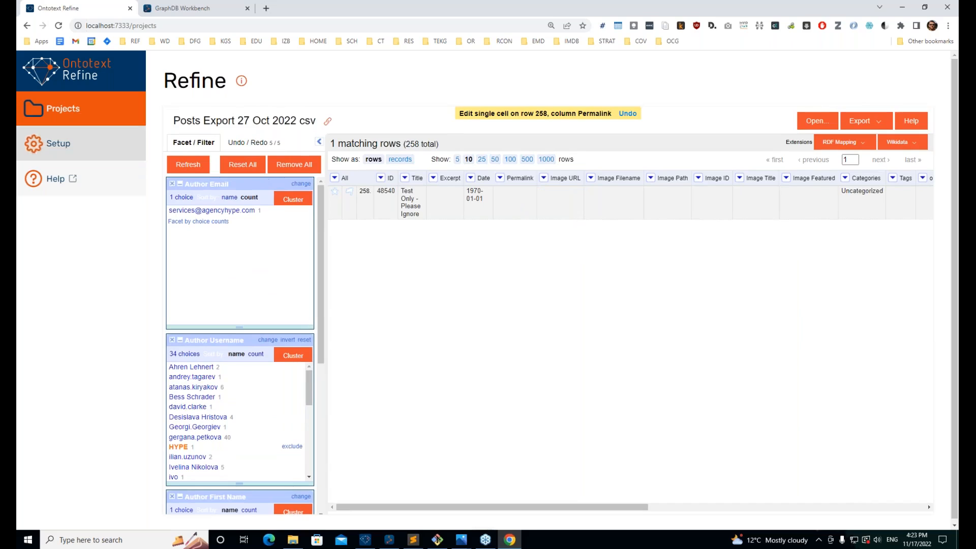
left_click(279, 165)
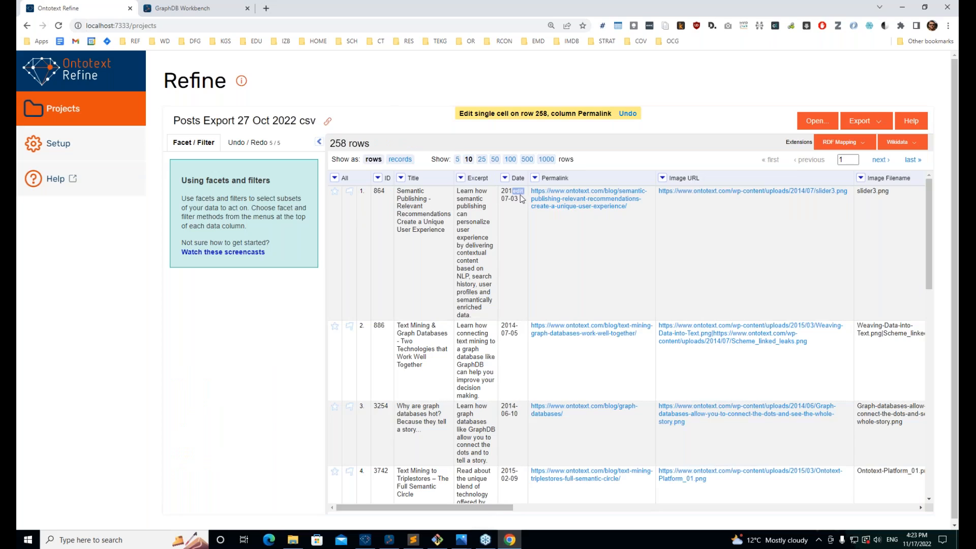
left_click(505, 177)
mouse_move(515, 190)
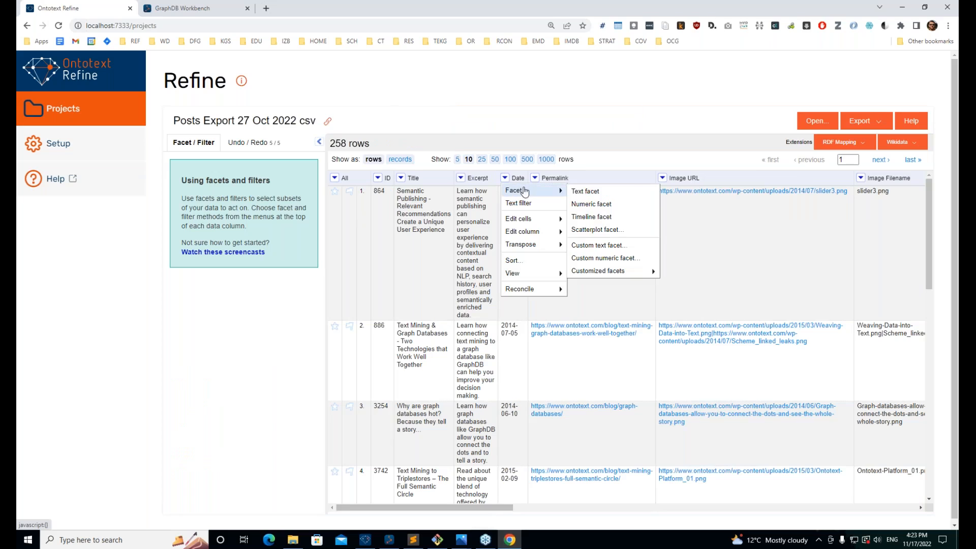
left_click(623, 192)
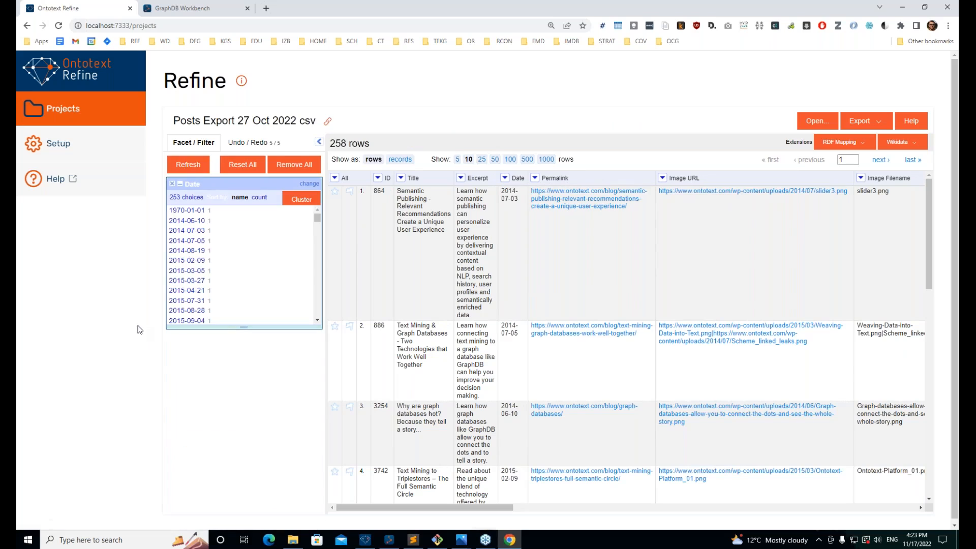
left_click_drag(316, 217, 316, 209)
scroll(271, 217, "down", 10)
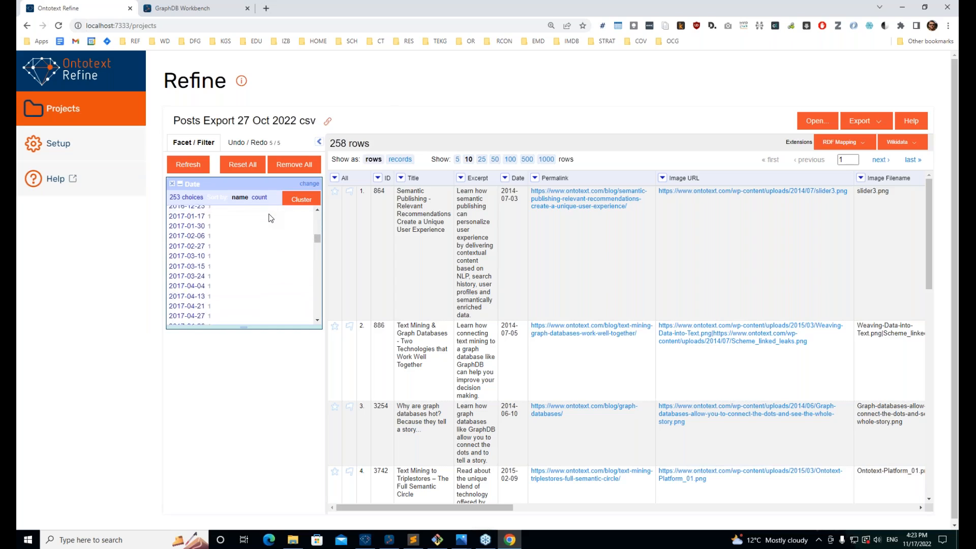
scroll(270, 217, "down", 10)
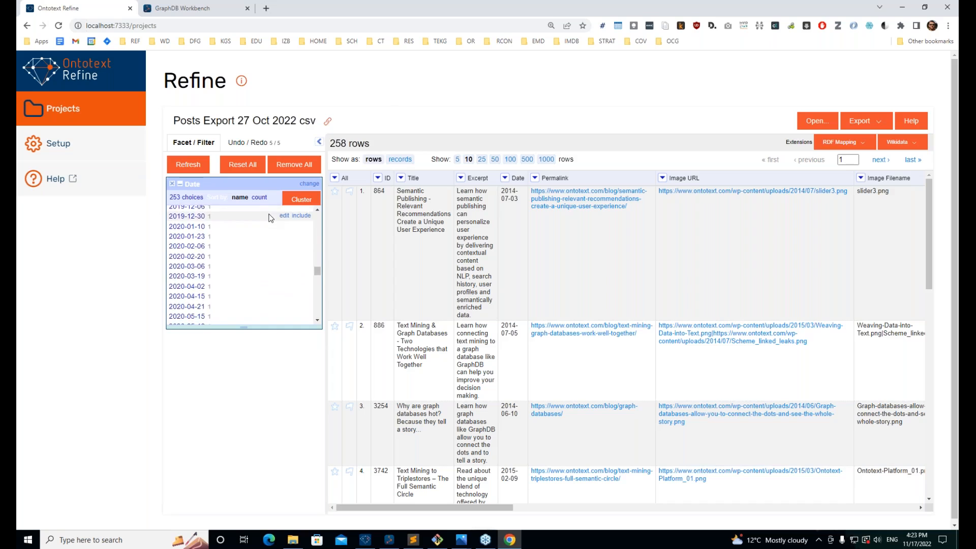
scroll(271, 218, "down", 10)
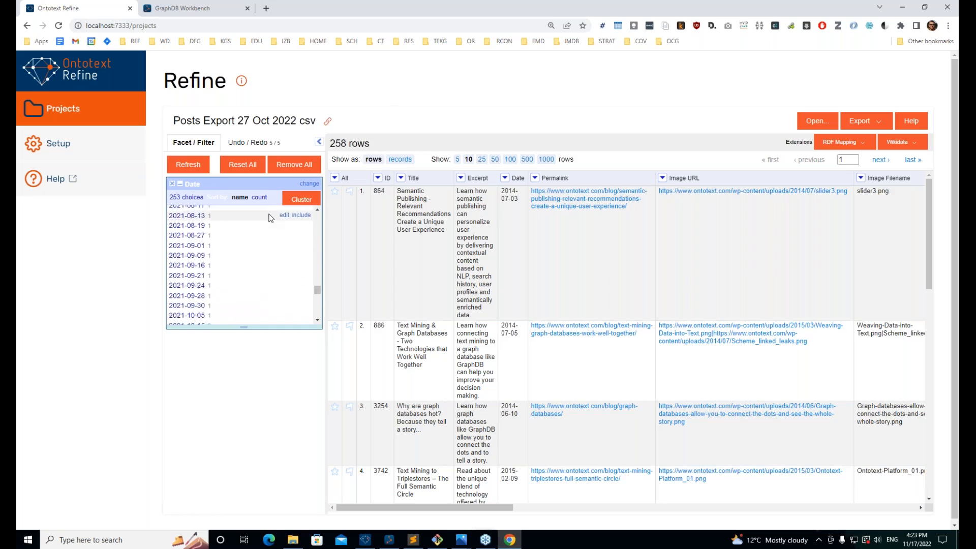
scroll(271, 218, "down", 5)
scroll(234, 293, "up", 20)
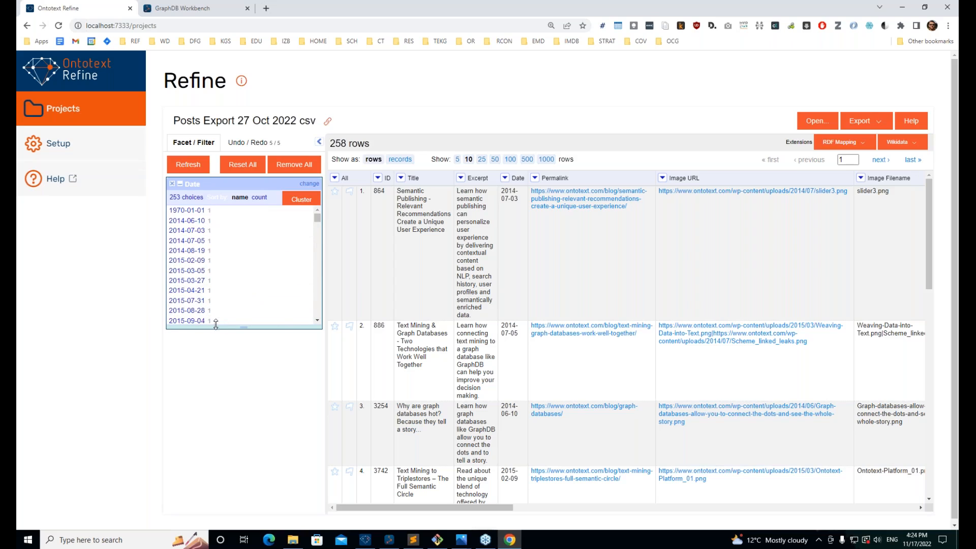
left_click(172, 184)
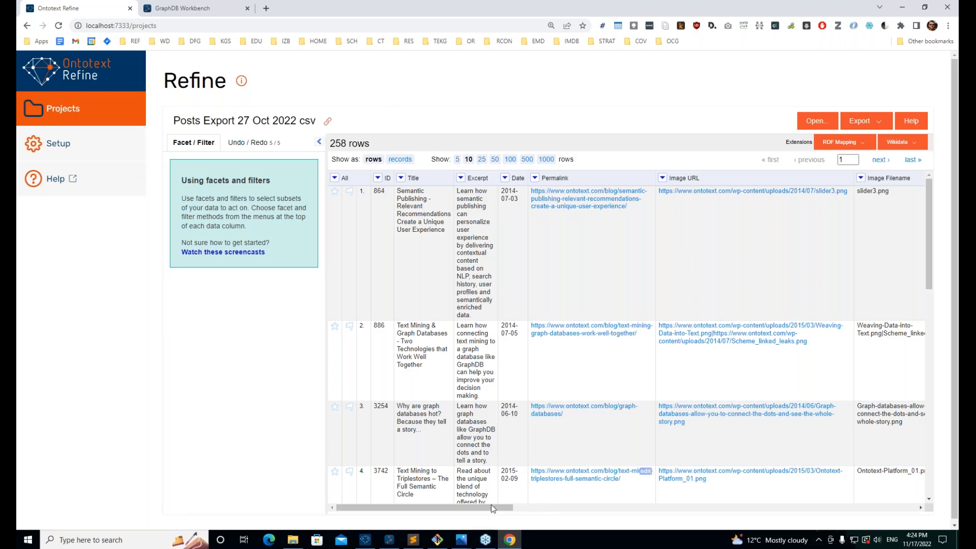
left_click_drag(491, 506, 753, 516)
Step: Add a Tags text facet, remove it again, and scroll the table across the author columns and back
left_click(664, 177)
mouse_move(676, 190)
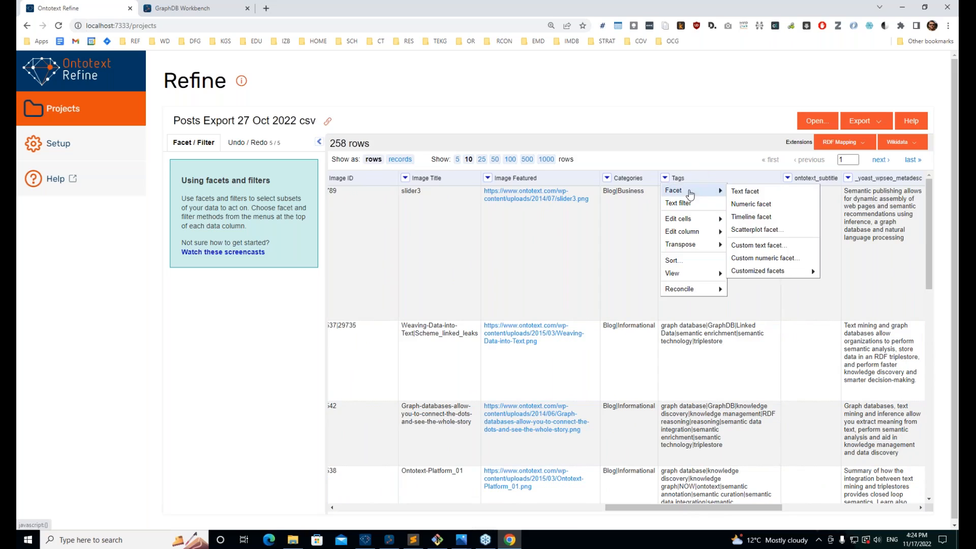
left_click(747, 190)
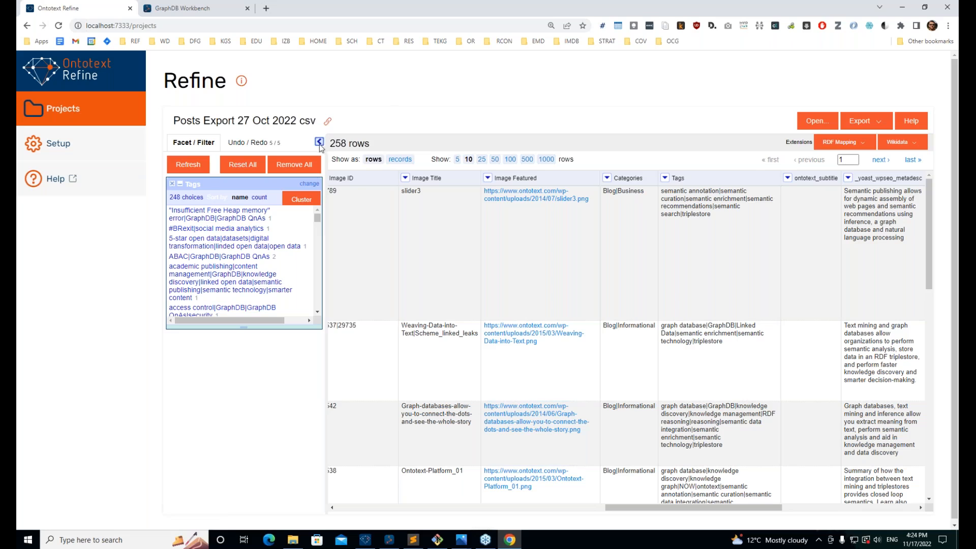
left_click(304, 164)
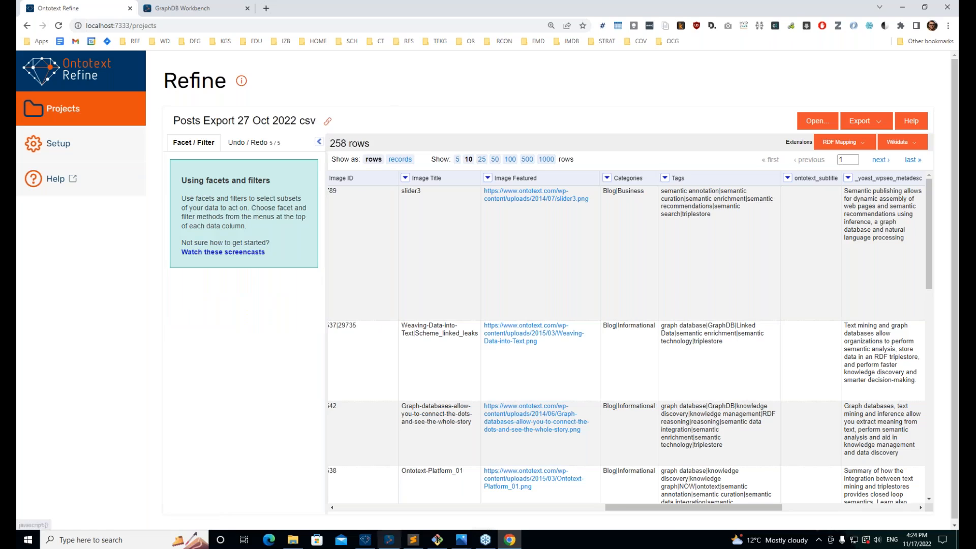
left_click_drag(618, 507, 711, 507)
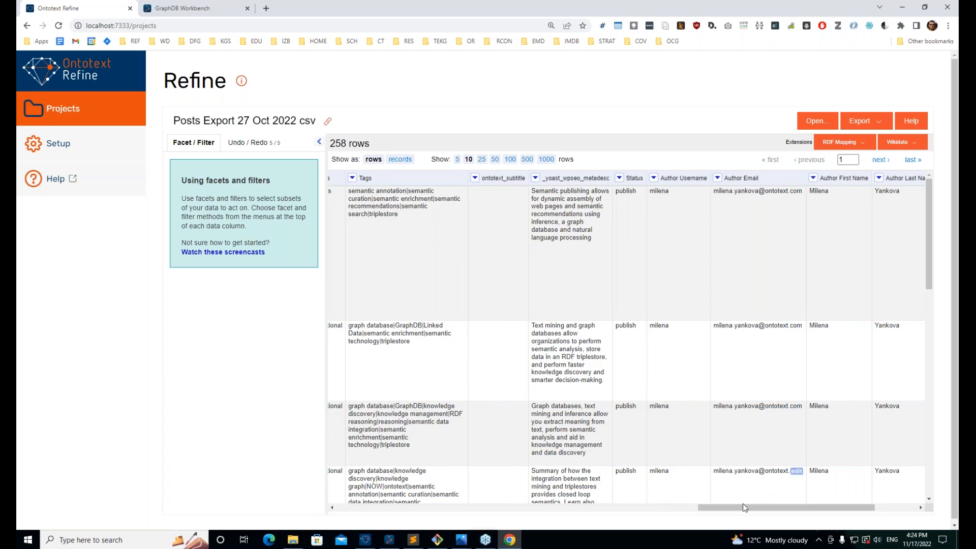
left_click_drag(666, 514, 175, 501)
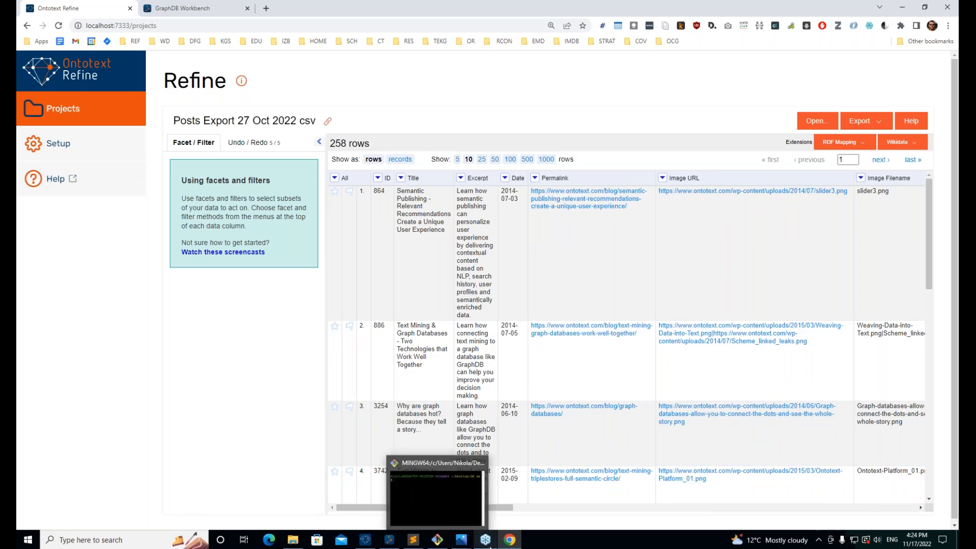
mouse_move(458, 541)
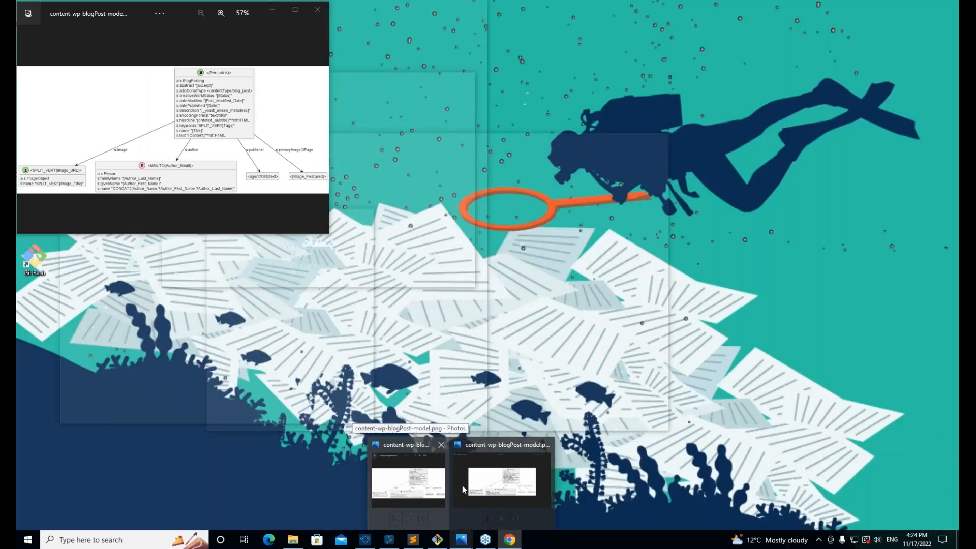
left_click(462, 486)
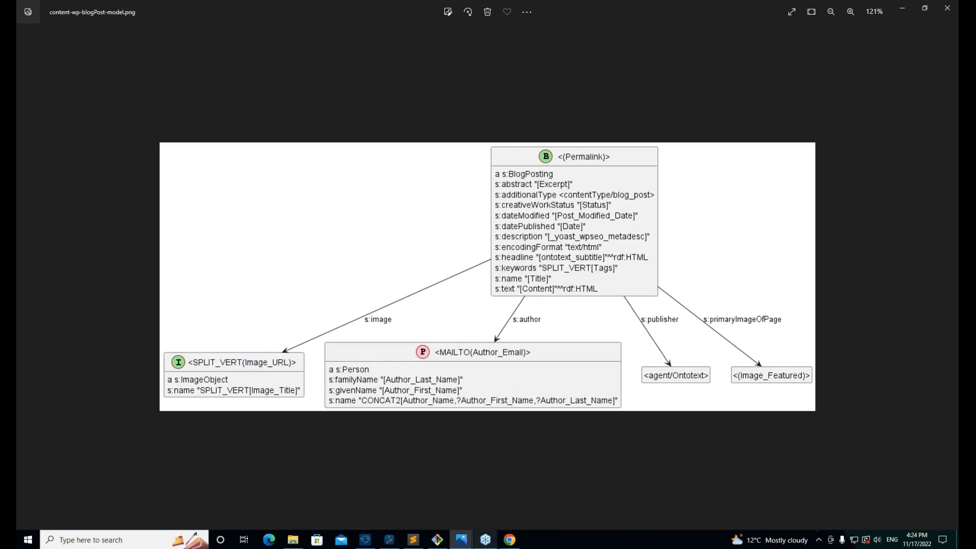
Step: Return to the Posts project and open the RDF mapping editor via Edit RDF Mapping
left_click(509, 540)
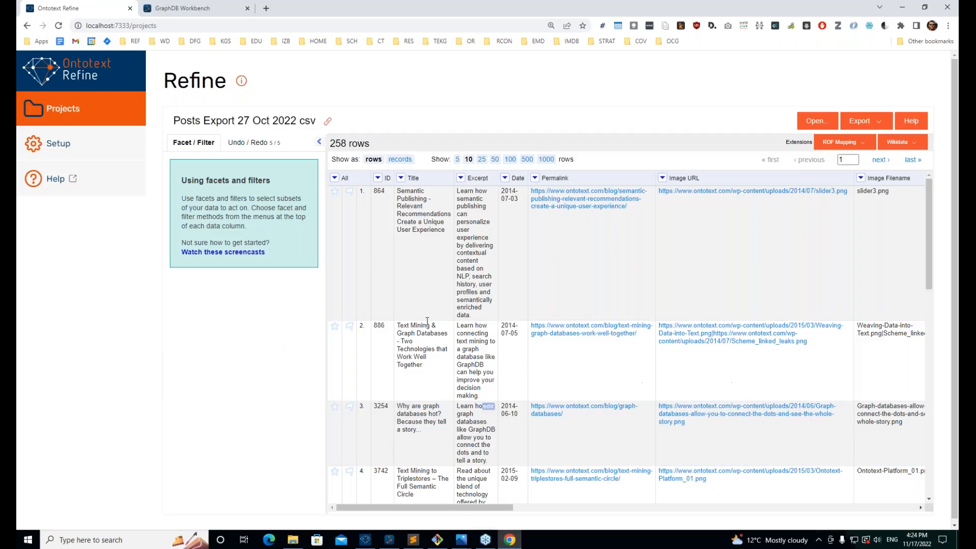
left_click(835, 147)
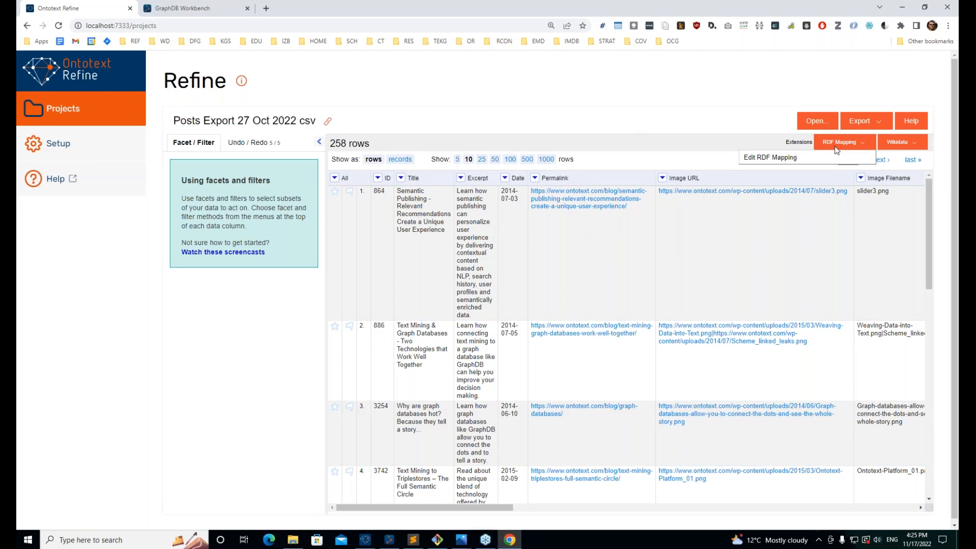
left_click(780, 159)
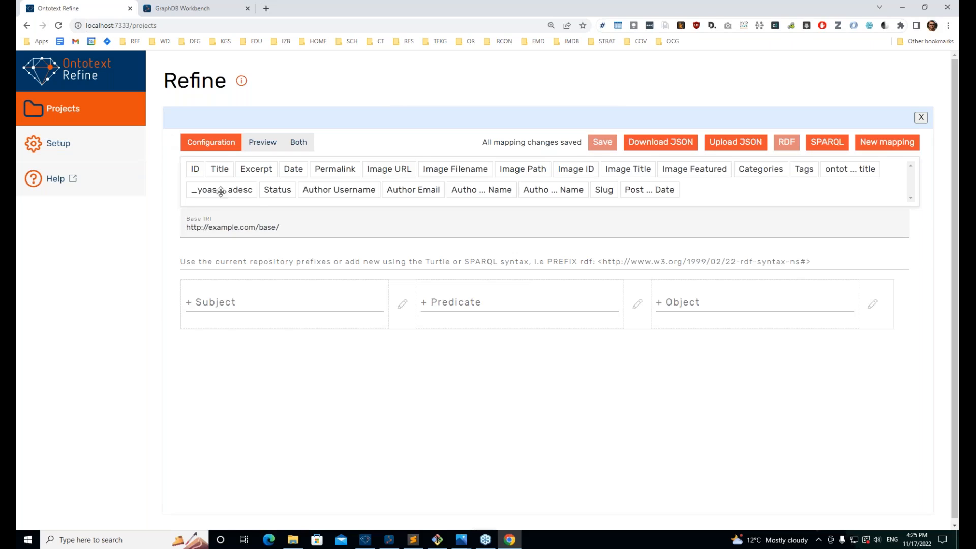
left_click_drag(196, 169, 195, 192)
left_click_drag(511, 164, 702, 191)
Step: Check the blog post model diagram, then drag the Permalink column onto the Subject cell
mouse_move(301, 548)
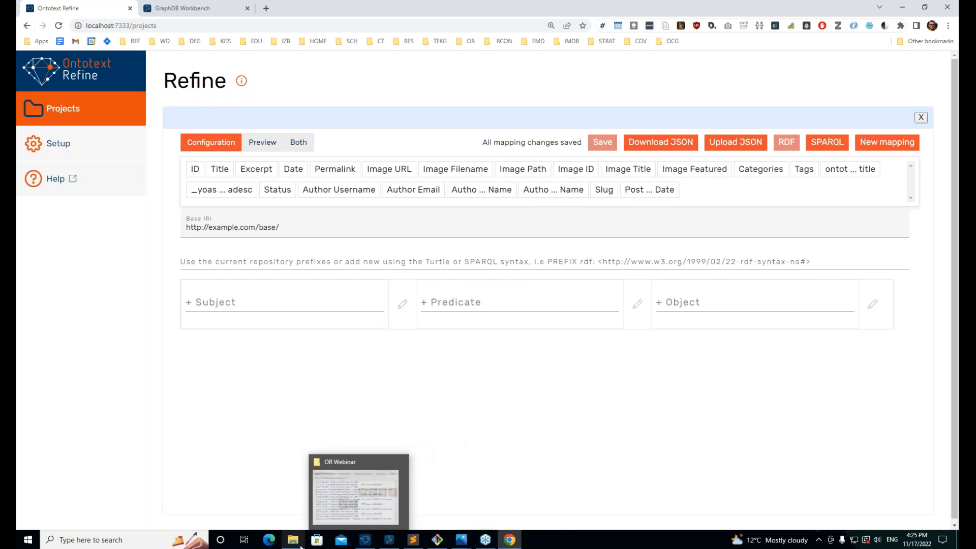
mouse_move(464, 544)
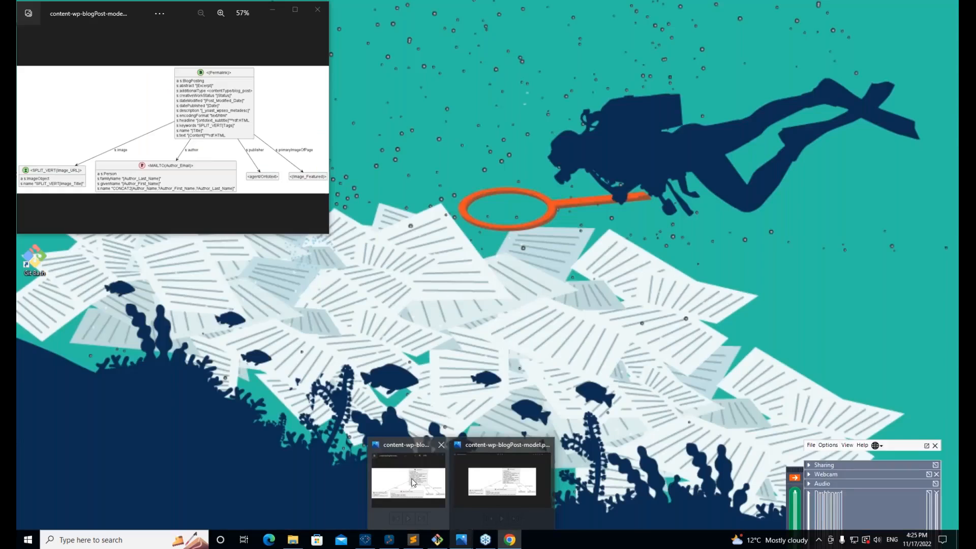
left_click(414, 482)
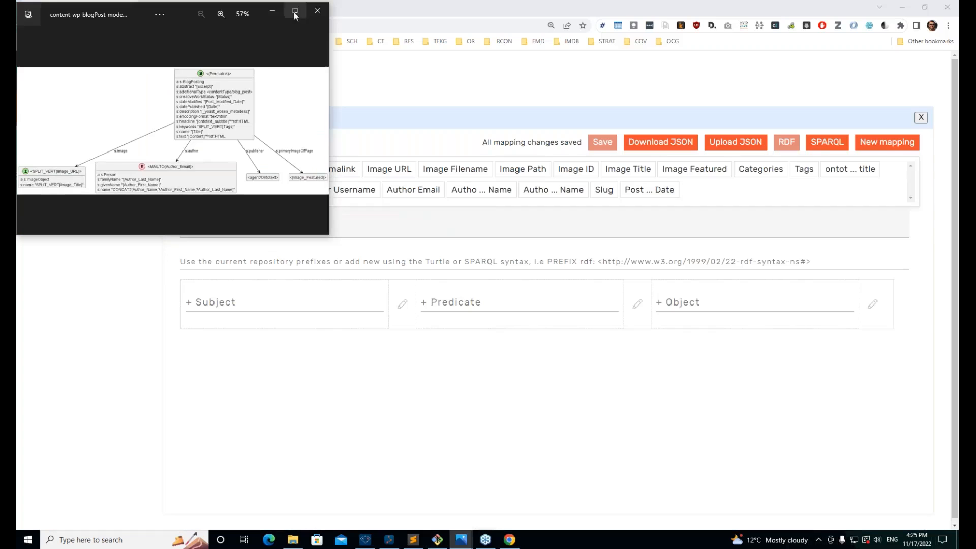
left_click(318, 10)
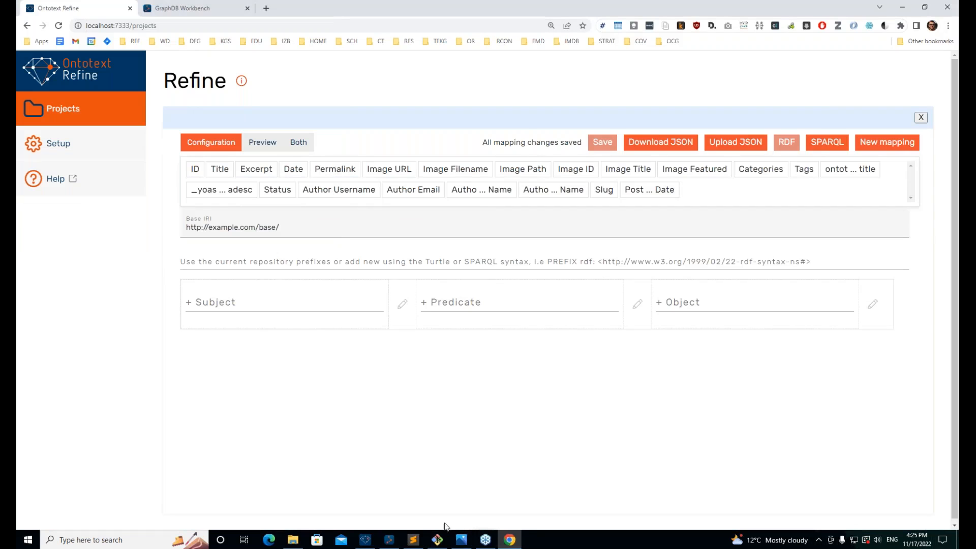
left_click(460, 543)
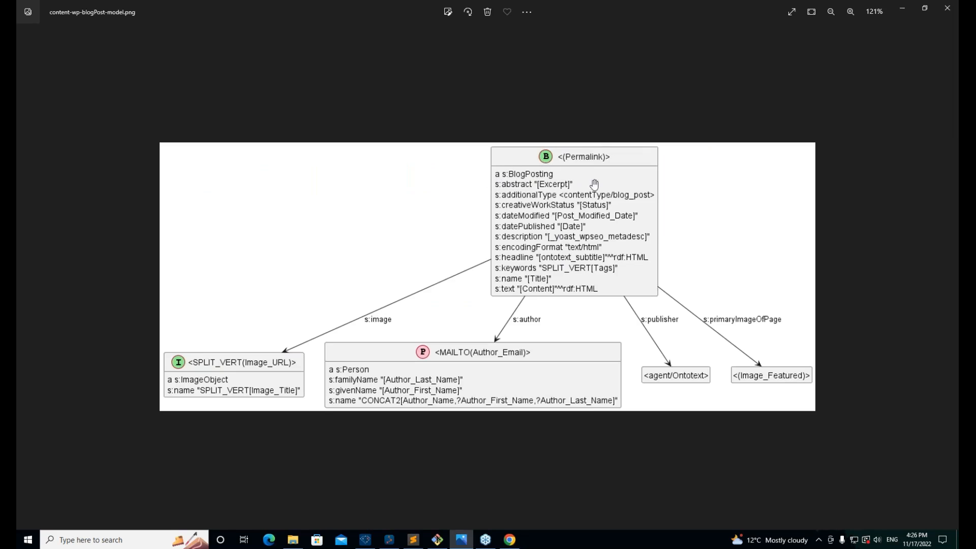
scroll(459, 248, "down", 1)
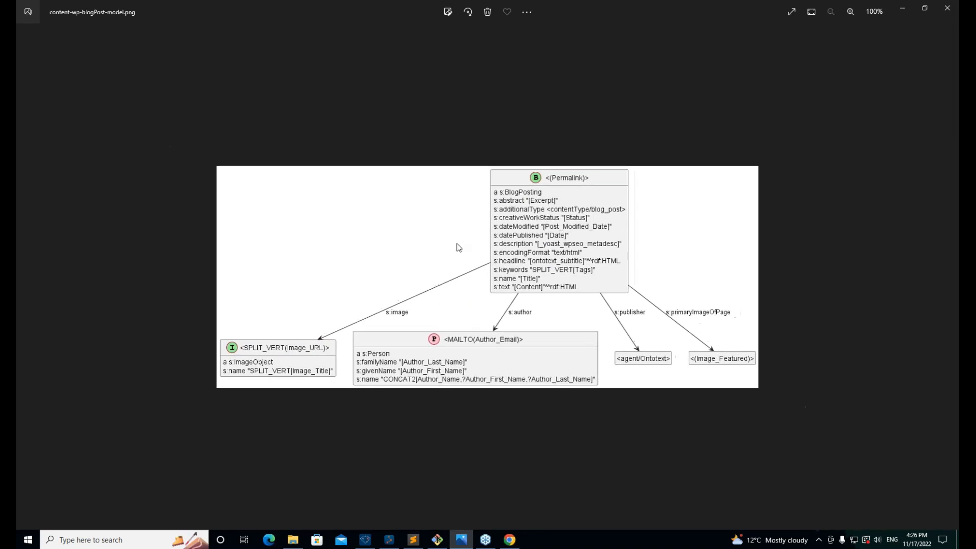
left_click(947, 7)
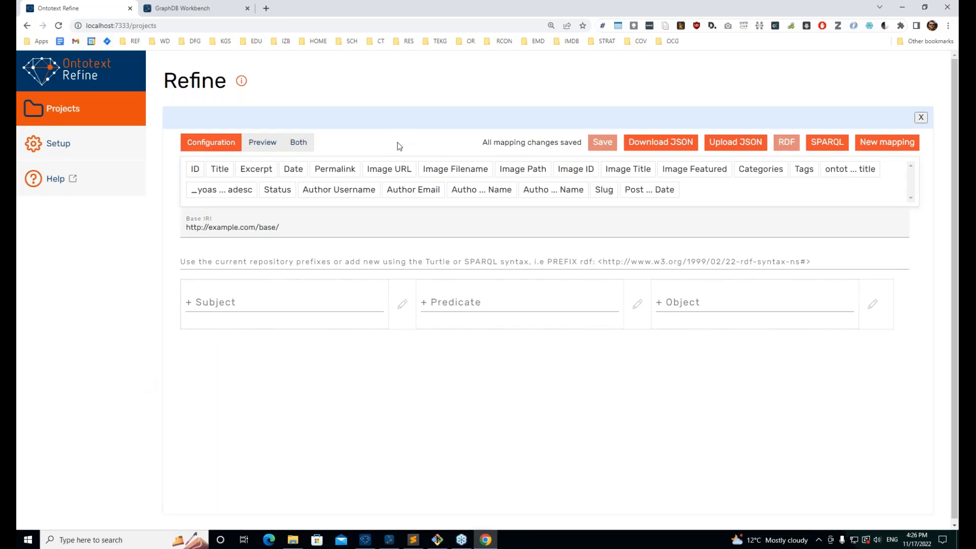
left_click_drag(335, 168, 214, 300)
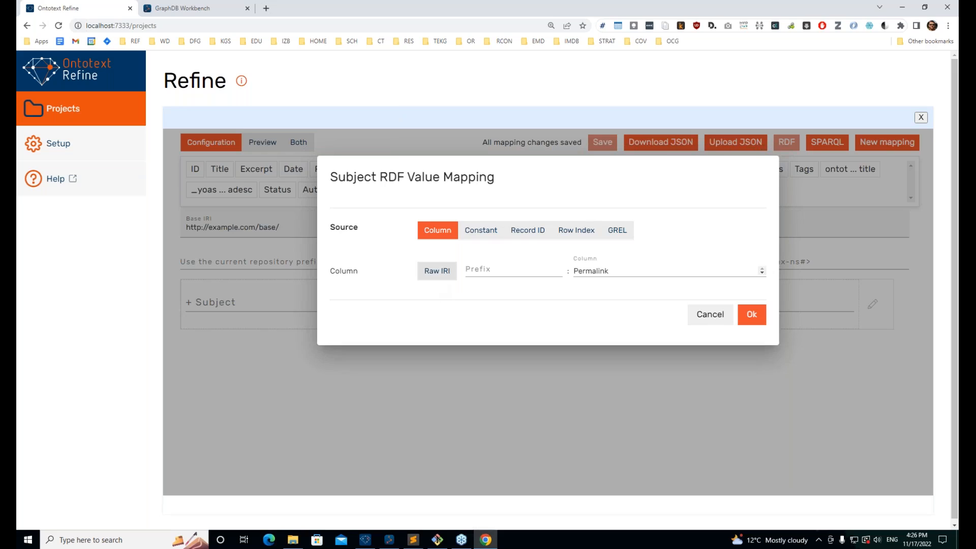
Step: Make the Permalink subject a raw IRI, add predicate 'a' with object s:BlogPosting, and check the preview
left_click(436, 270)
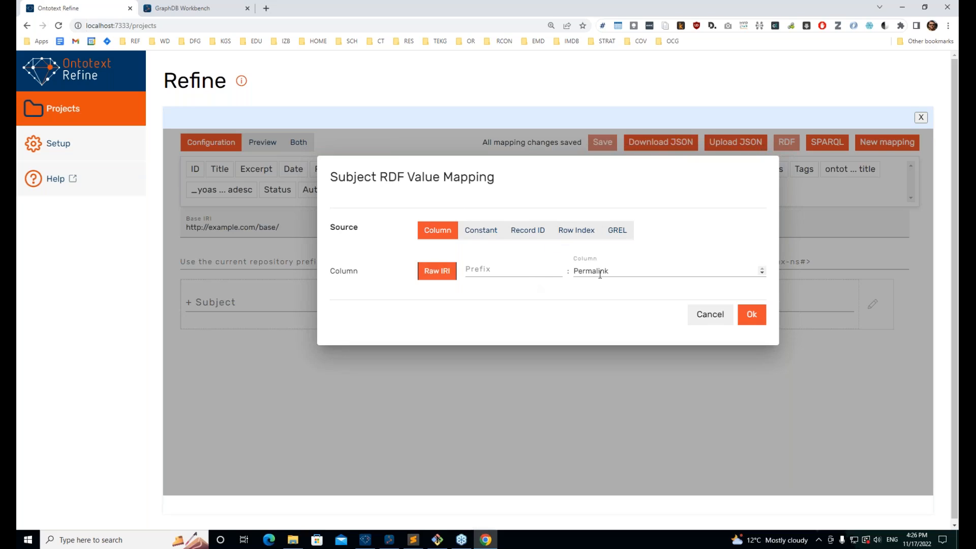
left_click(751, 315)
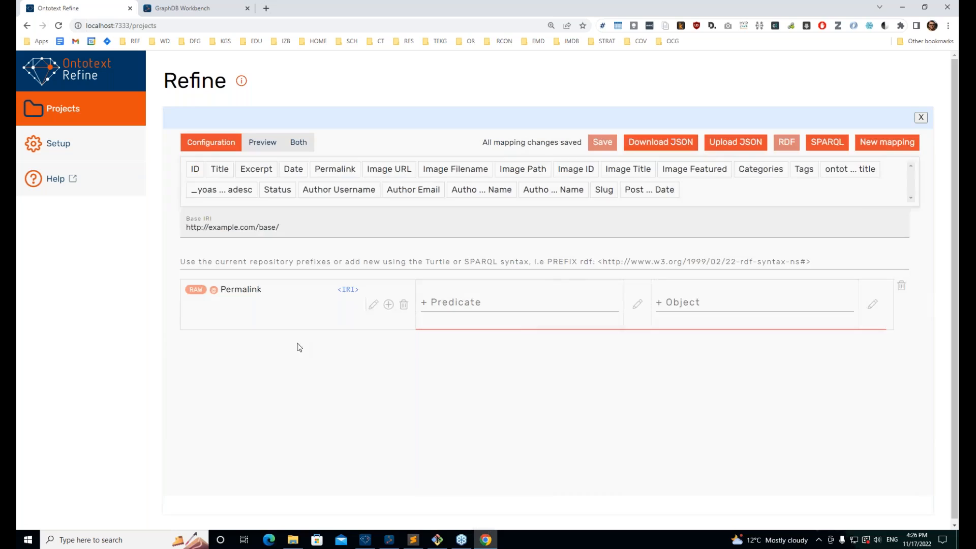
left_click(481, 300)
type("a")
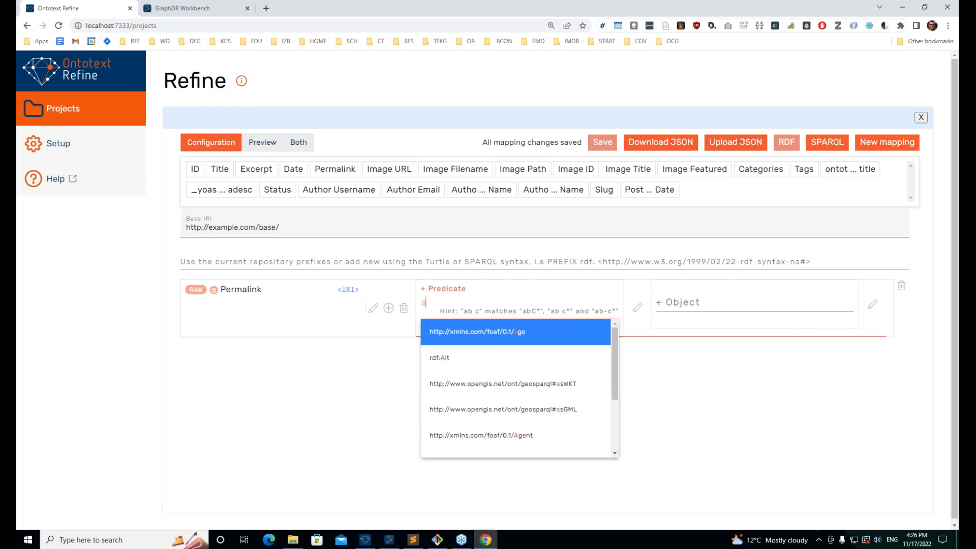
key("Tab")
left_click(690, 305)
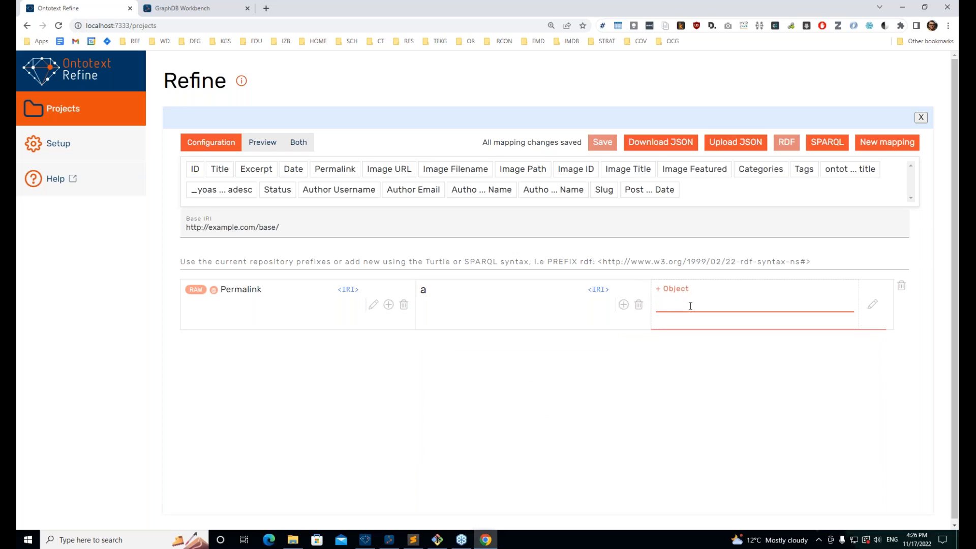
type("s:")
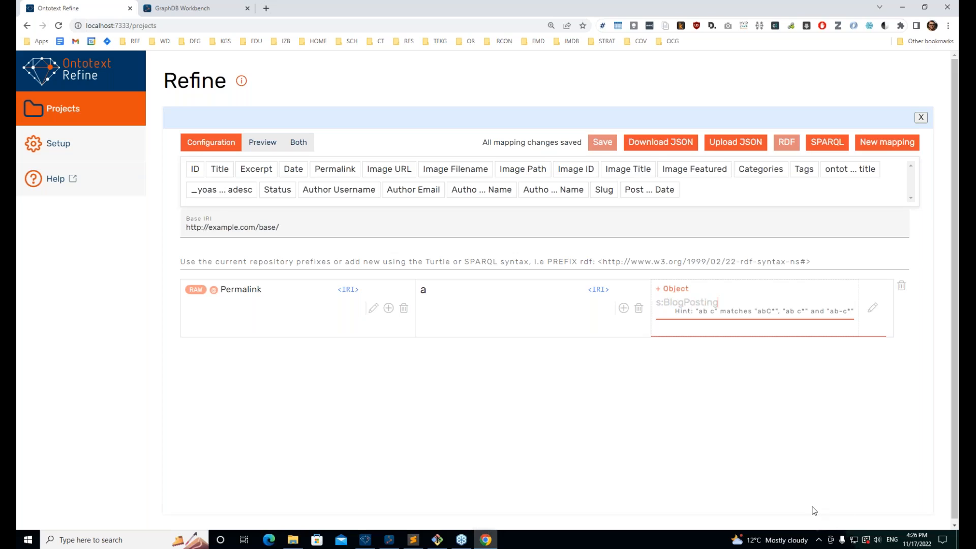
type("BlogPosting")
key("Return")
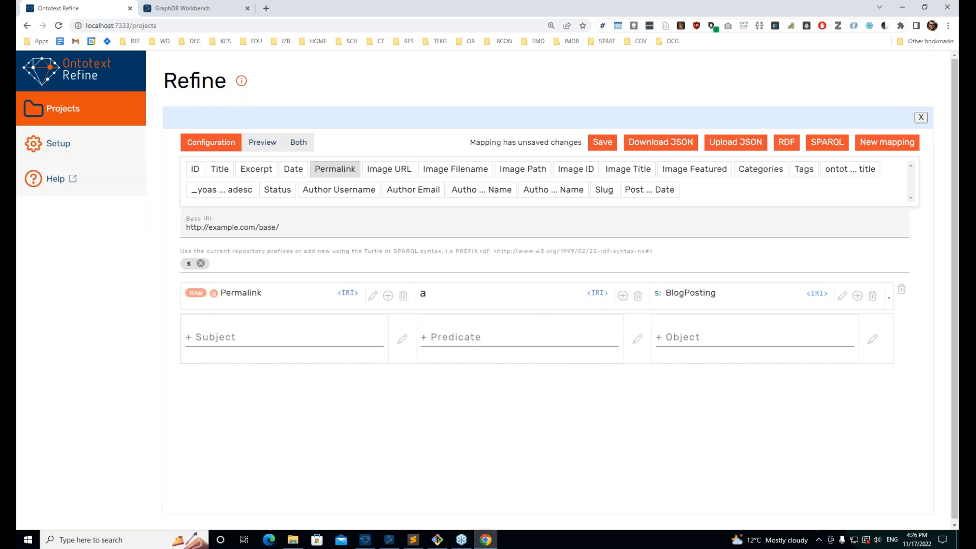
left_click(259, 144)
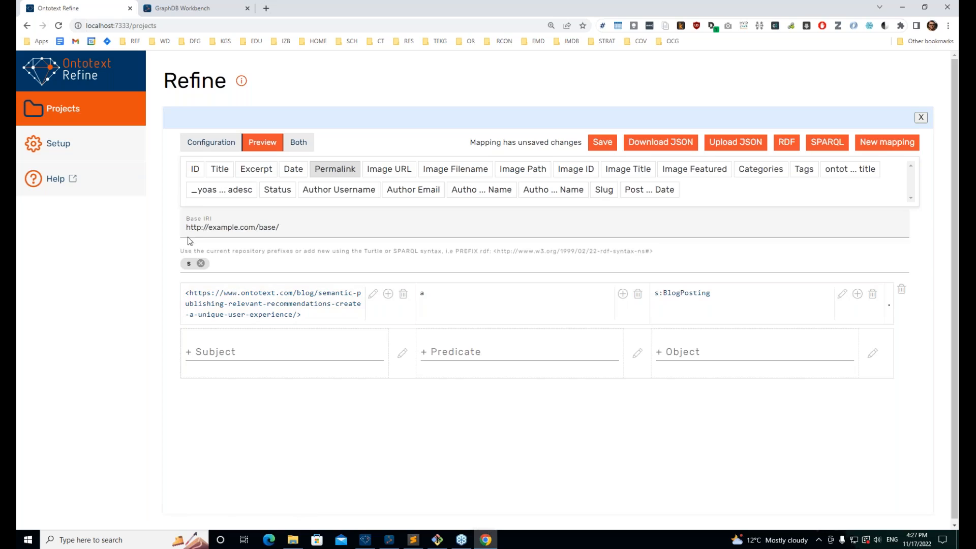
left_click(201, 141)
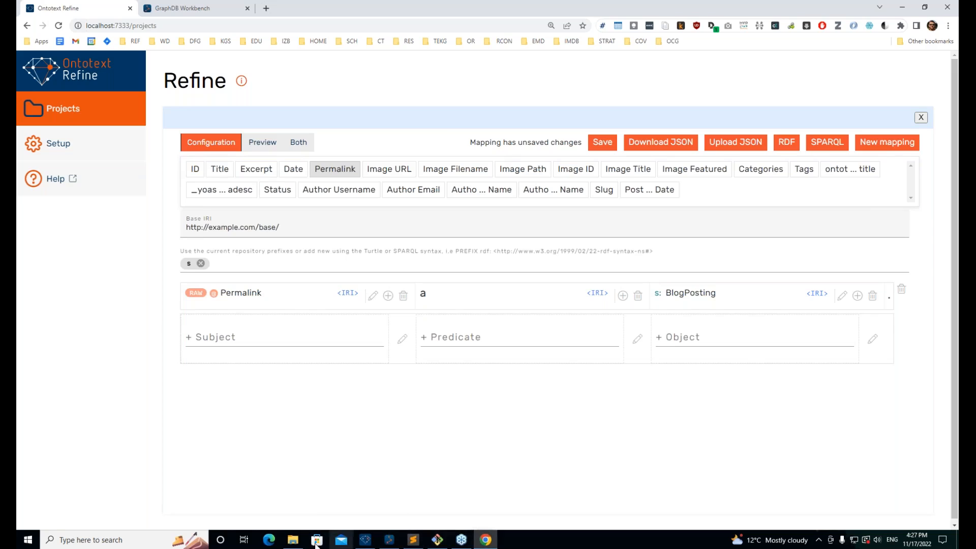
Step: Open the blog post model diagram from the OR Webinar folder and dock it on the right side of the screen
left_click(363, 537)
key("alt+Tab")
key("alt+Tab")
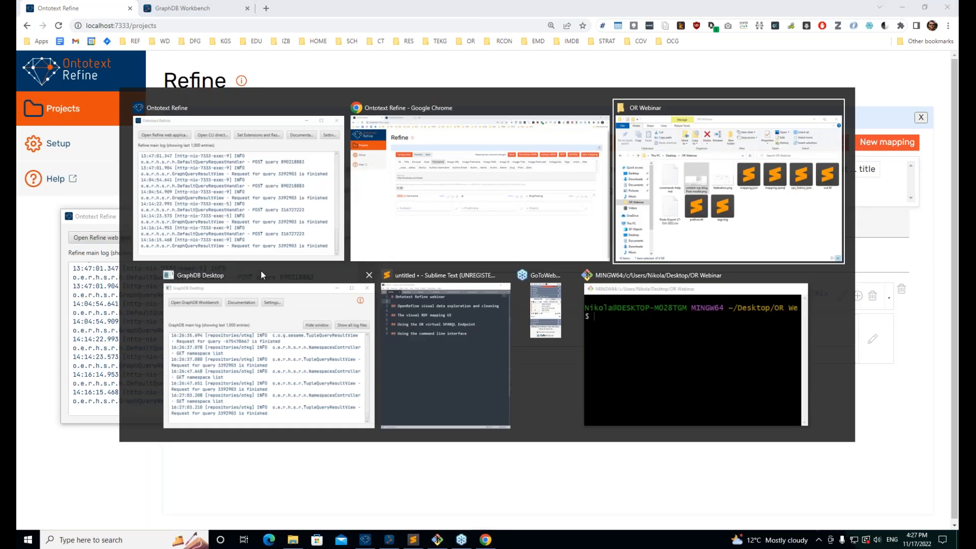
key("alt+Tab")
key("alt+Tab")
key("alt+Tab")
key("alt+Tab")
key("alt+Tab")
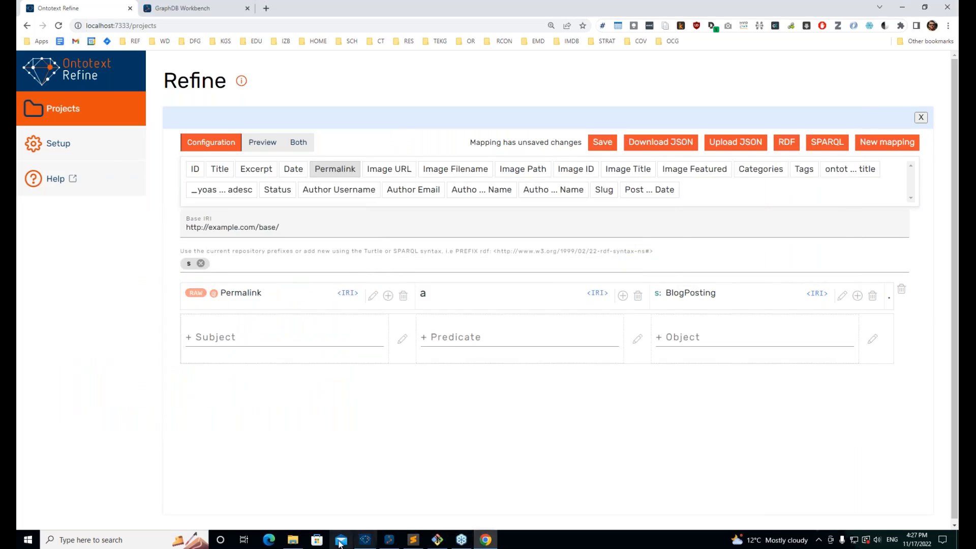
left_click(295, 542)
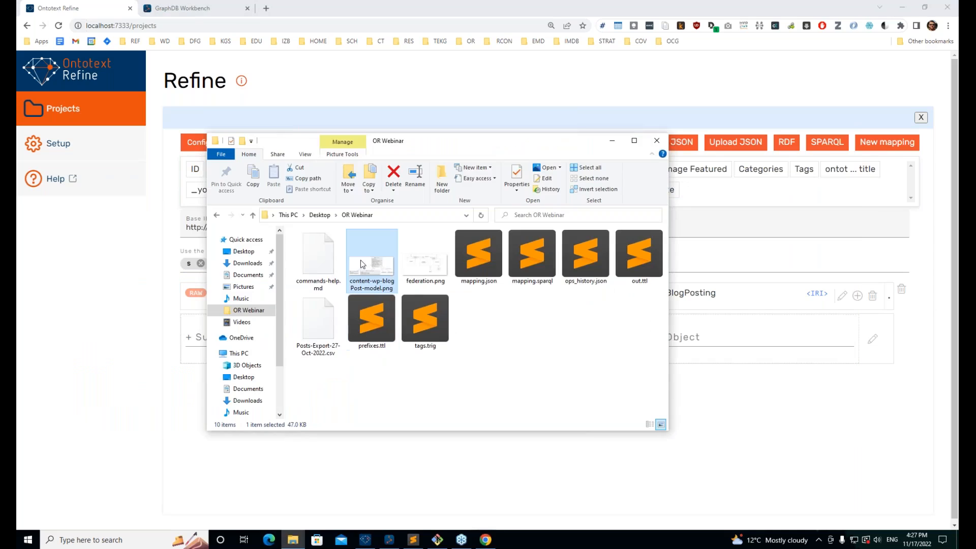
double_click(361, 261)
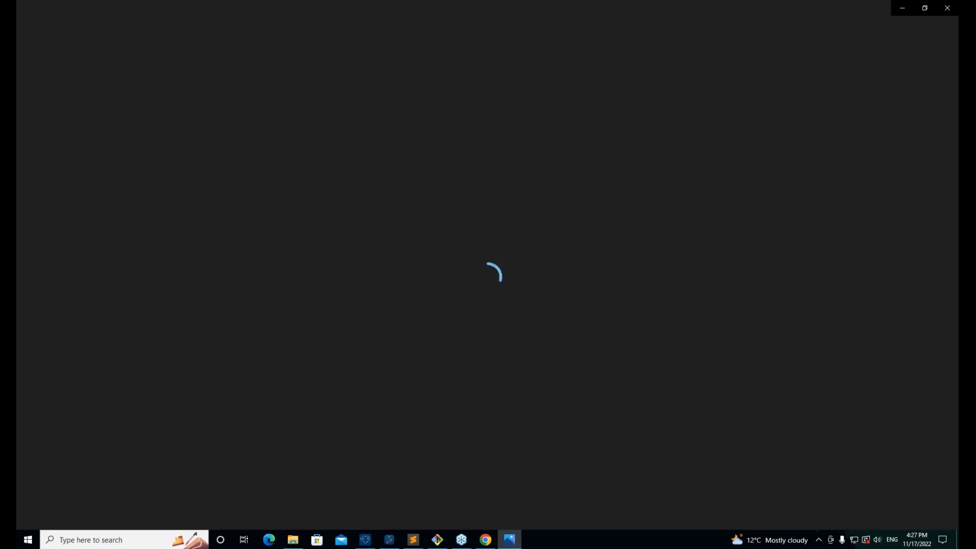
key("super+Right")
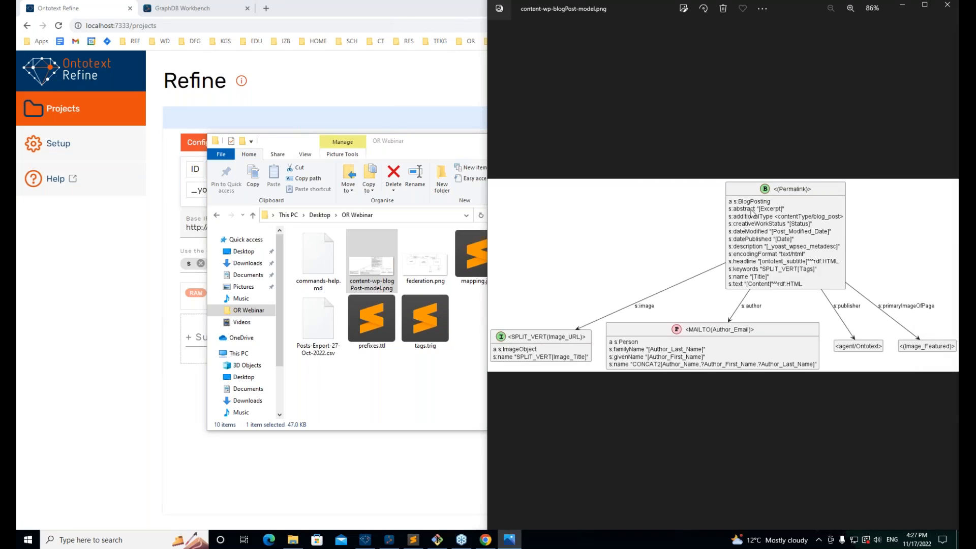
scroll(749, 188, "up", 5)
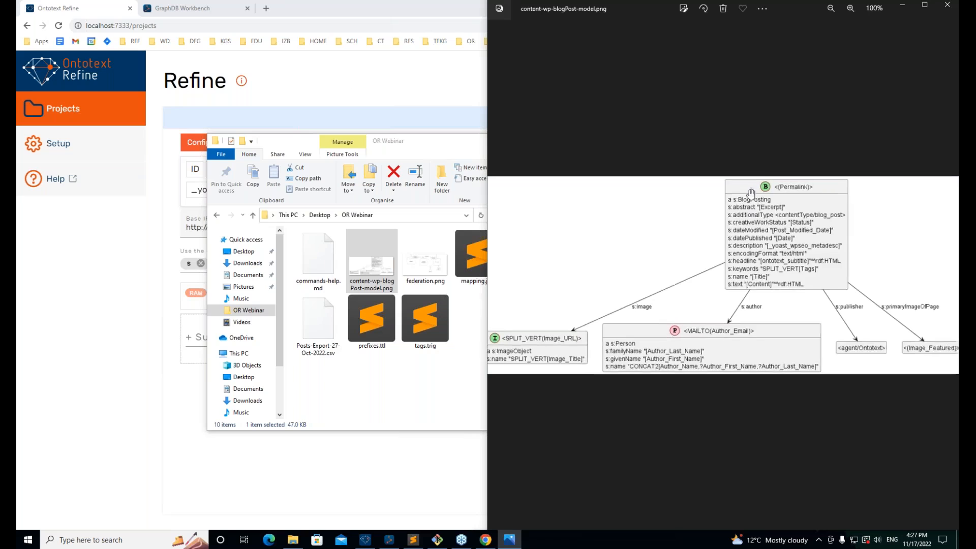
left_click_drag(708, 297, 584, 234)
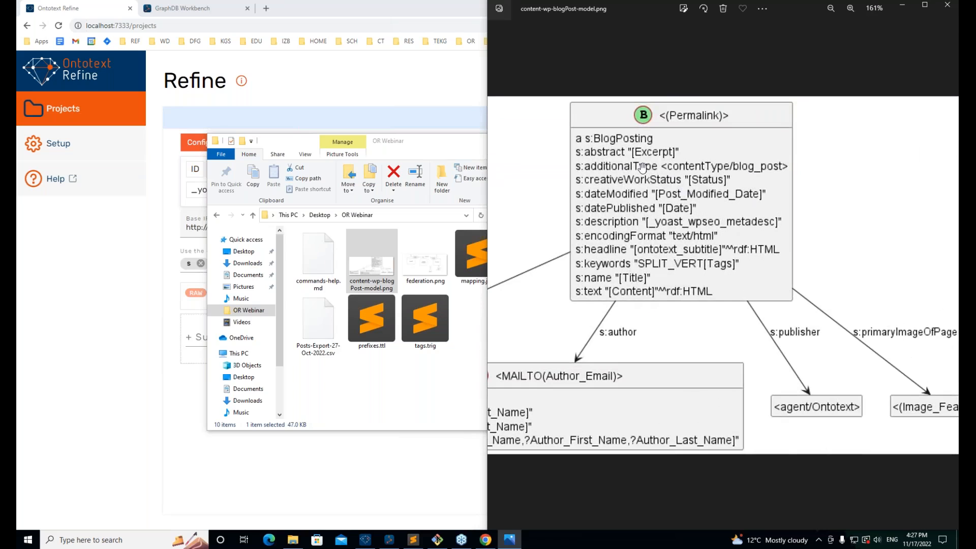
left_click_drag(652, 178, 690, 148)
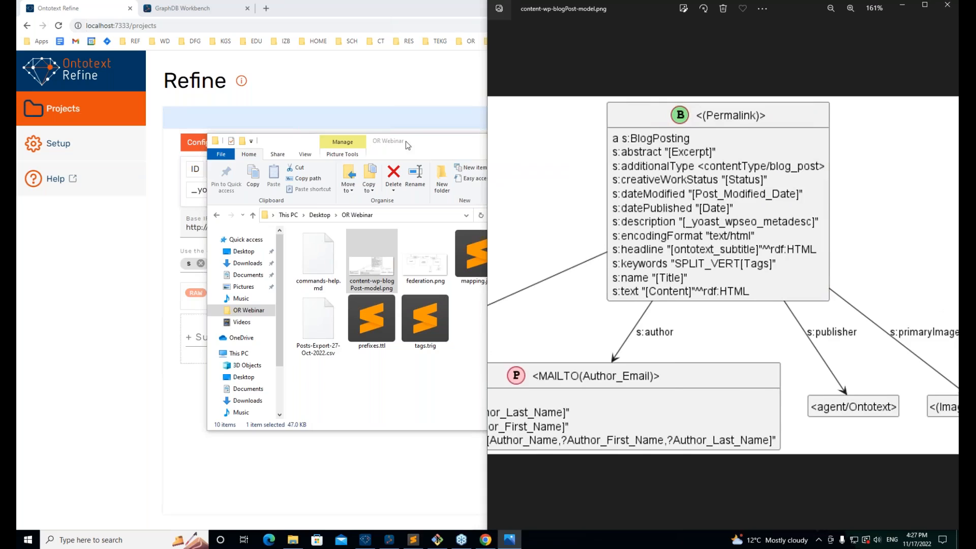
left_click(376, 147)
Step: Add predicate s:abstract whose literal object is the Excerpt column
left_click(388, 444)
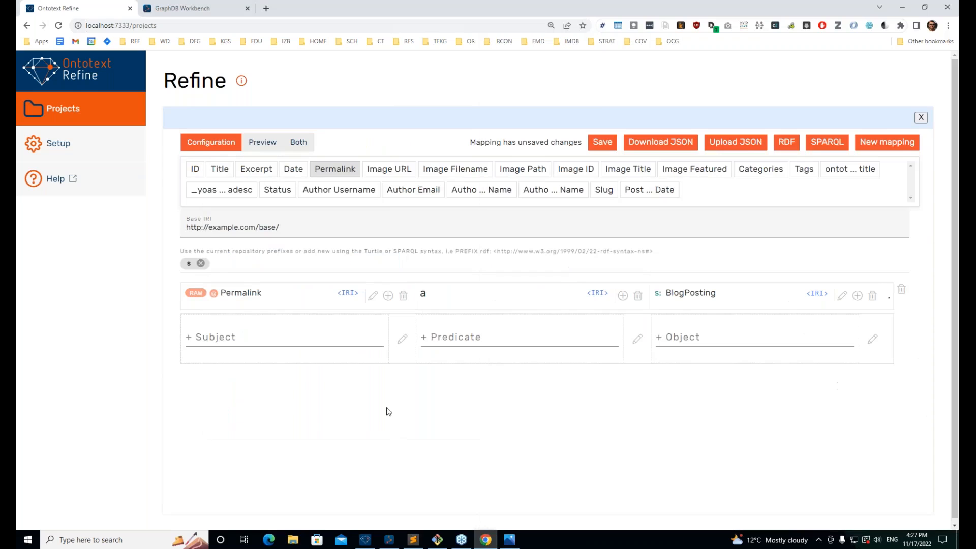
left_click(493, 343)
type("s")
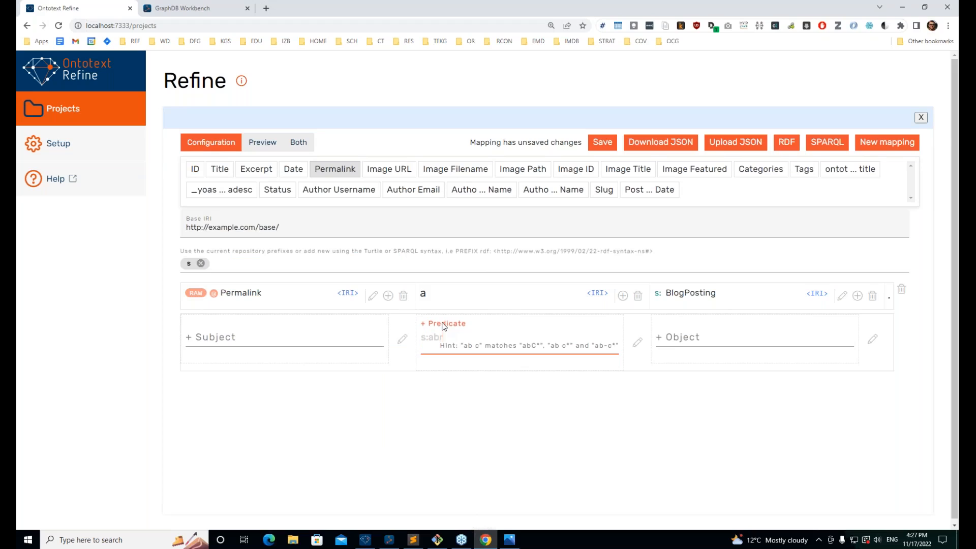
type(":abstract")
key("Return")
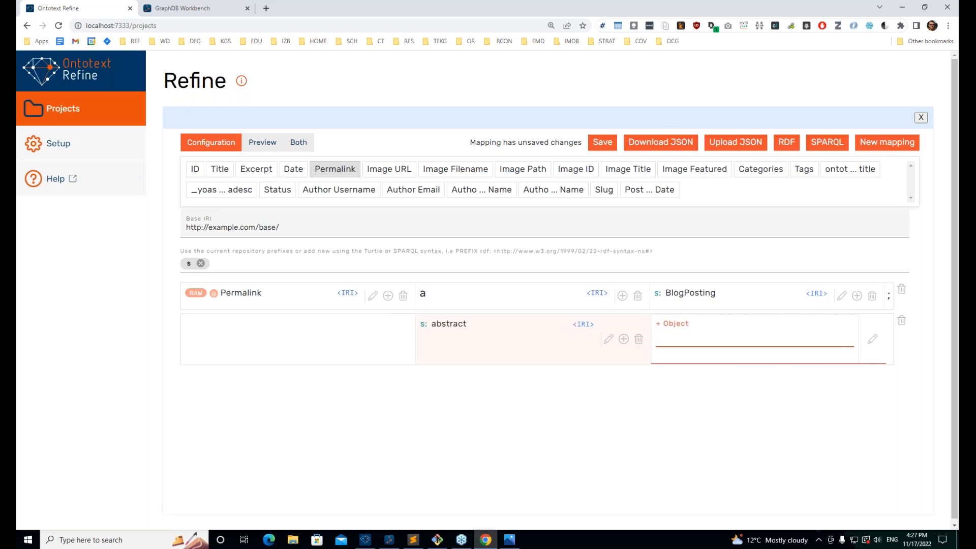
type("@")
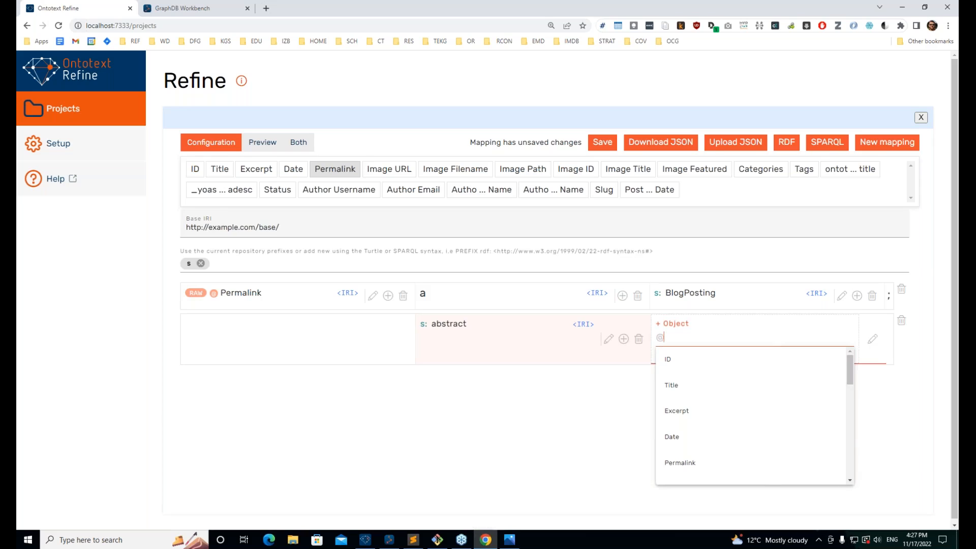
key("Down")
key("Down")
key("Down")
key("Return")
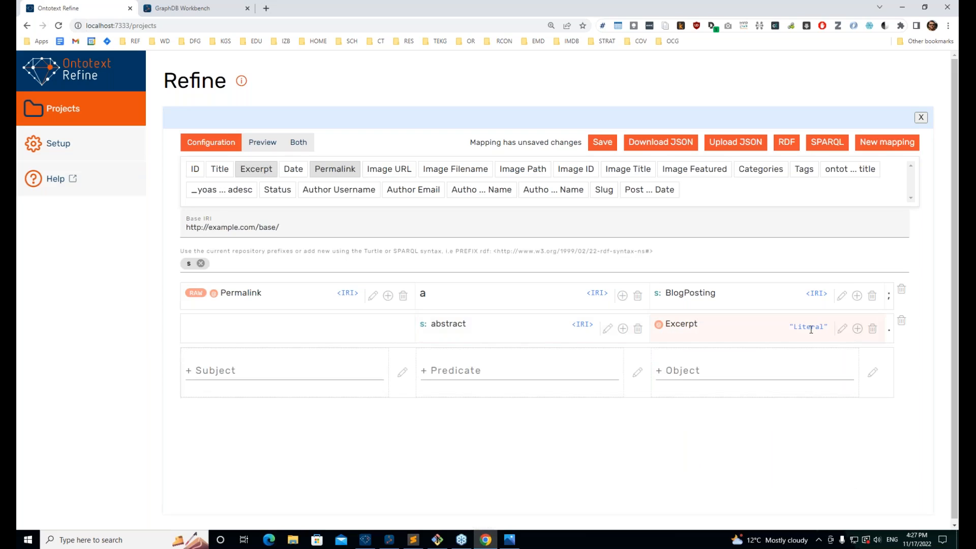
left_click(491, 367)
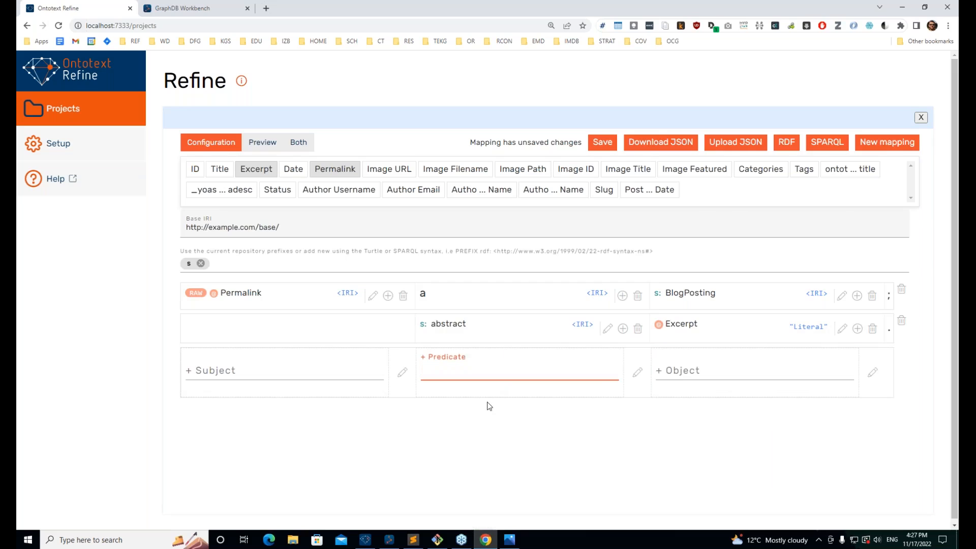
key("alt+Tab")
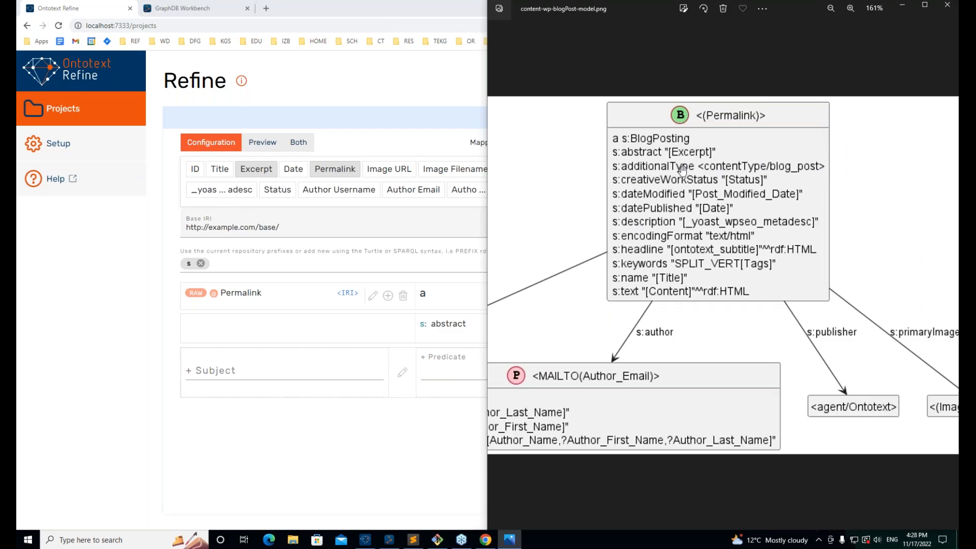
Step: Add predicate s:additionalType with a constant contentType object, checking the model diagram
left_click(444, 372)
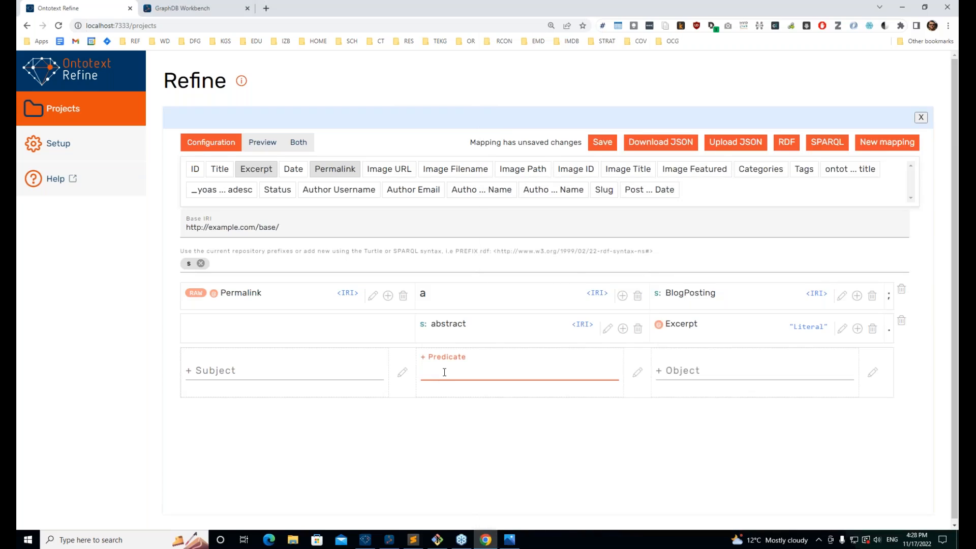
type("s: ")
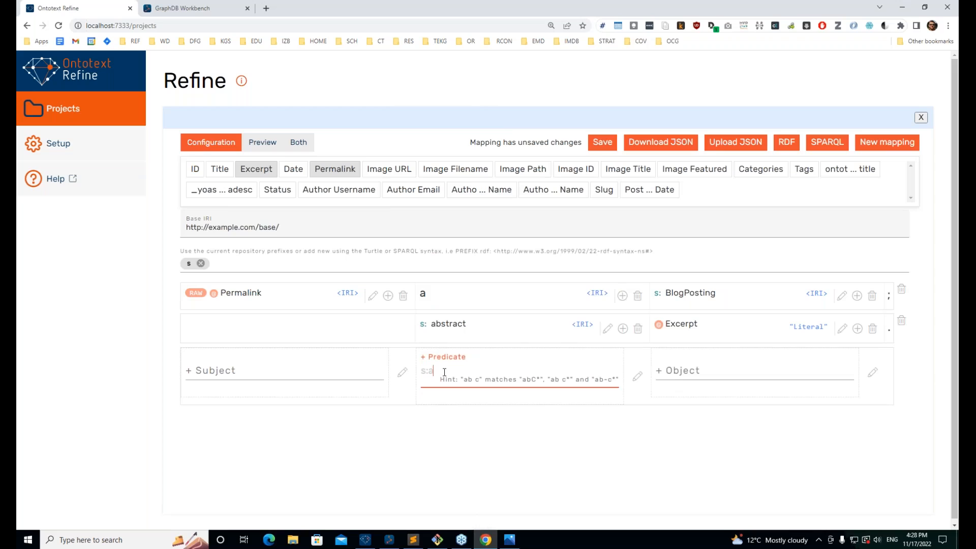
type("additionalType")
key("Return")
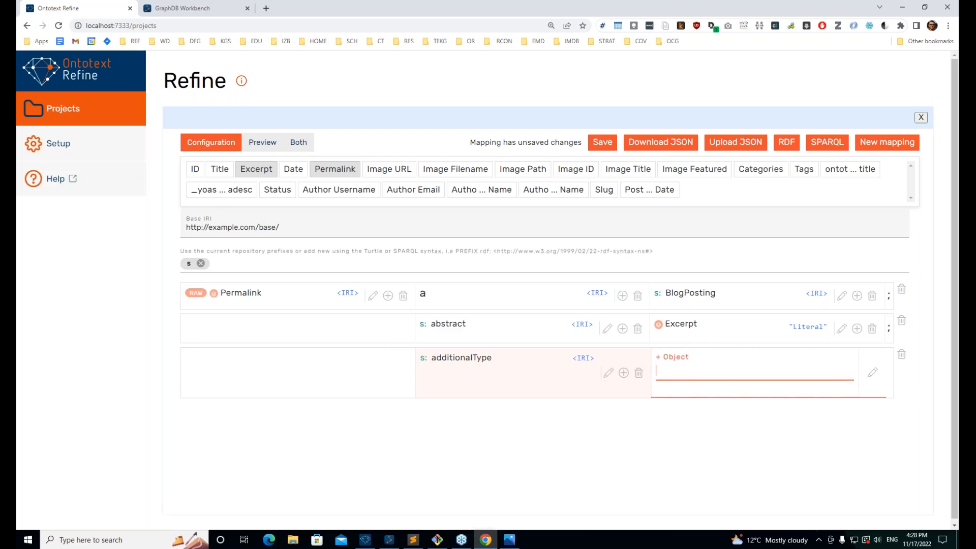
key("alt+Tab")
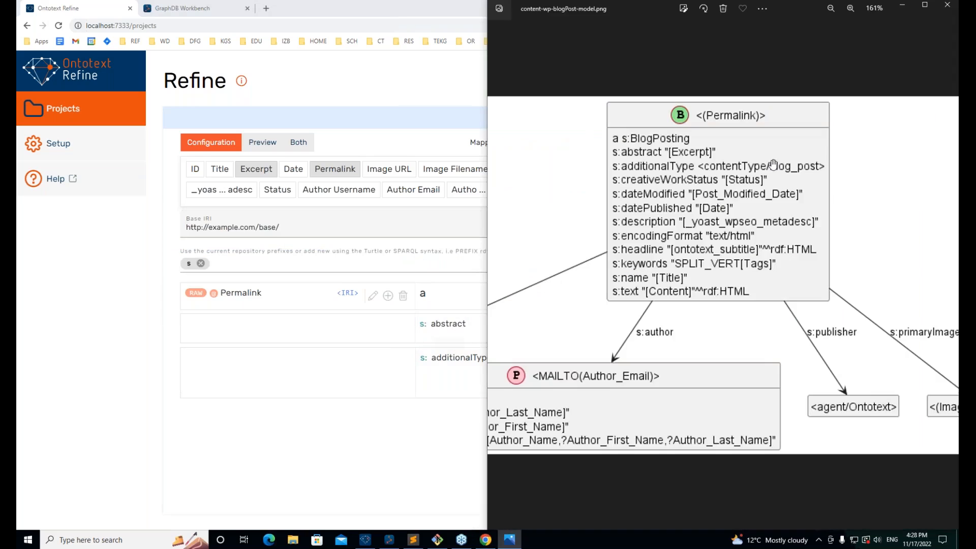
key("alt+Tab")
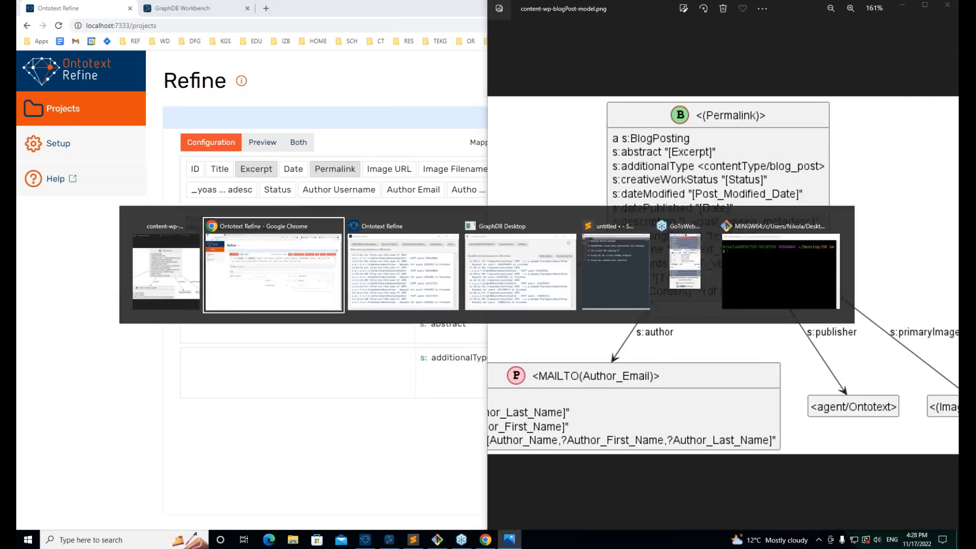
type("con")
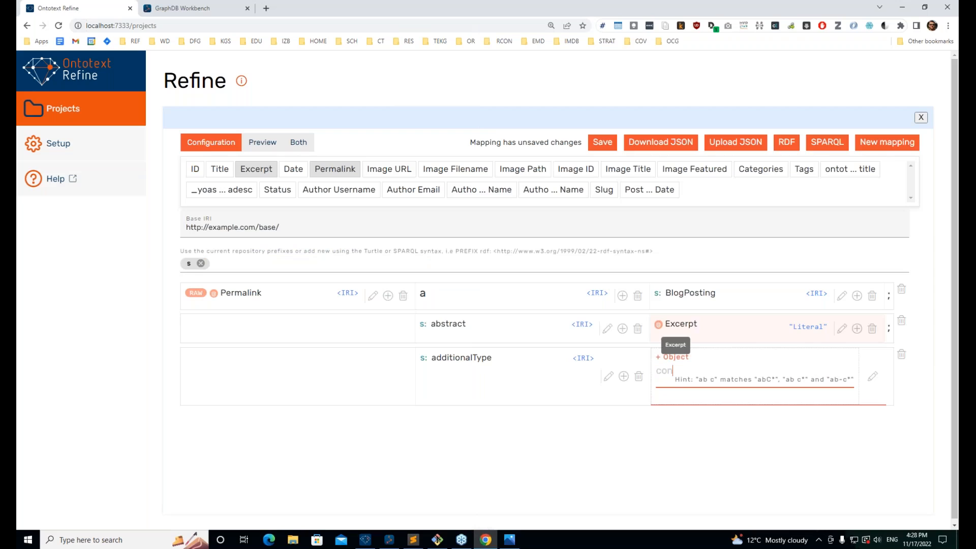
type("tentType/blog")
key("alt+Tab")
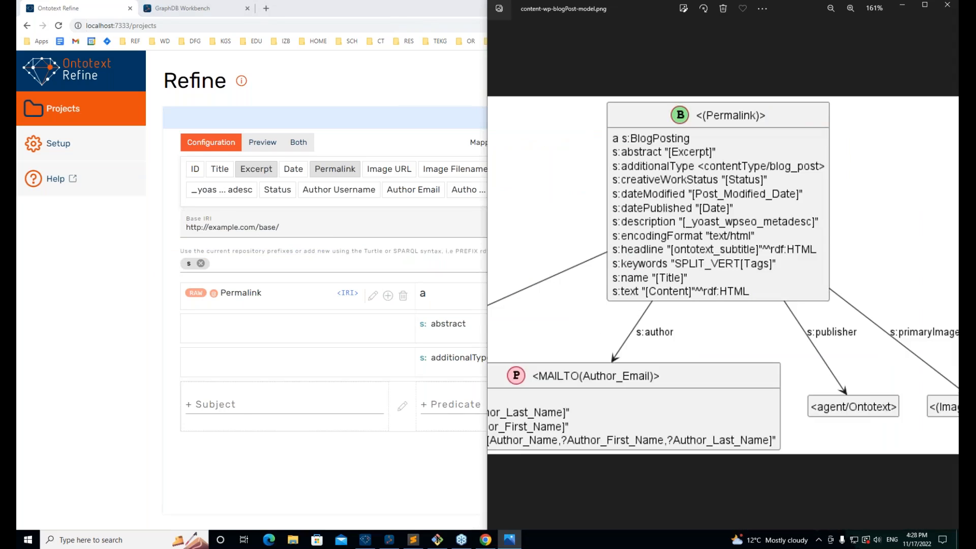
key("alt+Tab")
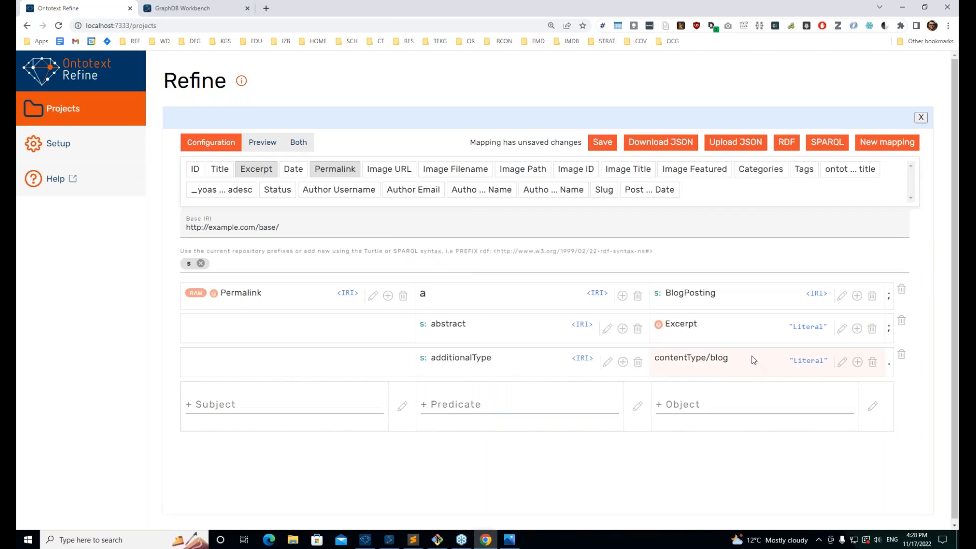
Step: Change the object to the raw IRI contentType/blog_post and view the preview
left_click(842, 361)
left_click(500, 303)
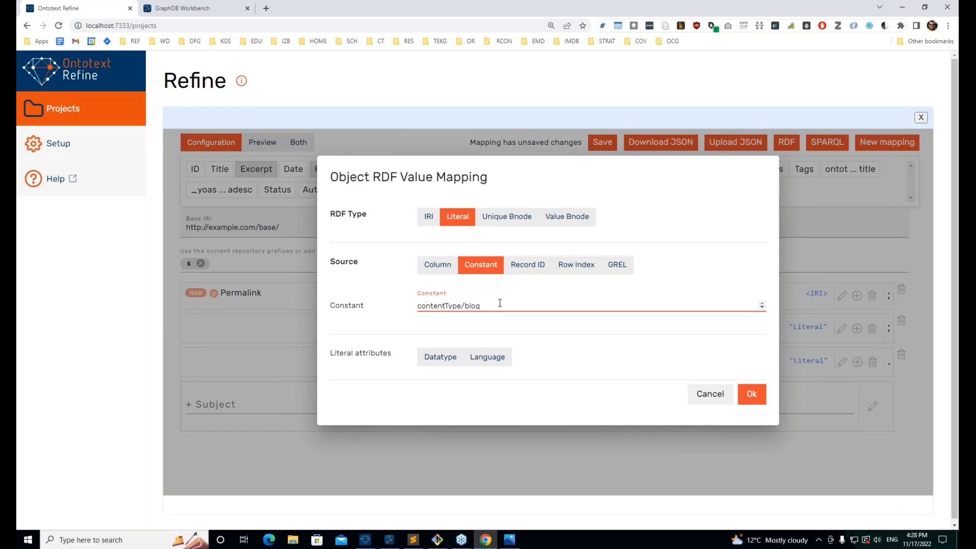
type("_post")
left_click(428, 217)
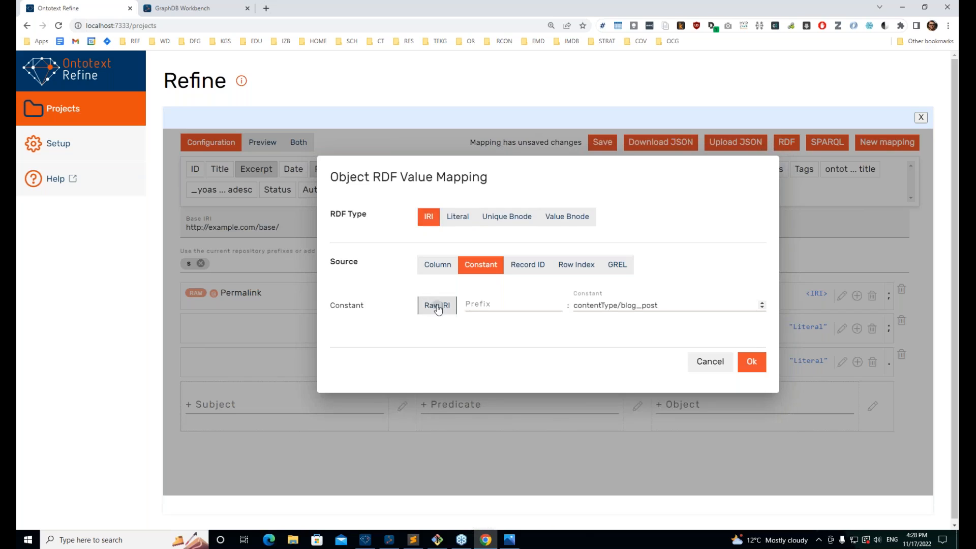
left_click(437, 305)
left_click(751, 362)
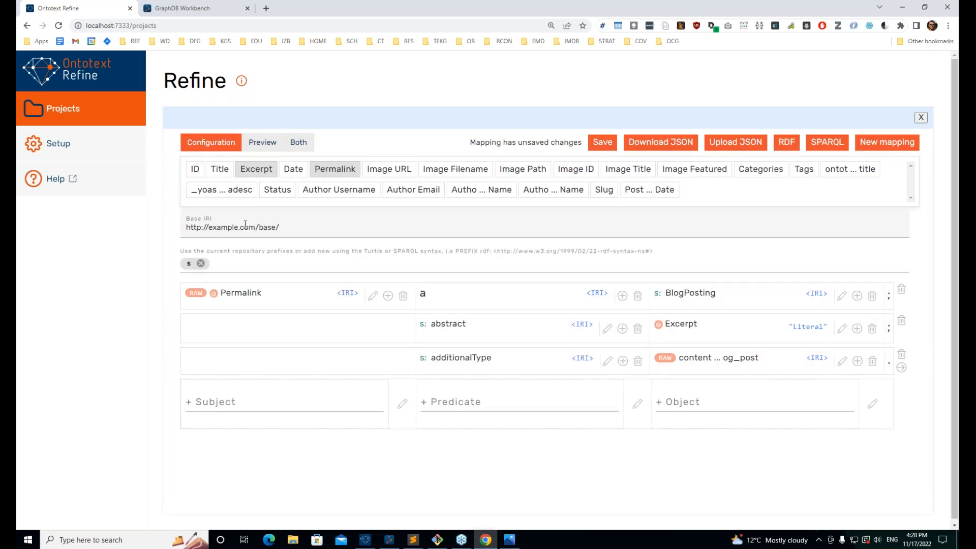
left_click(261, 142)
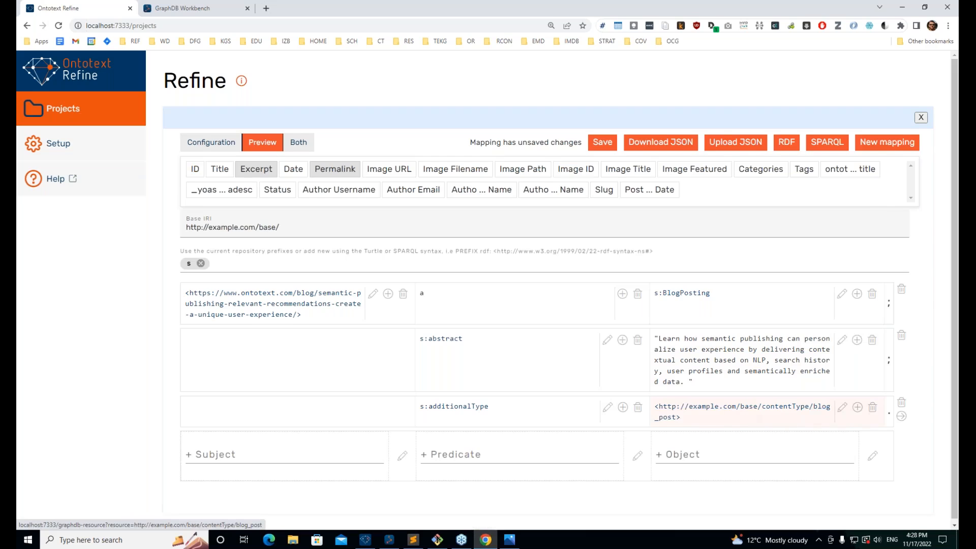
scroll(685, 411, "down", 1)
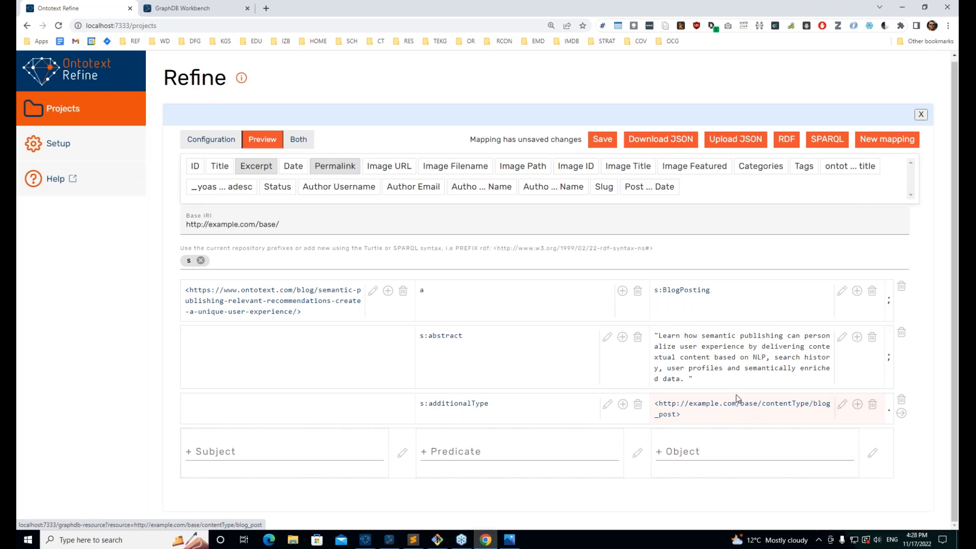
left_click(279, 224)
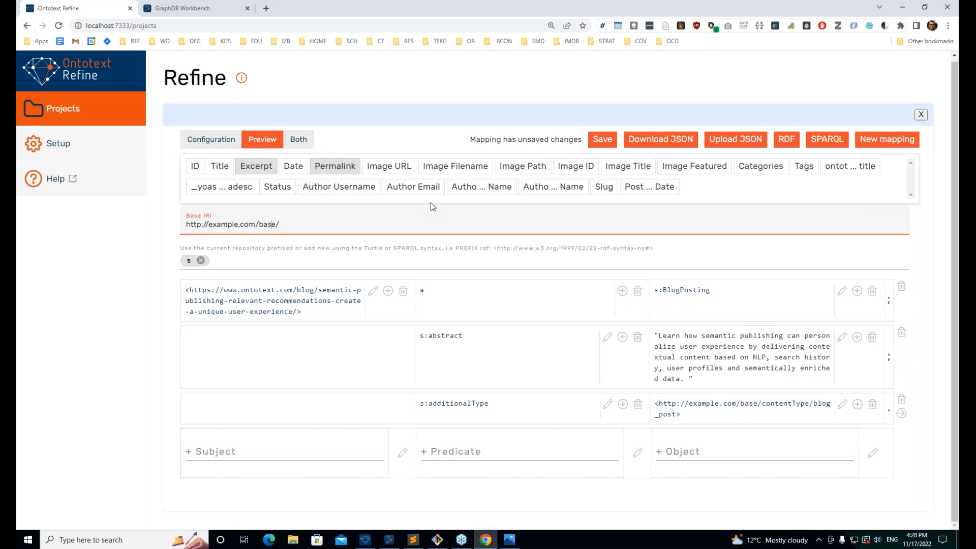
left_click(413, 540)
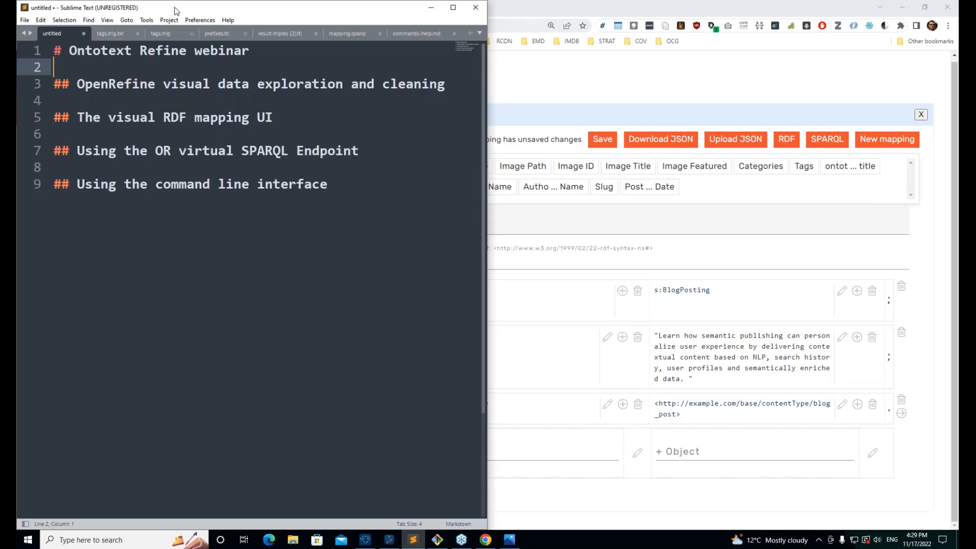
left_click(224, 32)
left_click_drag(172, 50, 417, 50)
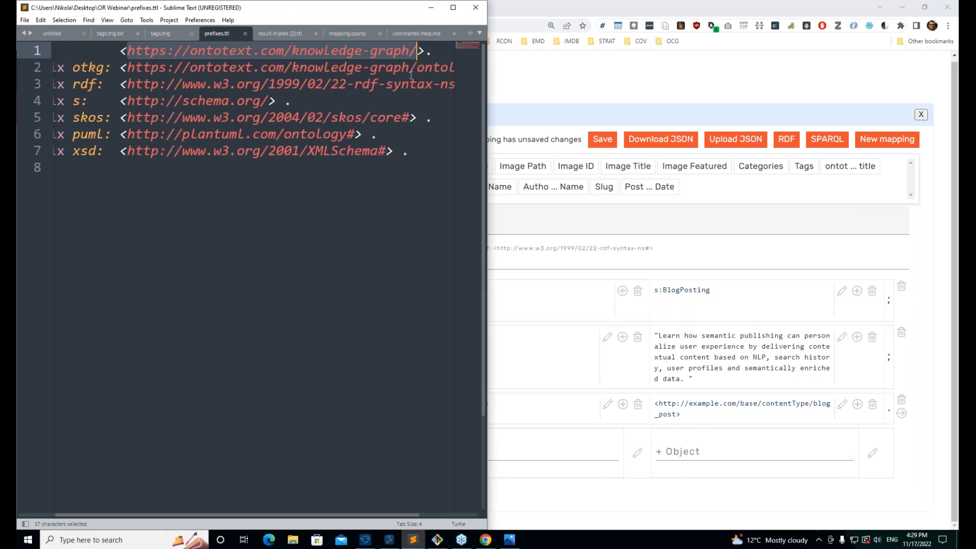
key("ctrl+c")
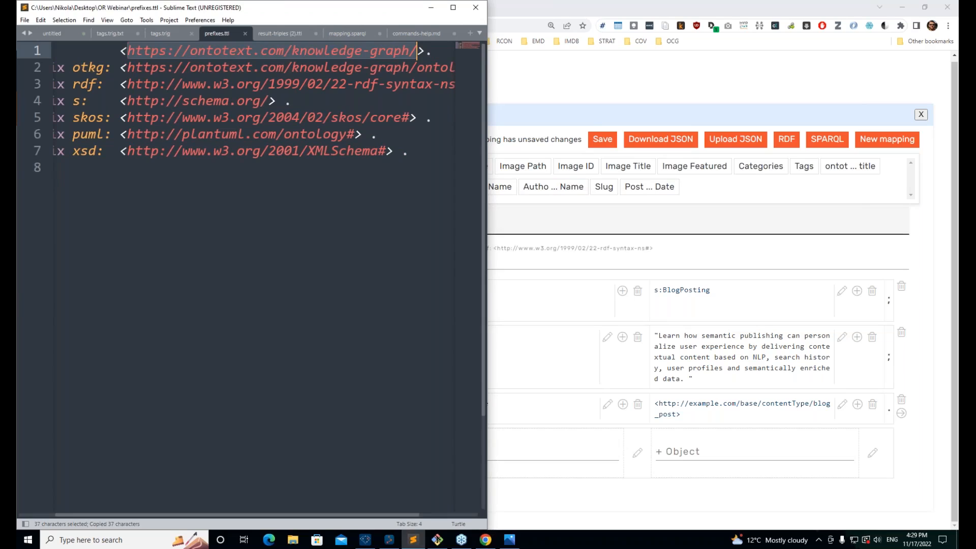
left_click(593, 220)
left_click_drag(297, 224, 196, 224)
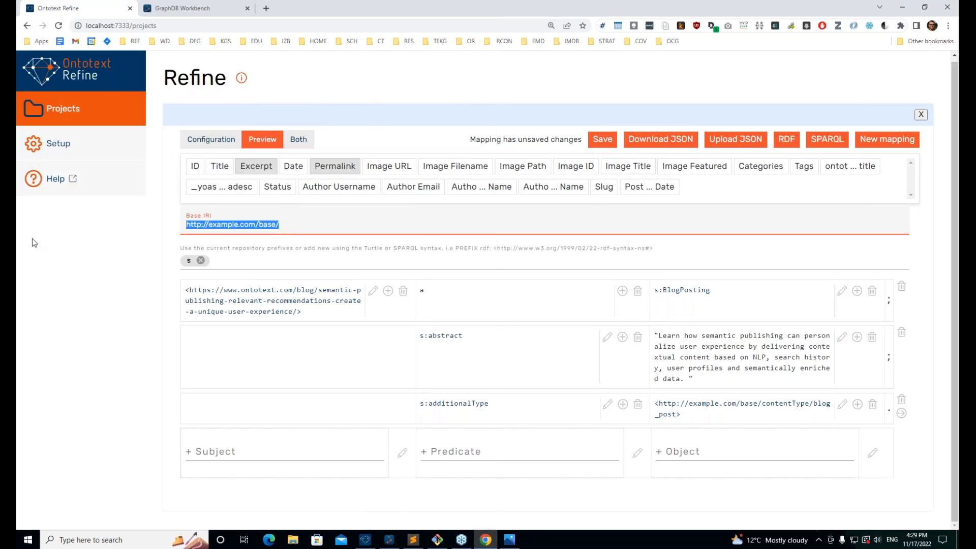
key("ctrl+v")
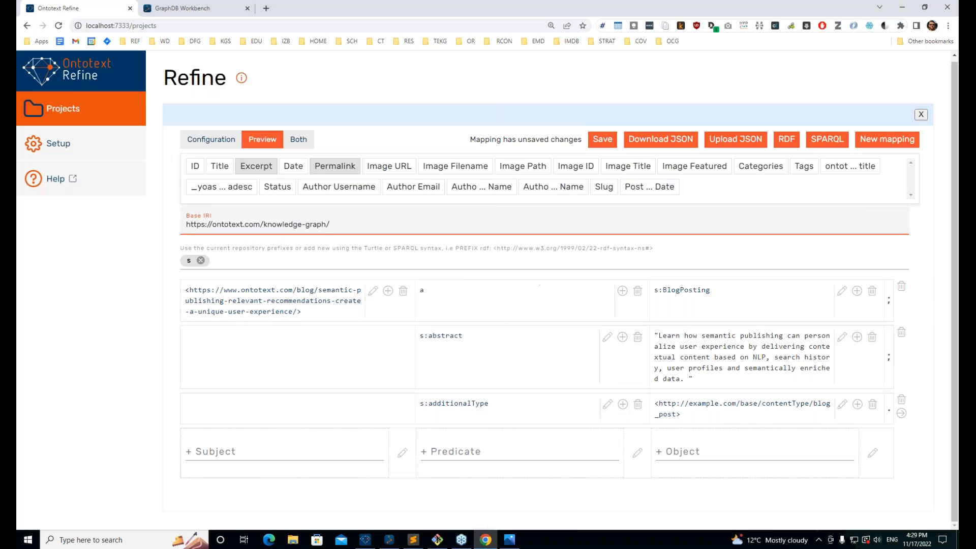
left_click(203, 140)
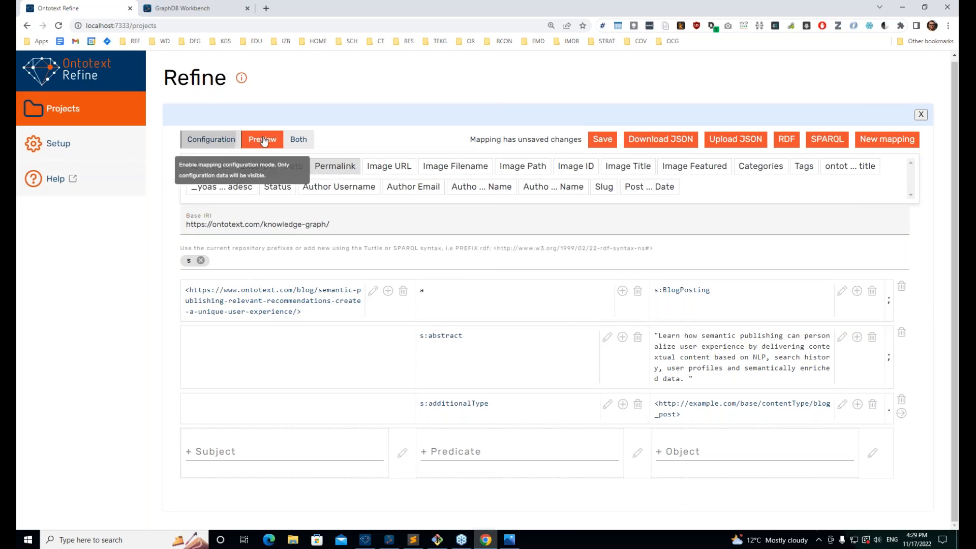
left_click(266, 140)
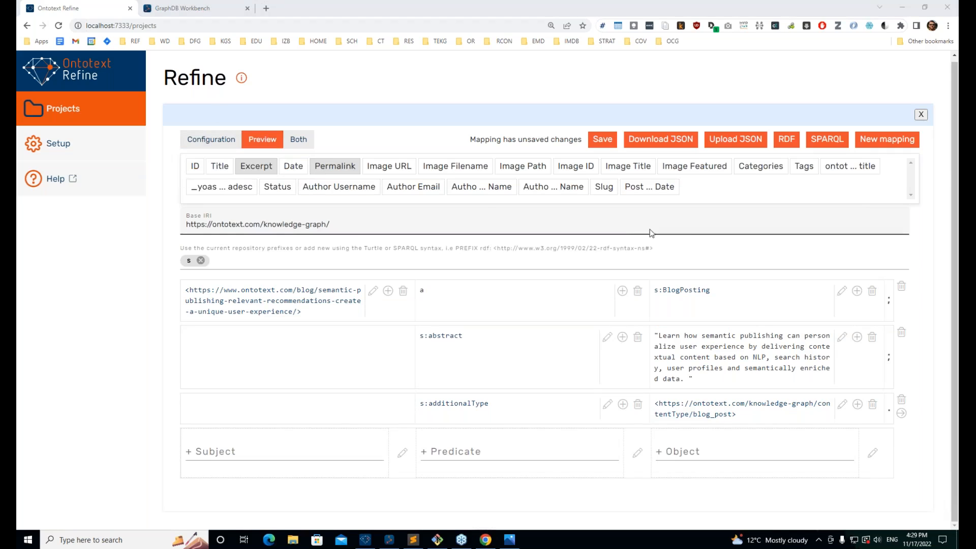
Step: Add predicate s:datePublished with the Date column as its object
left_click(208, 139)
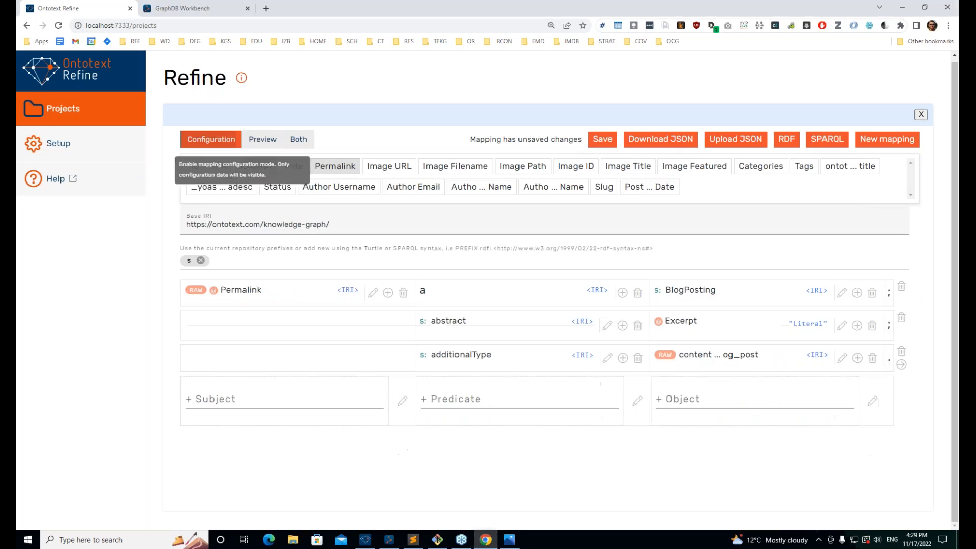
key("alt+Tab")
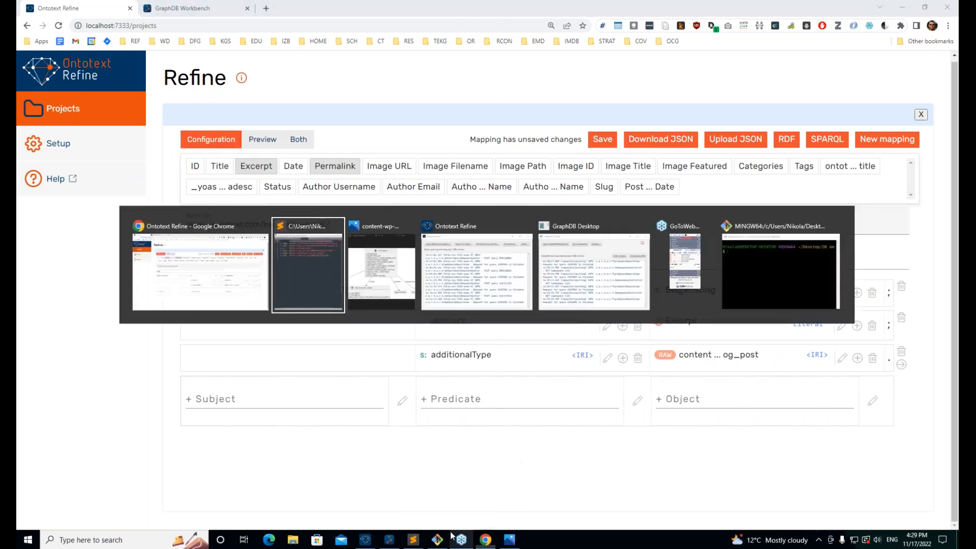
key("alt+Tab")
key("alt+Tab")
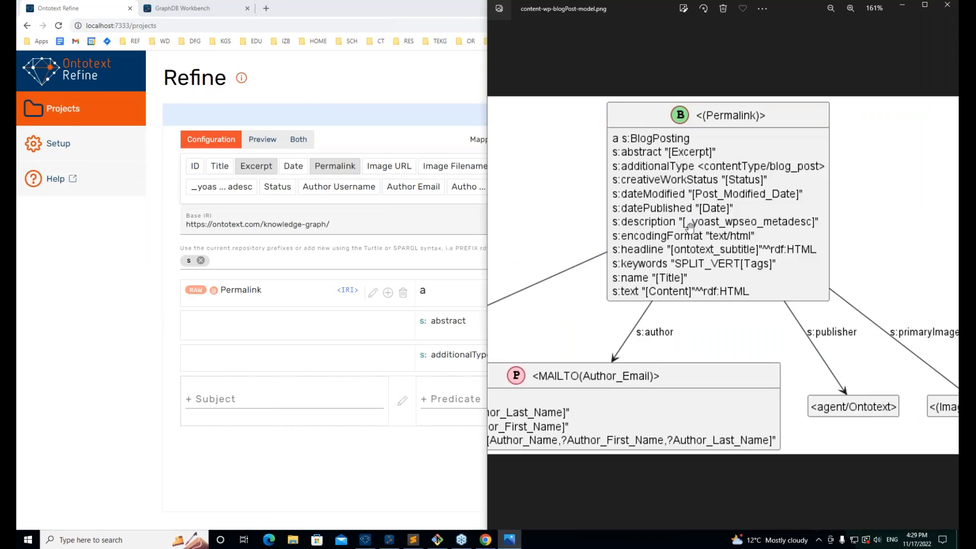
left_click(360, 450)
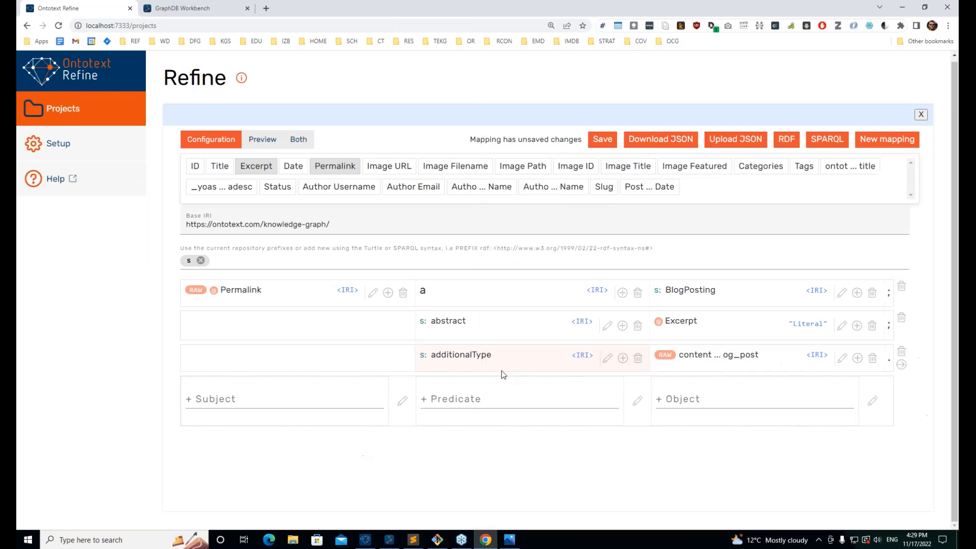
left_click(621, 359)
type("s:datePublished")
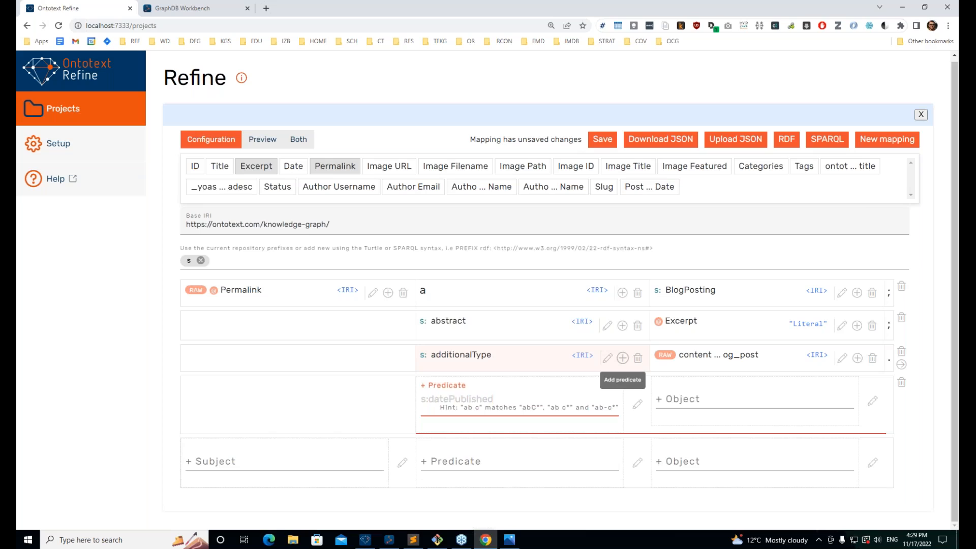
key("Return")
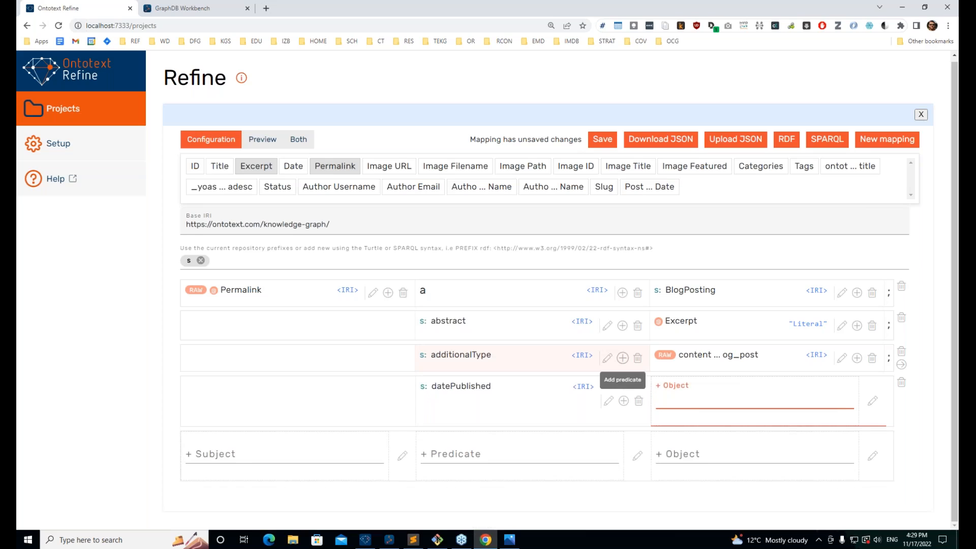
type("@dat")
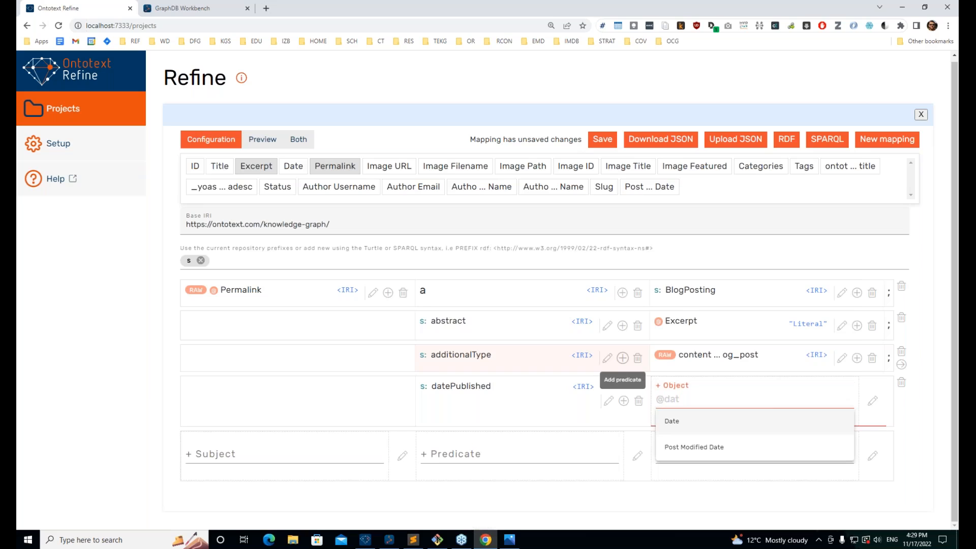
key("Return")
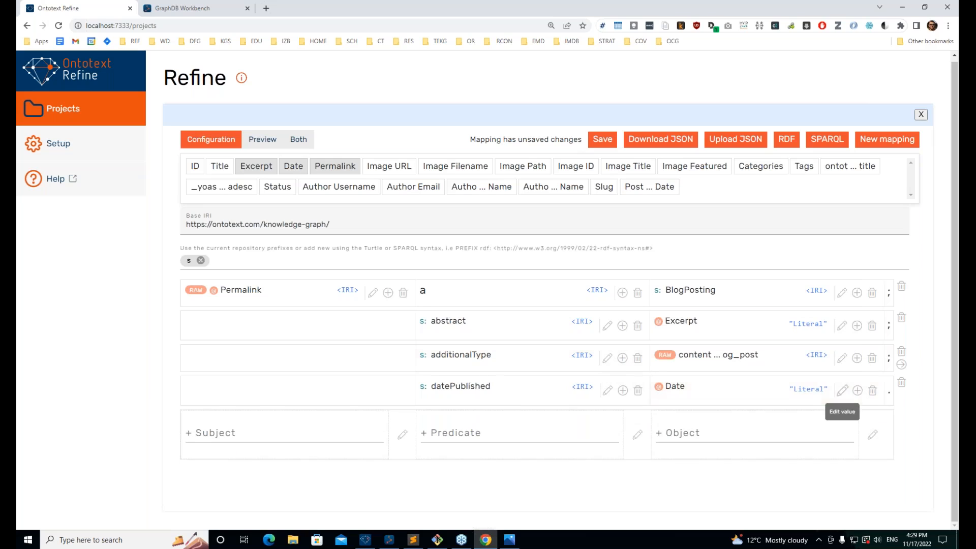
Step: Give the Date literal the constant datatype xsd:date and preview the triples
left_click(842, 391)
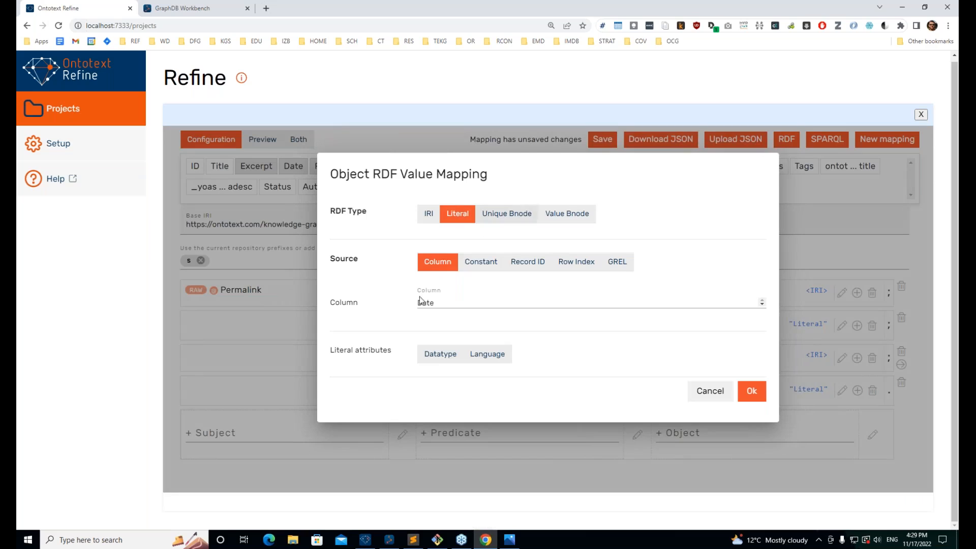
left_click(437, 355)
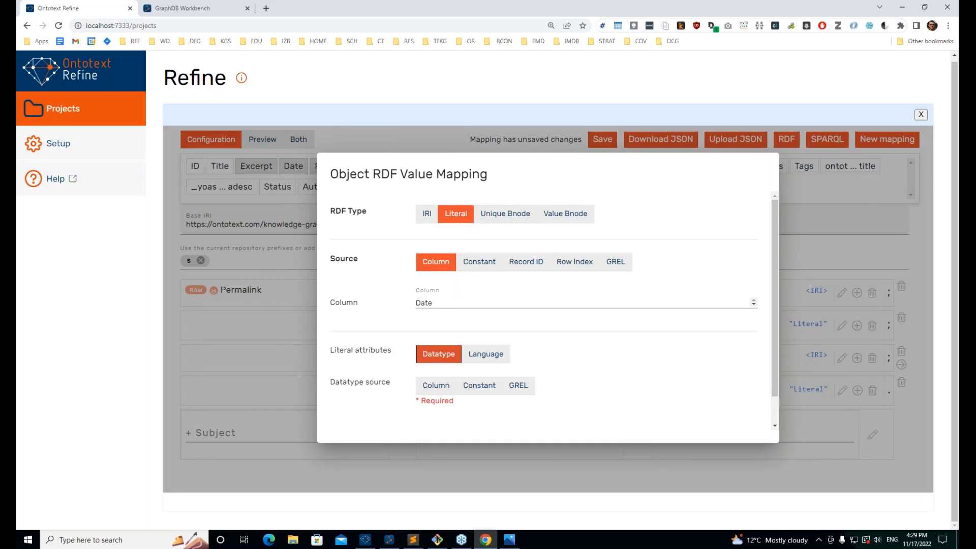
left_click(481, 386)
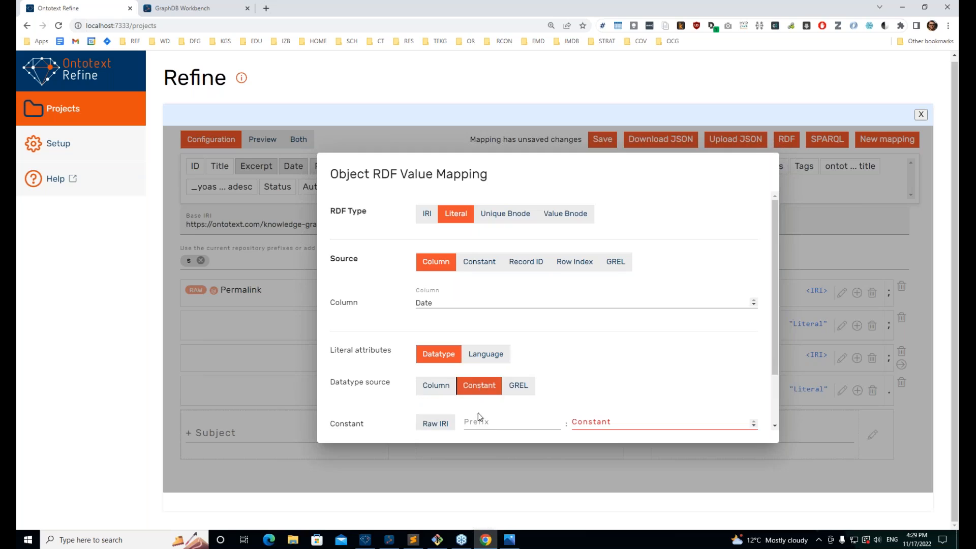
left_click(480, 421)
type("s")
key("BackSpace")
type("xsd")
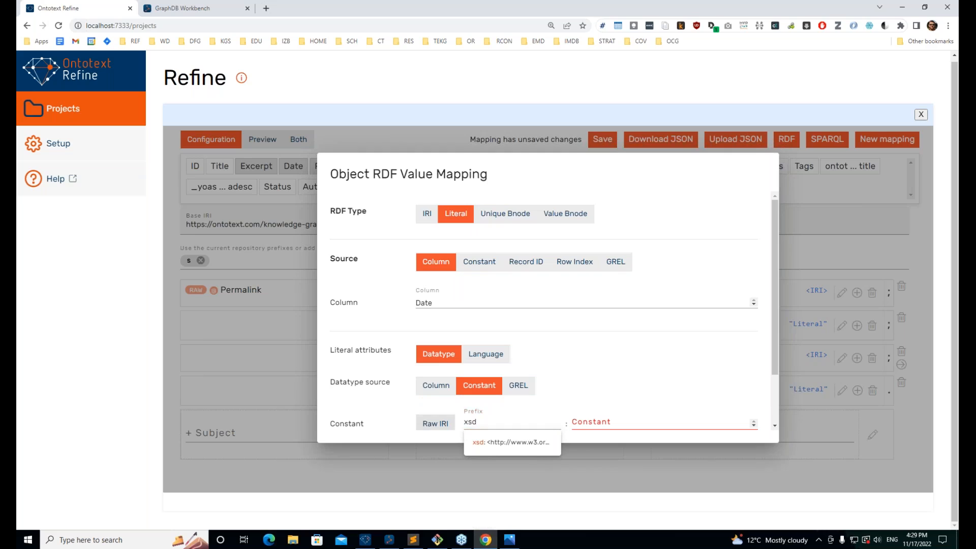
key("Tab")
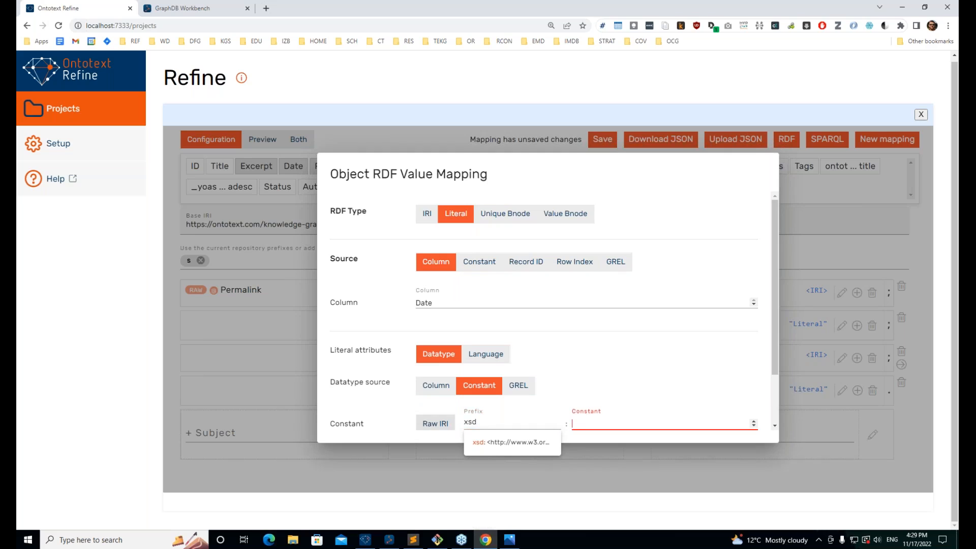
type("d")
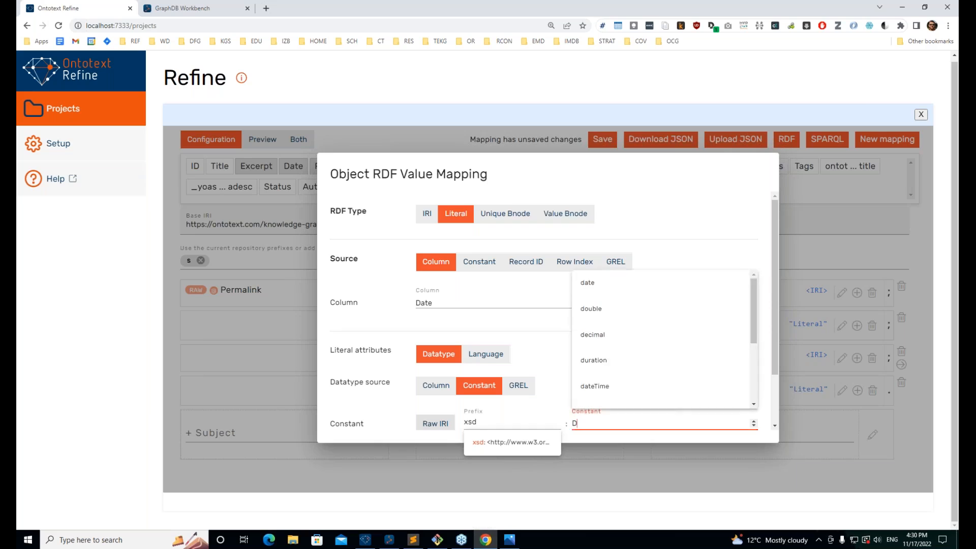
key("BackSpace")
type("da")
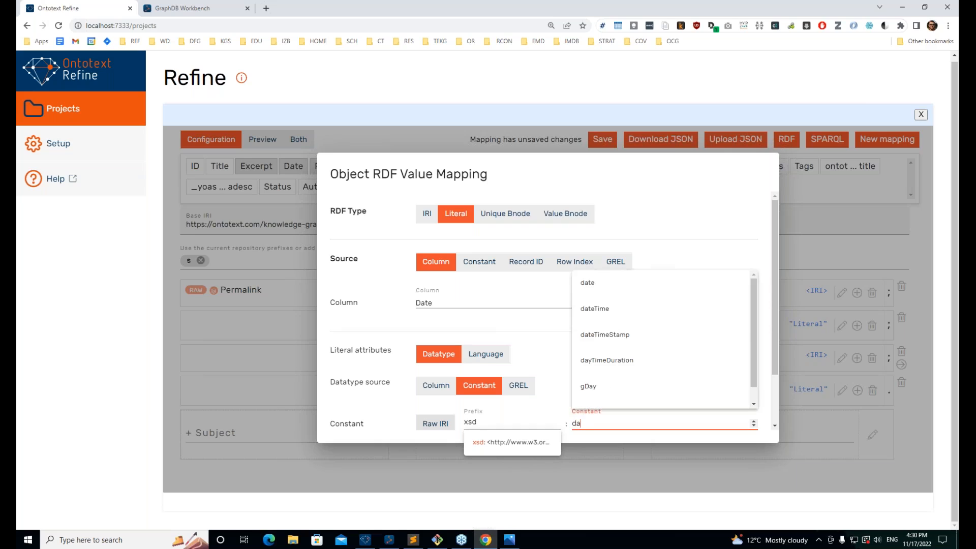
key("Down")
key("Return")
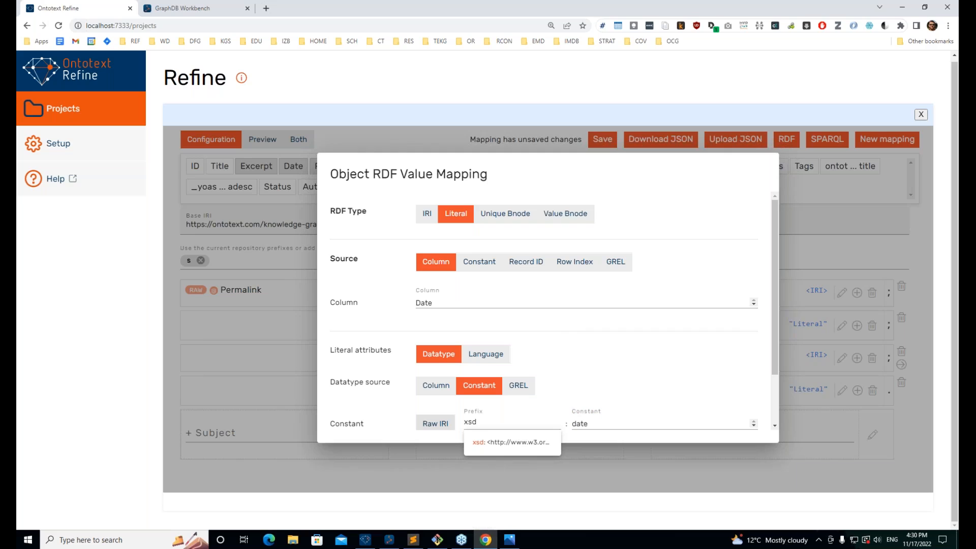
left_click(691, 429)
key("Down")
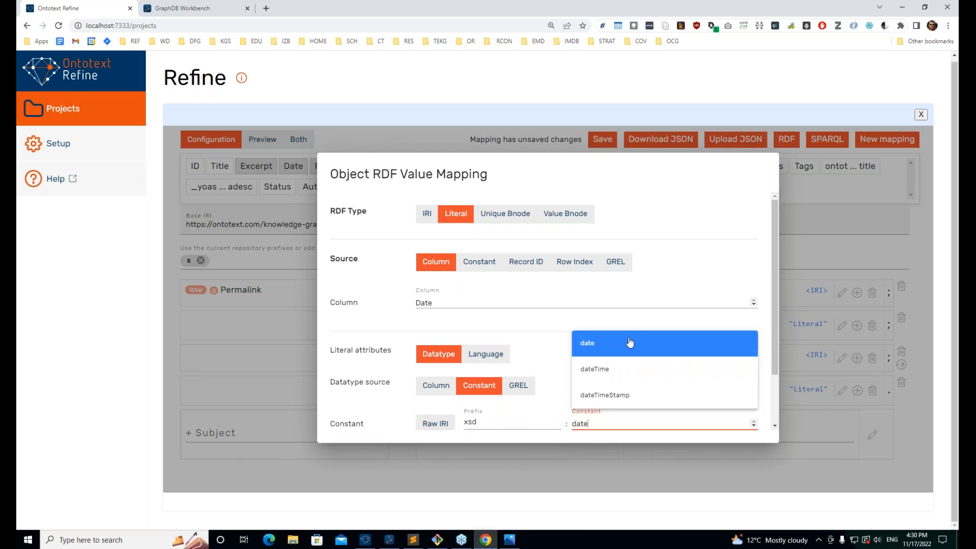
key("Return")
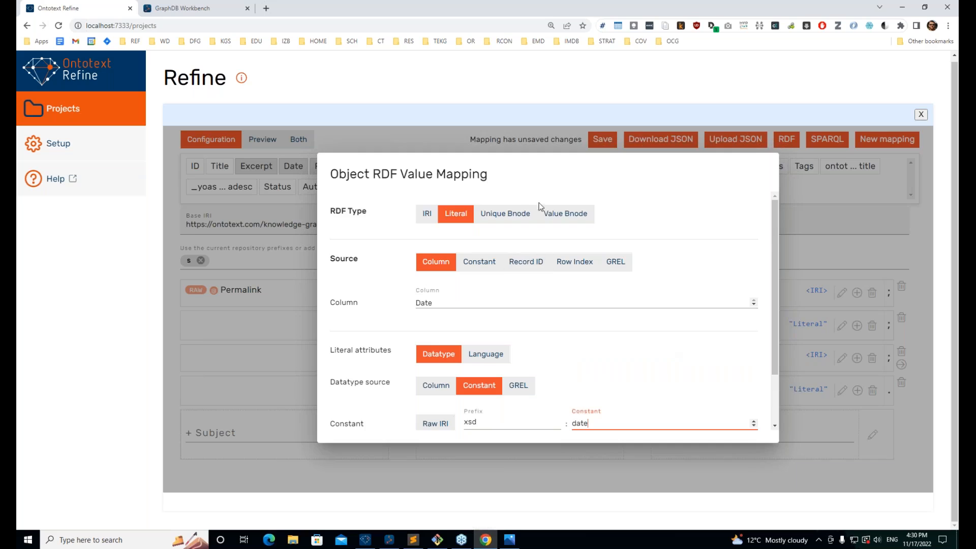
scroll(540, 213, "down", 2)
left_click(742, 414)
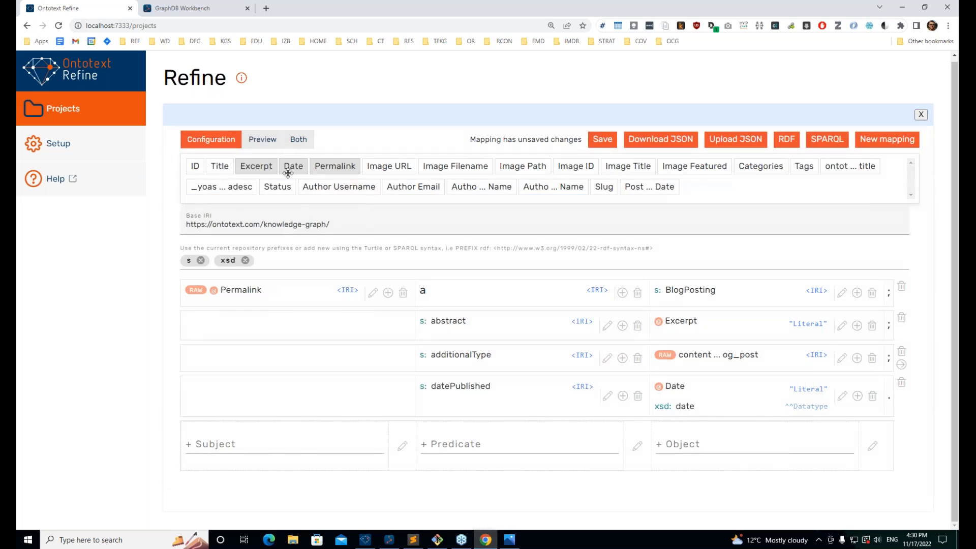
left_click(263, 139)
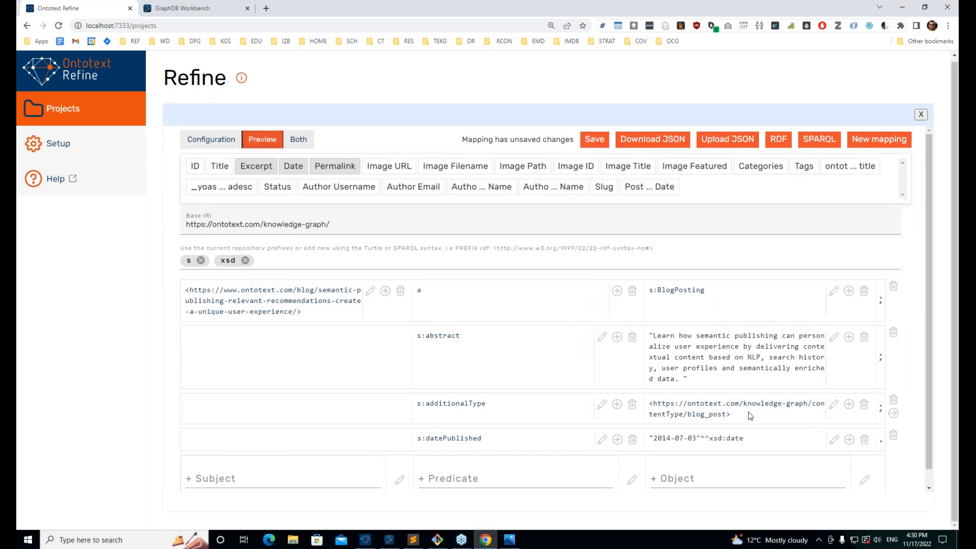
Step: Compare the xsd:date preview against the model diagram, then save the mapping
left_click_drag(744, 438, 710, 439)
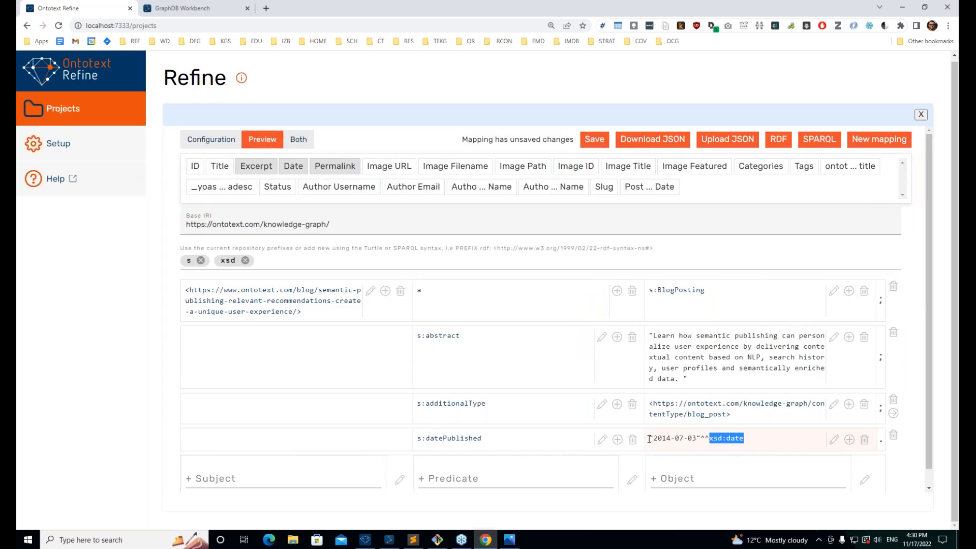
left_click(755, 444)
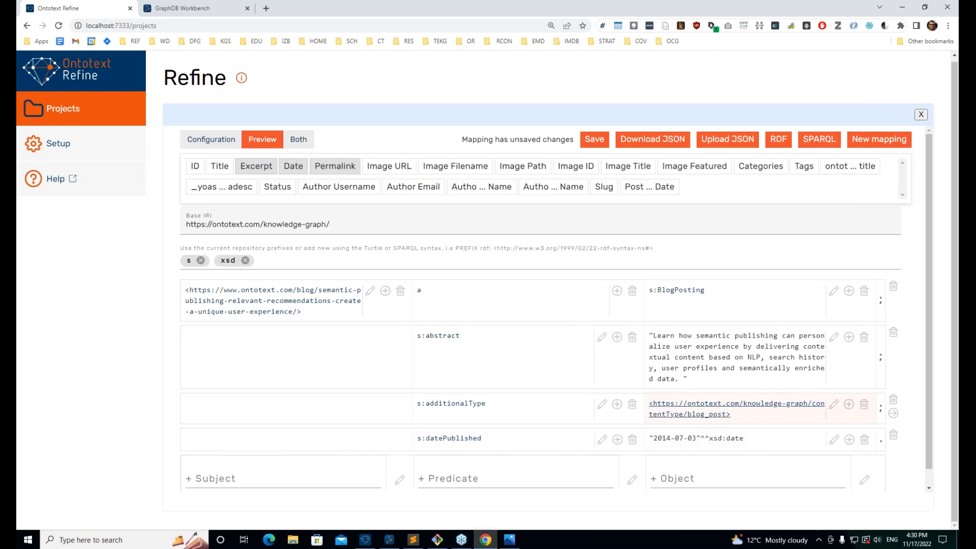
scroll(256, 431, "down", 1)
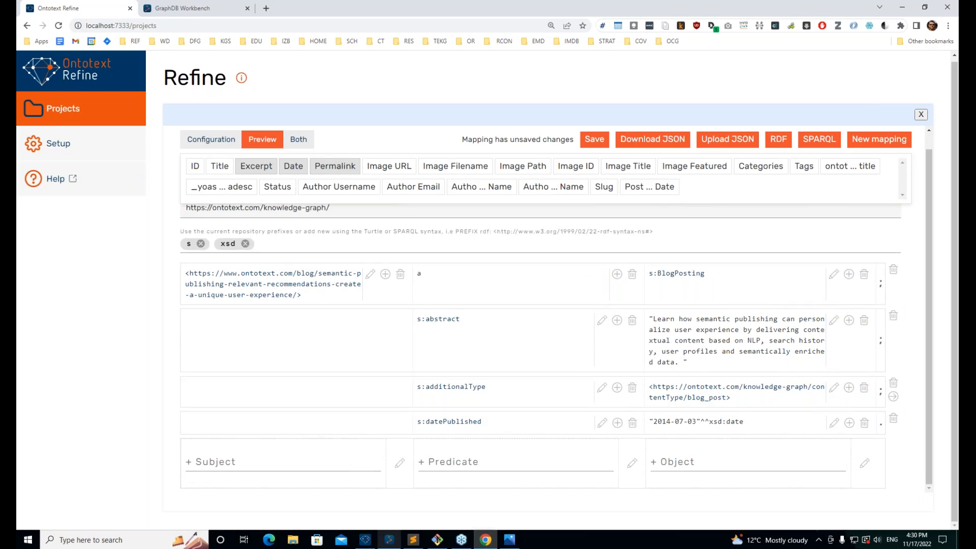
mouse_move(437, 543)
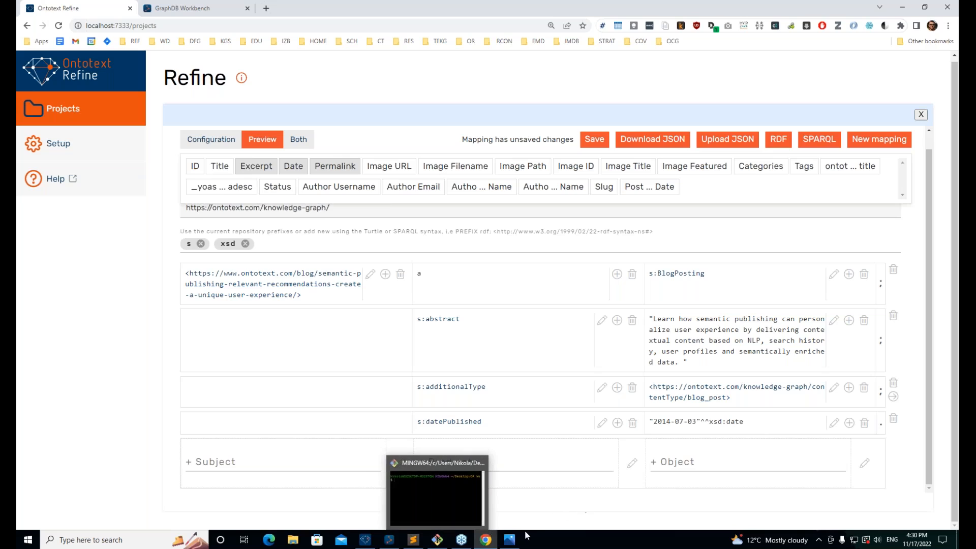
left_click(509, 540)
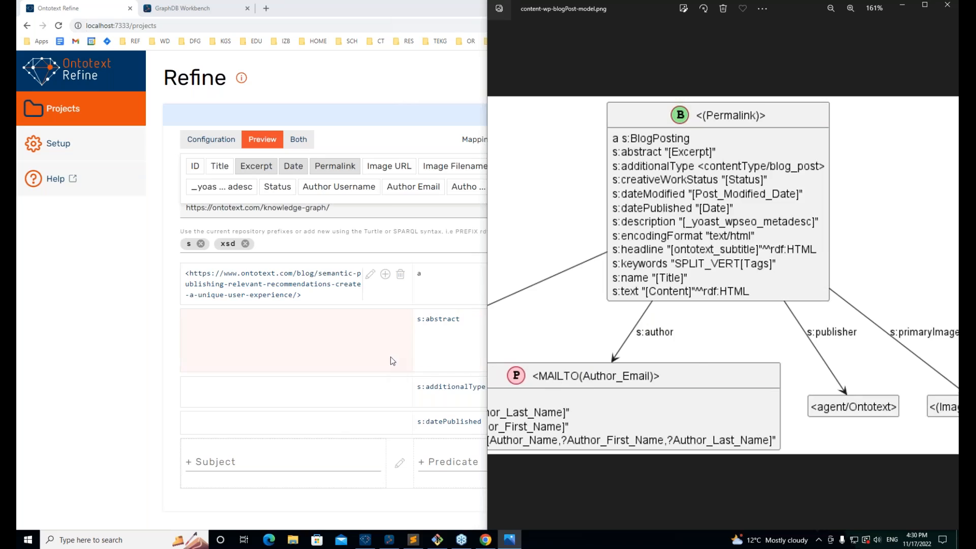
left_click(358, 501)
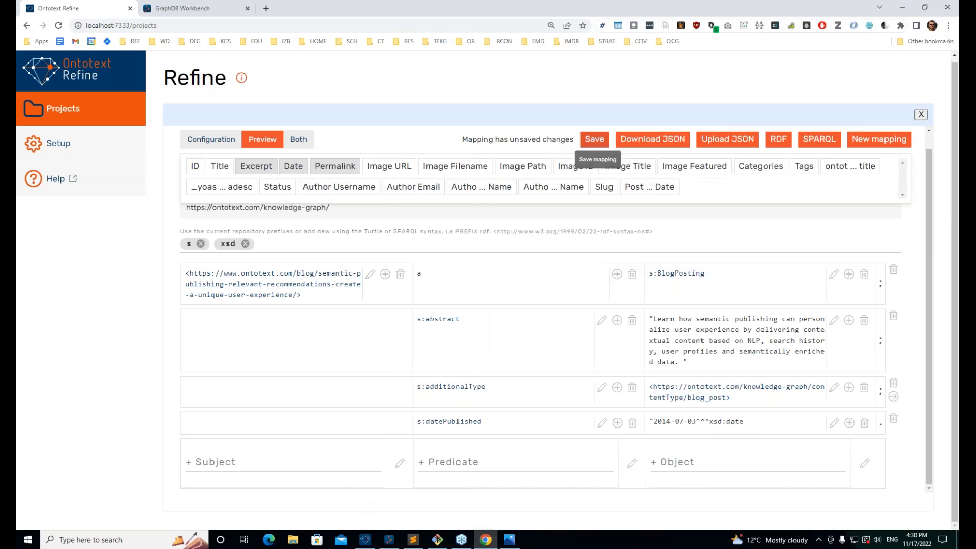
left_click(593, 143)
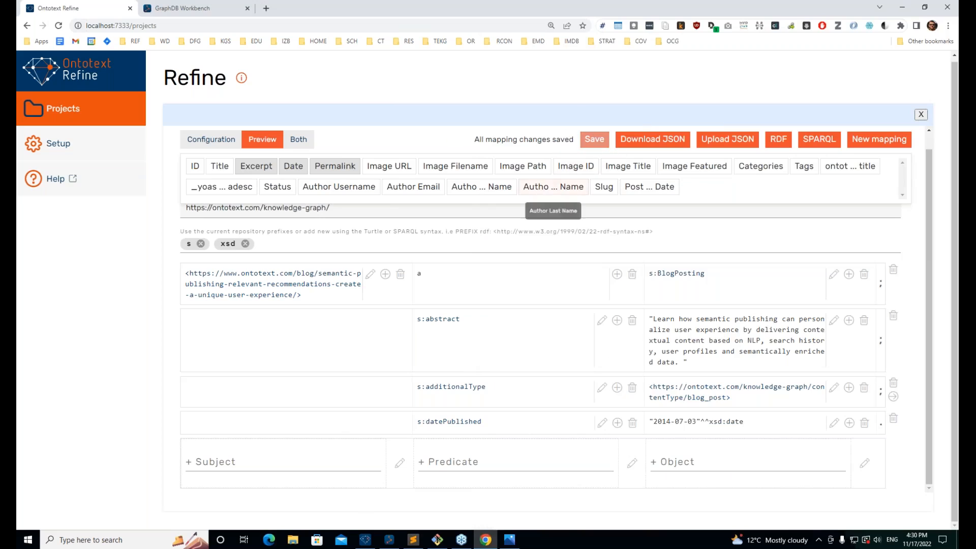
Step: Return to the data grid and start a new column based on Author Email
left_click(921, 115)
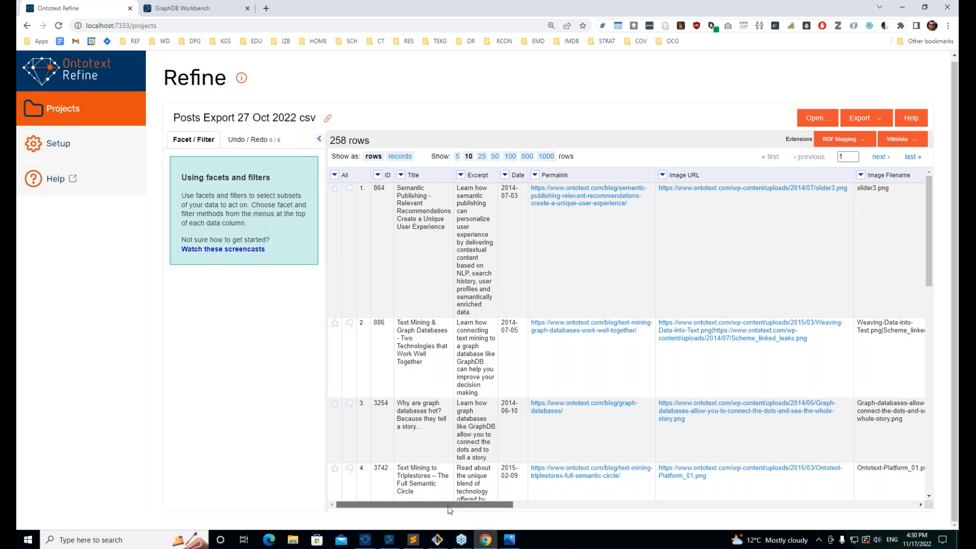
left_click_drag(448, 505, 802, 518)
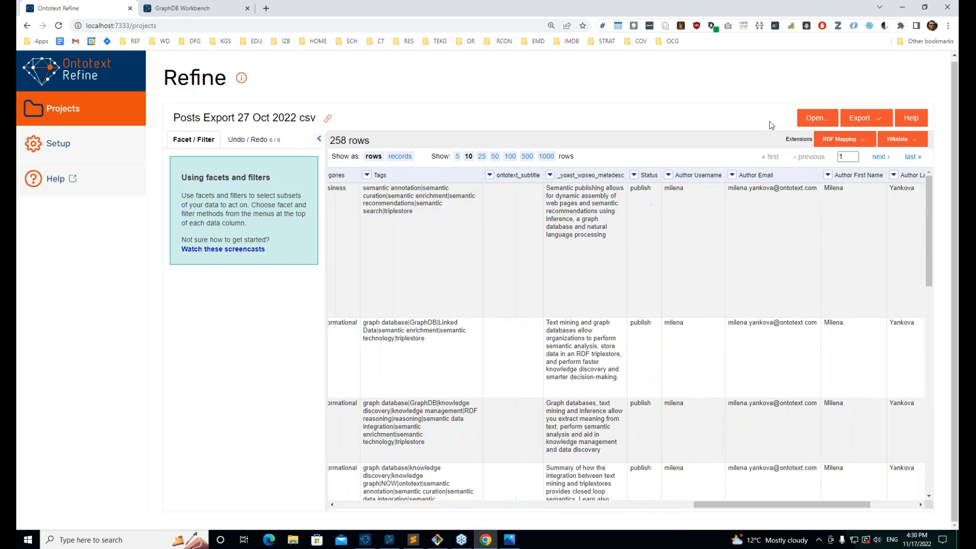
left_click(732, 175)
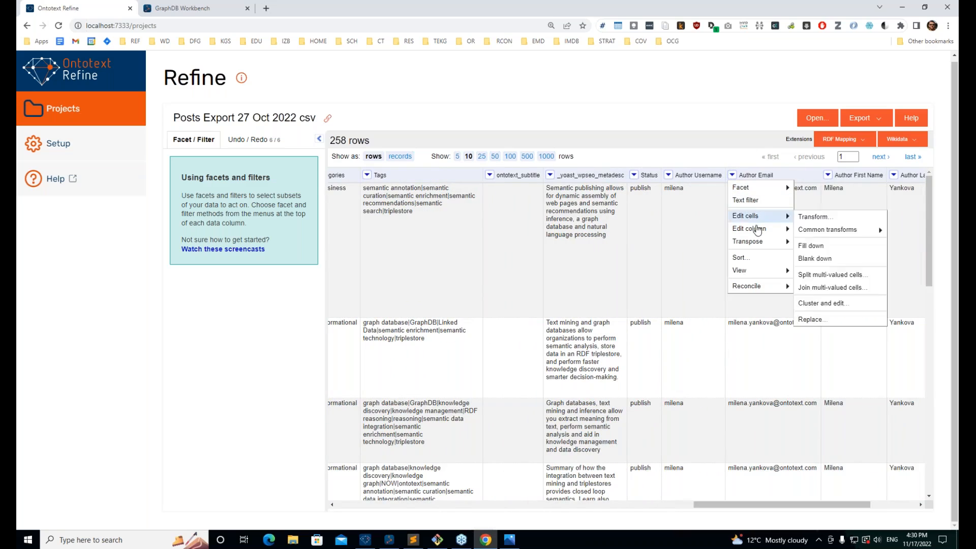
mouse_move(756, 229)
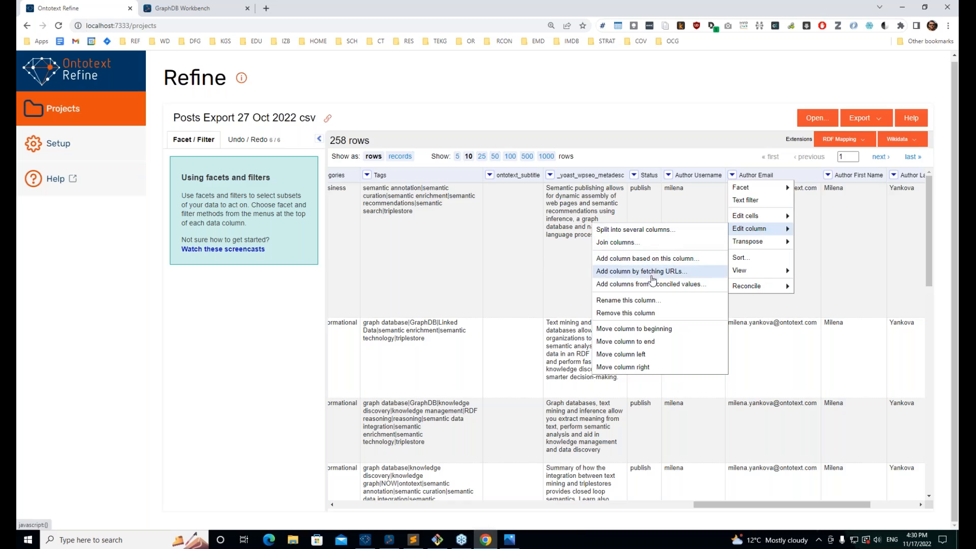
left_click(654, 259)
Step: Enter the expression "mailto:"+value, name the column Author_URI, and create it
left_click(402, 228)
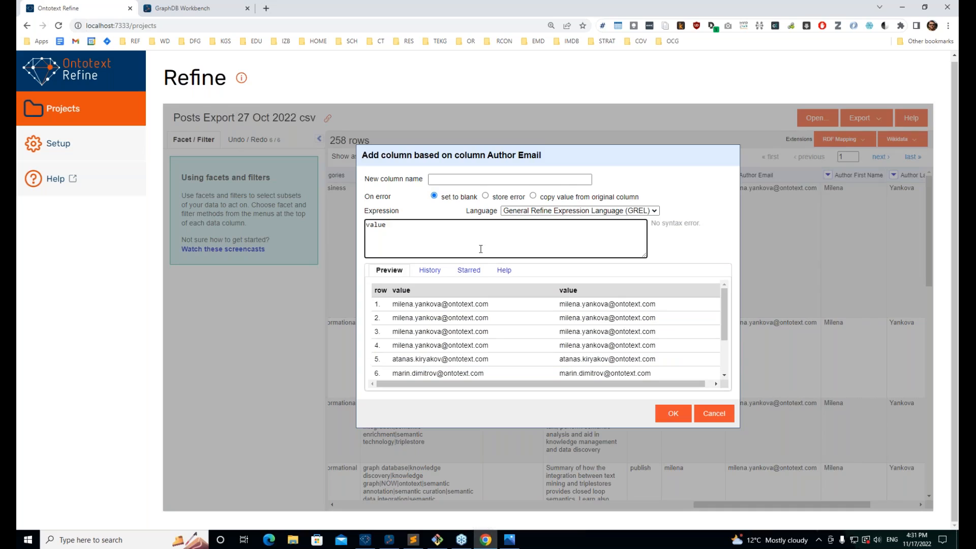
key("ctrl+a")
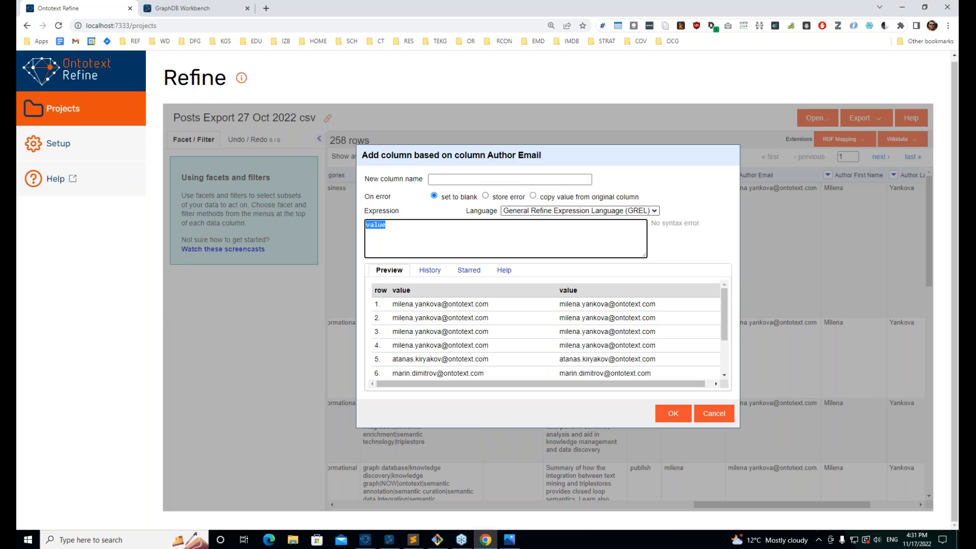
left_click(386, 226)
type("\"mailto:\"+")
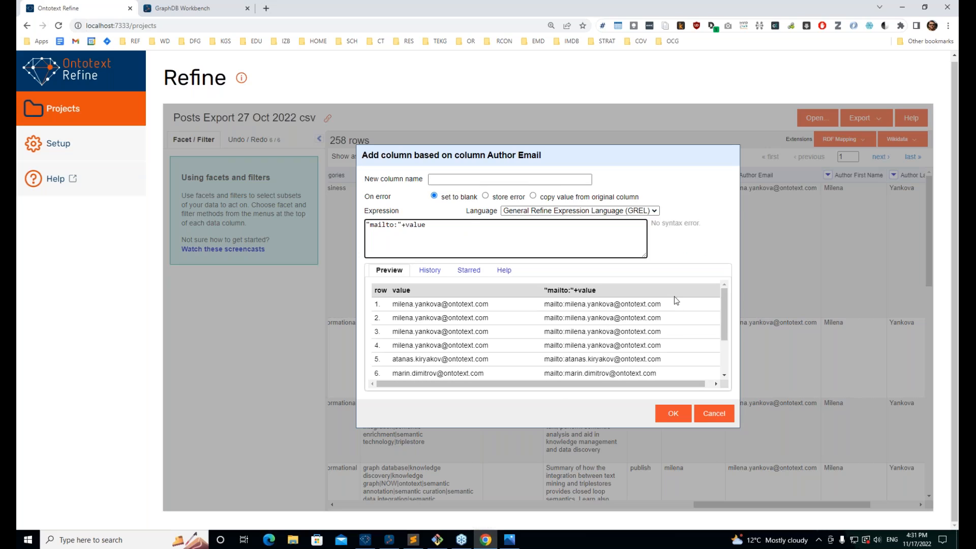
mouse_move(667, 308)
left_mouse_down()
mouse_move(574, 307)
mouse_move(661, 306)
left_mouse_up()
left_click(514, 307)
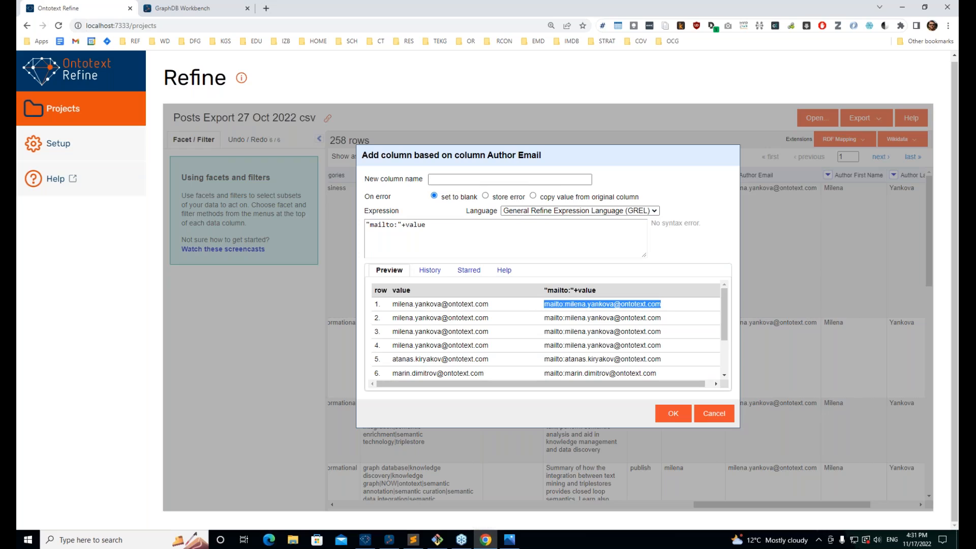
double_click(605, 309)
triple_click(553, 304)
left_click(603, 307)
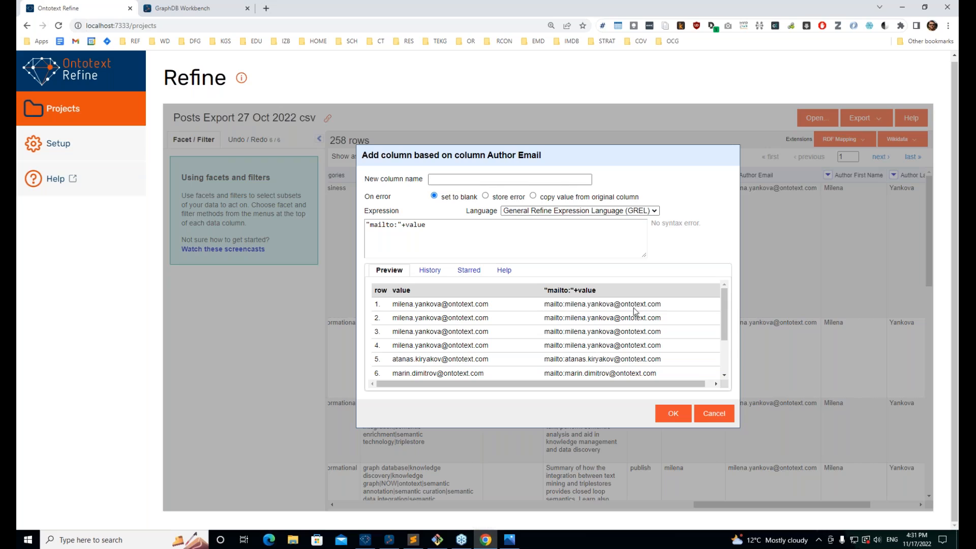
left_click(513, 180)
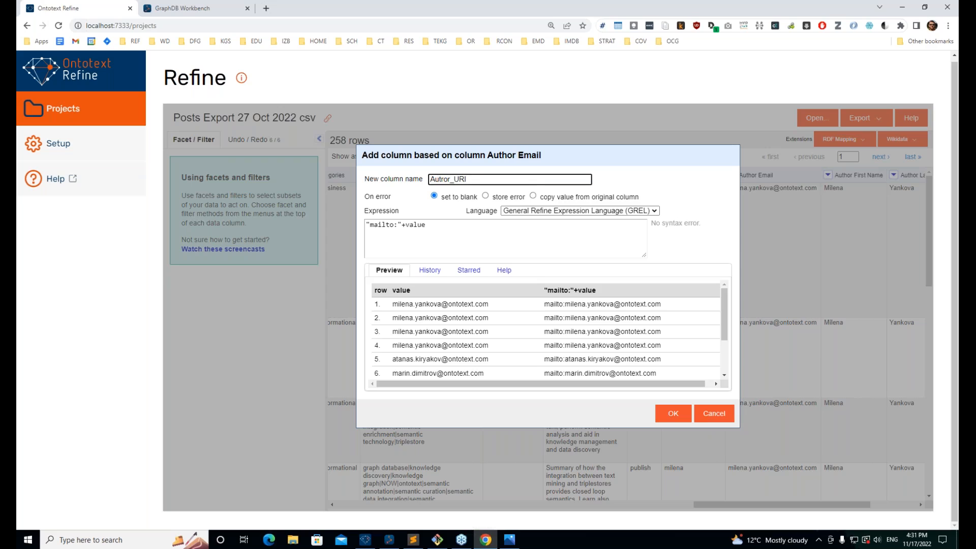
key("Delete")
type("h")
left_click(672, 414)
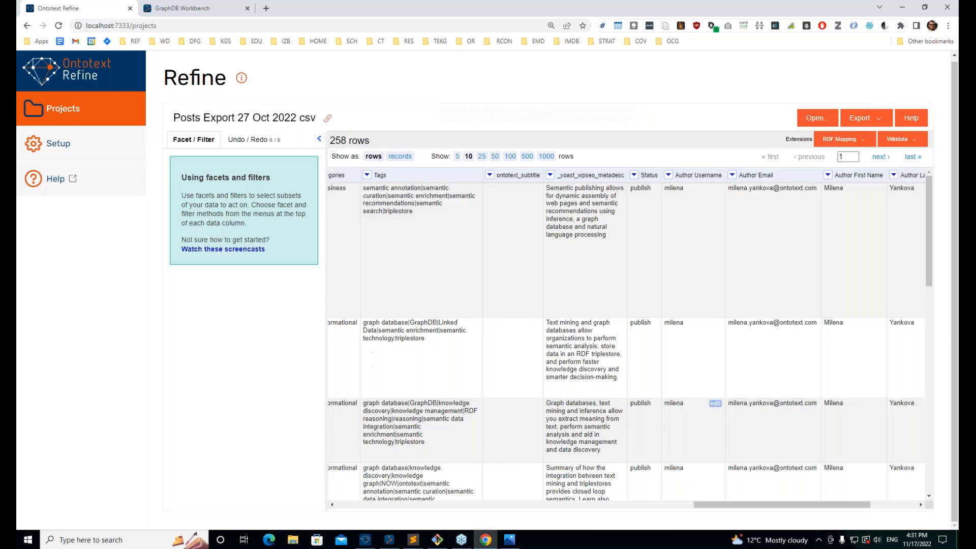
left_click(848, 141)
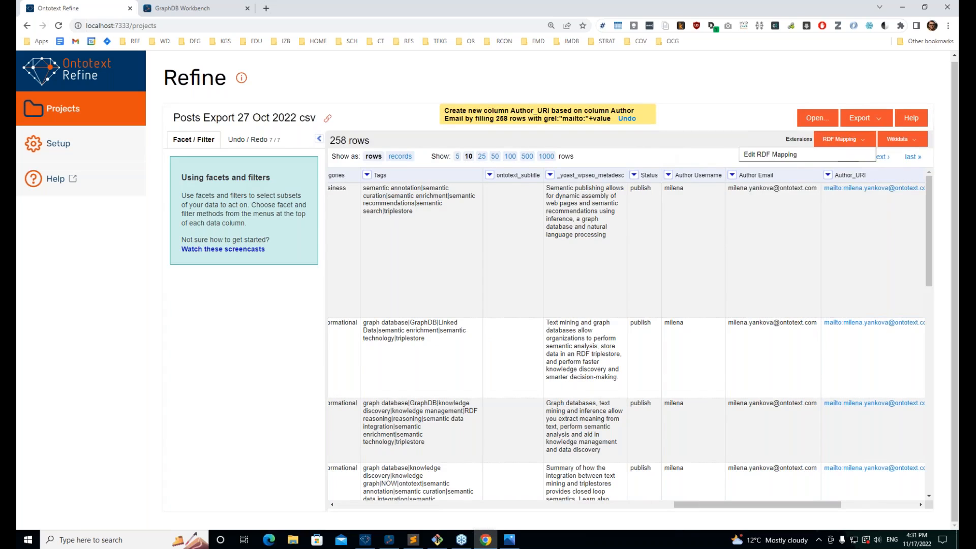
Step: Add predicate s:author with the Author_URI column as its object
left_click(748, 161)
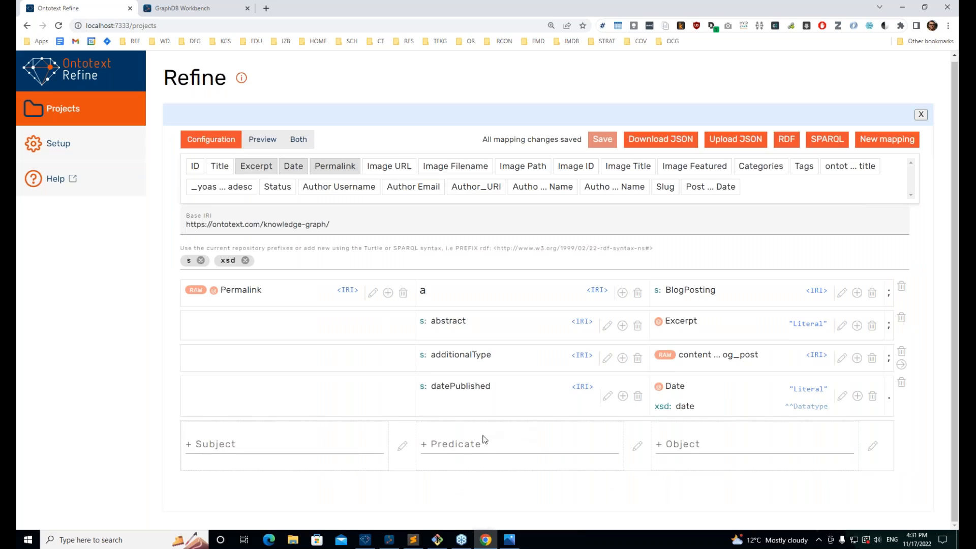
left_click(474, 440)
type("s:")
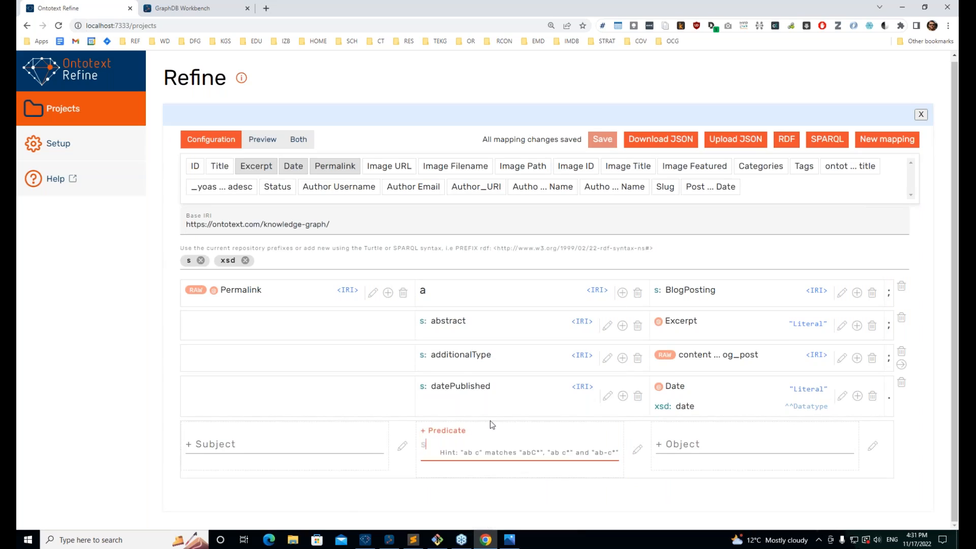
type("author")
key("alt+Tab")
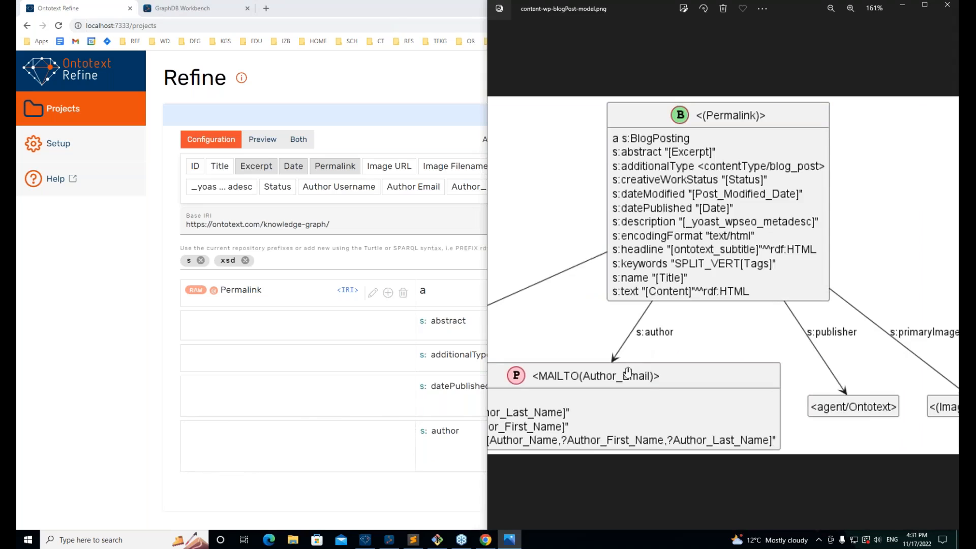
left_click_drag(513, 375, 687, 375)
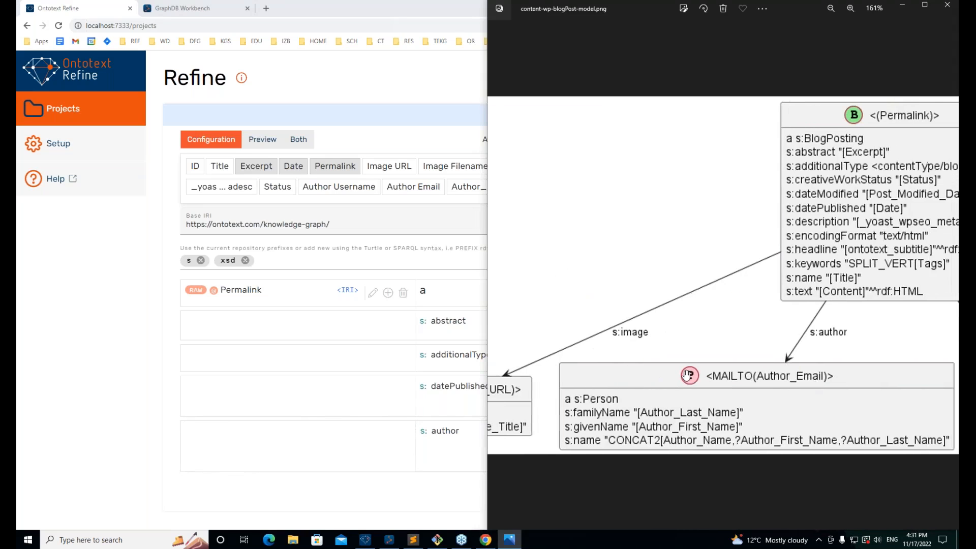
key("alt+Tab")
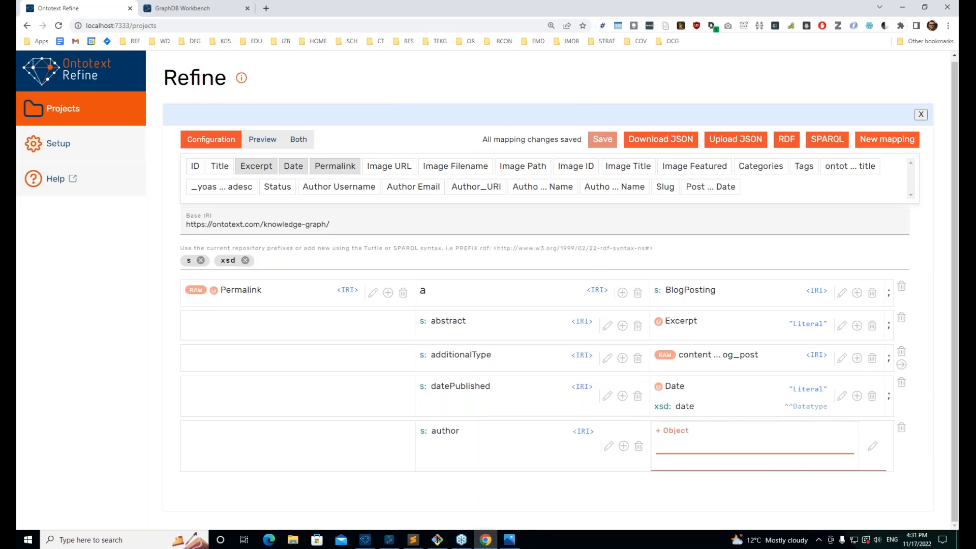
type("@aut")
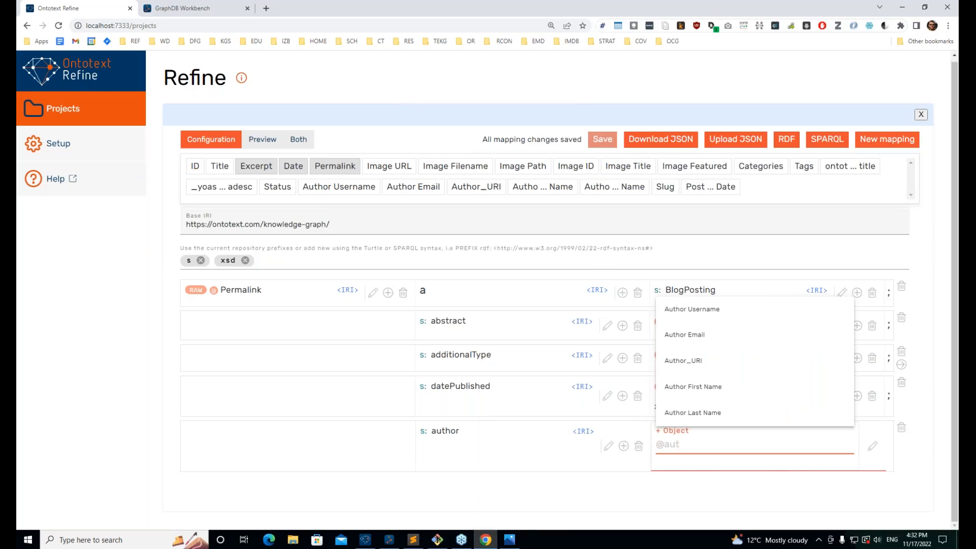
left_click(683, 360)
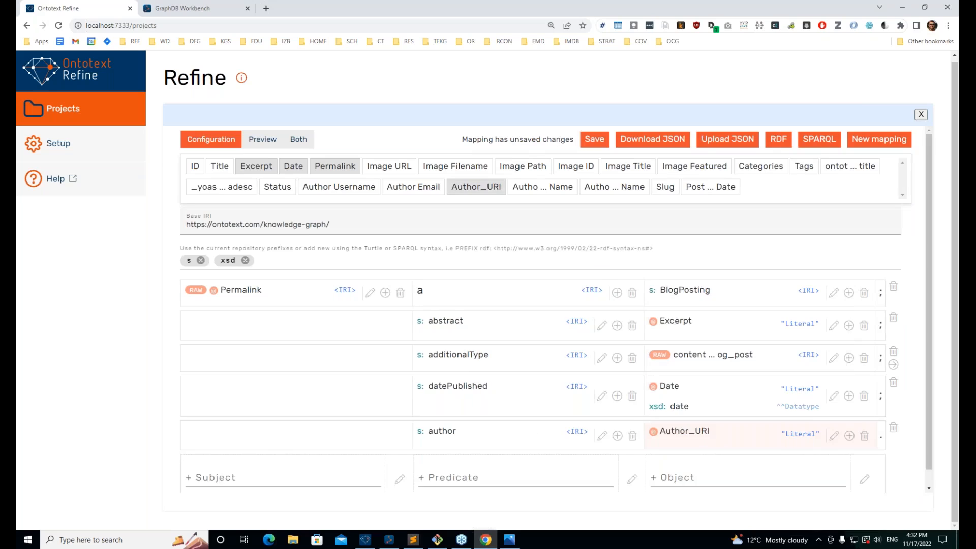
Step: Inspect the previewed author value, then set its RDF type to IRI with Raw IRI
left_click(285, 156)
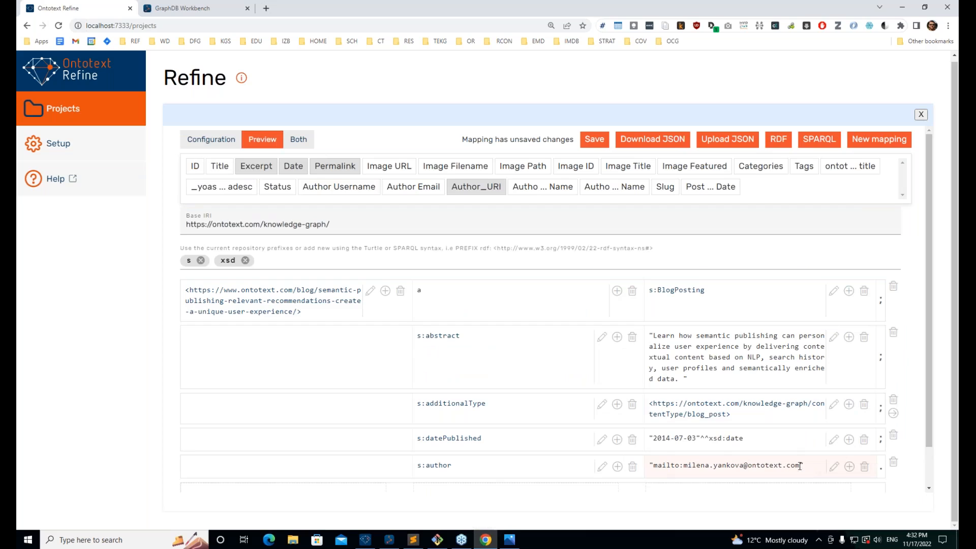
double_click(801, 466)
left_click(649, 465)
scroll(875, 460, "down", 1)
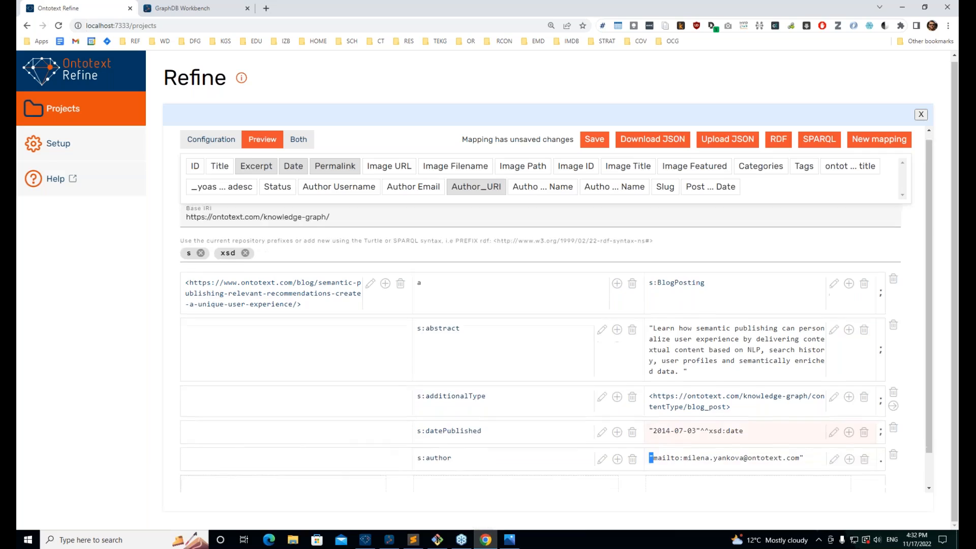
left_click(834, 423)
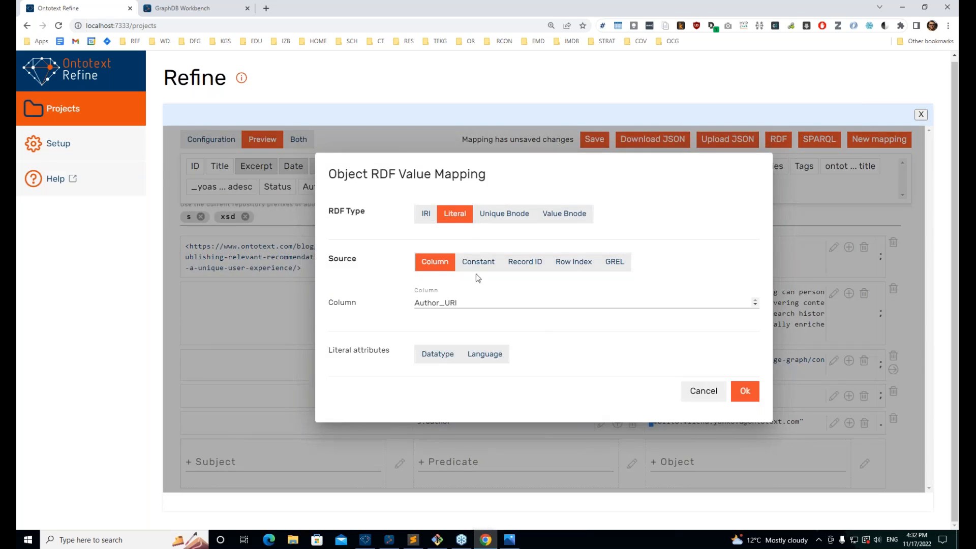
left_click(423, 218)
left_click(429, 302)
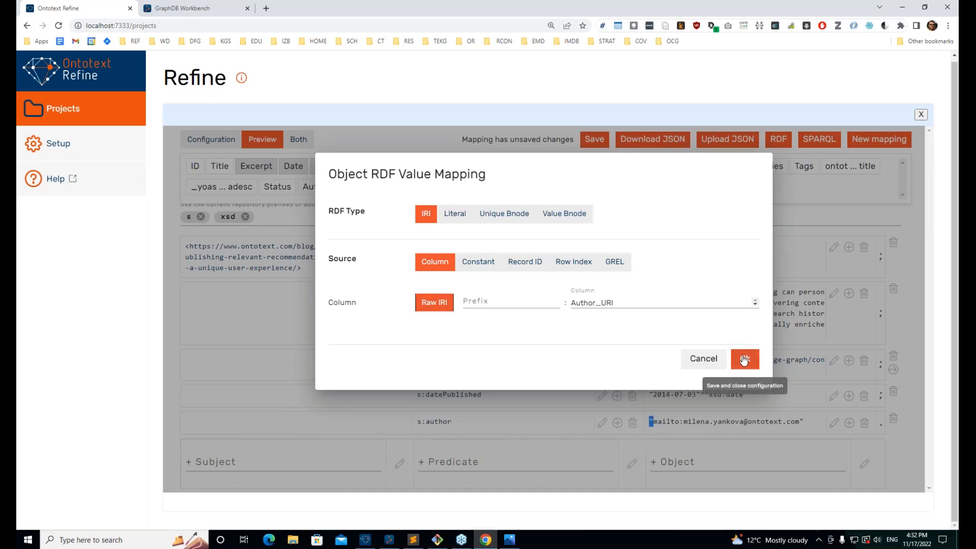
left_click(743, 358)
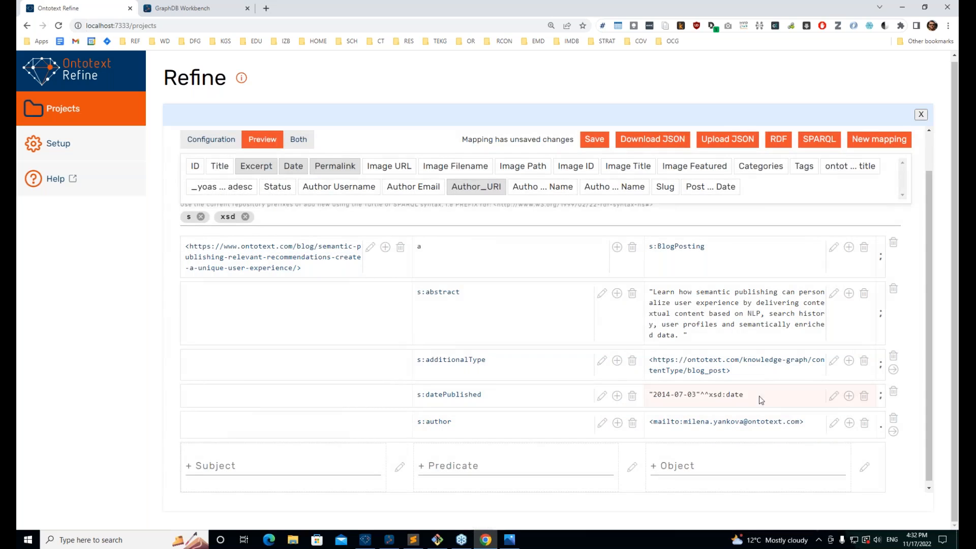
left_click(184, 136)
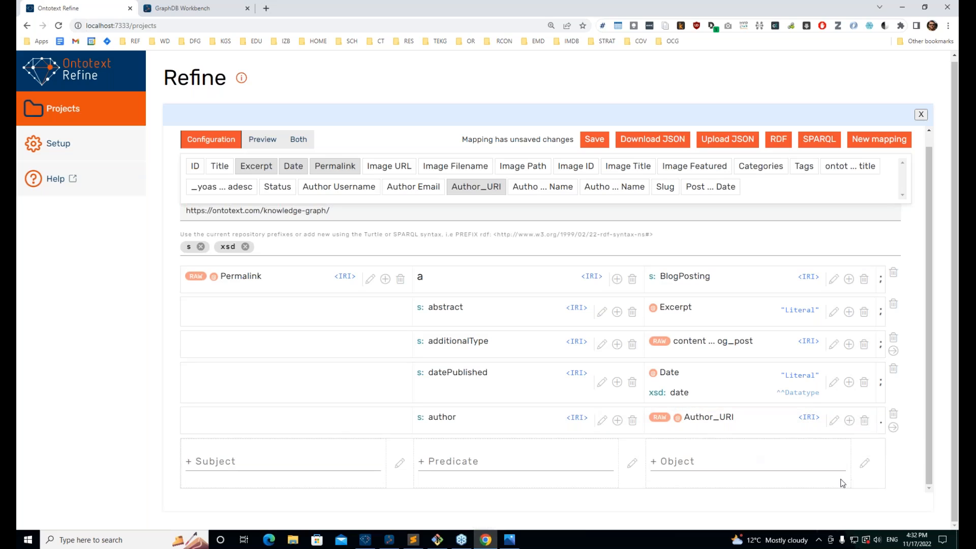
Step: Add a nested 'a' triple typing the author node as s:Person
left_click(894, 428)
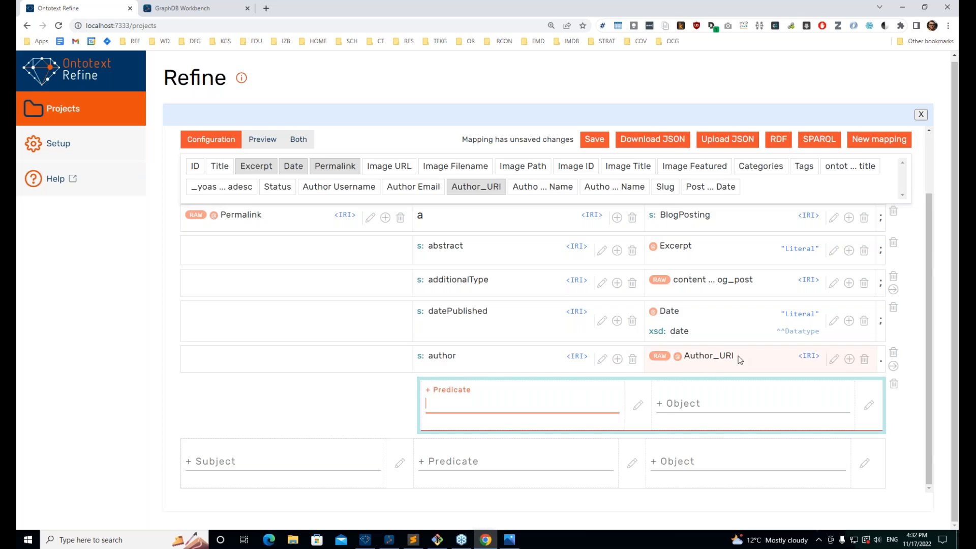
left_click_drag(744, 358, 713, 357)
left_click(457, 403)
key("alt+Tab")
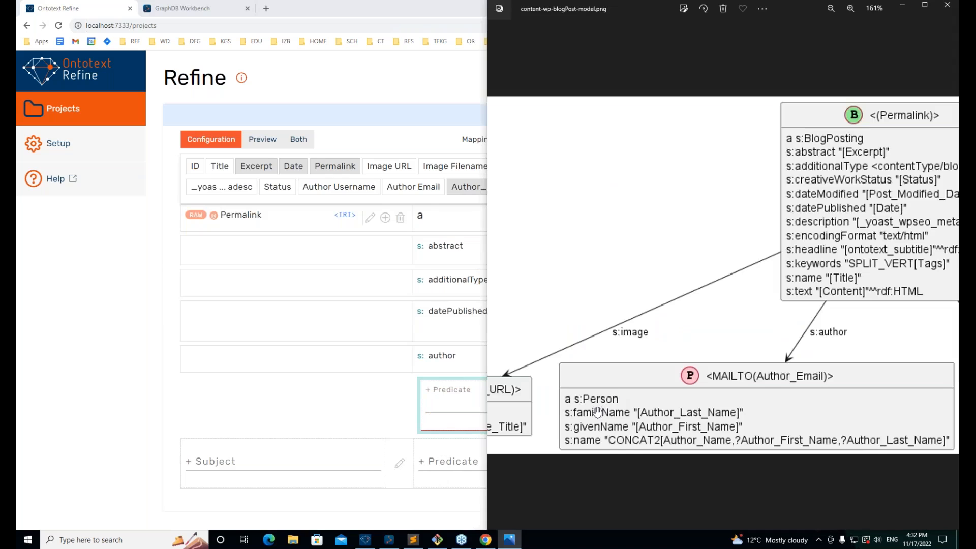
key("alt+Tab")
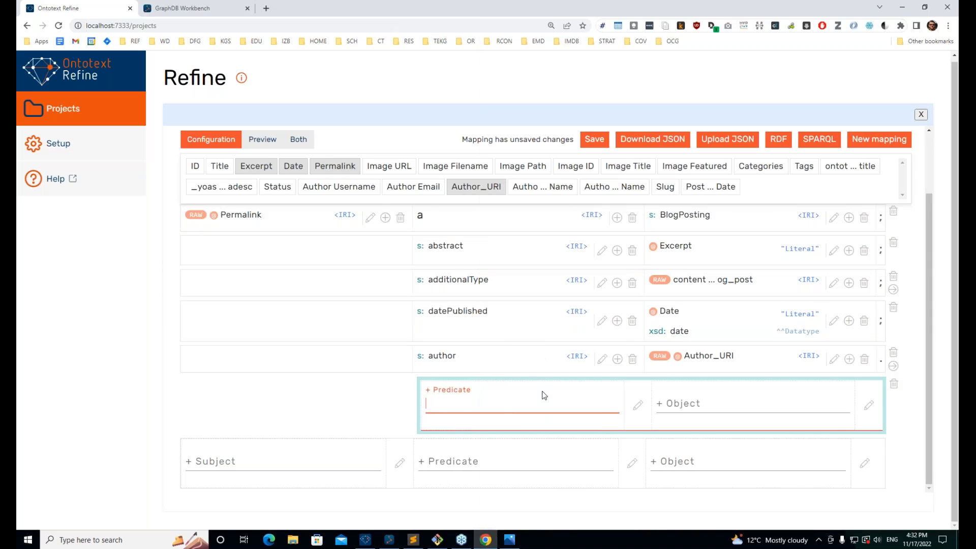
type("a")
key("Return")
type("s:Person")
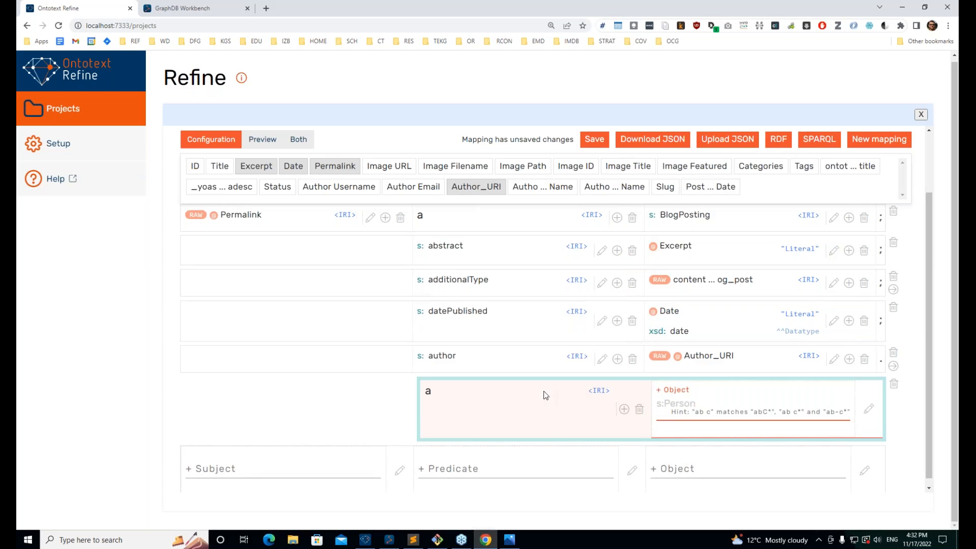
key("Return")
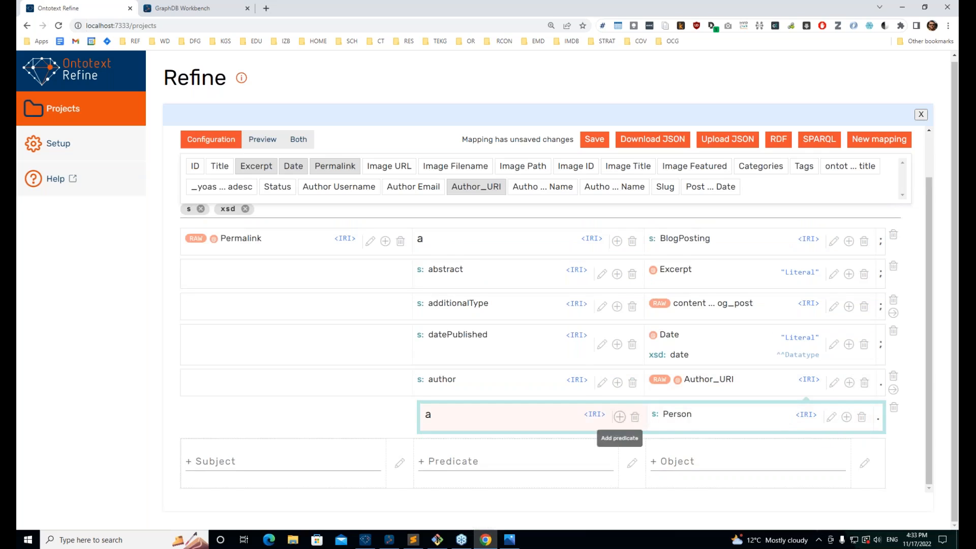
Step: Add an s:firstName predicate to the Person and rename its constant to givenName
left_click(619, 417)
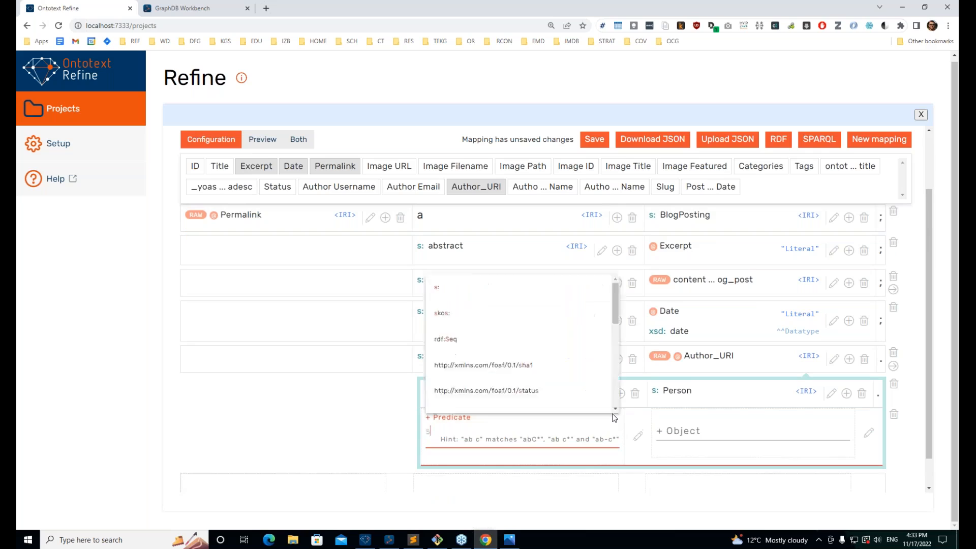
type("s: ")
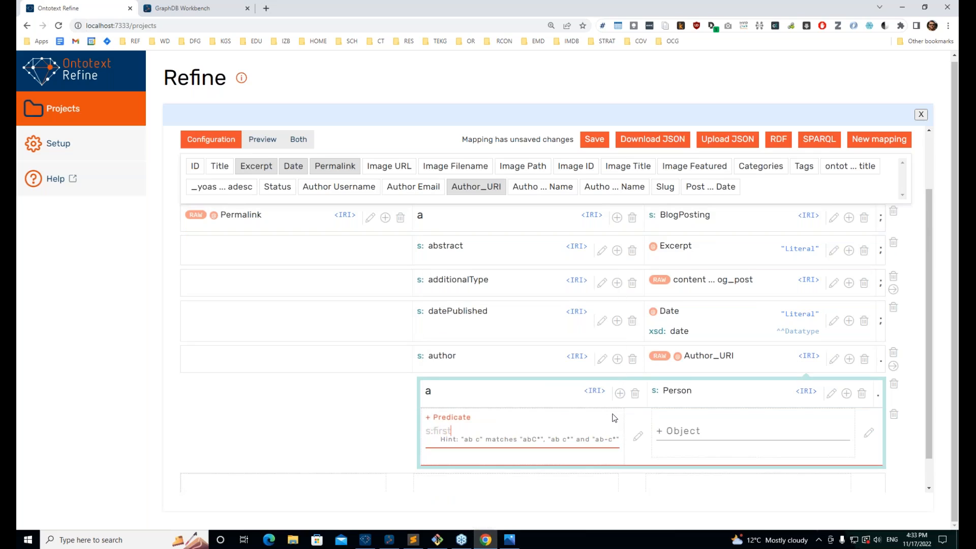
type("firstName")
key("alt+Tab")
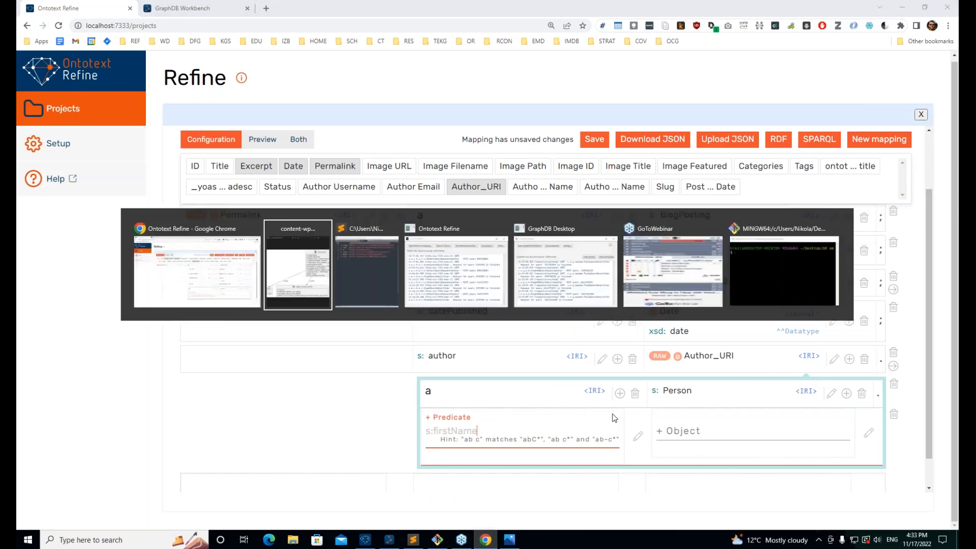
key("alt+Tab")
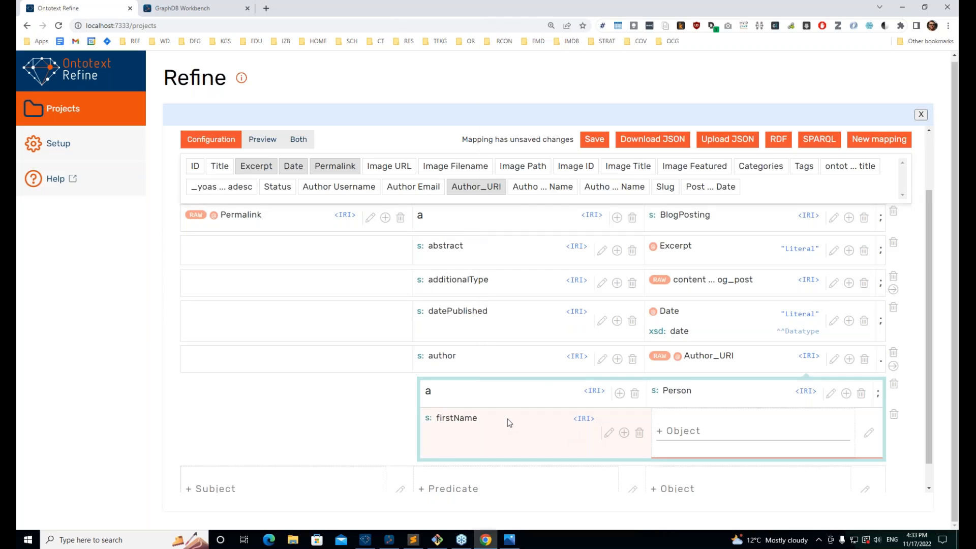
left_click(609, 433)
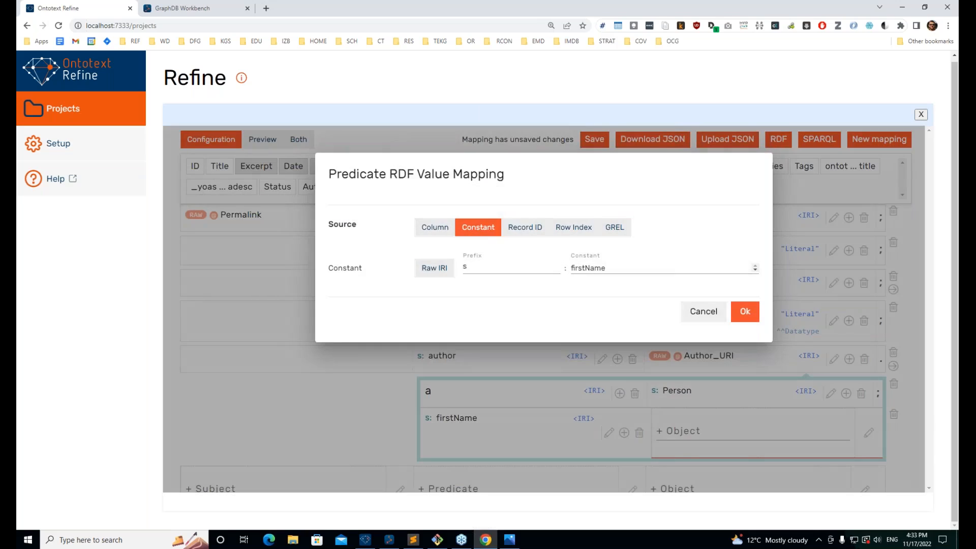
left_click_drag(582, 268, 570, 268)
type("given")
key("Delete")
left_click(744, 312)
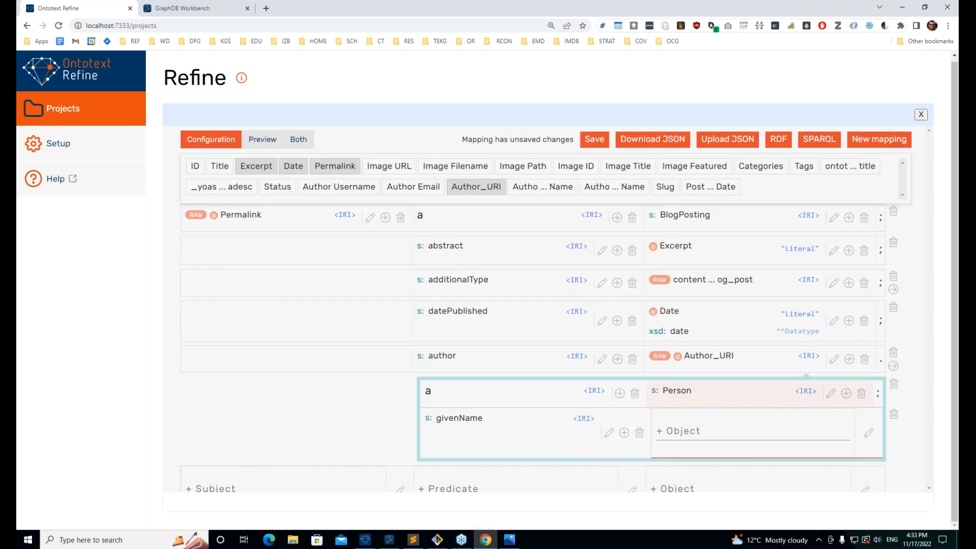
Step: Map the givenName object to the Author First Name column
left_click(702, 430)
type("@")
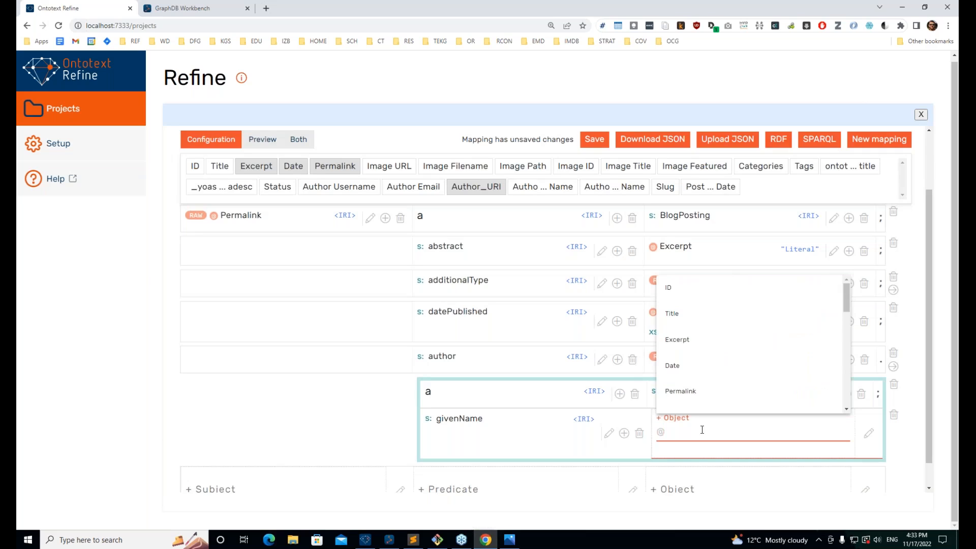
type("a")
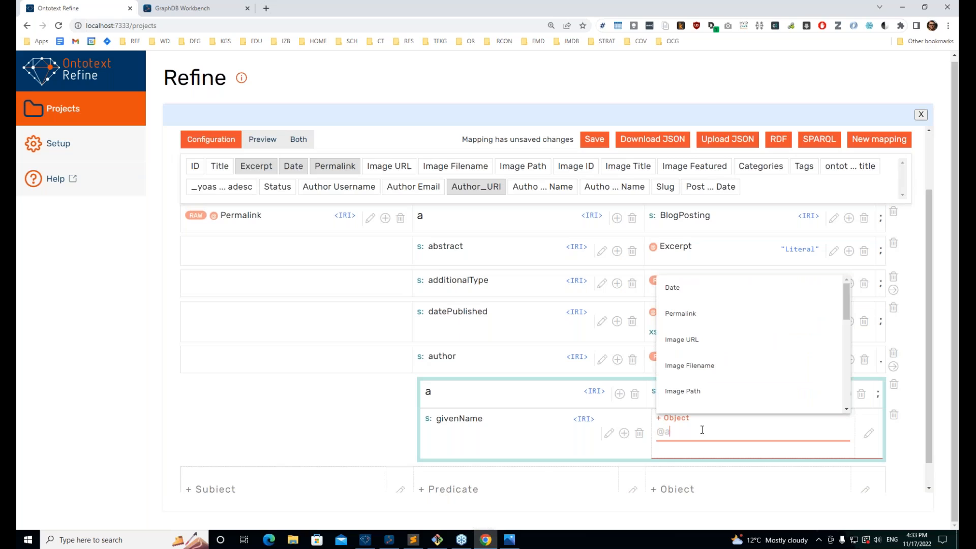
type("ut")
key("Up")
key("Up")
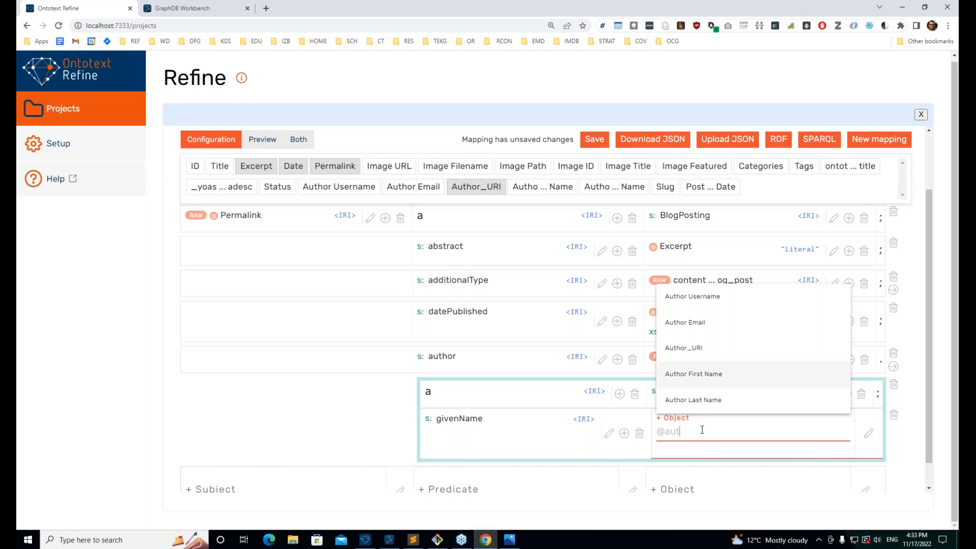
key("Return")
Step: Add a familyName predicate with the Author Last Name column as its object
left_click(620, 424)
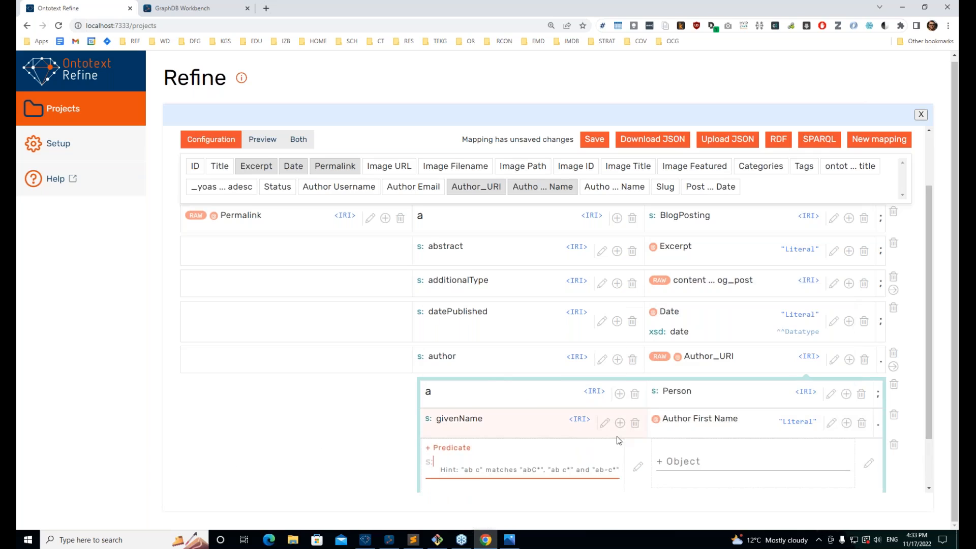
type("familyName")
key("Return")
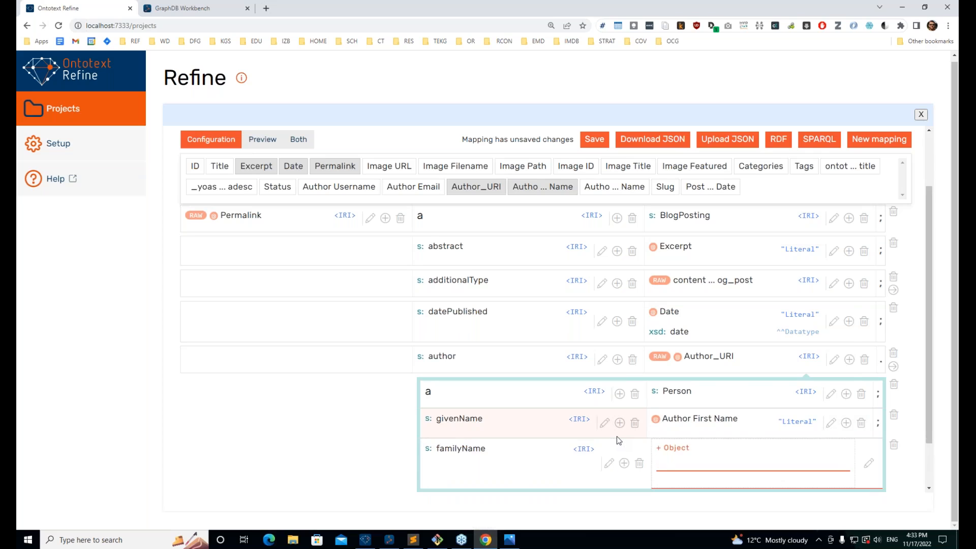
type("@Auth")
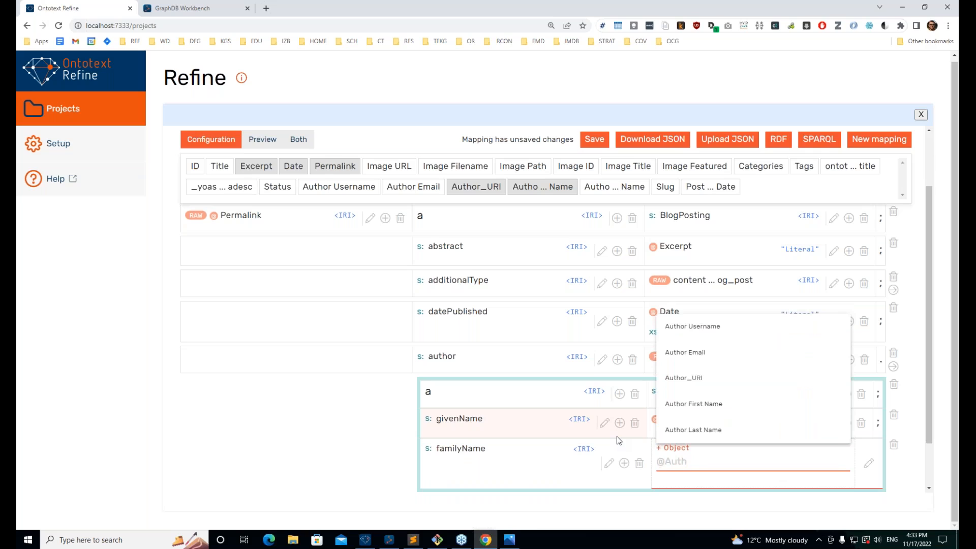
key("Down")
key("Down")
key("Down")
key("Down")
key("Down")
key("Down")
key("Up")
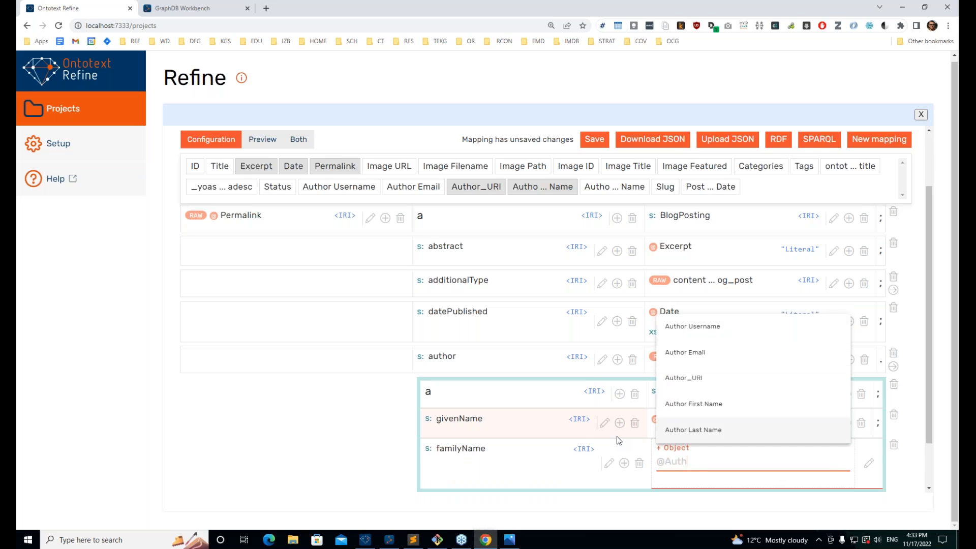
key("Return")
Step: Add an s:name predicate row below familyName on the Person
key("alt+Tab")
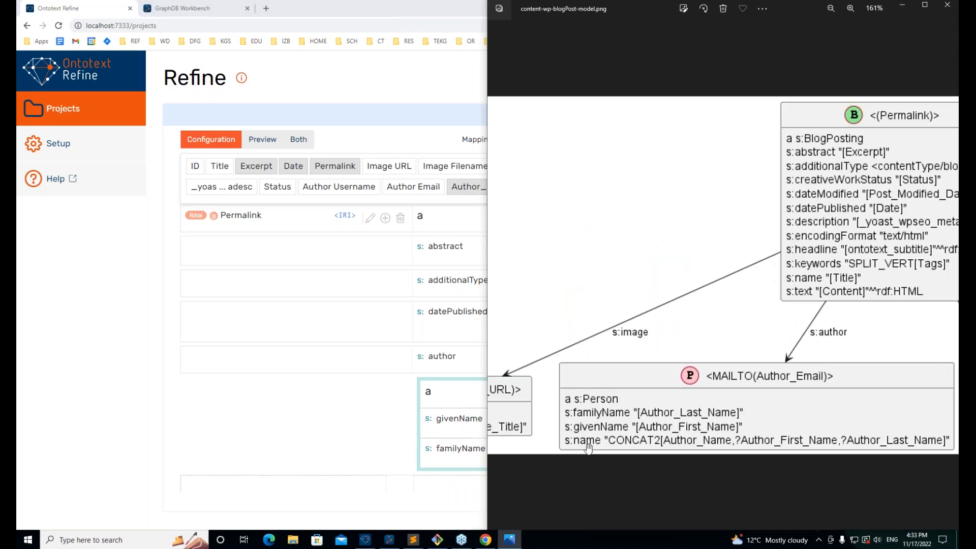
scroll(593, 439, "down", 2)
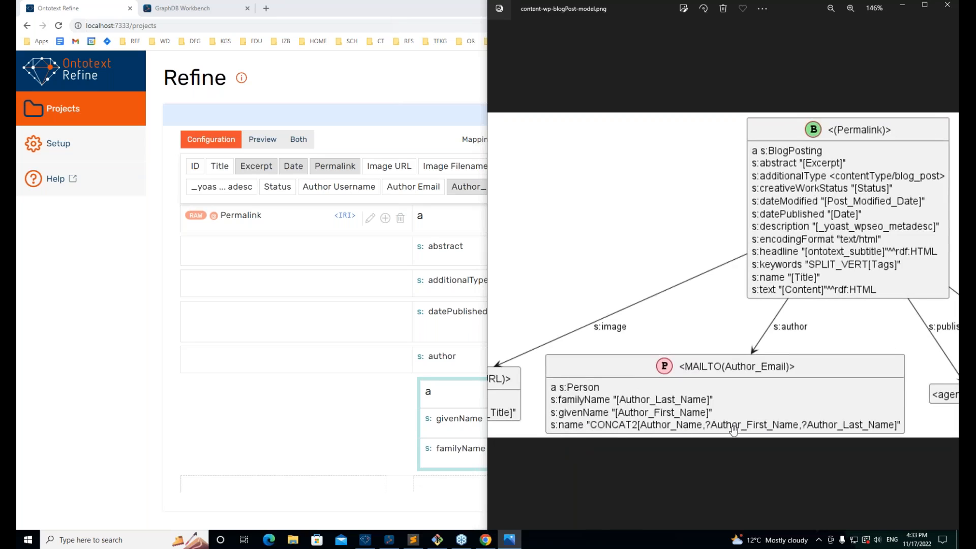
left_click(441, 465)
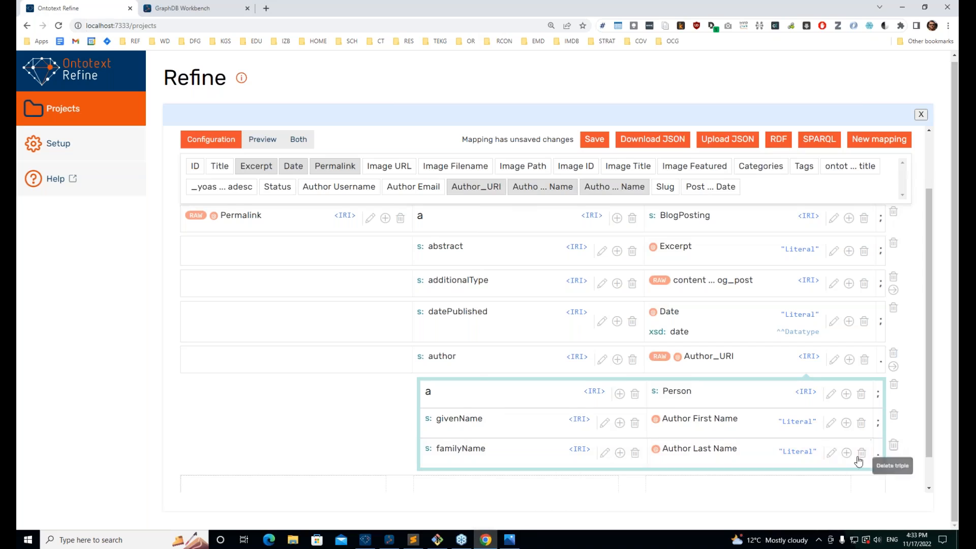
left_click(618, 455)
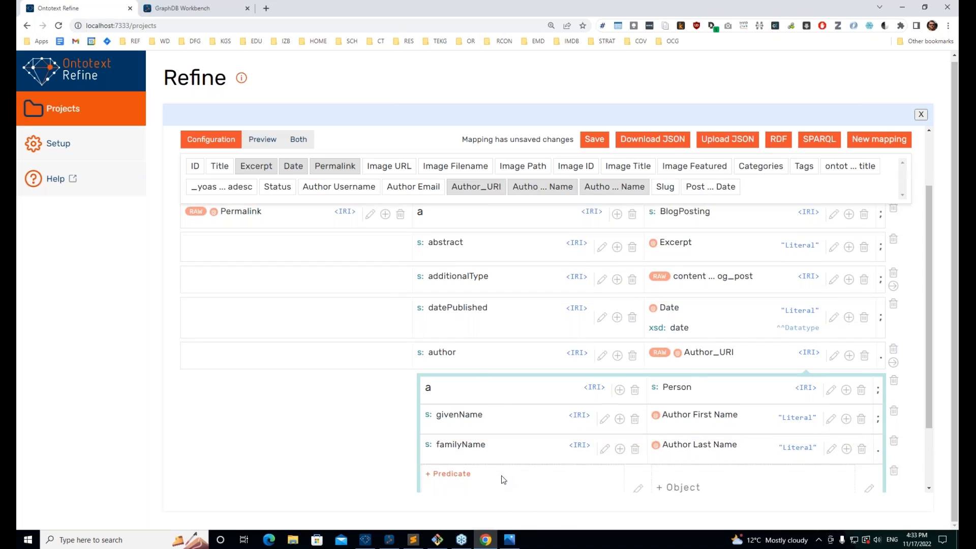
type("s:name")
key("Return")
Step: Switch the s:name object to a GREL source and begin typing cells['Author First Name'].value
scroll(584, 432, "down", 2)
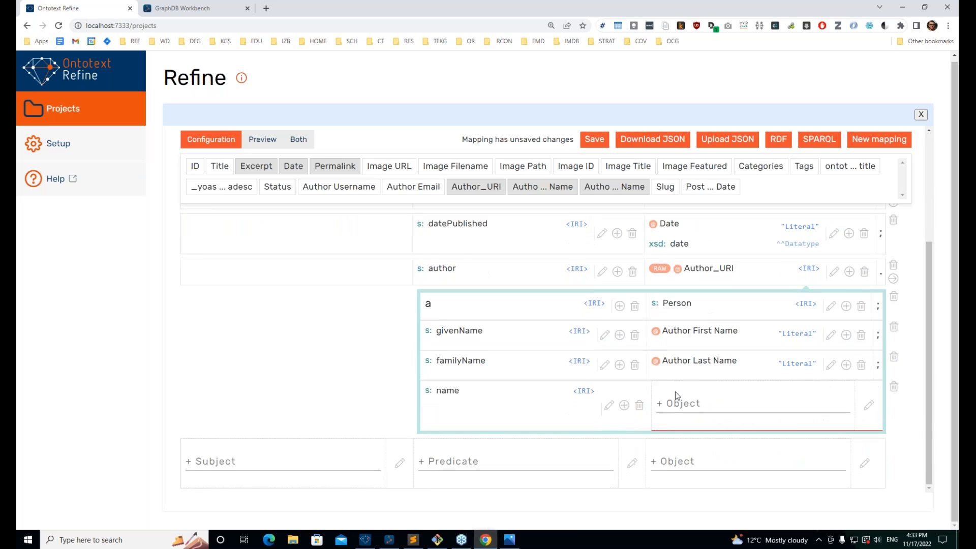
left_click(675, 399)
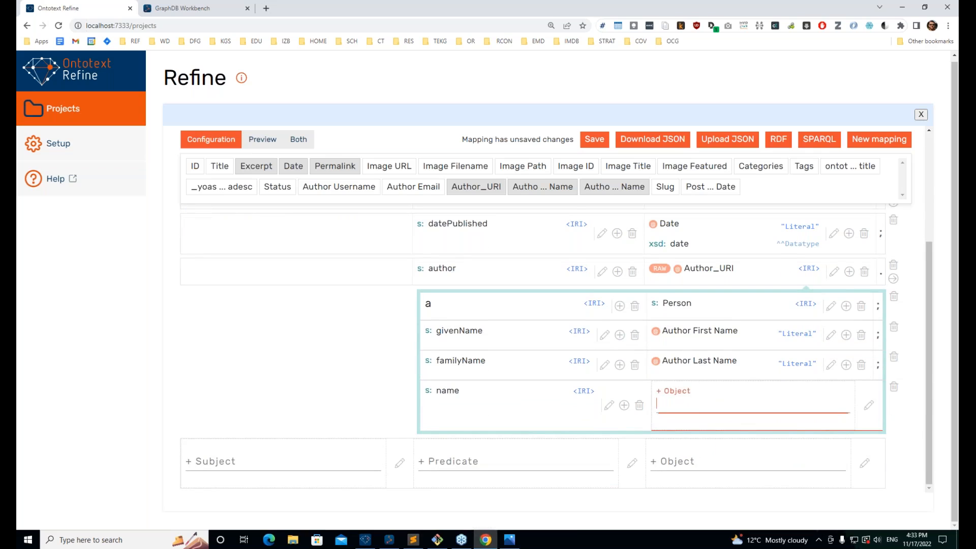
left_click(867, 408)
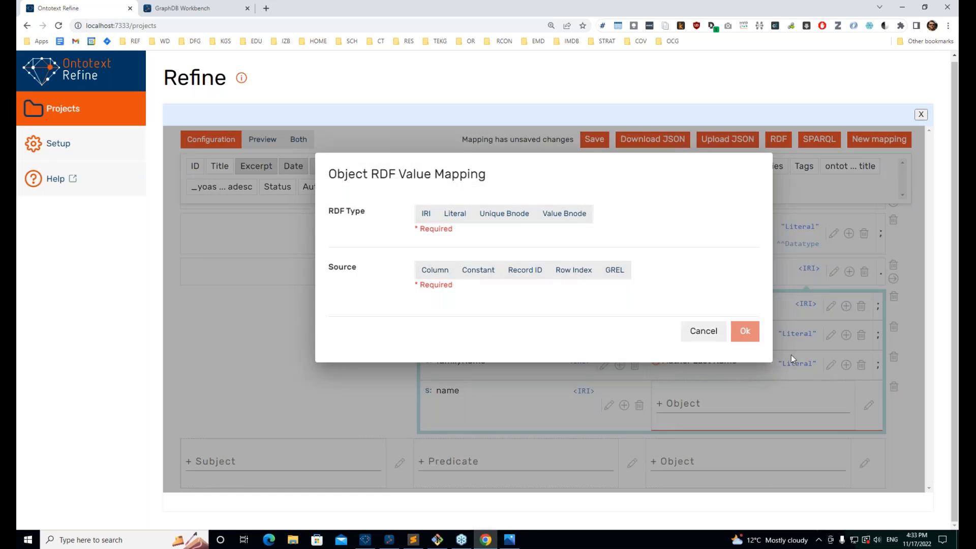
left_click(614, 272)
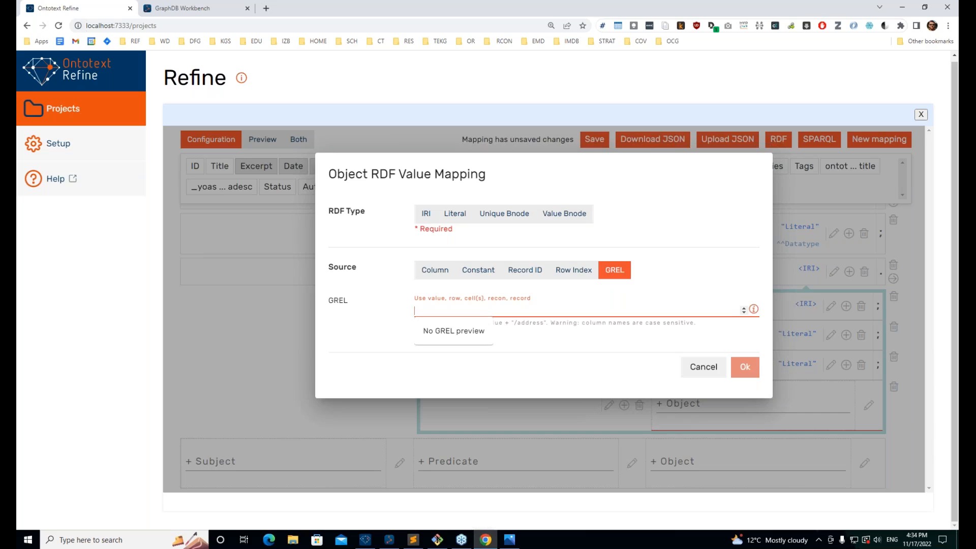
type("cel")
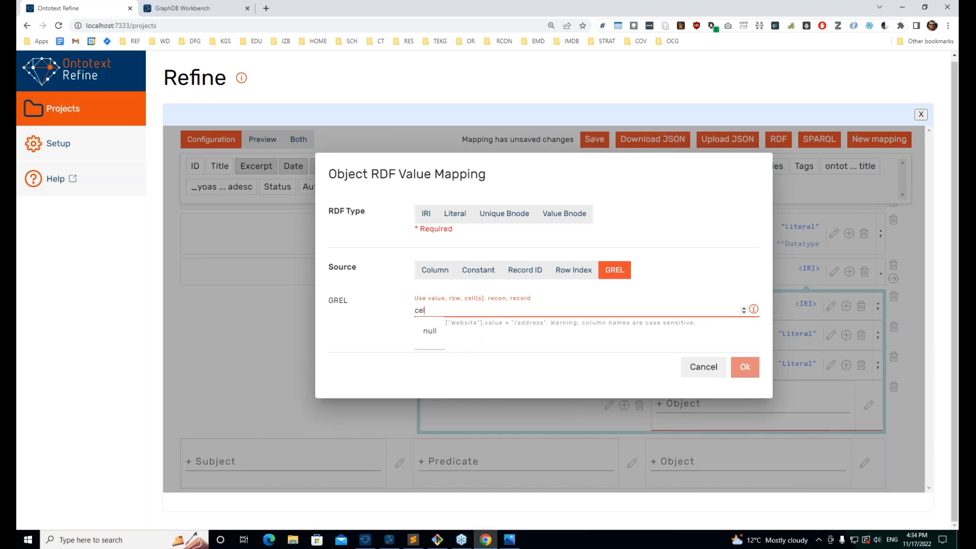
type("ls['Au")
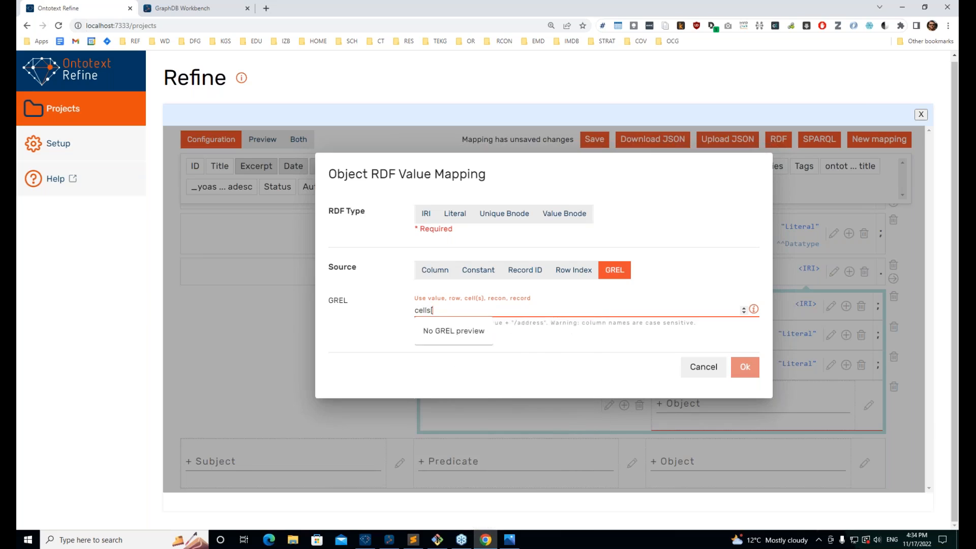
type("thio")
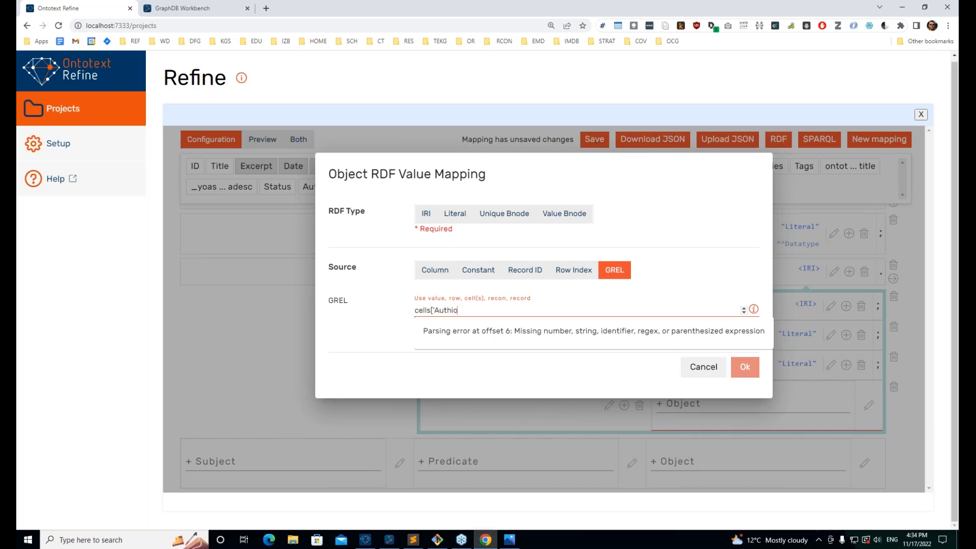
key("BackSpace")
type("o")
key("alt+Tab")
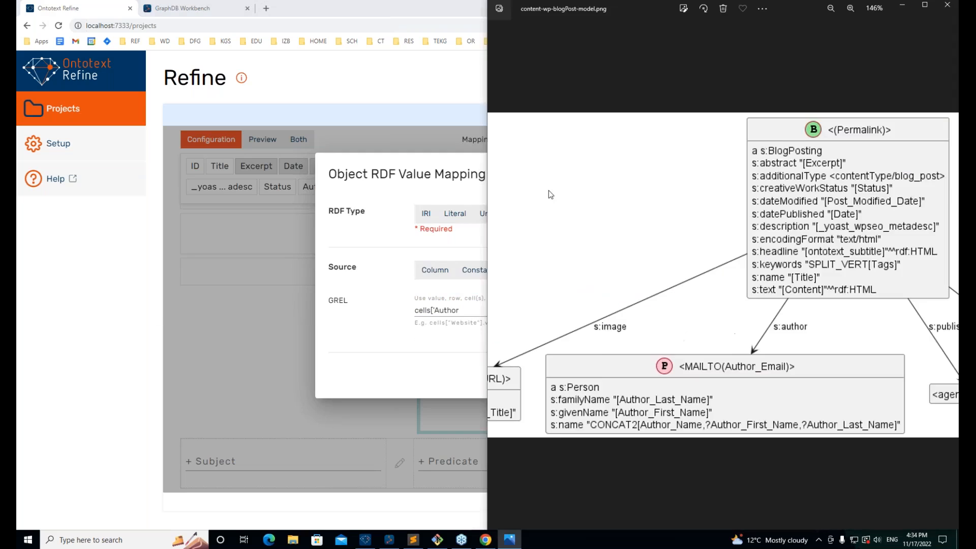
key("alt+Tab")
type("First")
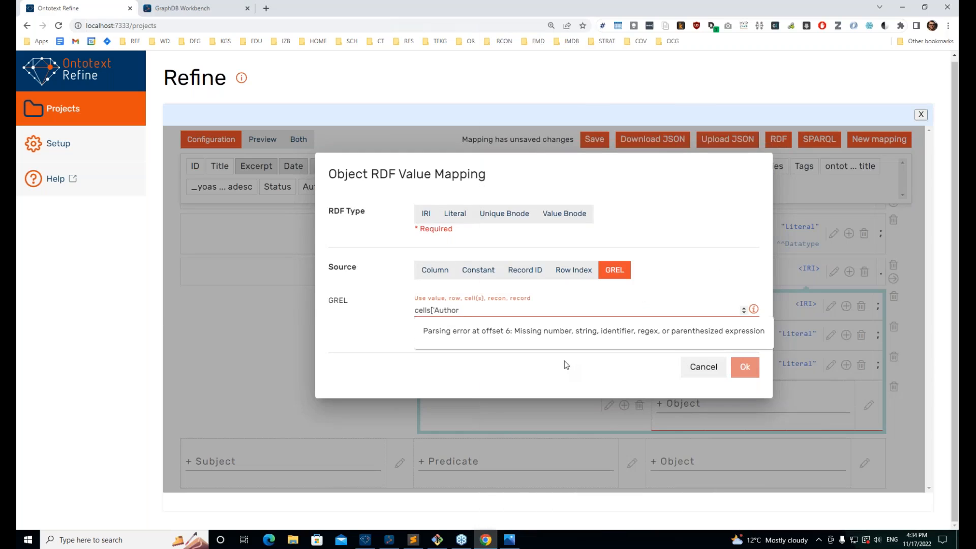
type(" Name'].")
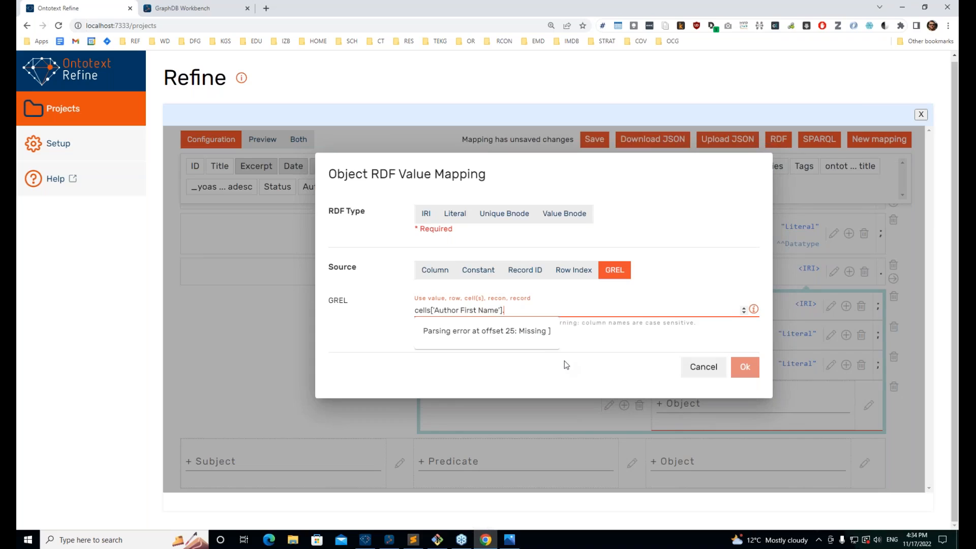
type("value +")
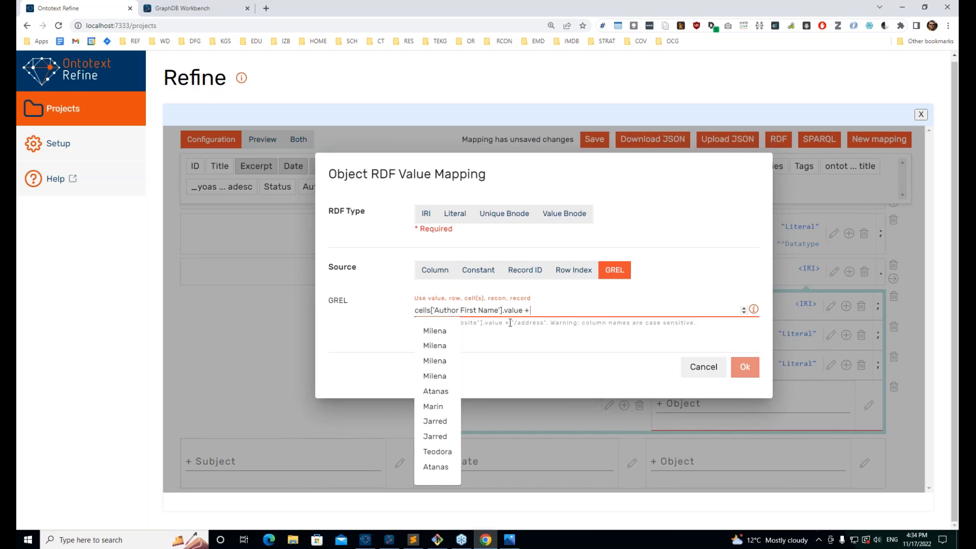
Step: Duplicate the first-name expression and change the copy to cells['Author Last Name'].value
key("shift+Left")
key("shift+Left")
key("shift+Left")
key("shift+Left")
key("shift+Left")
key("shift+Left")
key("shift+Left")
key("shift+Left")
key("shift+Left")
key("shift+Left")
key("shift+Left")
key("shift+Left")
key("shift+Left")
key("shift+Left")
key("shift+Left")
key("shift+Left")
key("shift+Left")
key("shift+Left")
key("shift+Left")
key("shift+Left")
key("ctrl+c")
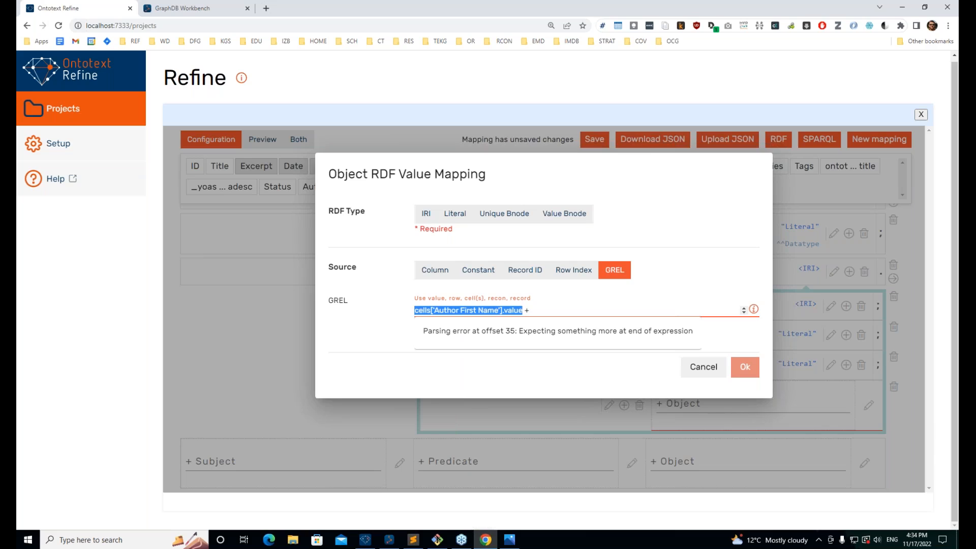
key("Right")
key("Tab")
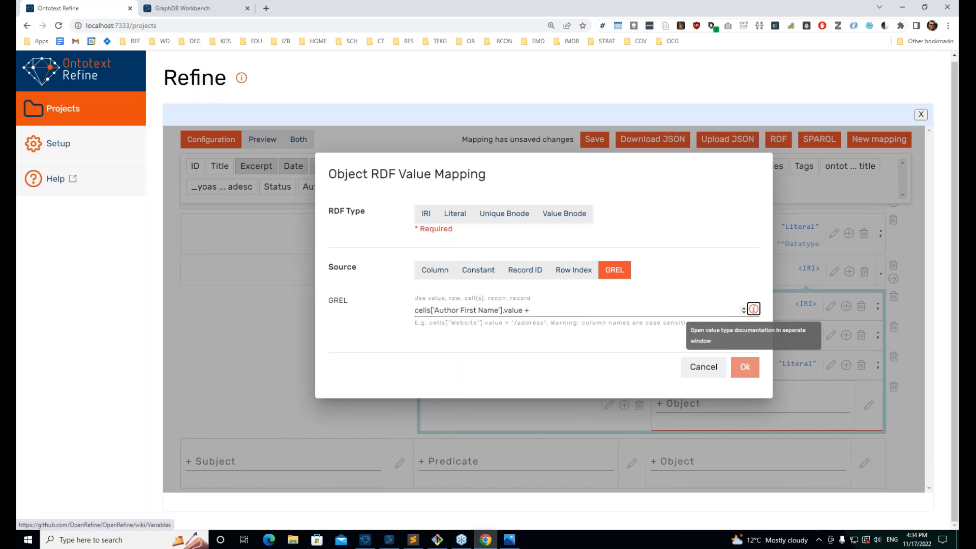
left_click(539, 310)
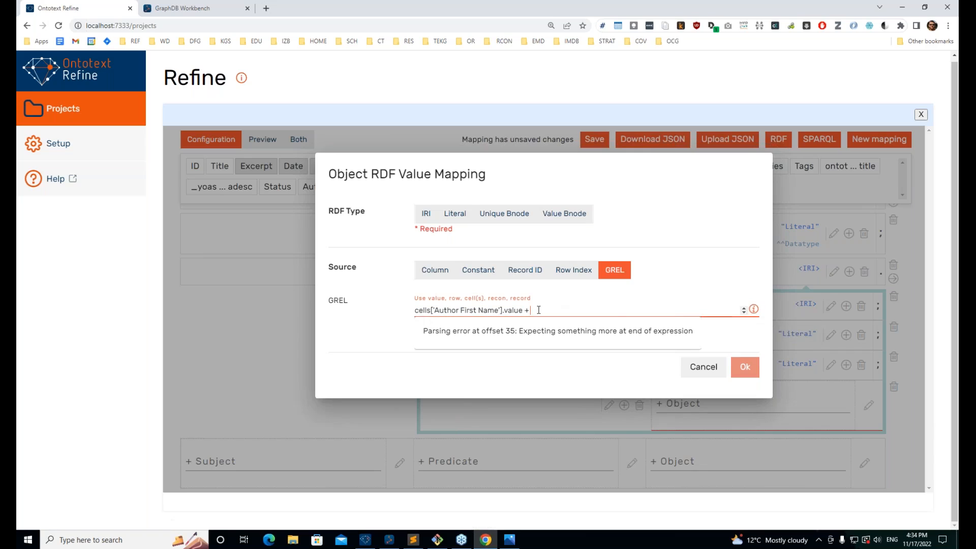
key("ctrl+v")
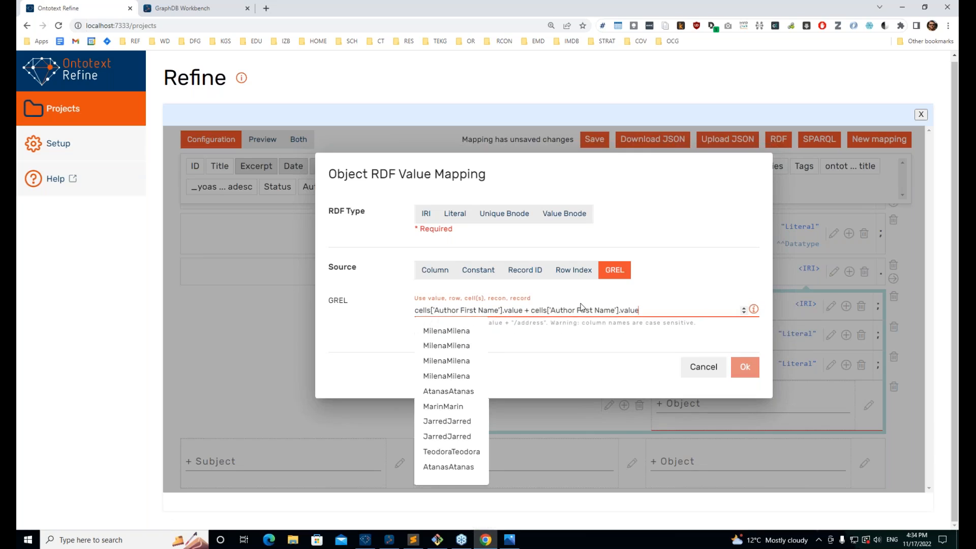
double_click(581, 310)
type("Last")
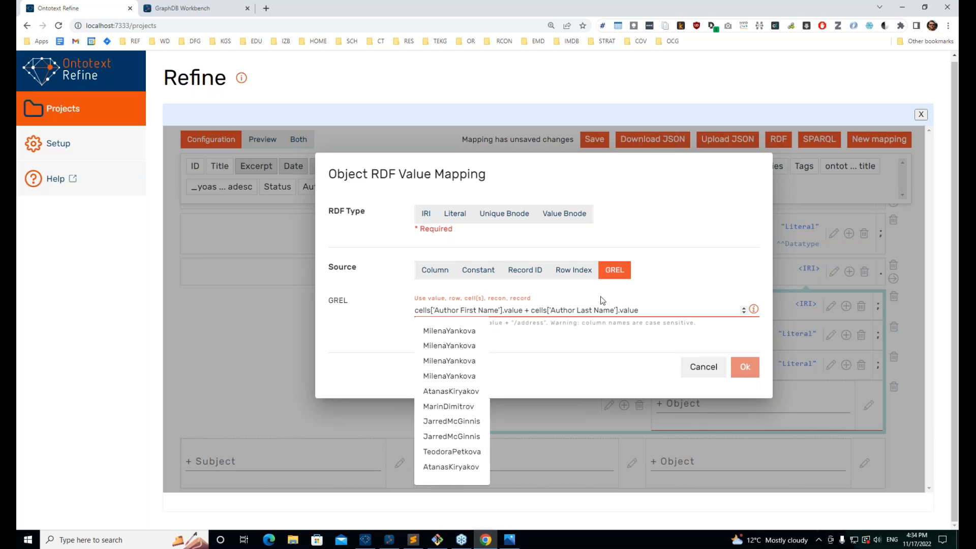
left_click(450, 330)
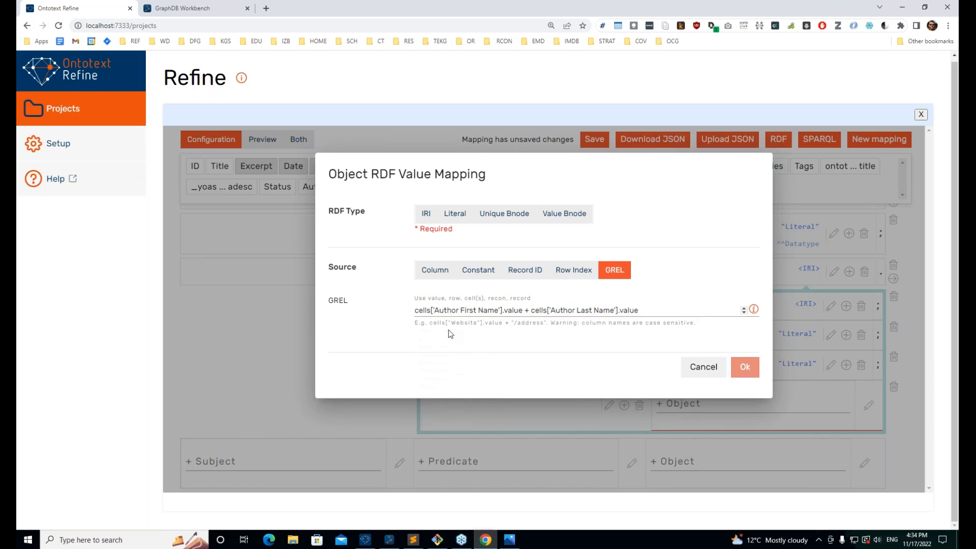
Step: Join the two names with + " " + and save s:name as a Literal
left_click(644, 308)
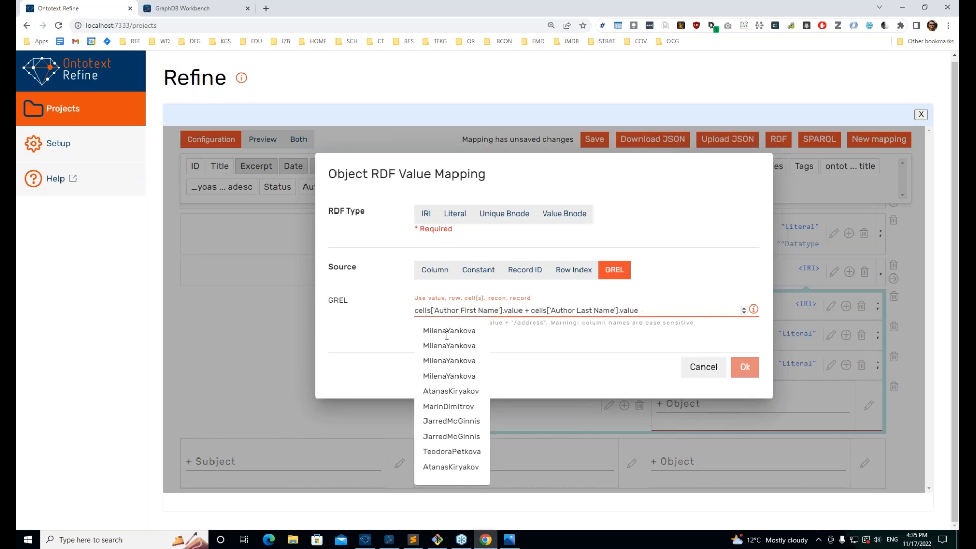
left_click(526, 310)
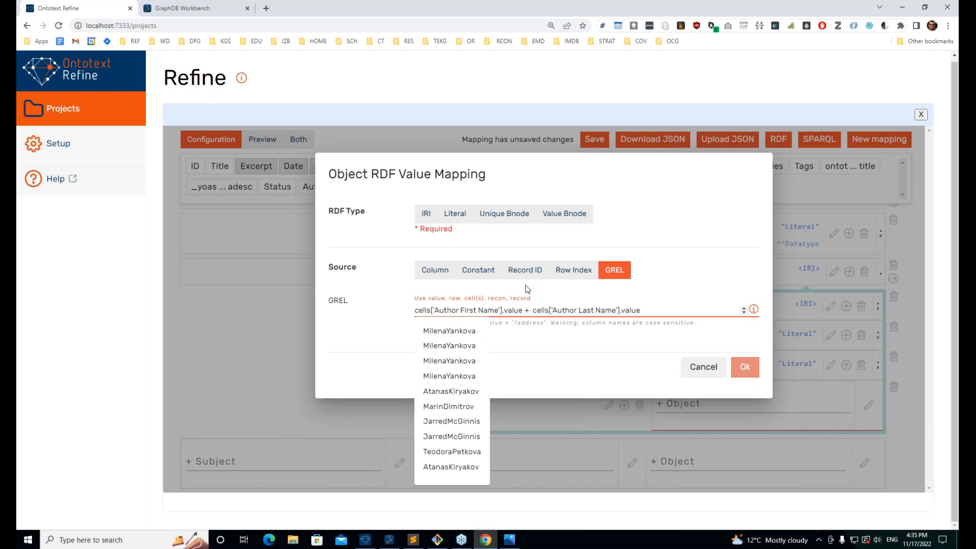
type("\" \" '")
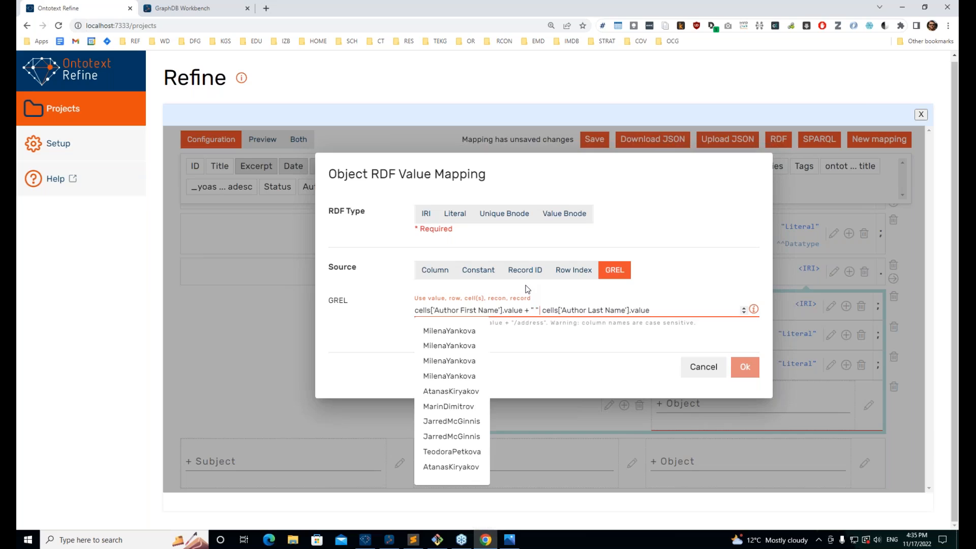
key("BackSpace")
type("+")
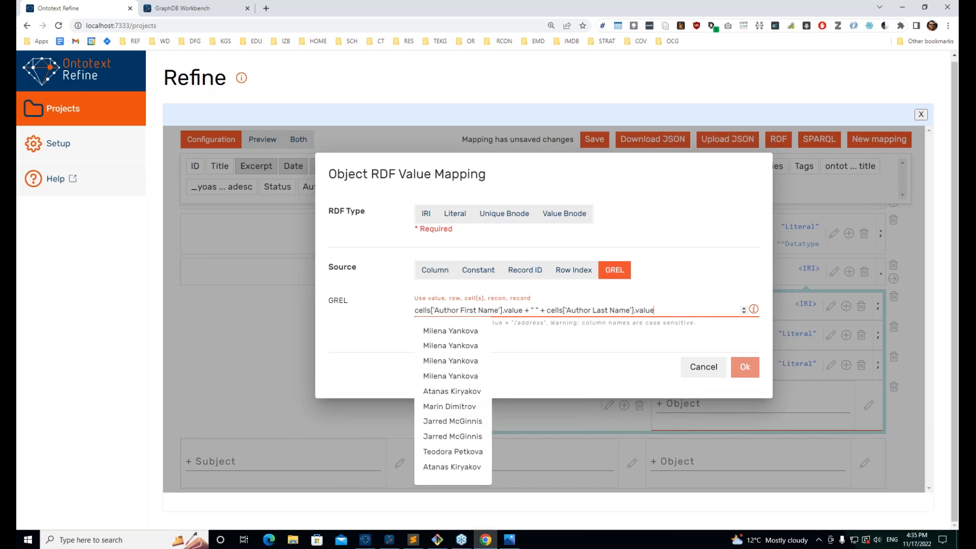
left_click(455, 214)
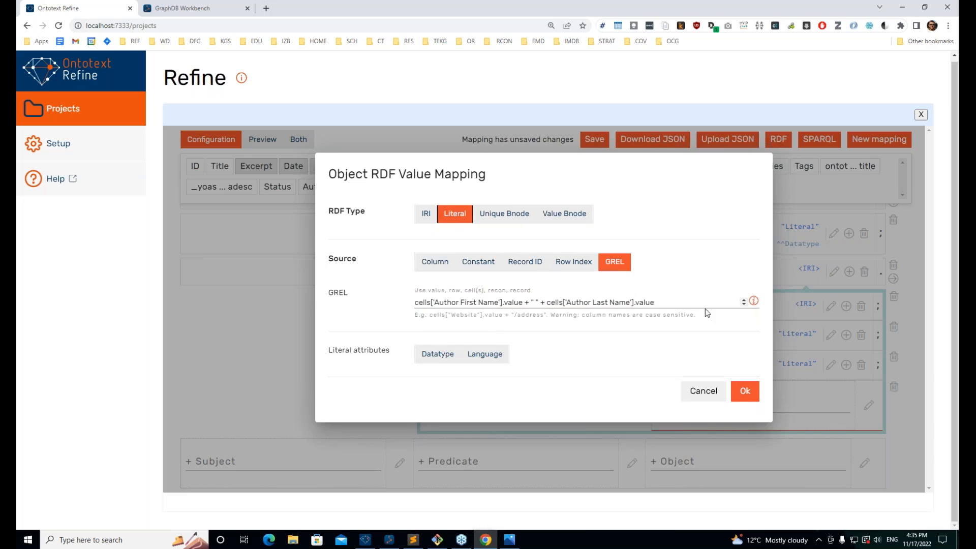
left_click(742, 393)
Step: Show the mapping in Preview mode with rendered blog-post and author values
scroll(593, 366, "up", 5)
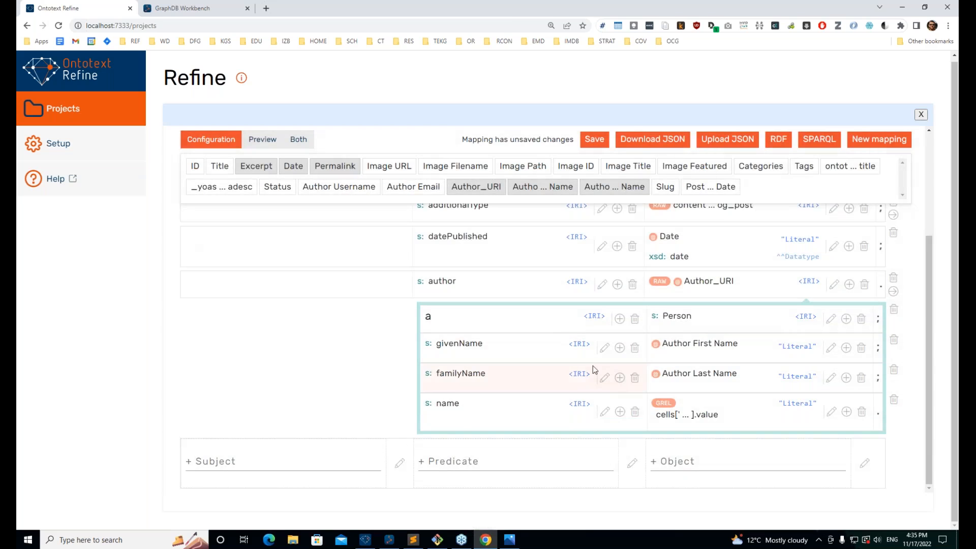
scroll(534, 366, "down", 5)
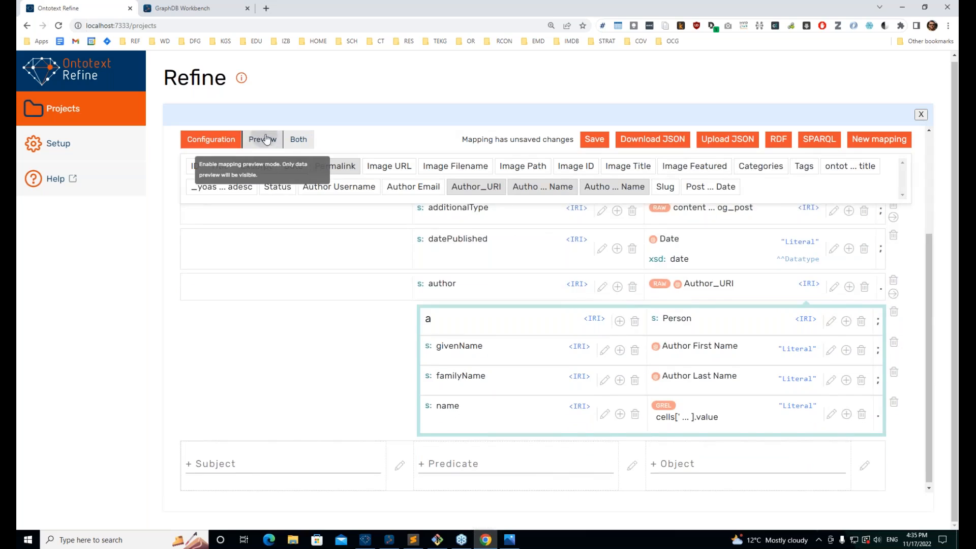
left_click(258, 138)
scroll(510, 261, "up", 3)
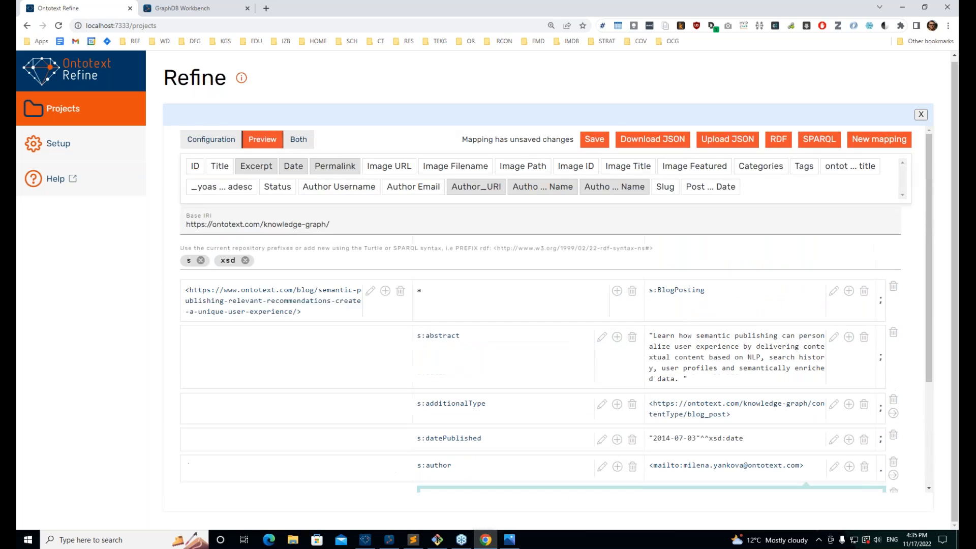
scroll(559, 387, "down", 3)
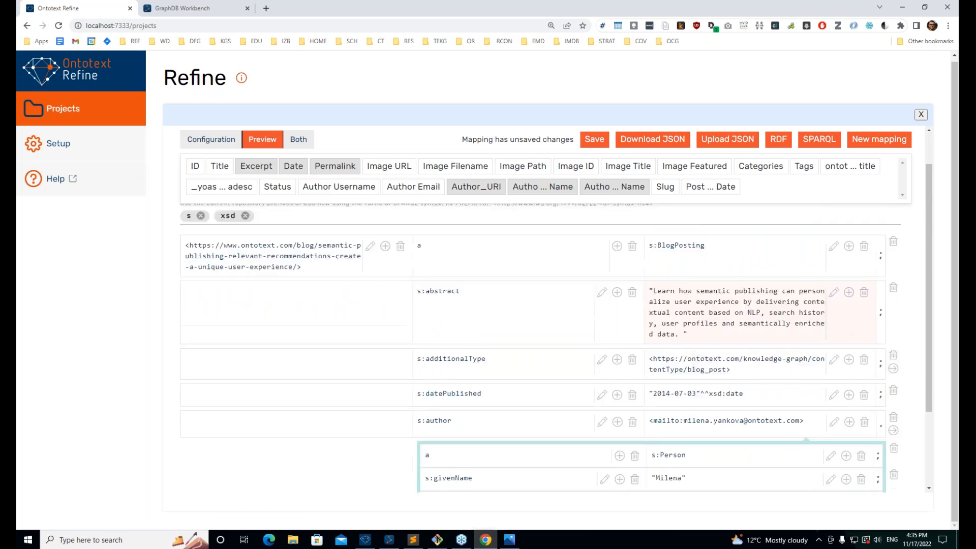
scroll(478, 426, "up", 3)
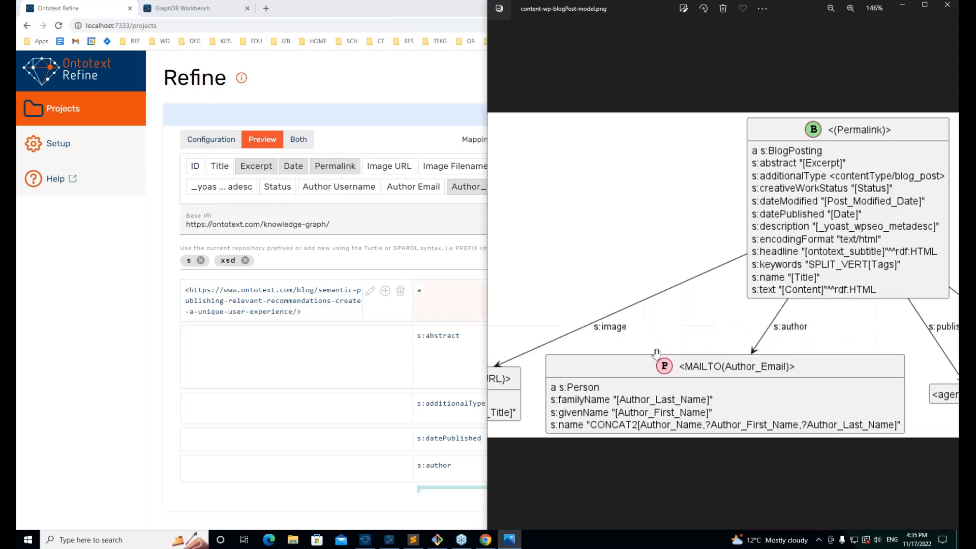
Step: Bring up content-wp-blogPost-model.png in Photos, zoomed in and panned to the publisher link
key("alt+Tab")
scroll(835, 263, "up", 3)
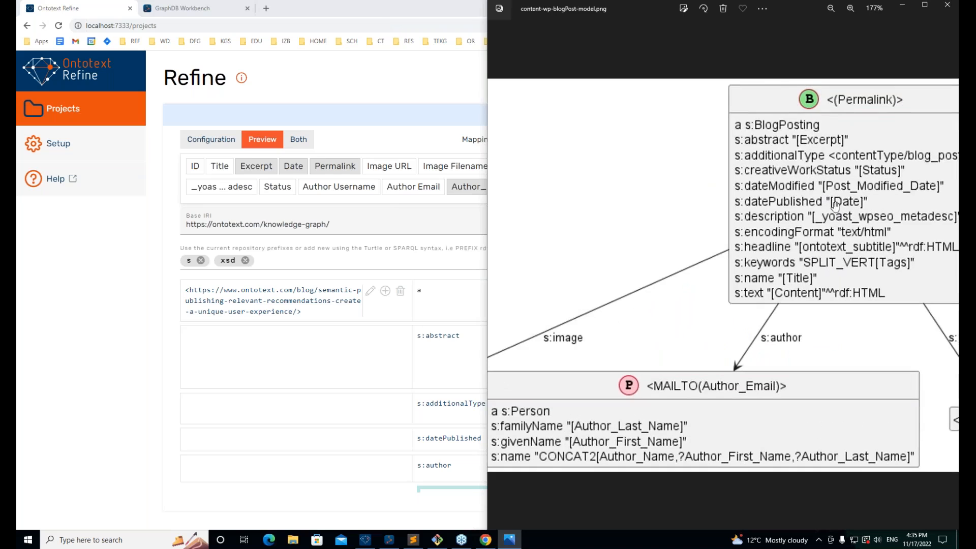
left_click_drag(894, 233, 748, 237)
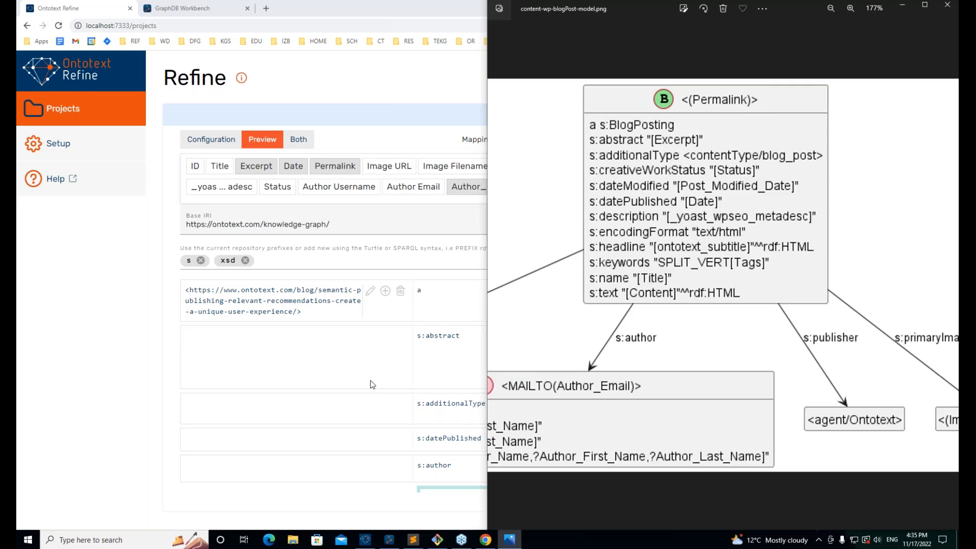
Step: Enter s:keywords as a new blog-post predicate, confirm it, and return to configuration view
left_click(419, 245)
scroll(617, 315, "down", 3)
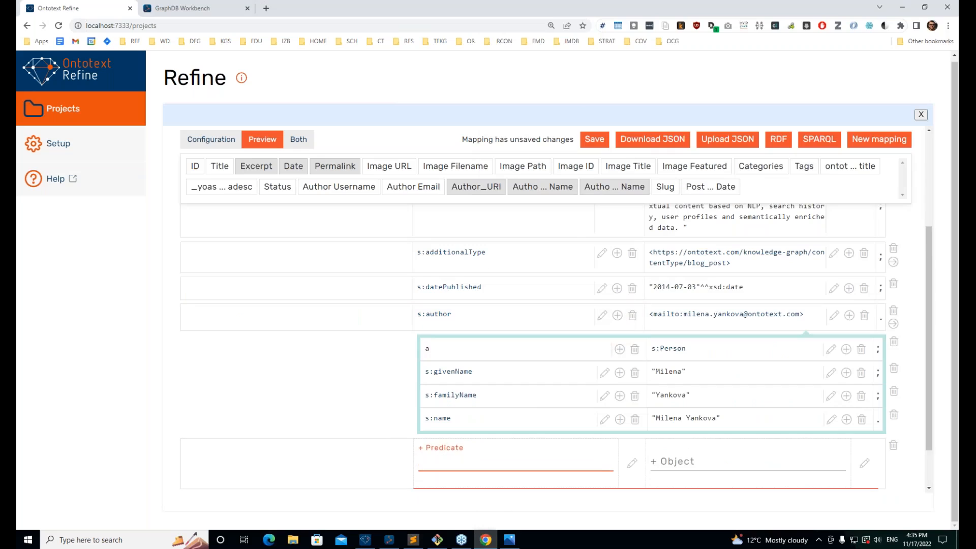
type("s:ke")
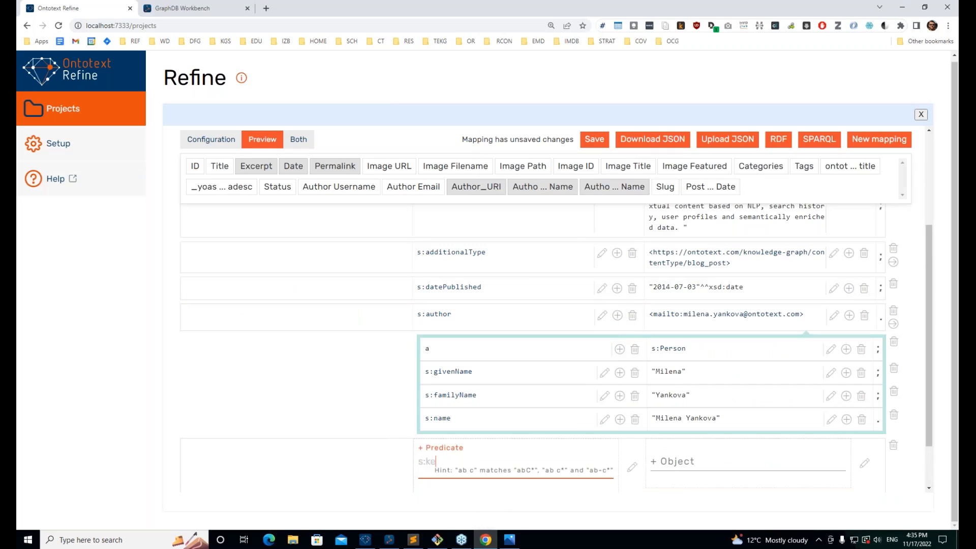
type("ywords")
left_click(665, 461)
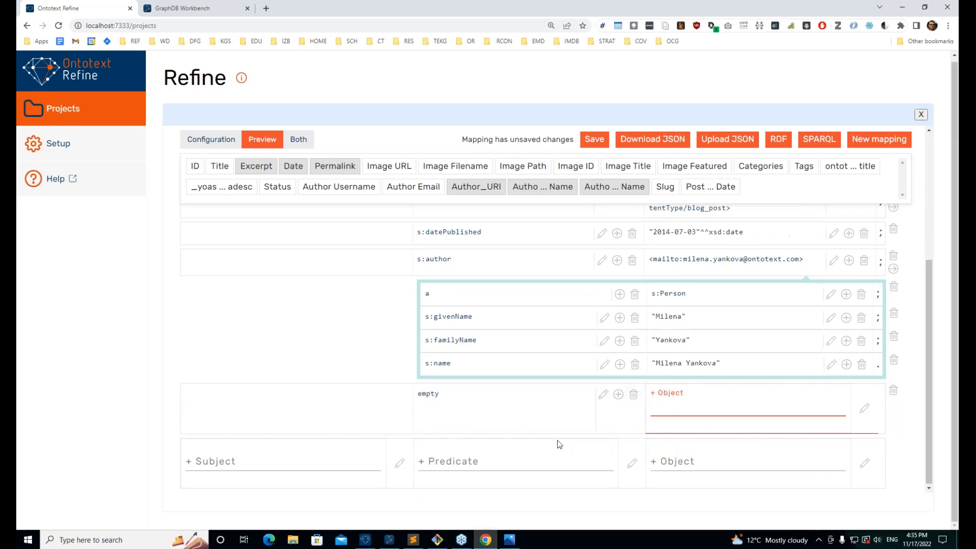
left_click(603, 395)
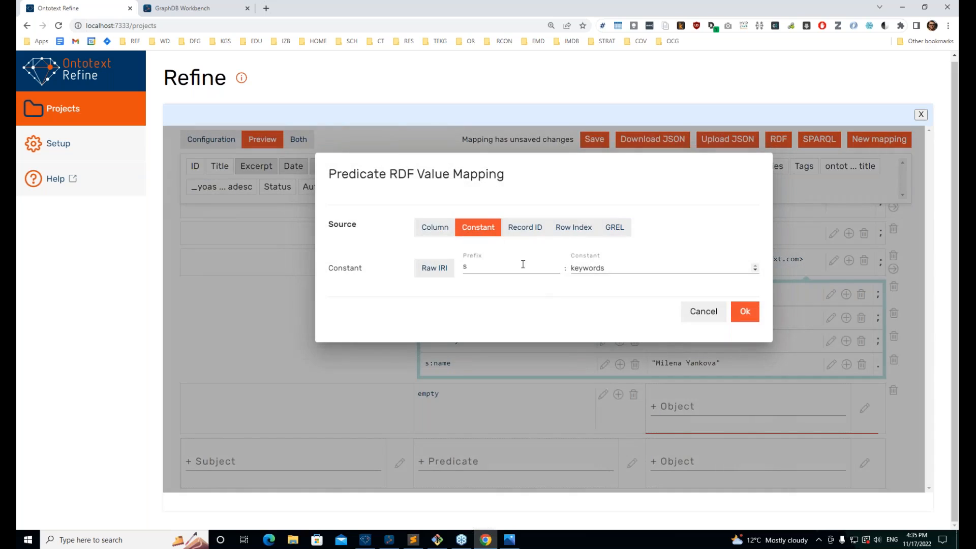
left_click(745, 311)
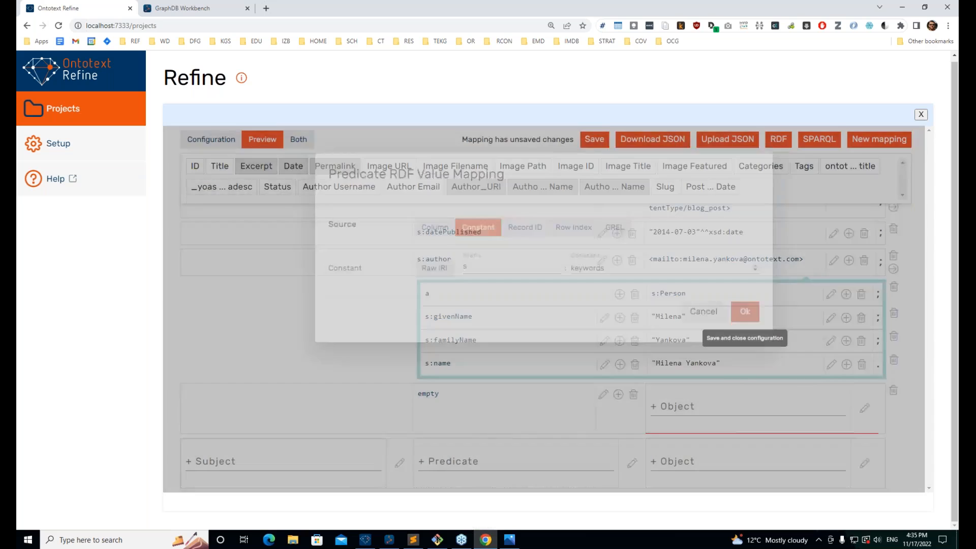
left_click(218, 138)
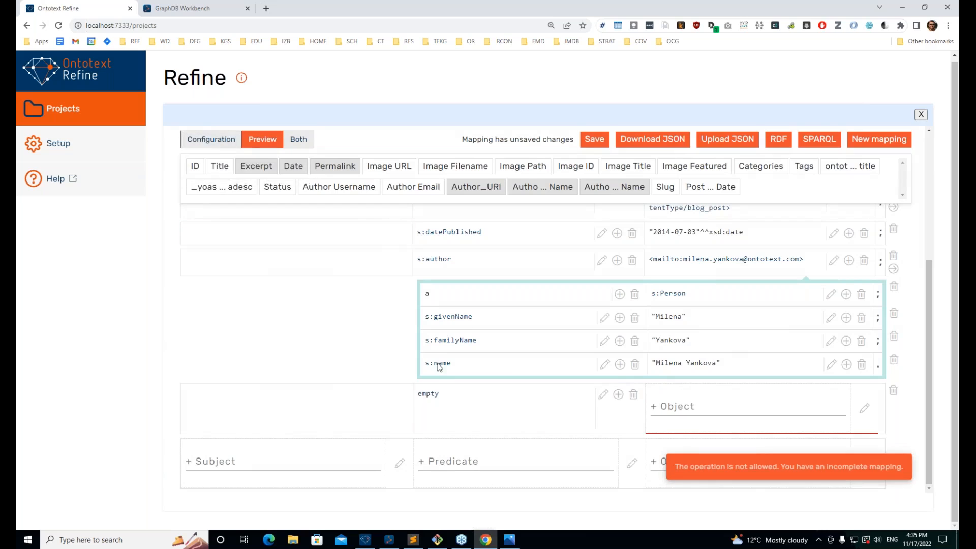
left_click(682, 406)
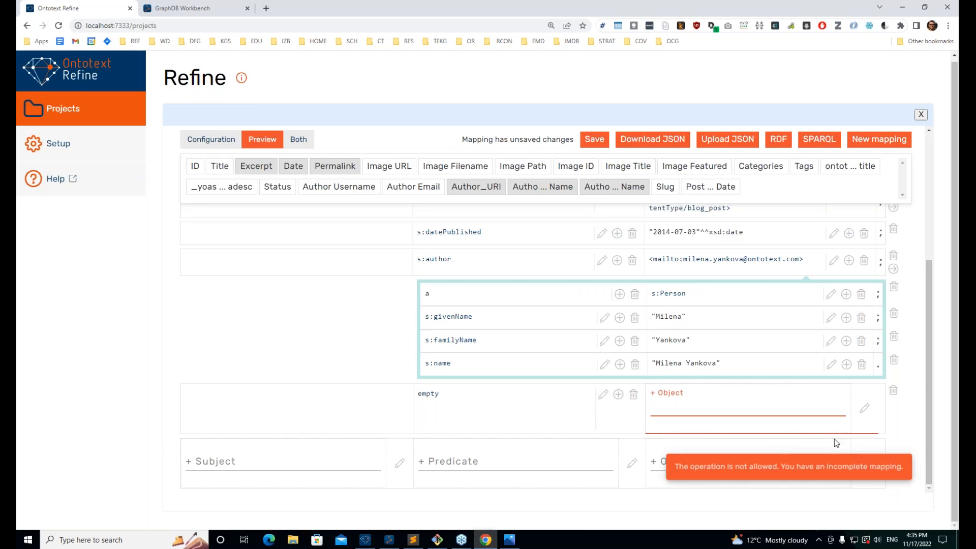
Step: Set the s:keywords object to GREL split(cells["Tags"].value,"|") as a Literal
left_click(864, 408)
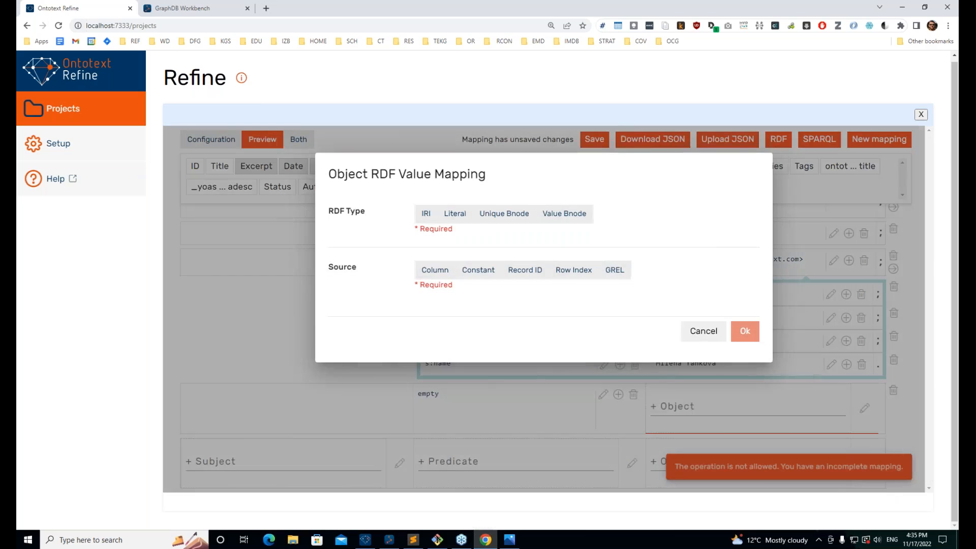
left_click(613, 270)
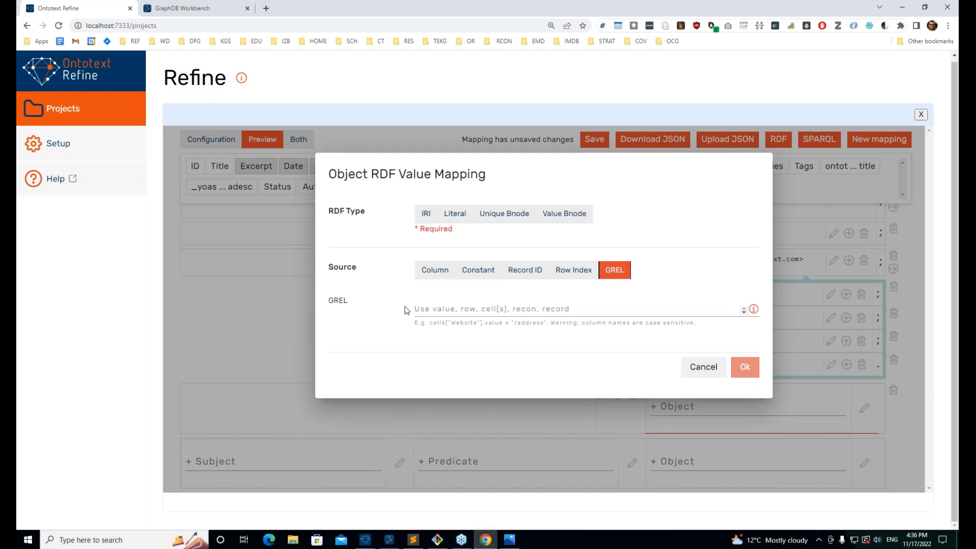
left_click(460, 309)
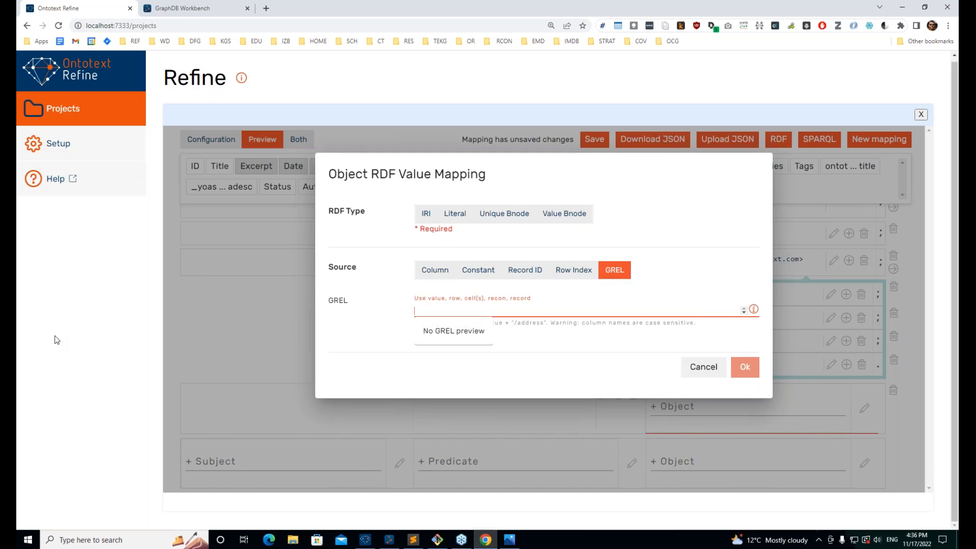
type("split")
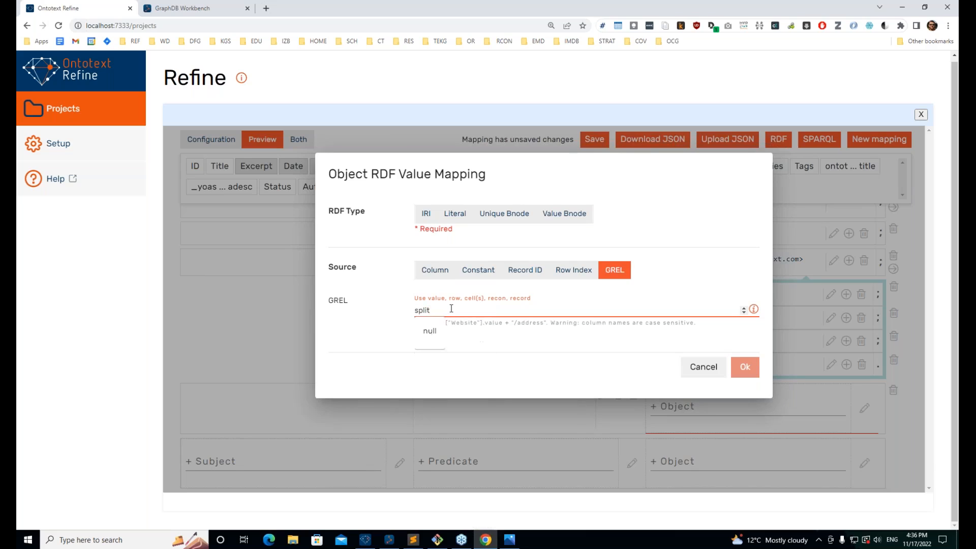
type("(cells[\"Tags")
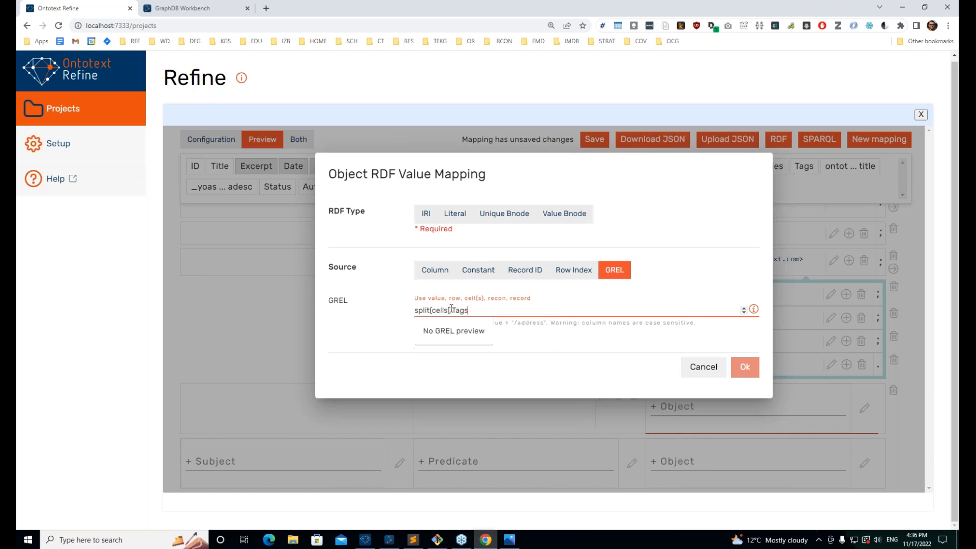
type("\"")
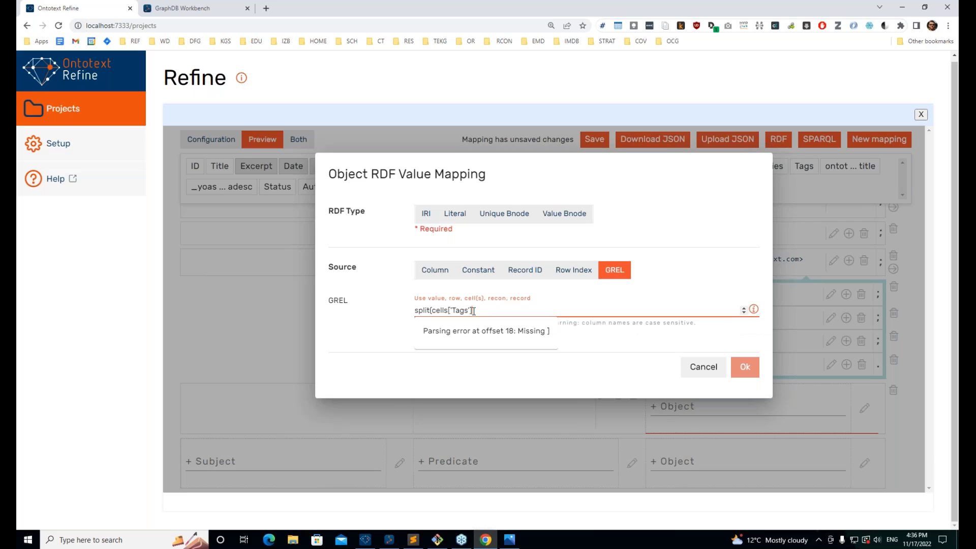
type("].valuer")
key("BackSpace")
type(",\"|")
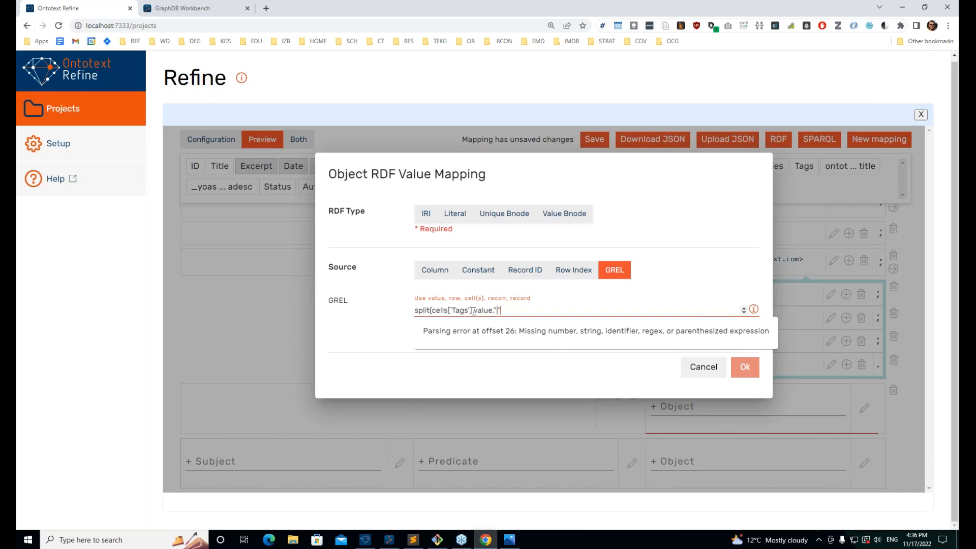
type("\"")
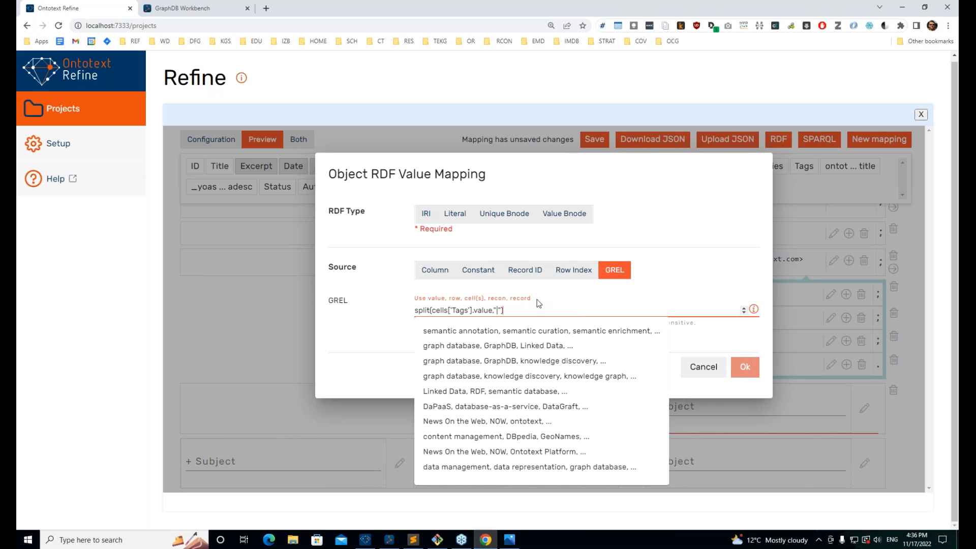
left_click(388, 317)
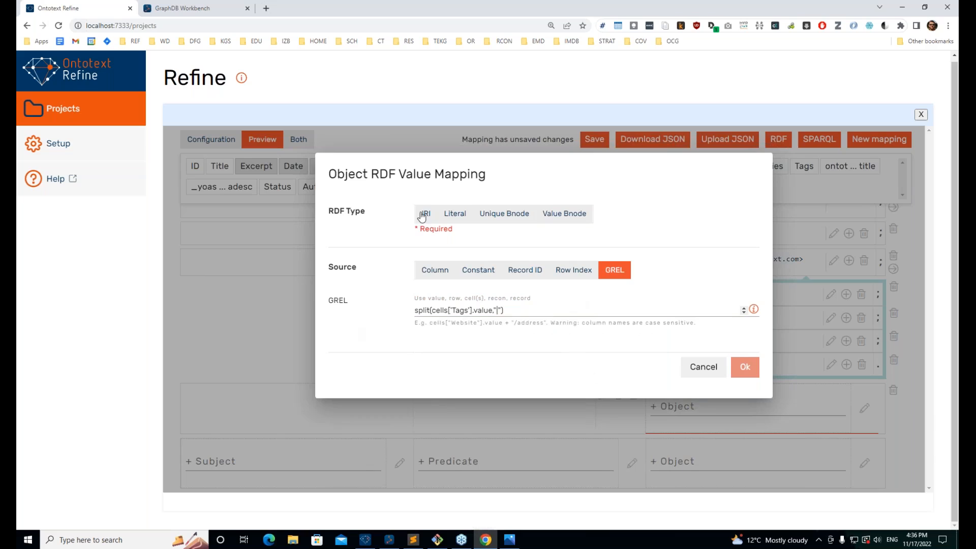
left_click(455, 216)
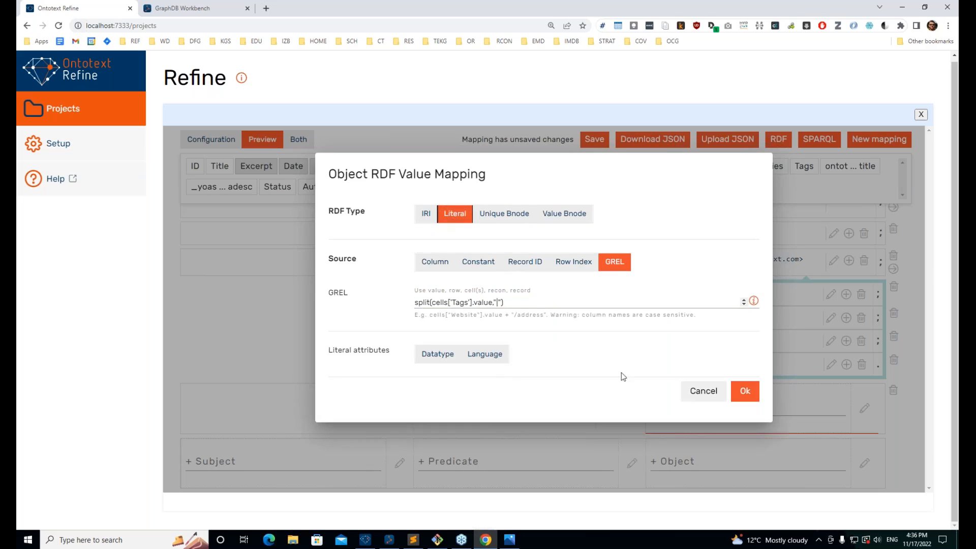
left_click(743, 391)
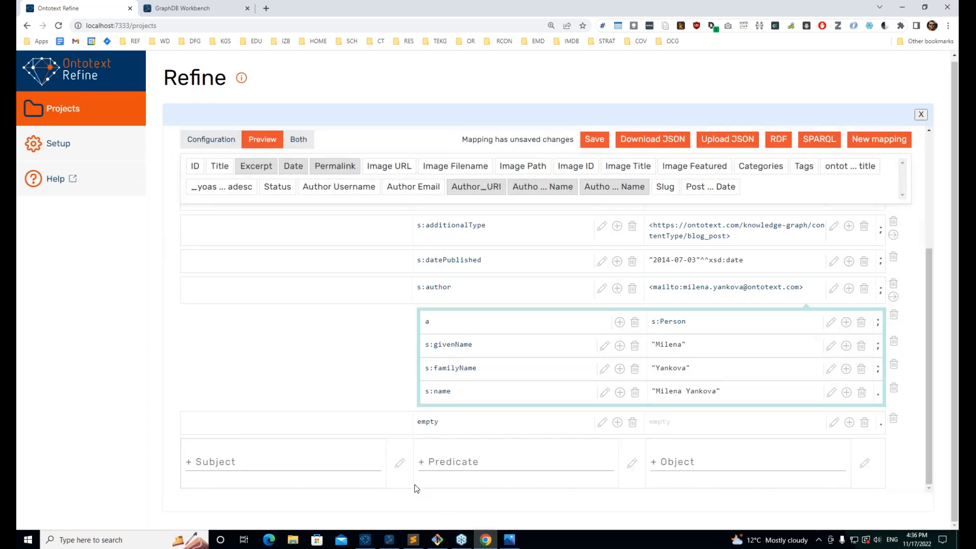
Step: Inspect the separate keyword values in the preview
scroll(405, 359, "down", 2)
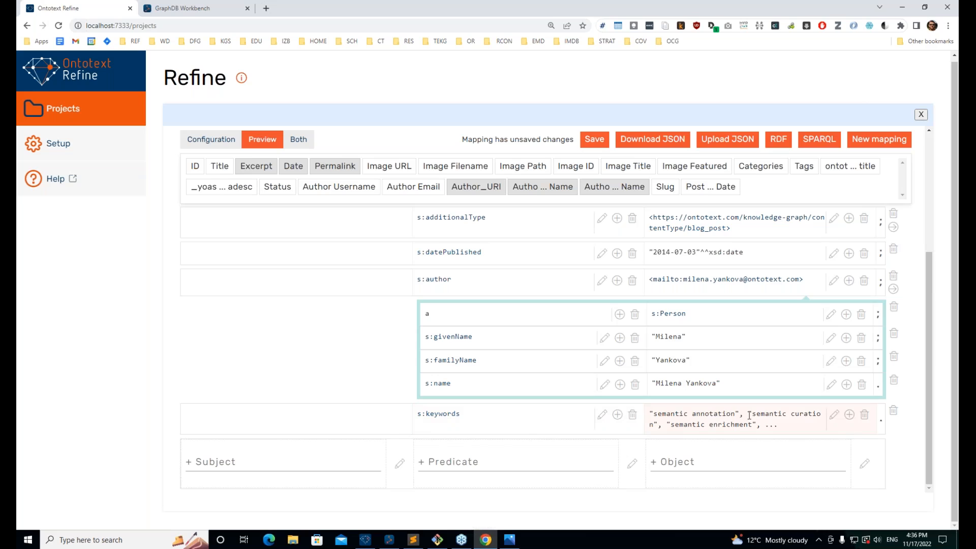
left_click_drag(749, 416, 709, 416)
left_click(740, 416)
double_click(740, 416)
left_click(509, 540)
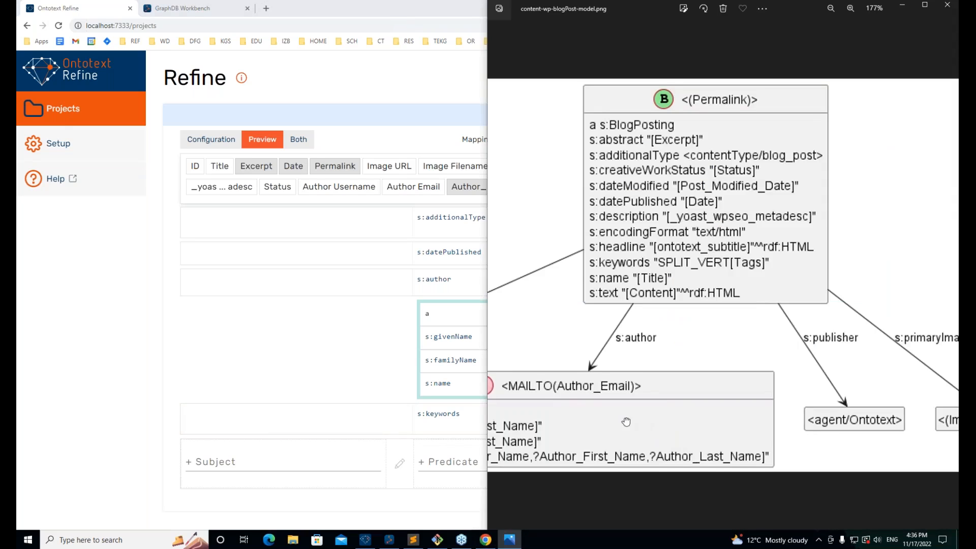
scroll(640, 424, "left", 5)
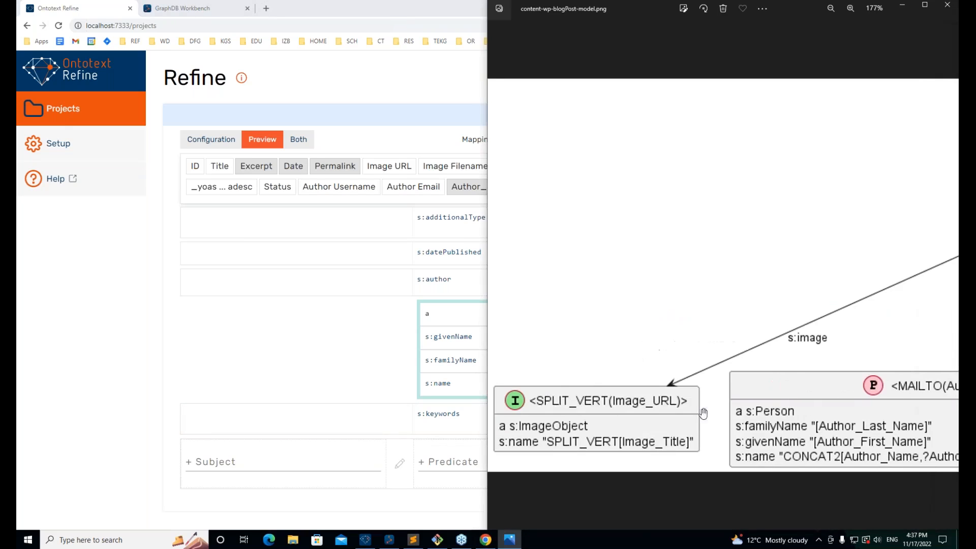
left_click(928, 278)
key("Left")
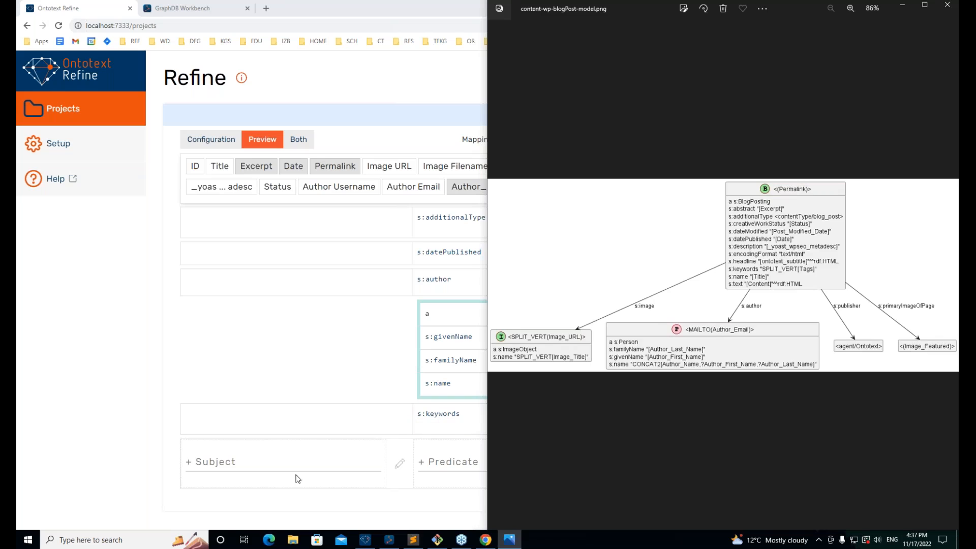
left_click(417, 437)
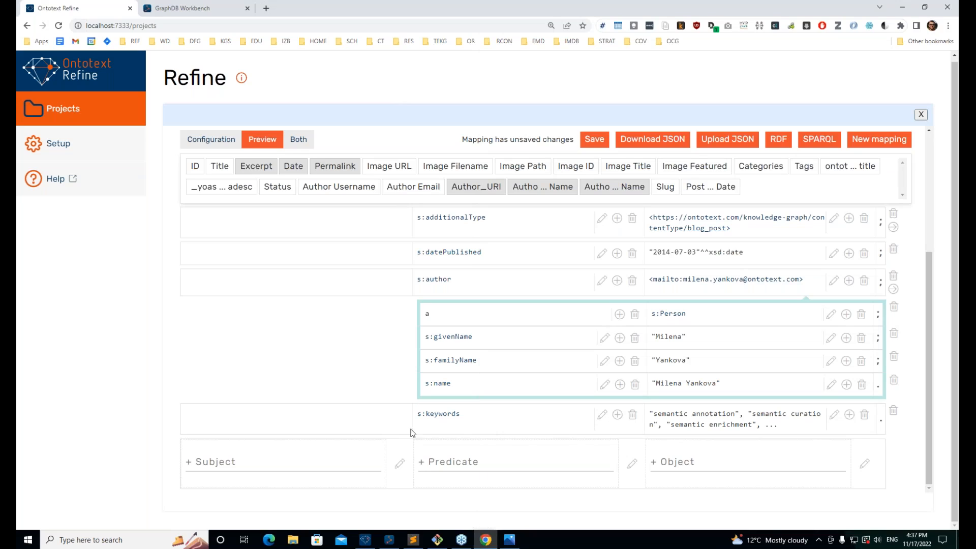
Step: Add an s:image predicate row below s:keywords and open its object's value mapping
left_click(420, 462)
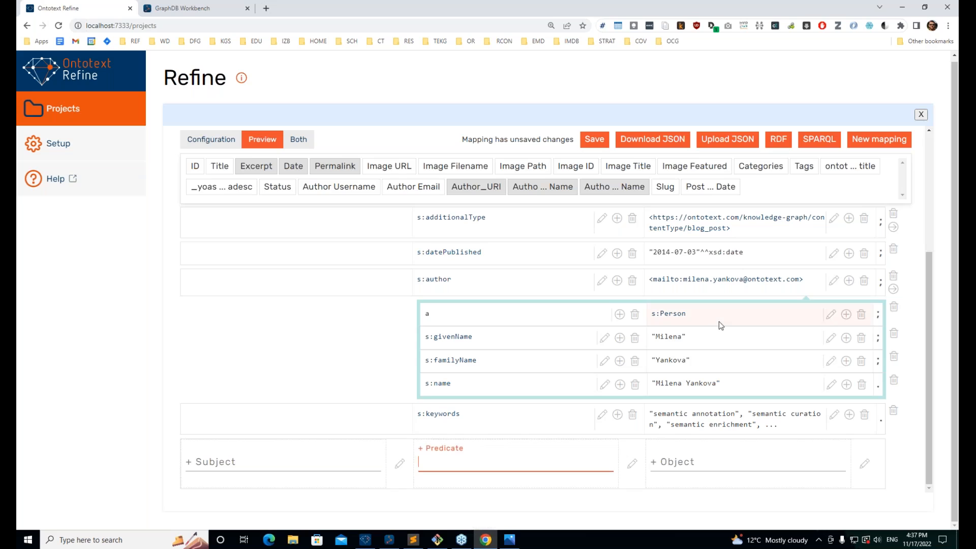
type("s:")
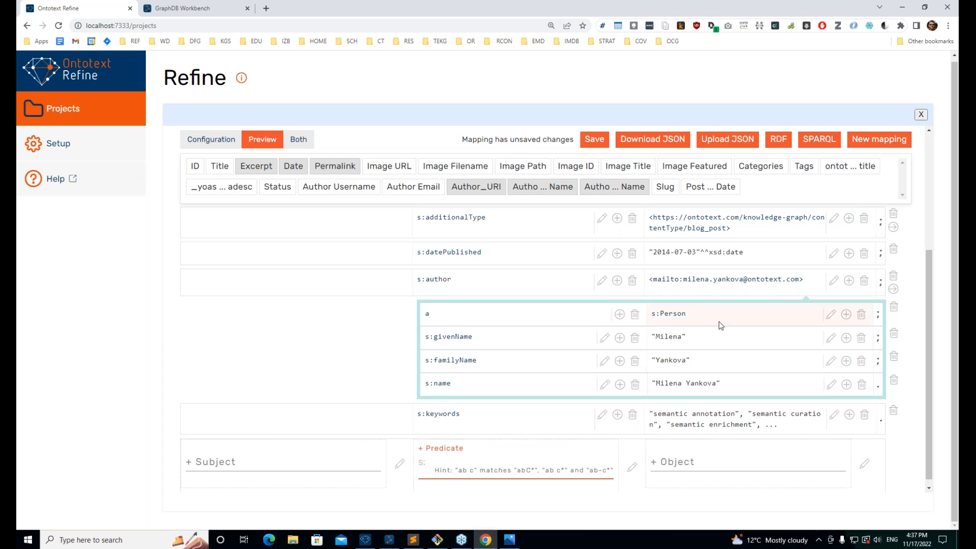
type("image")
key("Return")
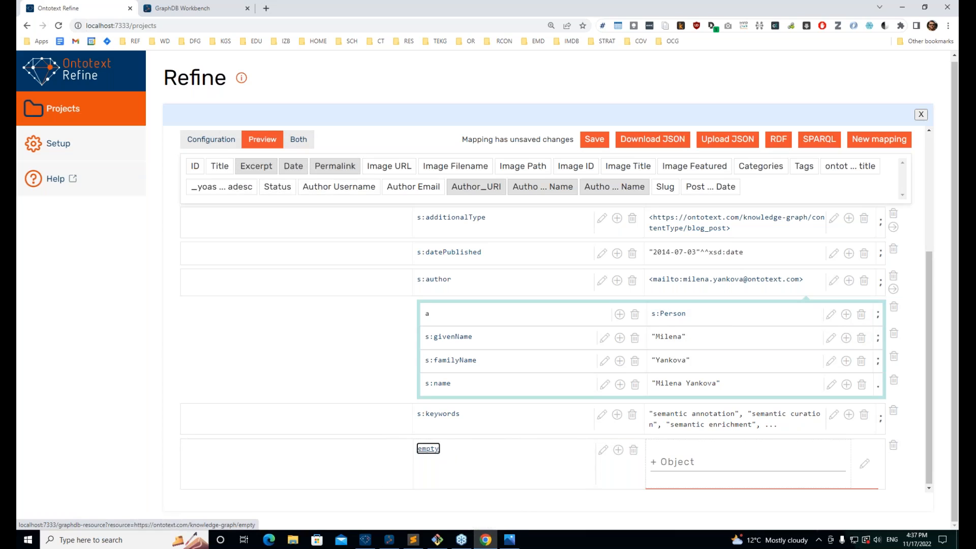
left_click(681, 454)
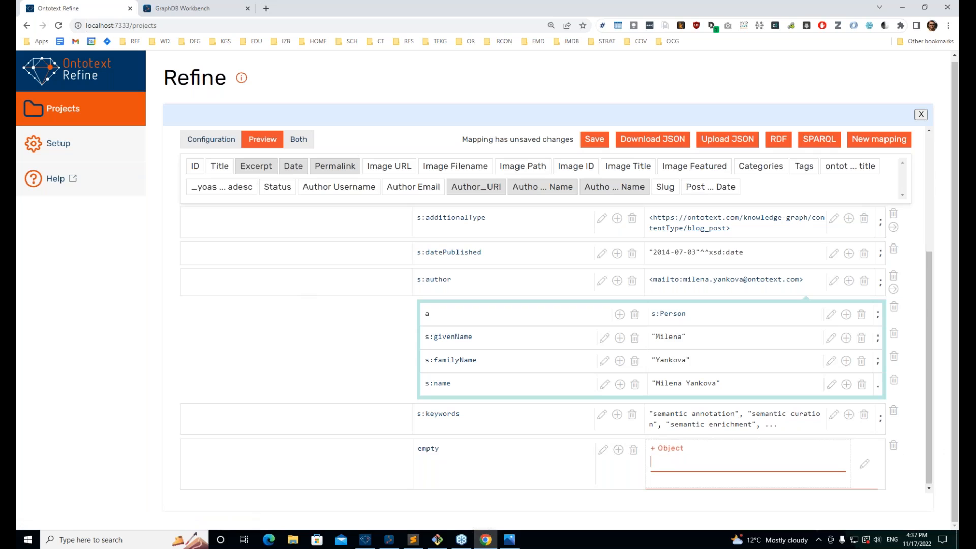
left_click(864, 464)
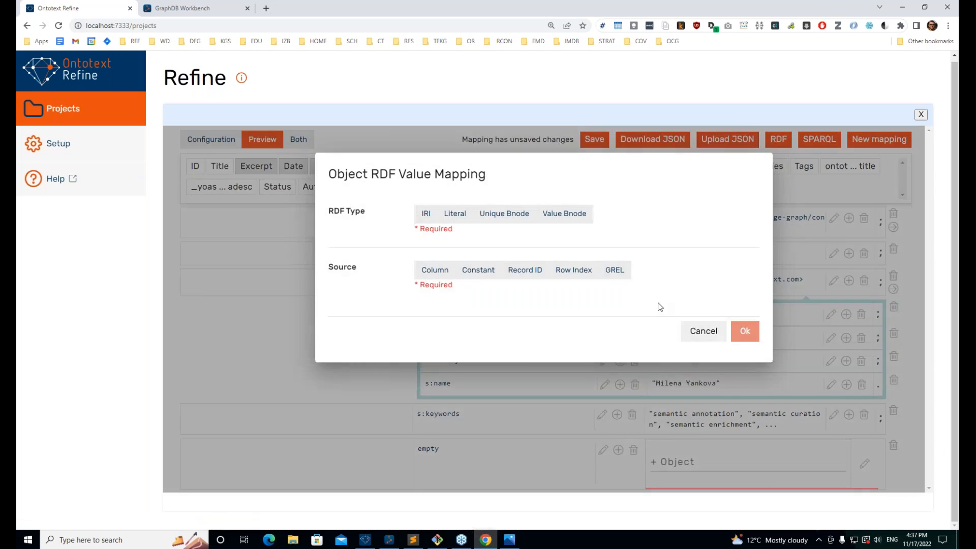
Step: Start a GREL expression for the image column, then cut it out and cancel the dialog
left_click(613, 271)
left_click(487, 304)
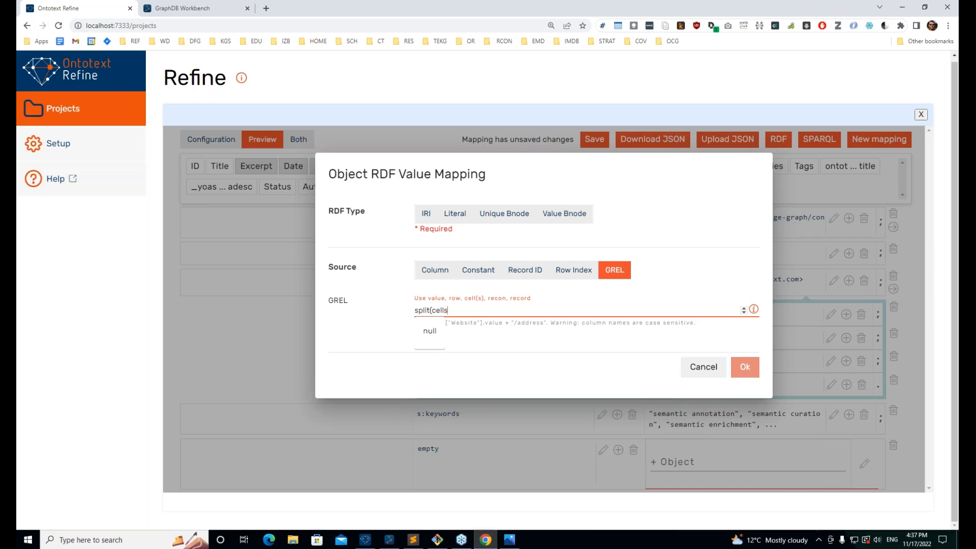
key("alt+Tab")
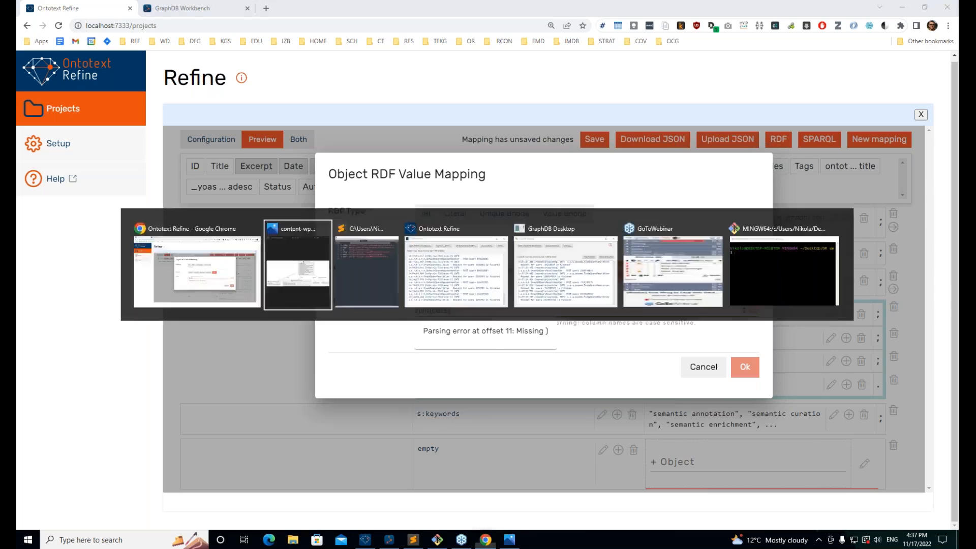
key("alt+Tab")
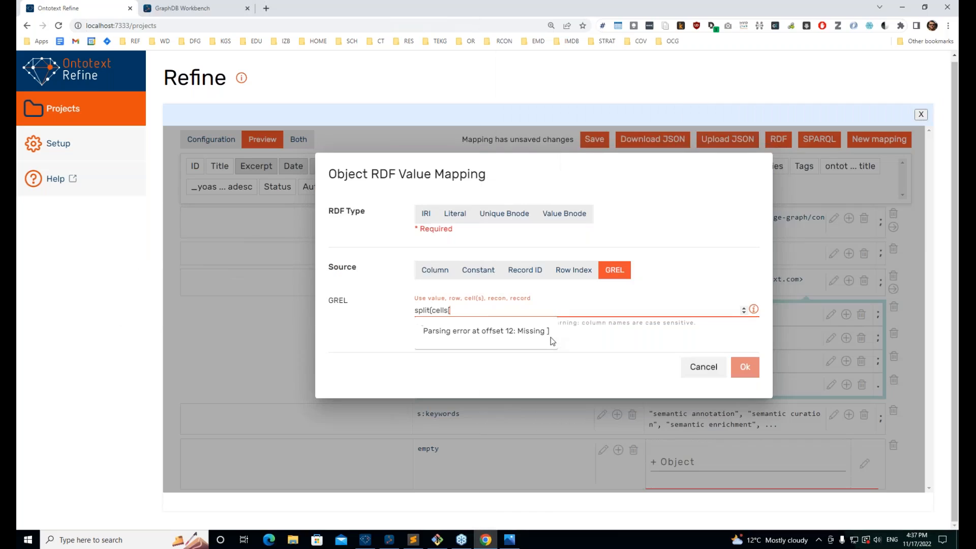
type("'image URL'].value")
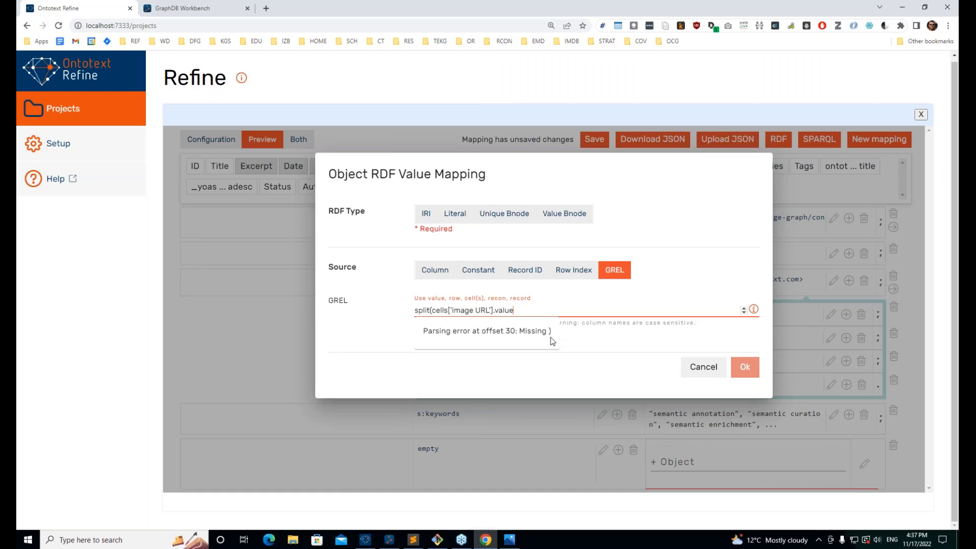
type(",\"|")
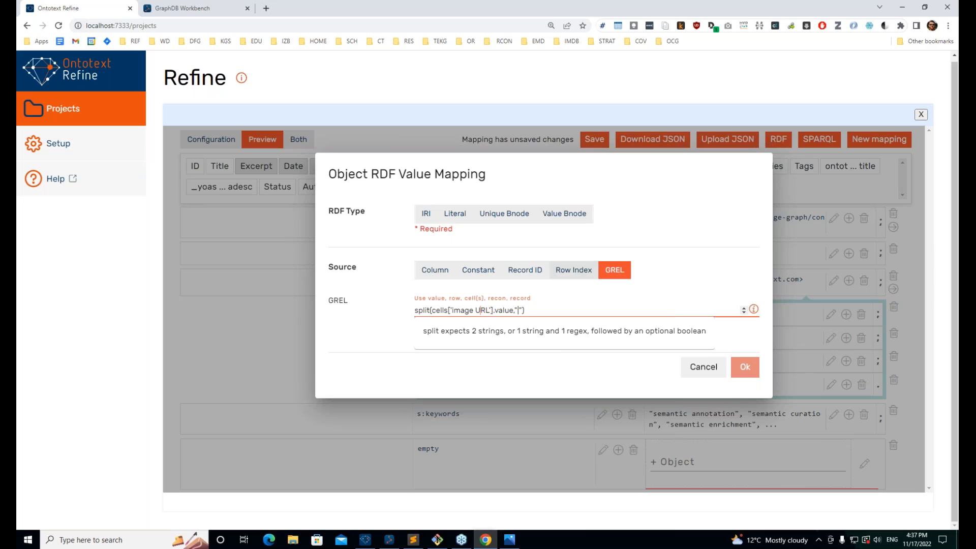
type("_")
key("BackSpace")
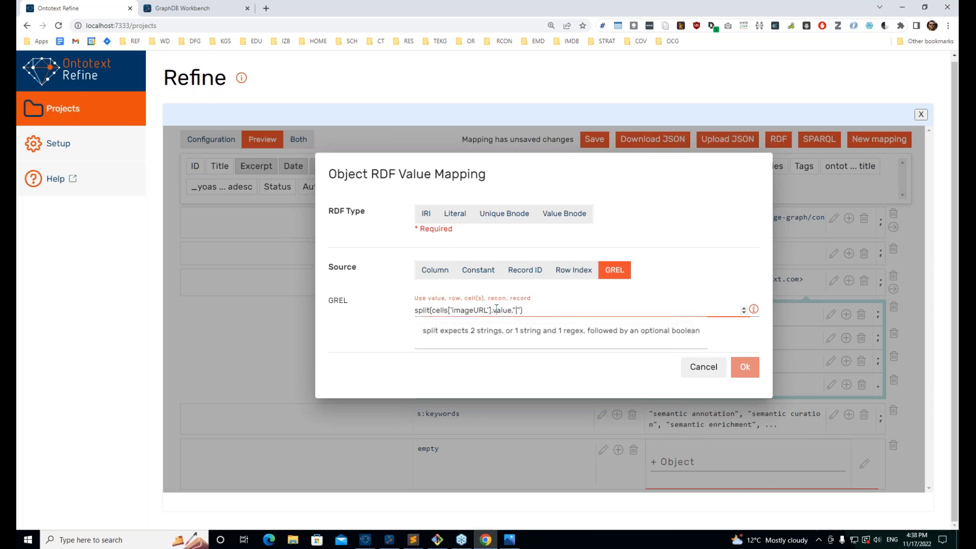
key("ctrl+a")
key("ctrl+c")
key("BackSpace")
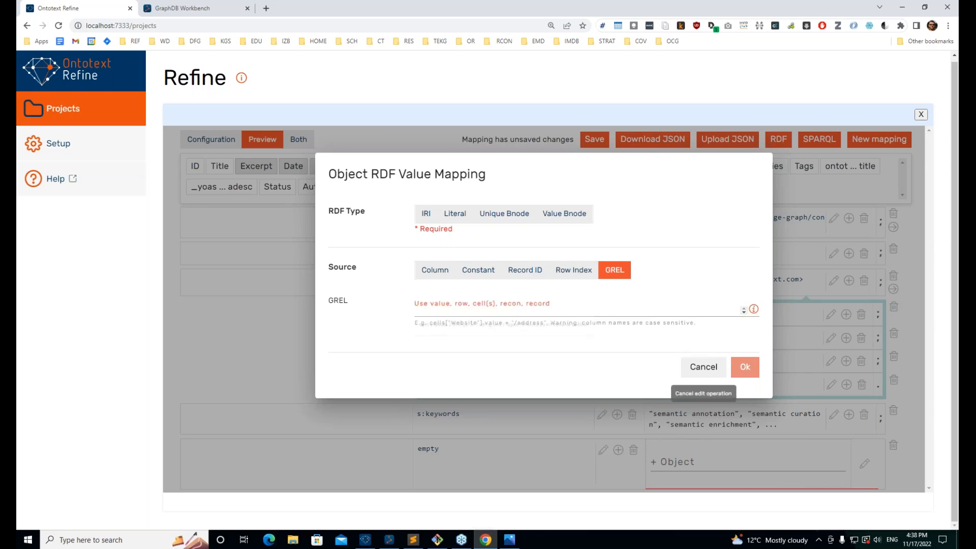
left_click(703, 367)
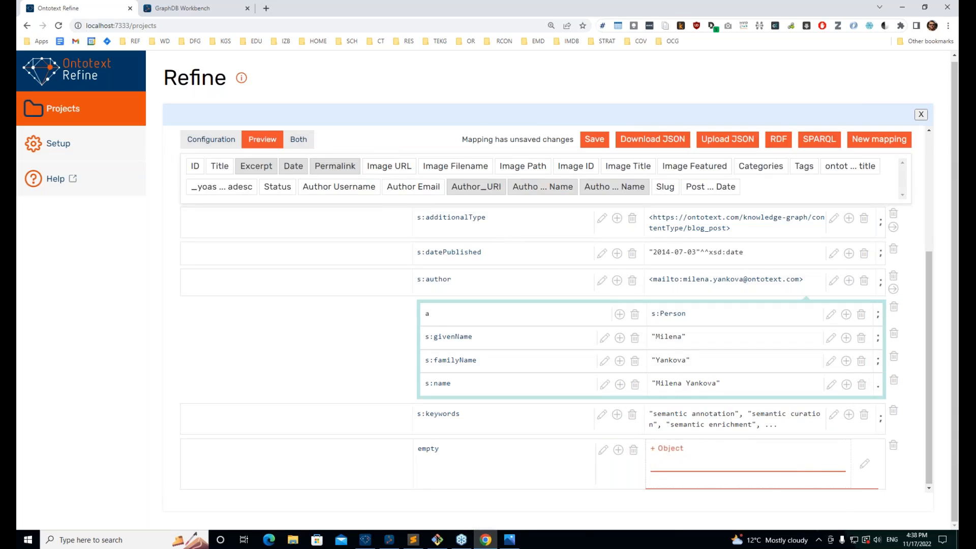
Step: Paste the split expression back and correct the column name to 'Image URL'
left_click(863, 463)
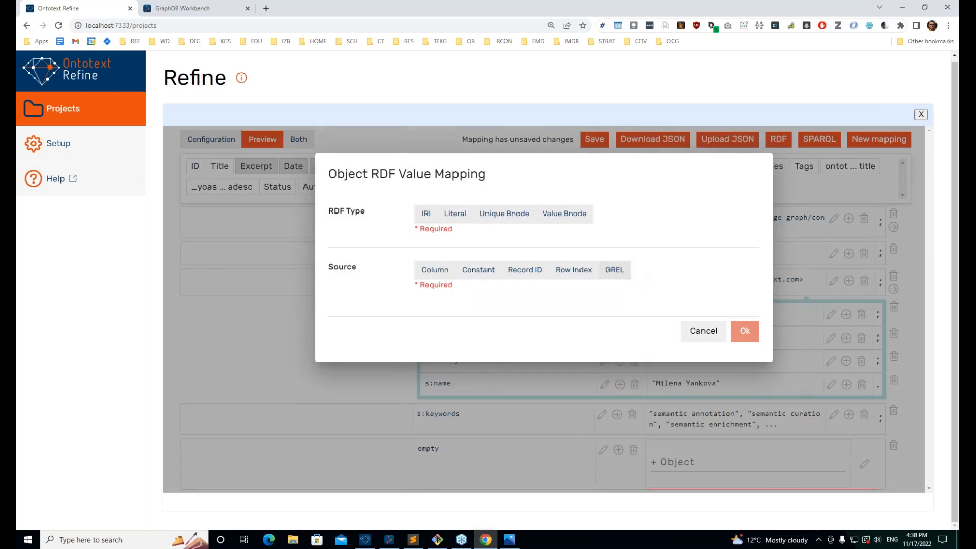
left_click(614, 270)
left_click(458, 309)
key("ctrl+v")
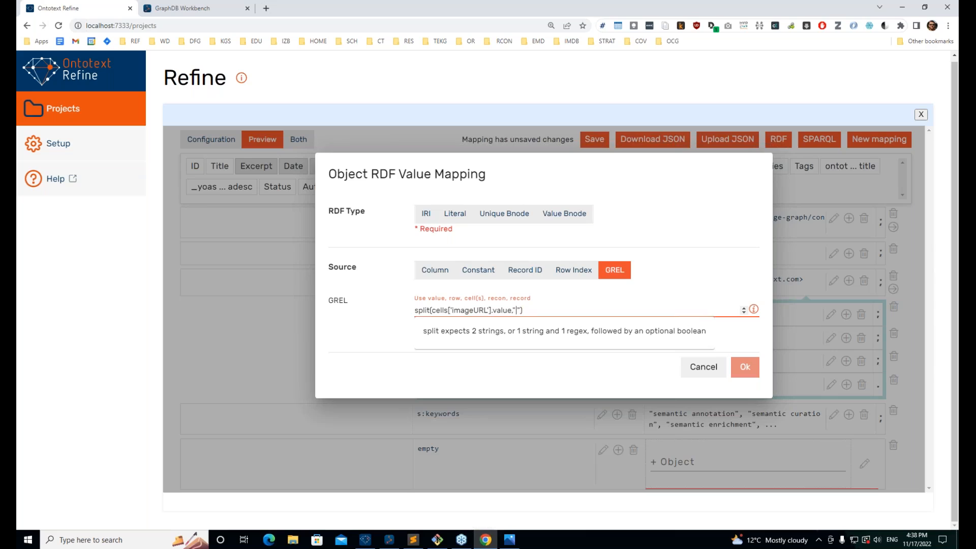
key("Delete")
type("I")
key("ctrl+Right")
key("Left")
key("BackSpace")
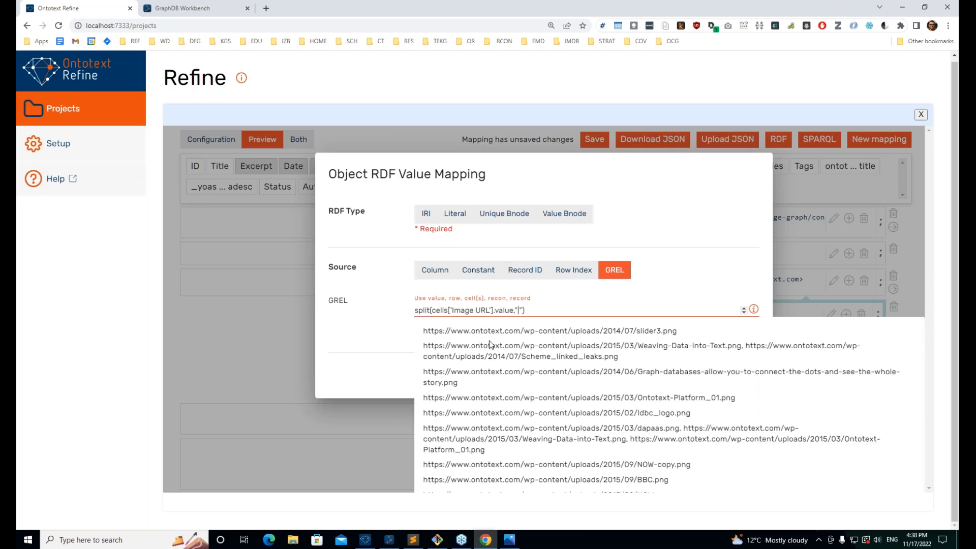
left_click(552, 311)
key("Tab")
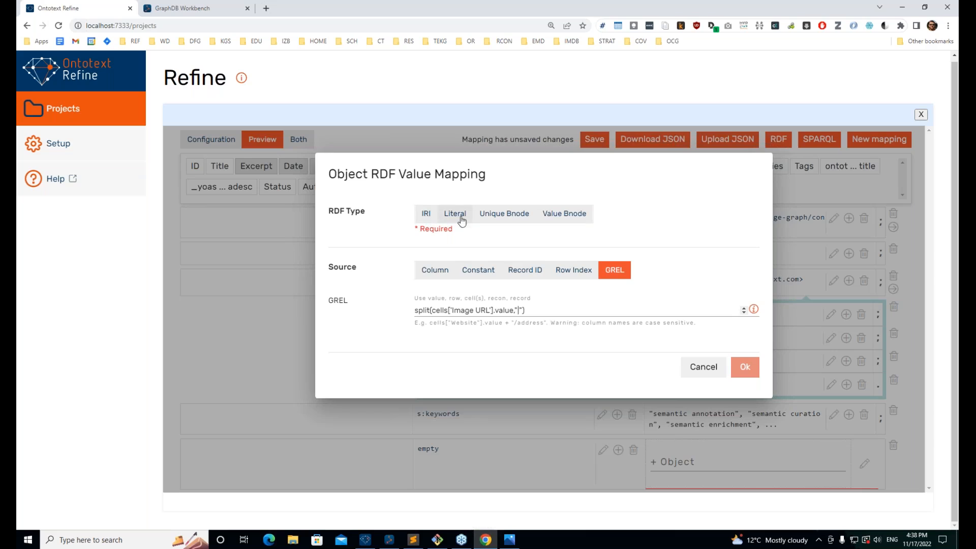
Step: Make the image values IRIs, preview the resulting URLs, and confirm
left_click(425, 216)
left_click(612, 302)
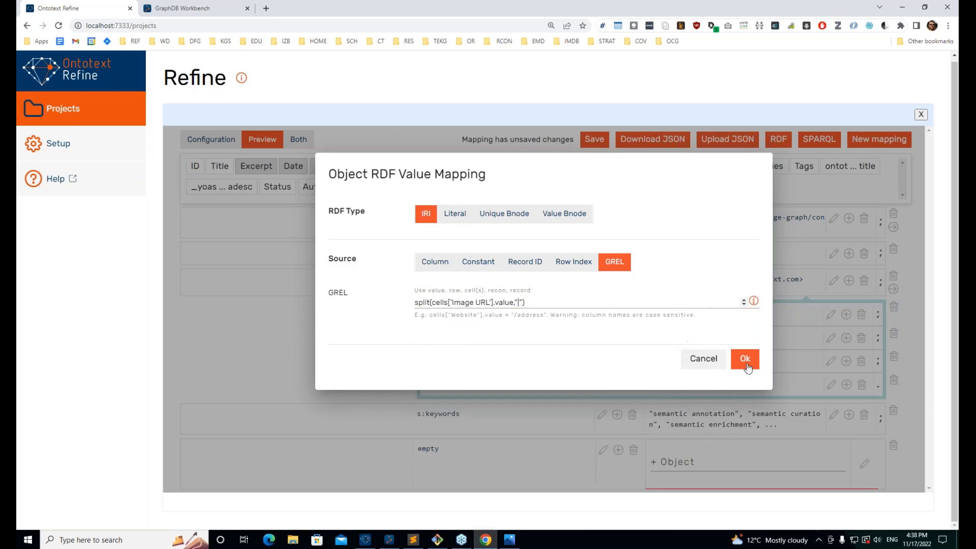
left_click(743, 355)
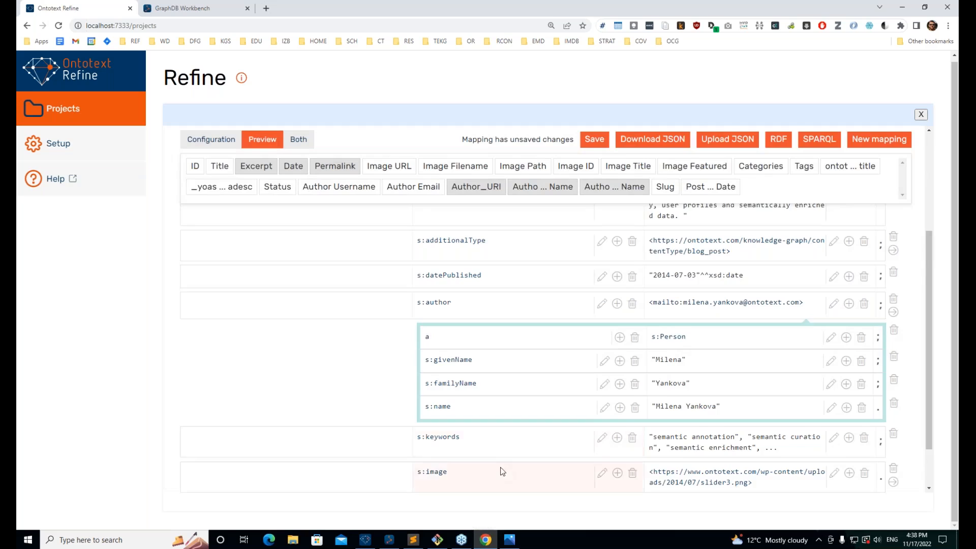
Step: Save the mapping and review each row's IRI or Literal type in Configuration view
scroll(501, 470, "down", 2)
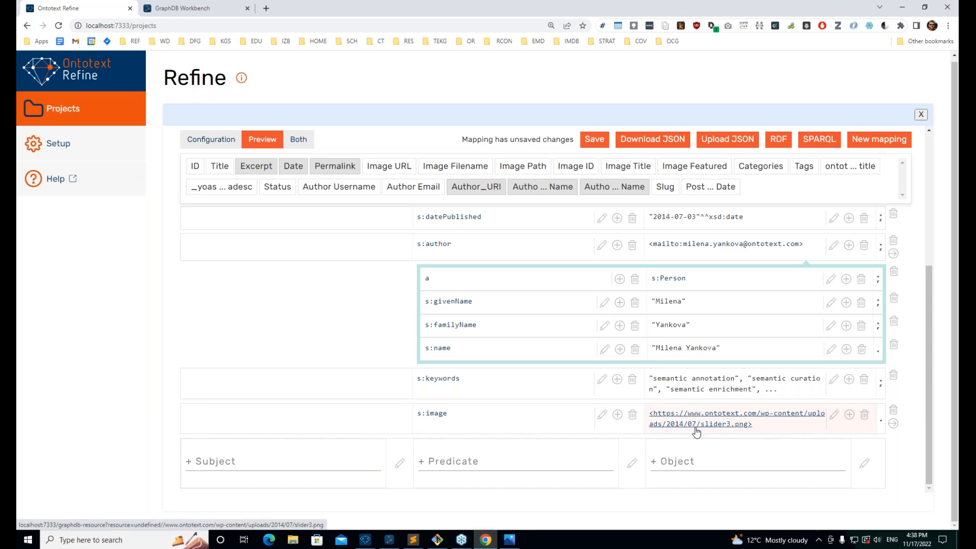
scroll(563, 397, "up", 3)
left_click(594, 139)
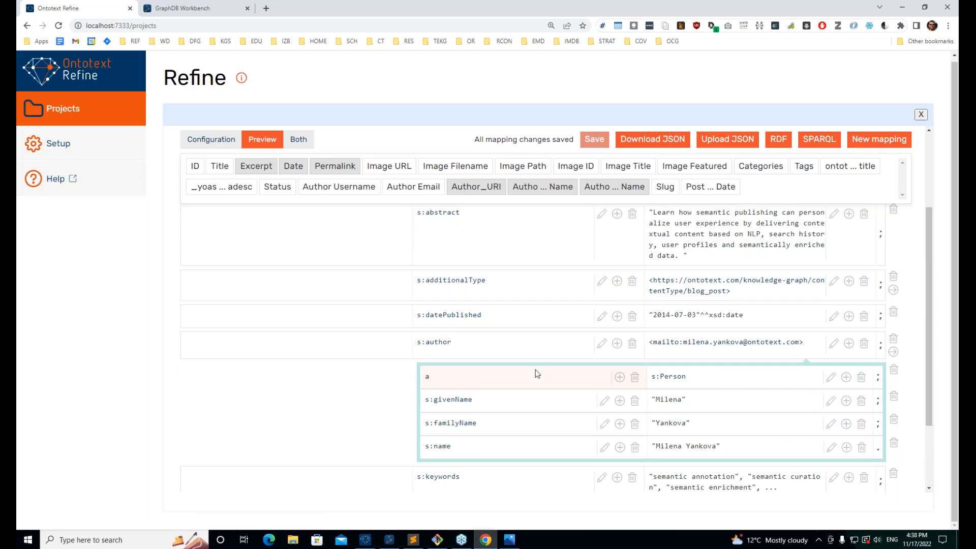
scroll(529, 397, "down", 2)
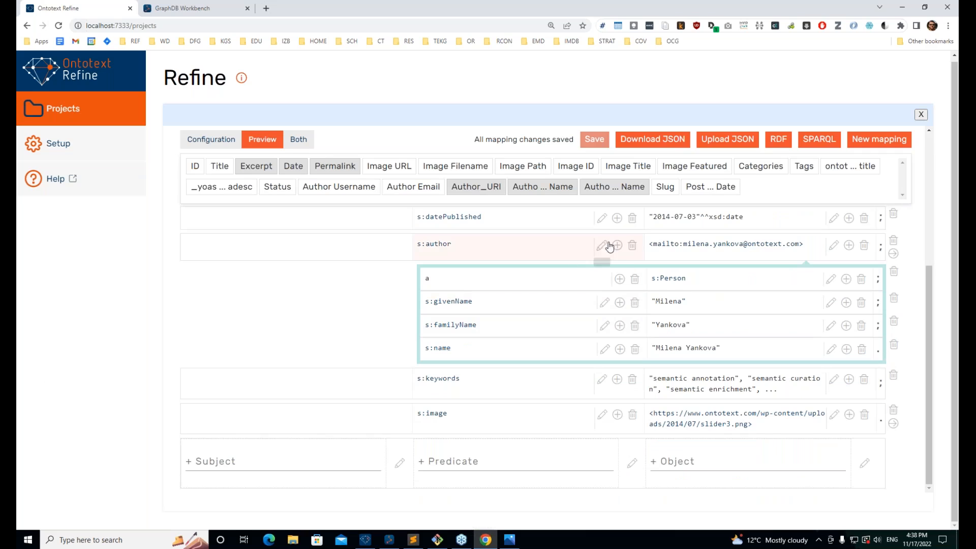
scroll(559, 254, "up", 1)
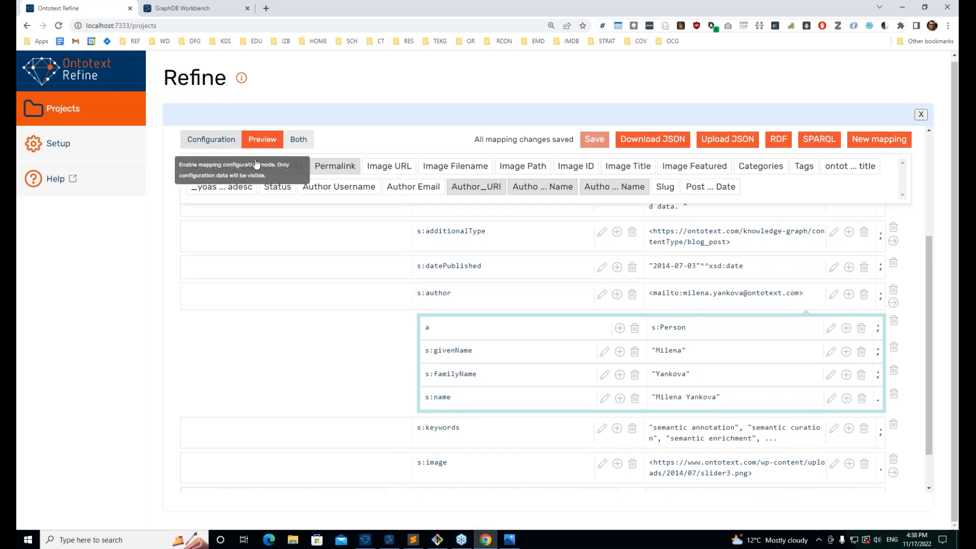
scroll(690, 305, "down", 1)
scroll(690, 305, "up", 3)
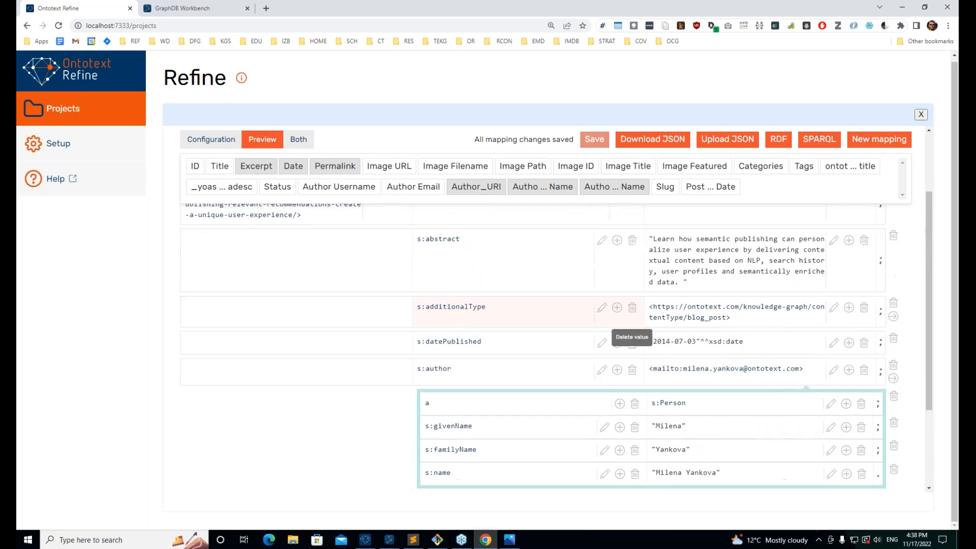
left_click(211, 140)
scroll(316, 292, "down", 3)
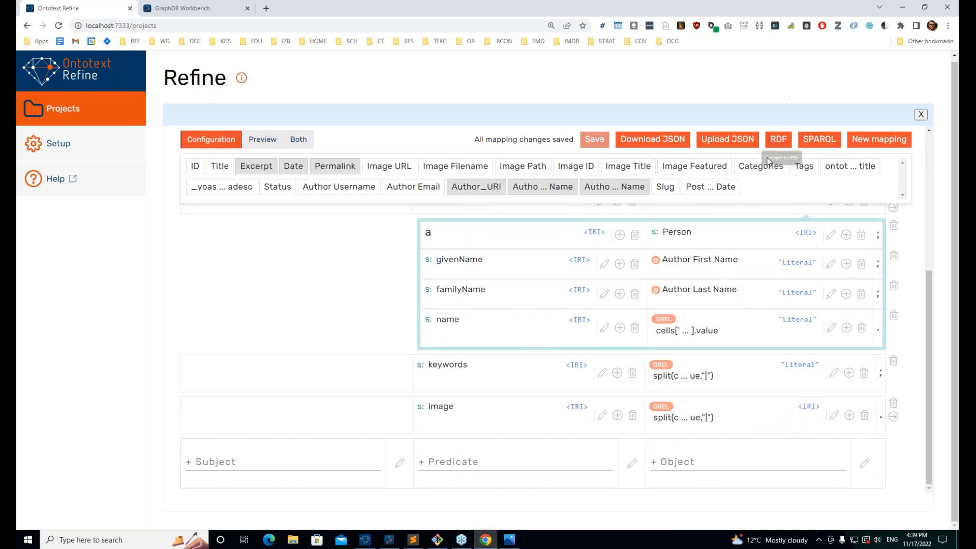
Step: Export the RDF as result-triples.ttl and open the downloaded file
left_click(776, 142)
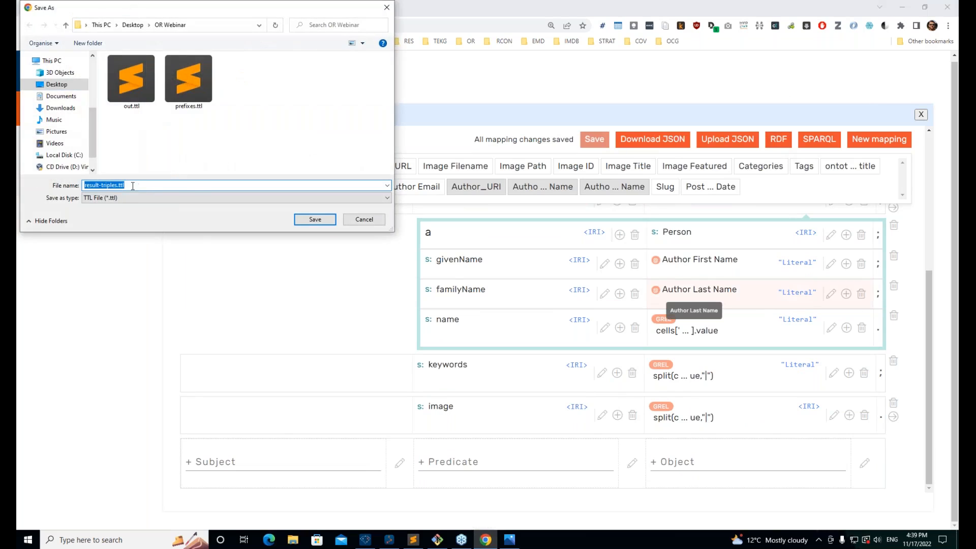
left_click(176, 185)
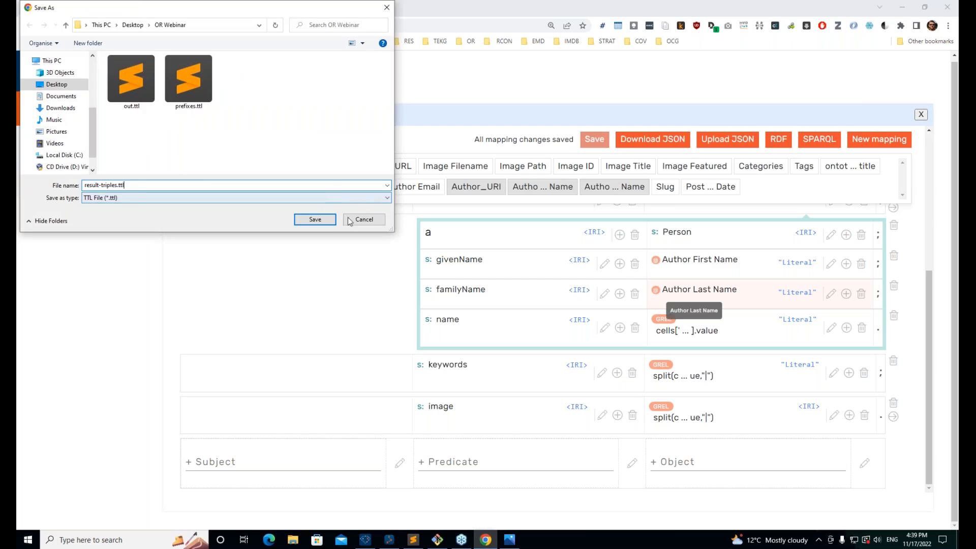
left_click(315, 219)
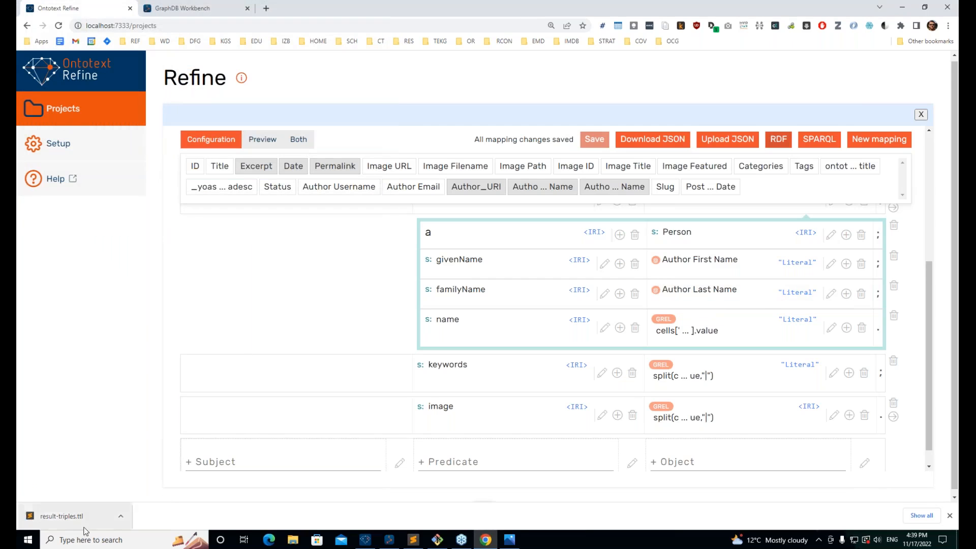
left_click(69, 517)
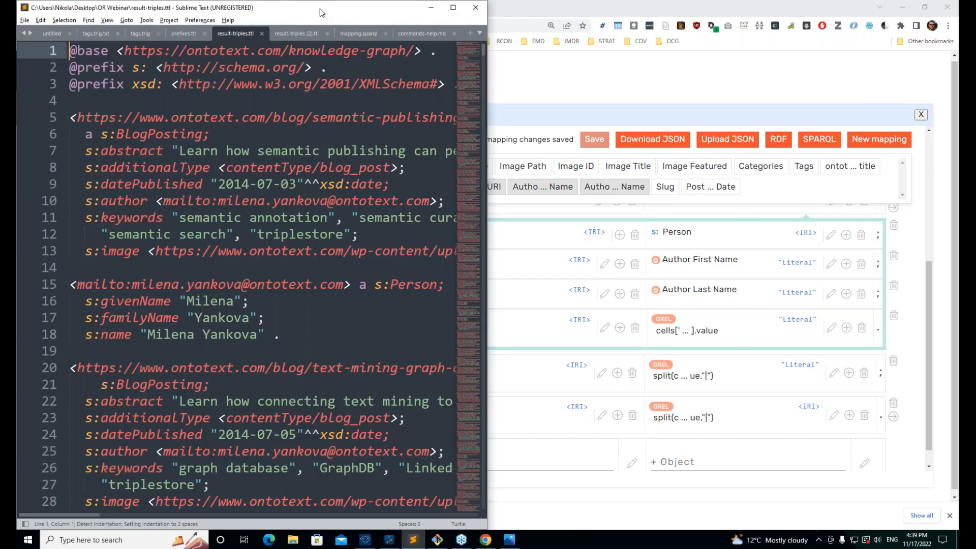
Step: Maximize Sublime Text and highlight the first blog post's IRI and its s:Person author triples
double_click(320, 13)
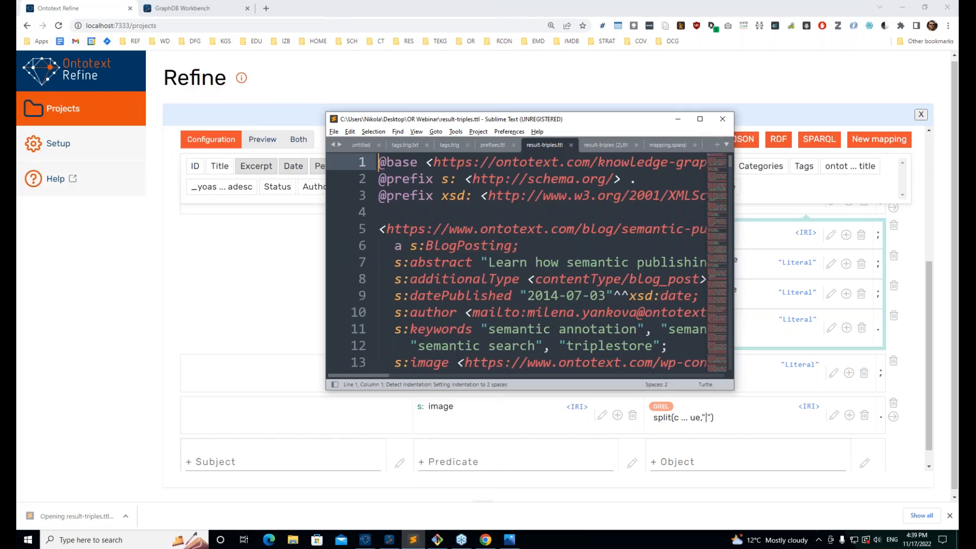
double_click(463, 115)
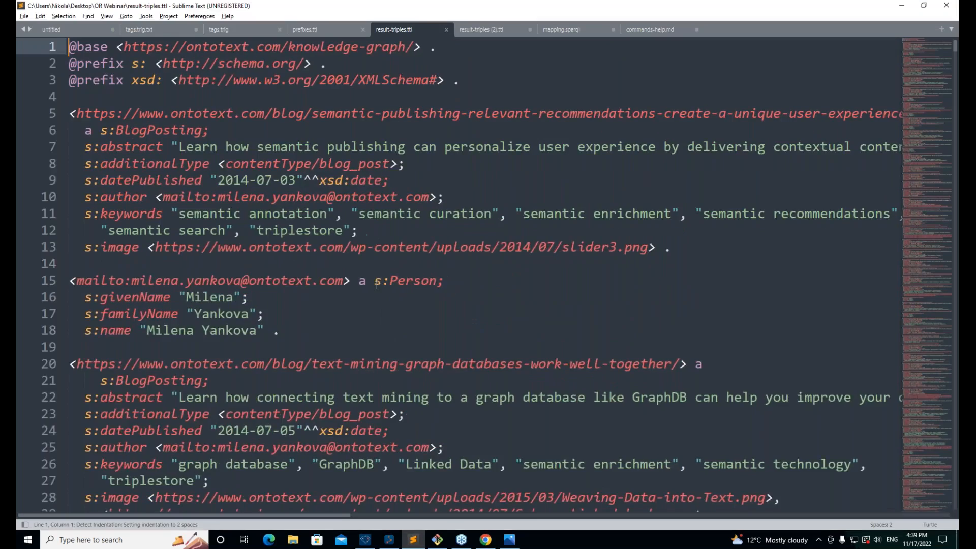
scroll(378, 286, "down", 3)
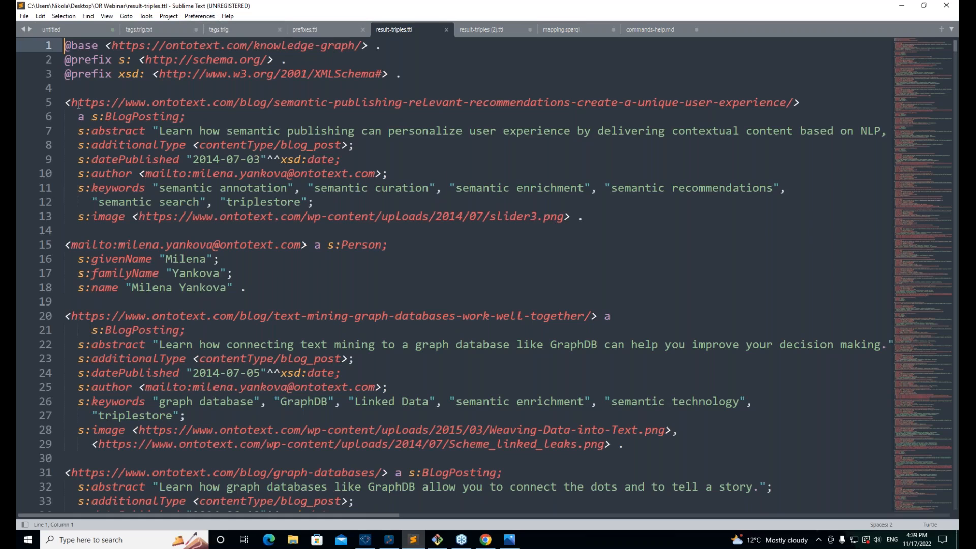
left_click_drag(79, 104, 98, 118)
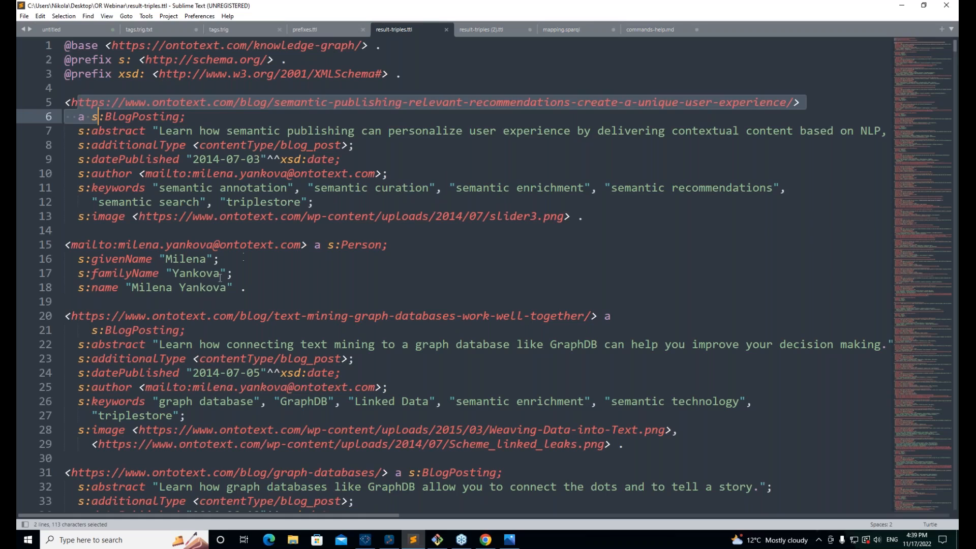
left_click_drag(334, 319, 138, 274)
left_click(203, 260)
double_click(350, 245)
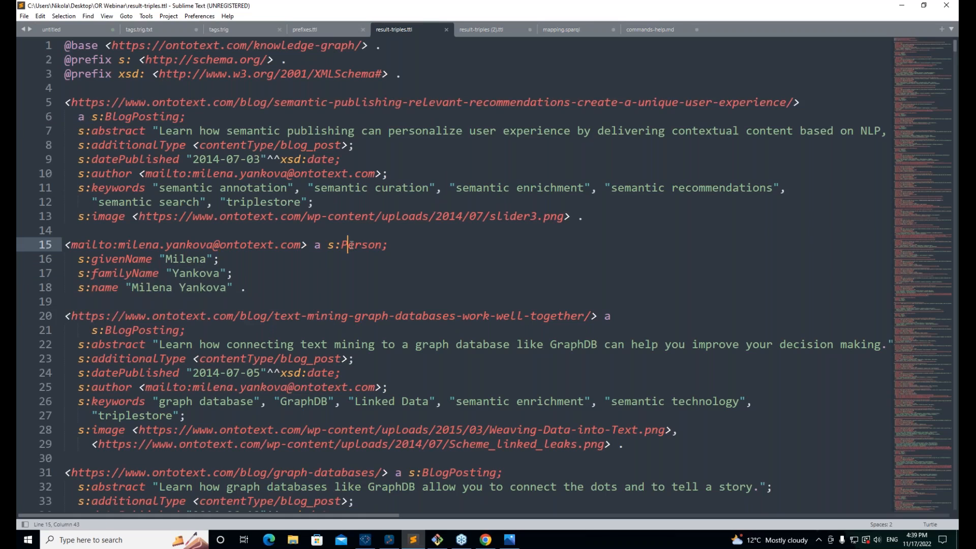
left_click_drag(221, 295, 71, 244)
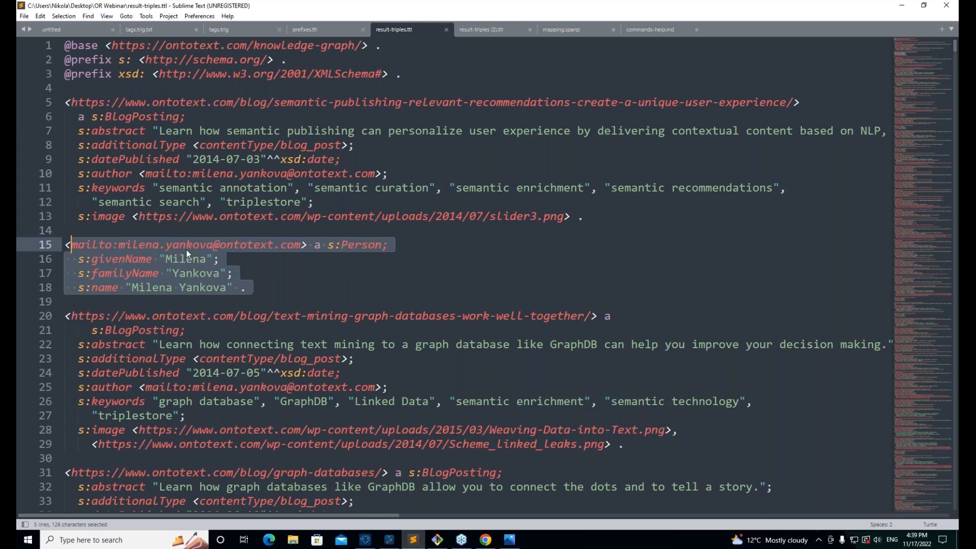
left_click(242, 270)
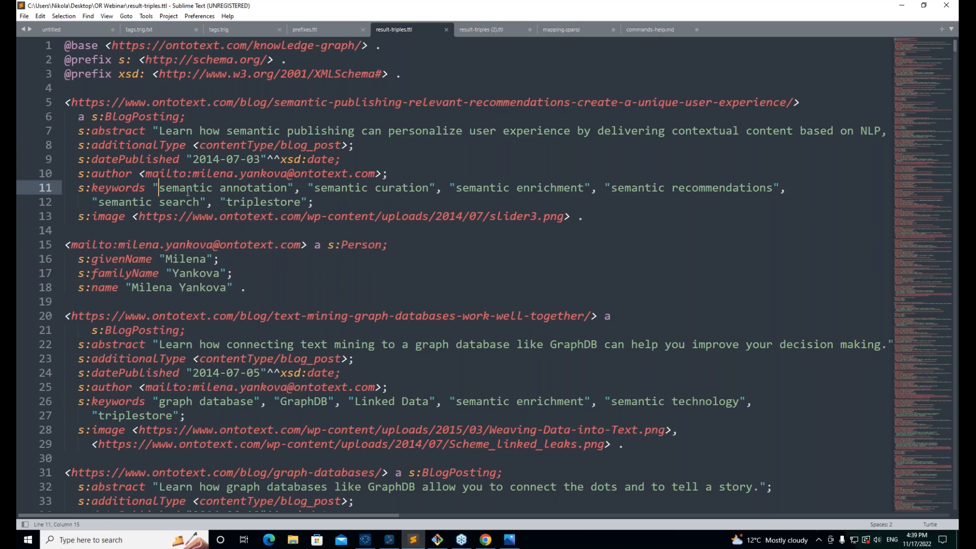
Step: Highlight the first post's keyword values and a post's second image URL
mouse_move(158, 189)
left_mouse_down()
mouse_move(255, 191)
mouse_move(345, 209)
left_mouse_up()
left_click(344, 209)
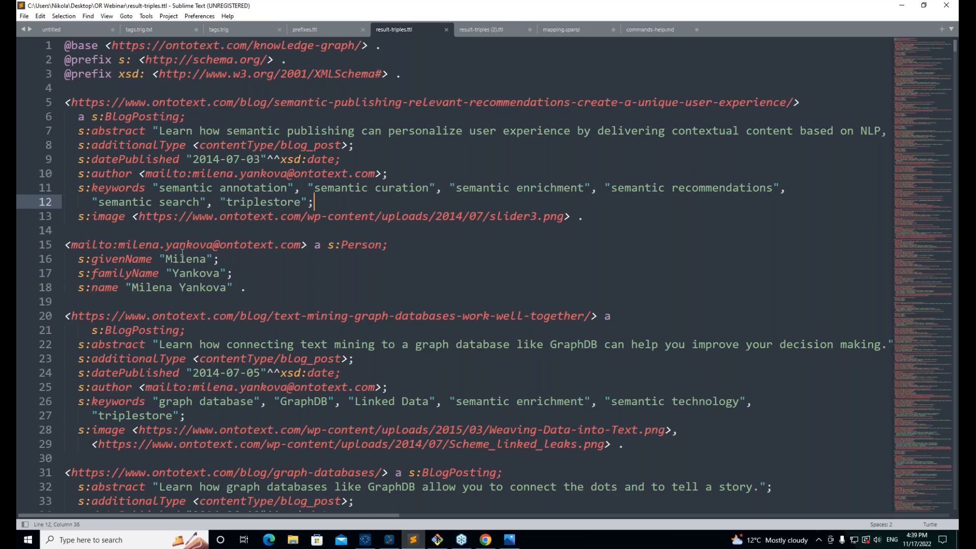
scroll(182, 253, "down", 5)
scroll(182, 252, "down", 1)
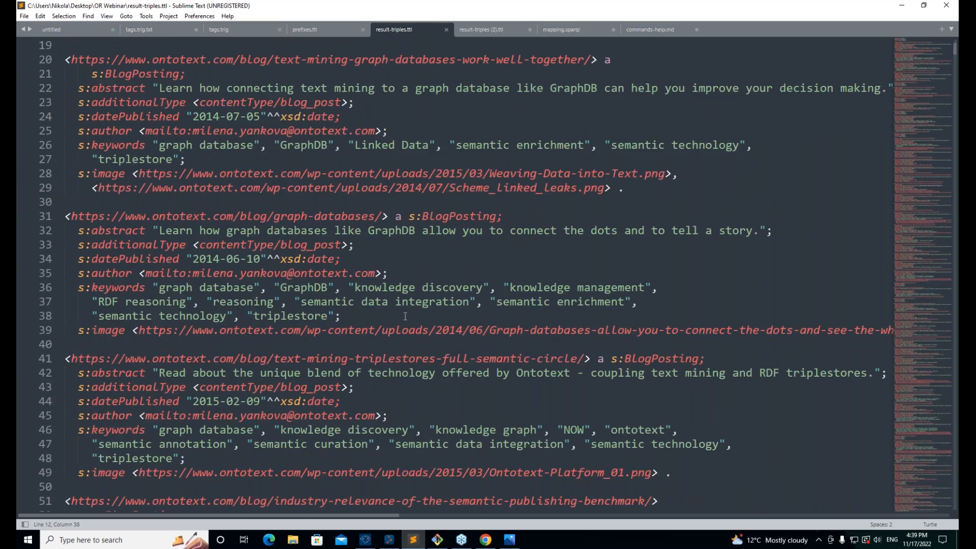
left_click_drag(627, 188, 99, 188)
left_click(692, 174)
scroll(566, 196, "up", 3)
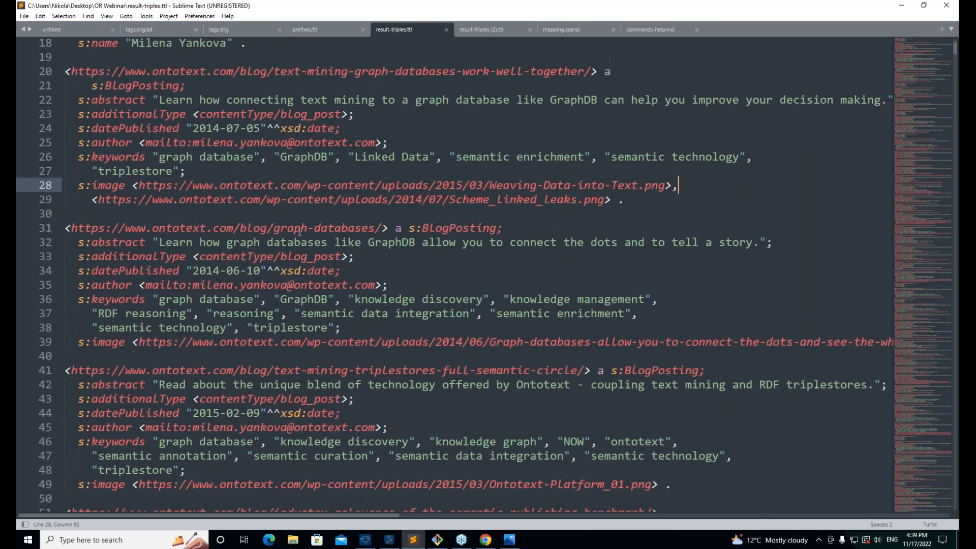
scroll(567, 196, "up", 3)
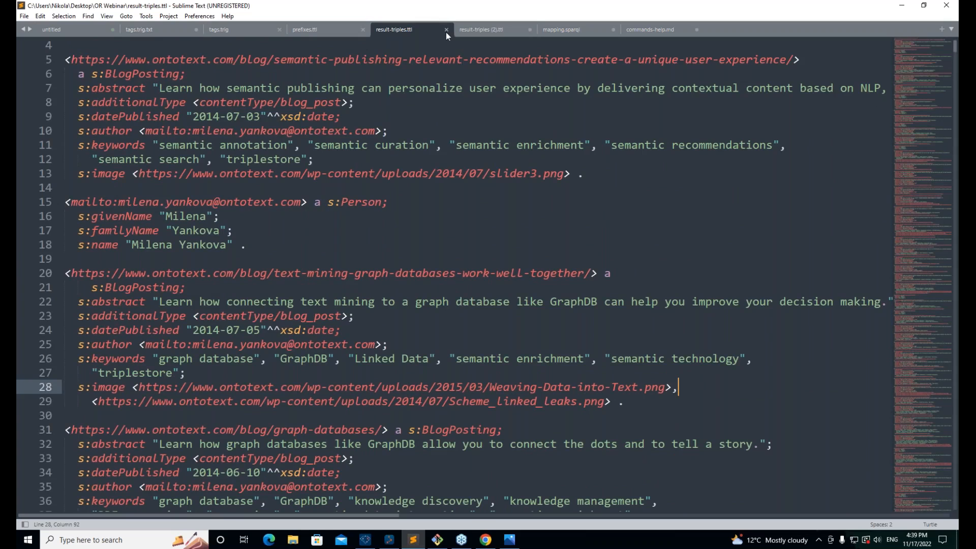
Step: Close the Turtle file and send the Refine mapping to GraphDB as a SPARQL CONSTRUCT query, shown Editor only
left_click(949, 5)
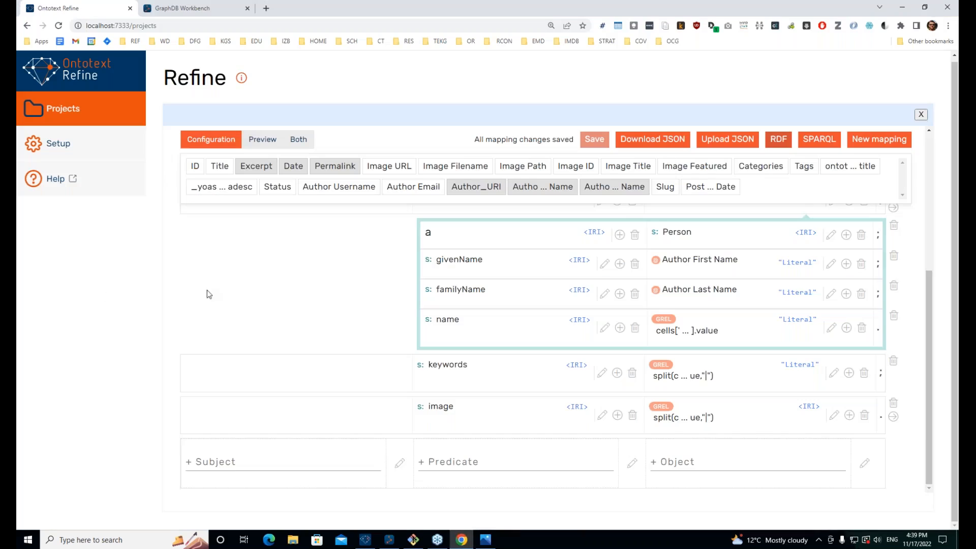
left_click(824, 148)
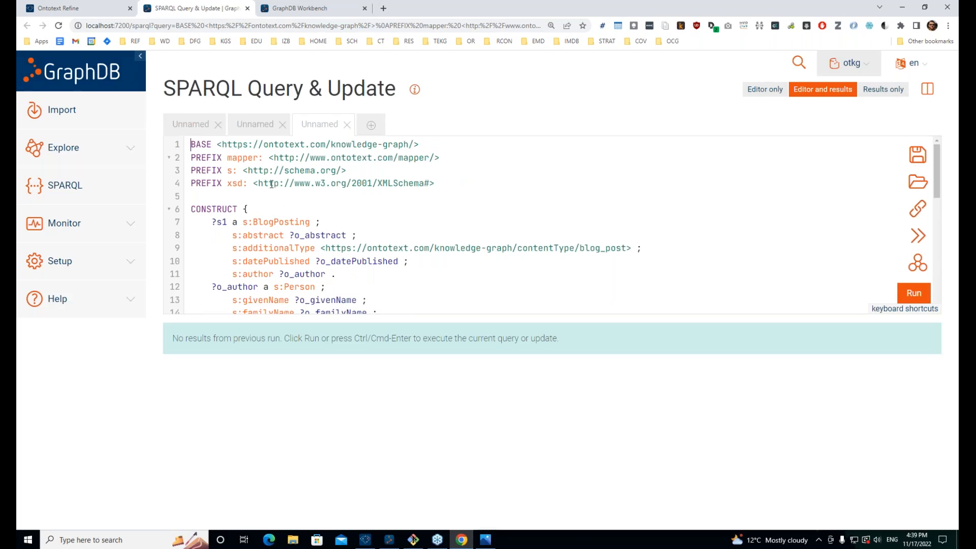
scroll(271, 184, "down", 2)
scroll(270, 180, "up", 2)
scroll(492, 219, "down", 10)
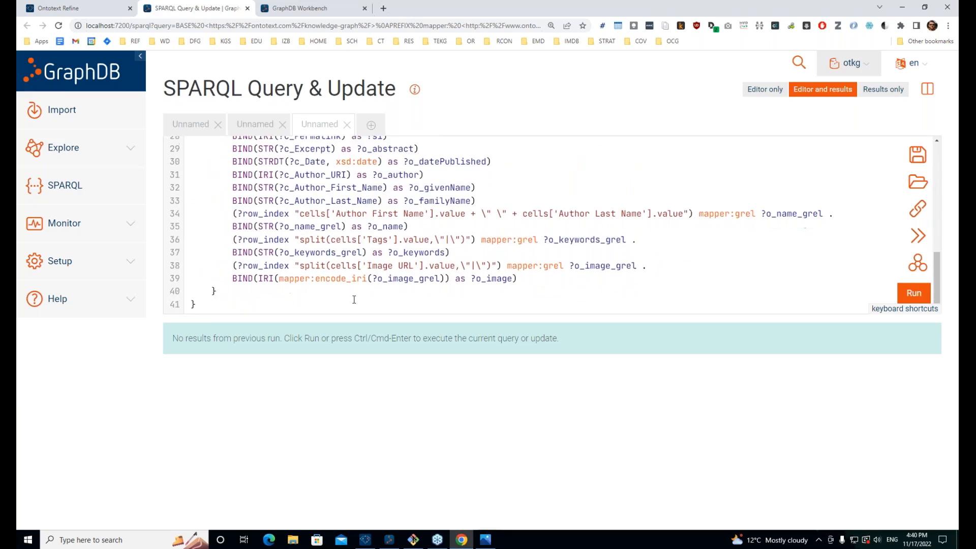
scroll(355, 299, "up", 10)
left_click(764, 89)
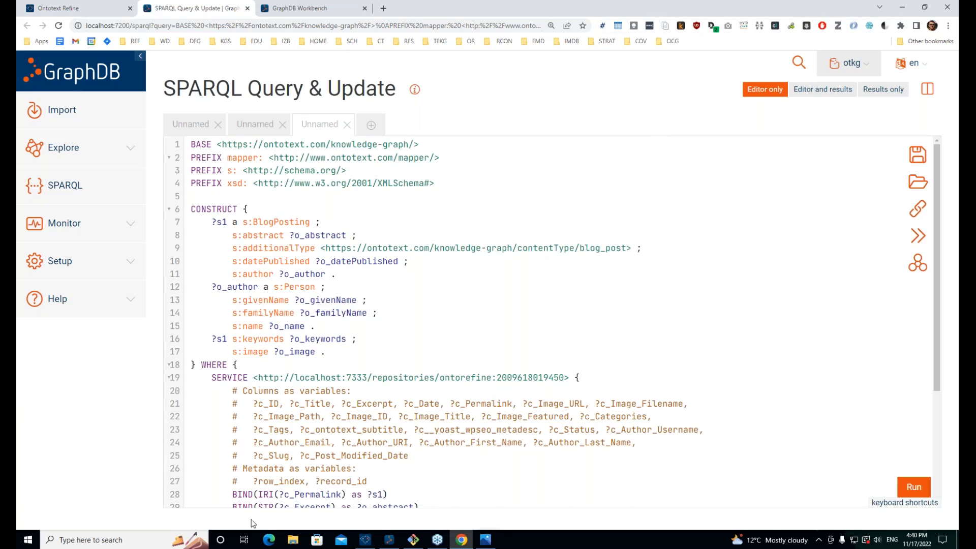
Step: Open federation.png from the OR Webinar folder in Photos and zoom in slightly
left_click(293, 540)
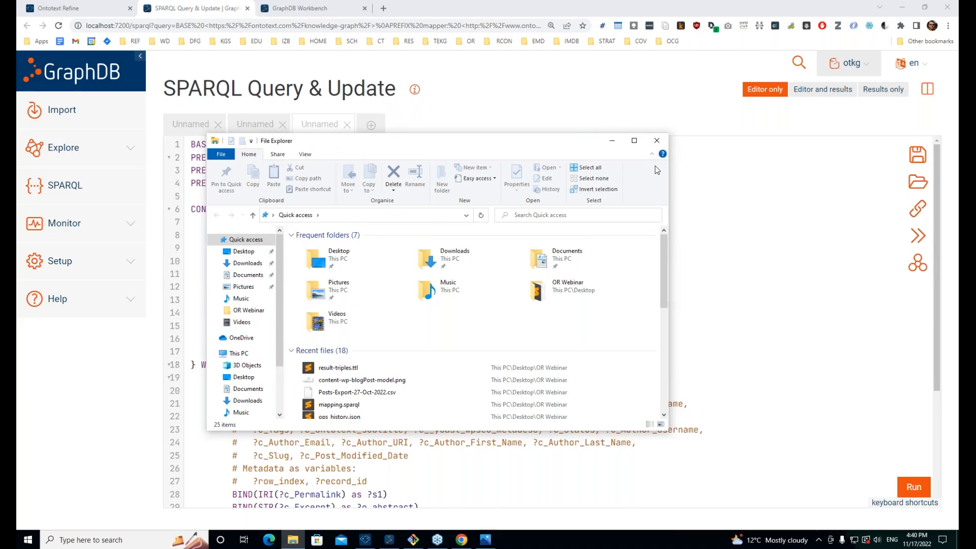
double_click(532, 298)
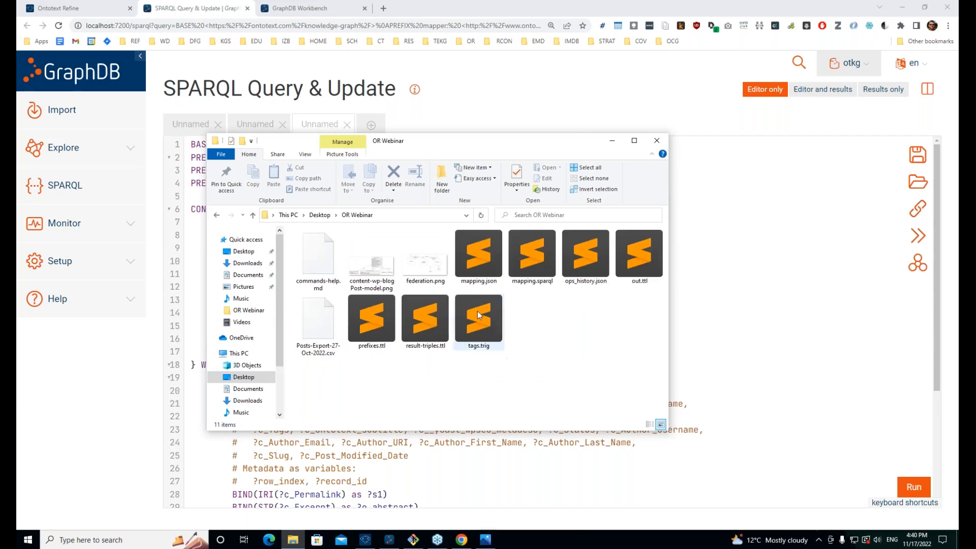
left_click(425, 262)
left_click(431, 121)
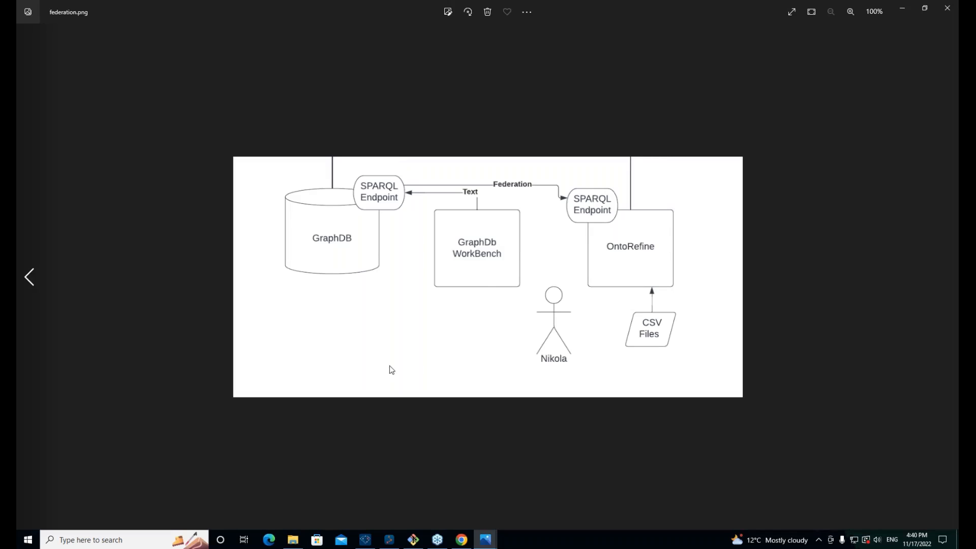
scroll(367, 249, "up", 1)
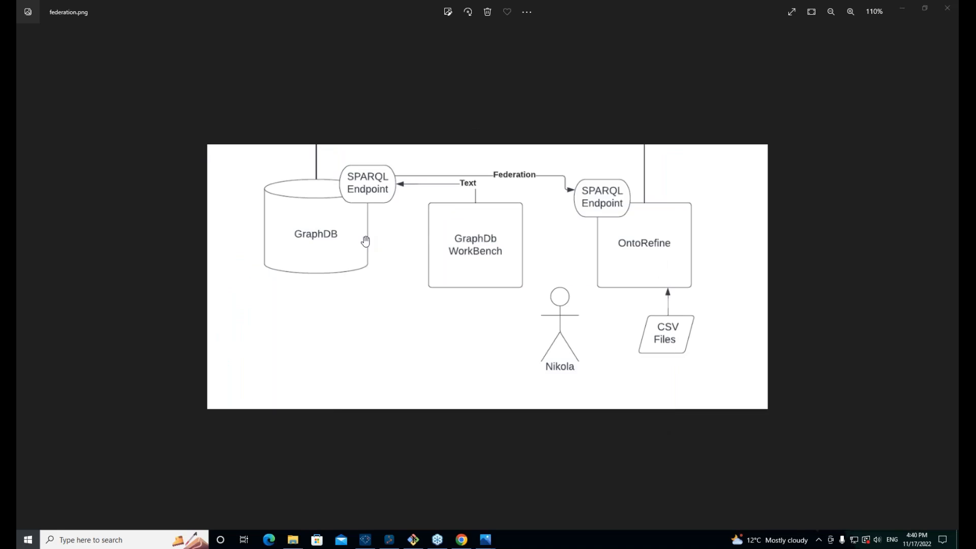
Step: Switch between the federation diagram and the GraphDB SPARQL query, ending on the query page
key("super")
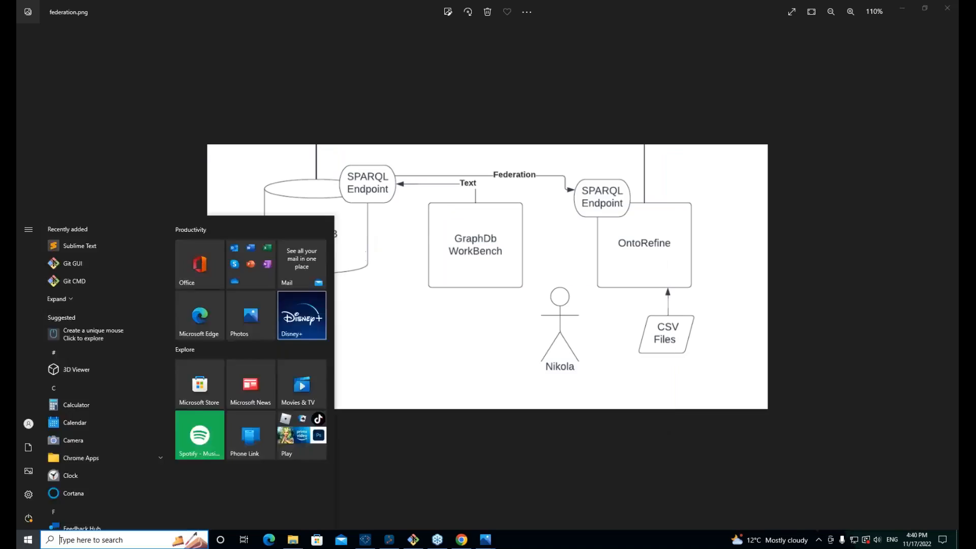
left_click(524, 324)
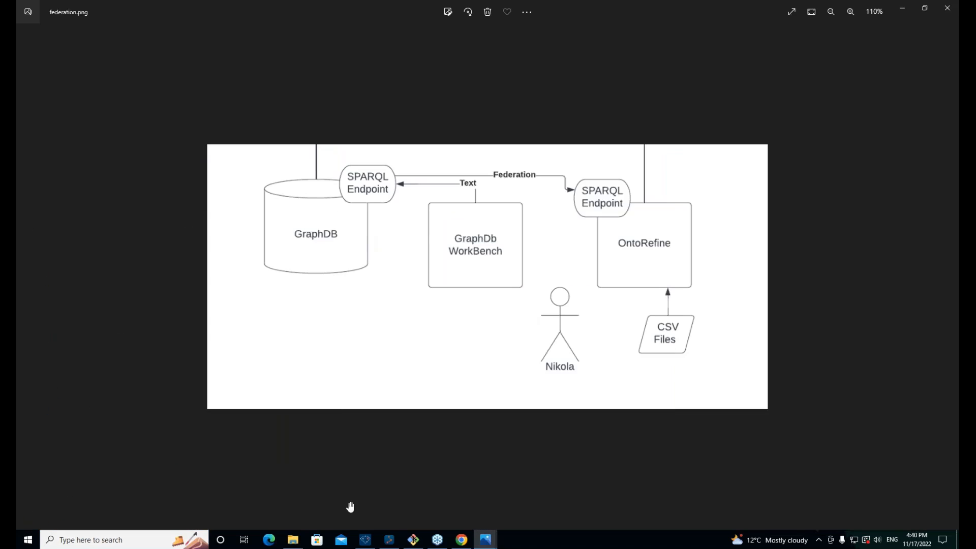
left_click(461, 539)
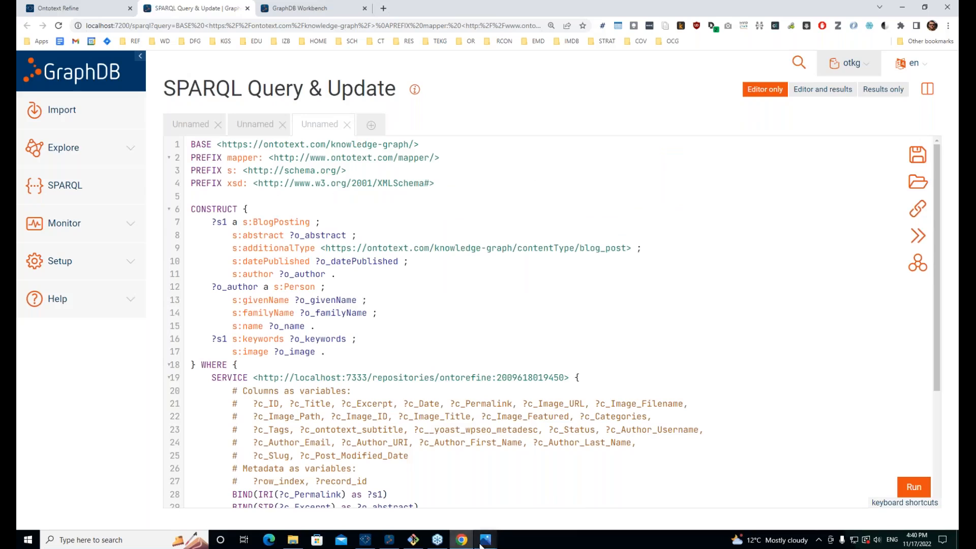
mouse_move(489, 540)
left_click(533, 487)
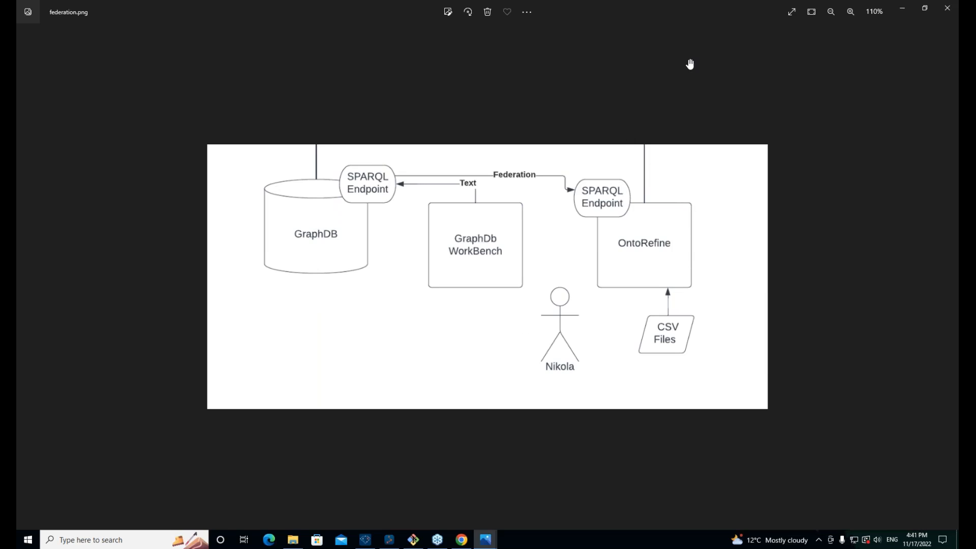
key("super")
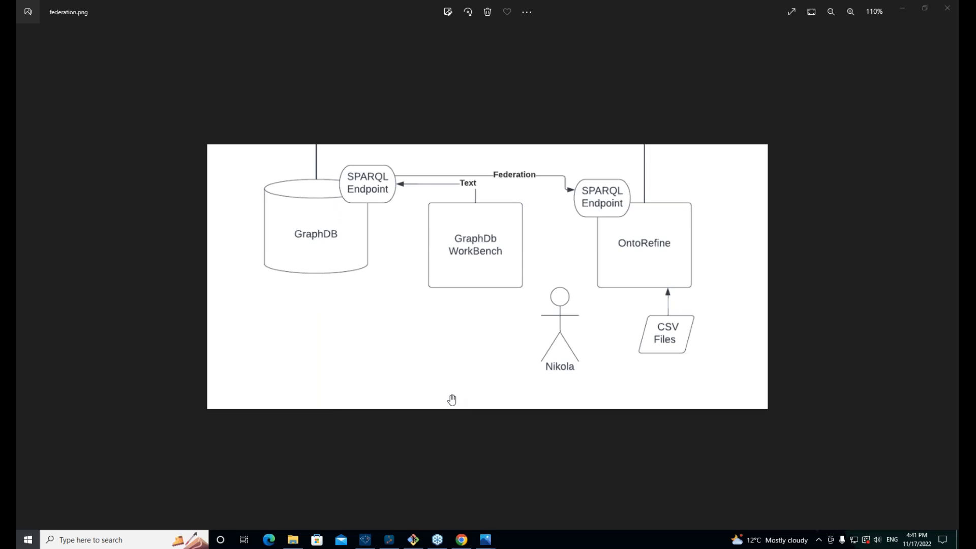
key("super")
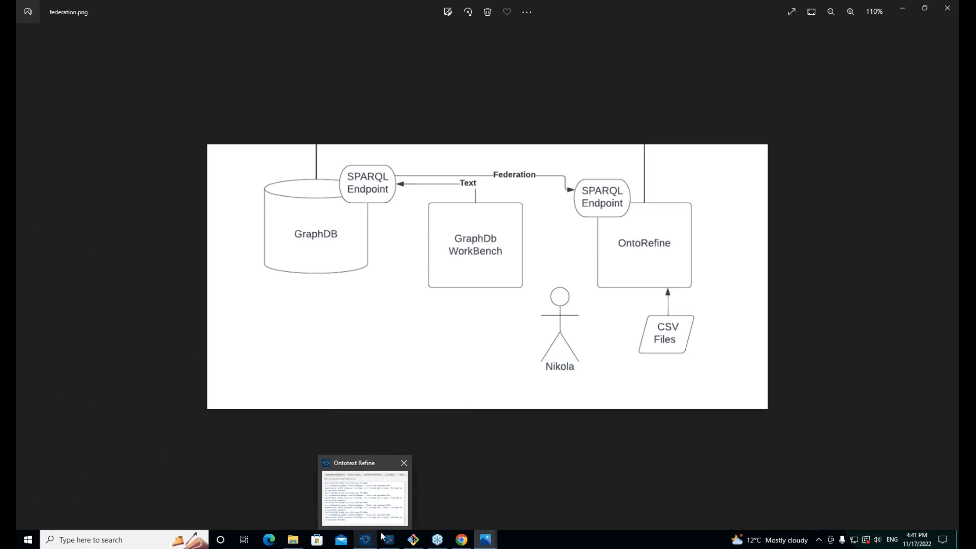
left_click(459, 540)
Step: Reset the page zoom and highlight the SERVICE block and its localhost:7333 endpoint
key("ctrl+minus")
scroll(345, 267, "down", 3)
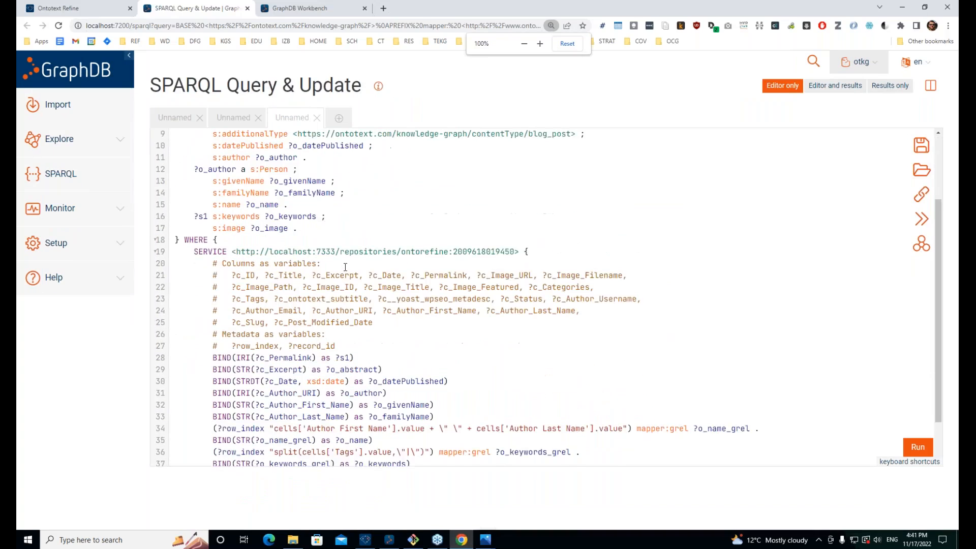
scroll(345, 267, "up", 3)
scroll(216, 187, "down", 5)
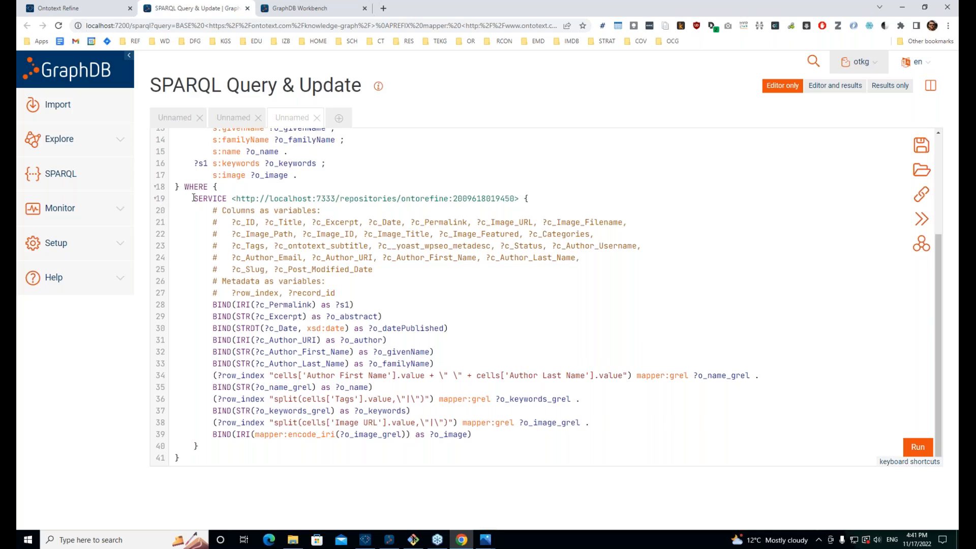
left_click_drag(194, 198, 210, 446)
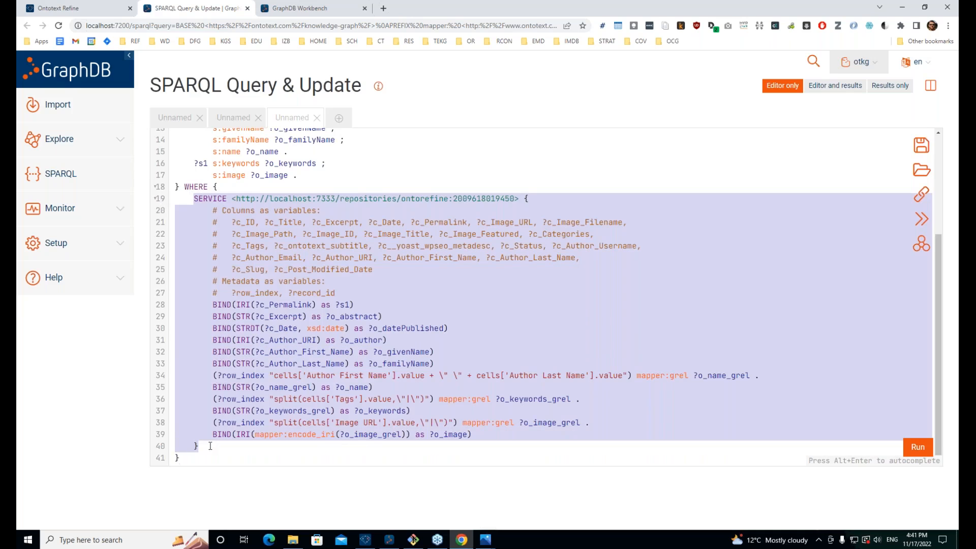
left_click(234, 197)
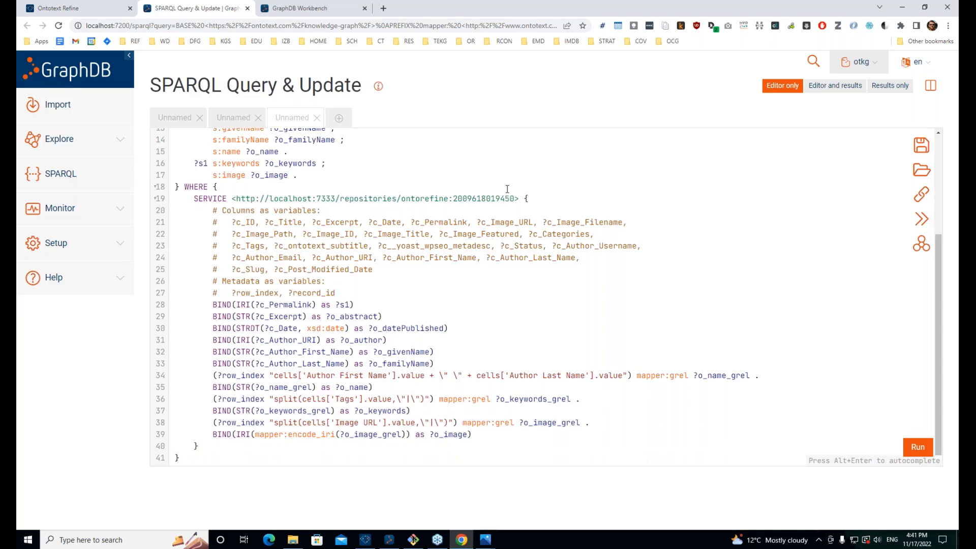
double_click(285, 196)
left_click_drag(335, 196, 268, 199)
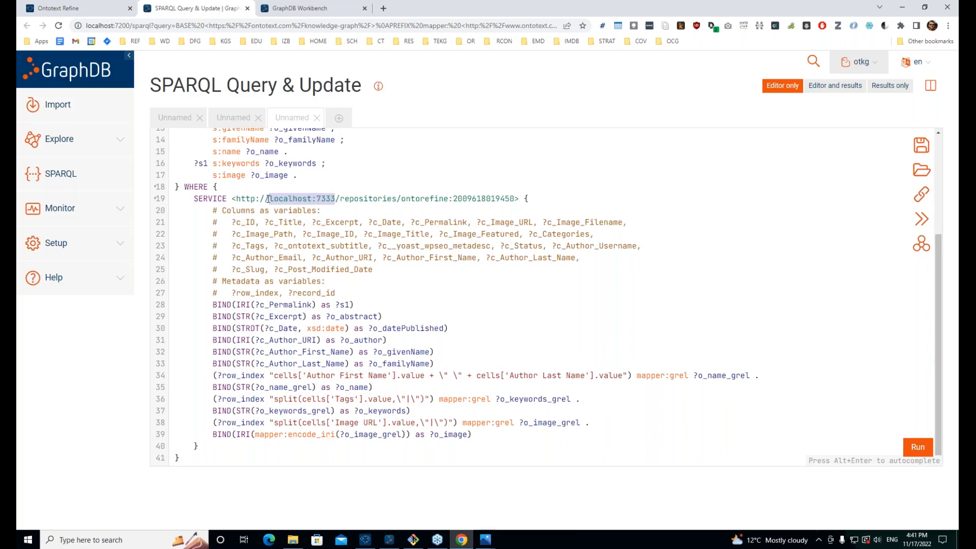
left_click(321, 199)
left_click(109, 8)
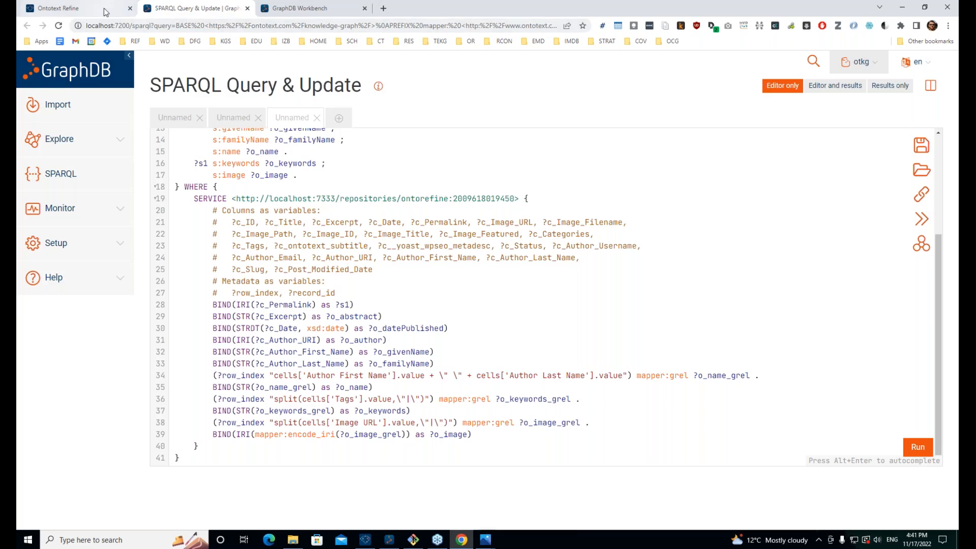
left_click(164, 9)
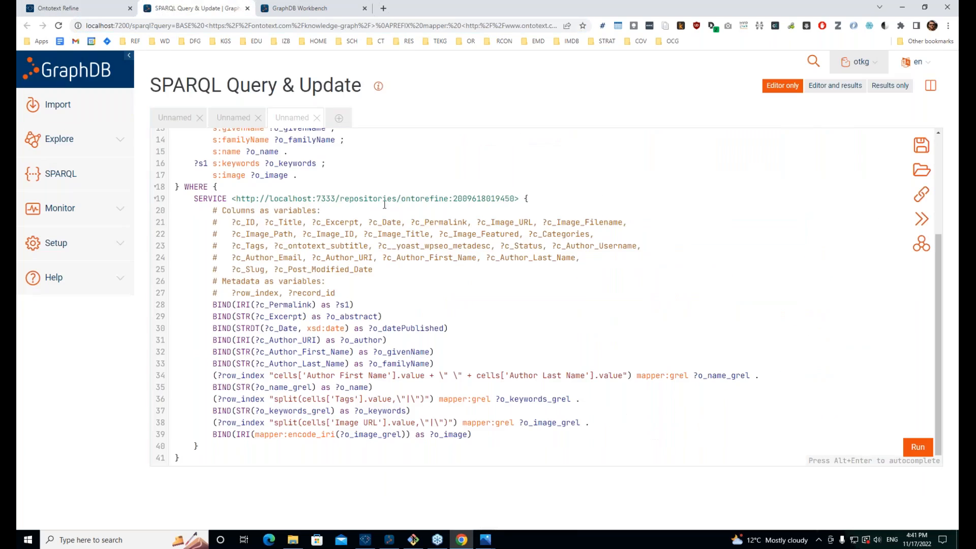
double_click(379, 199)
double_click(433, 199)
double_click(484, 198)
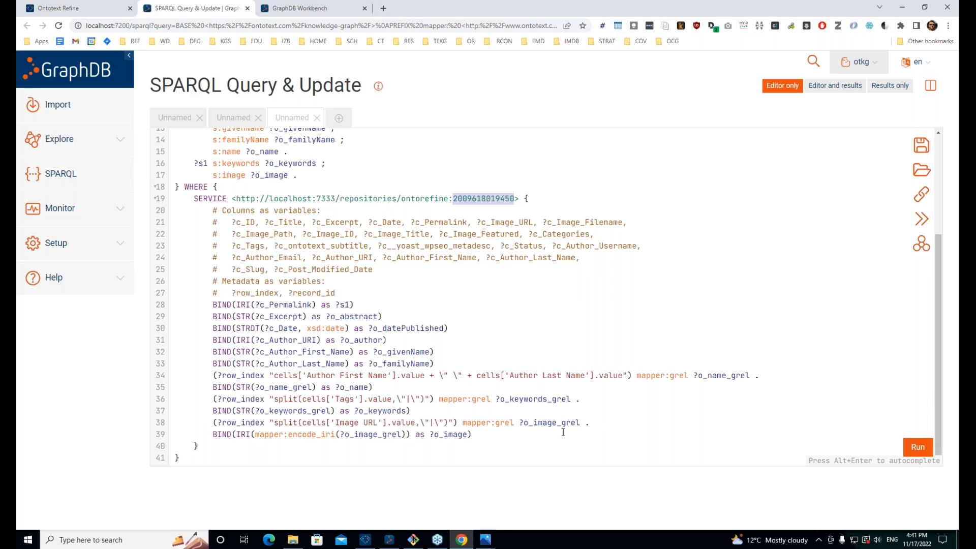
left_click_drag(521, 436, 136, 305)
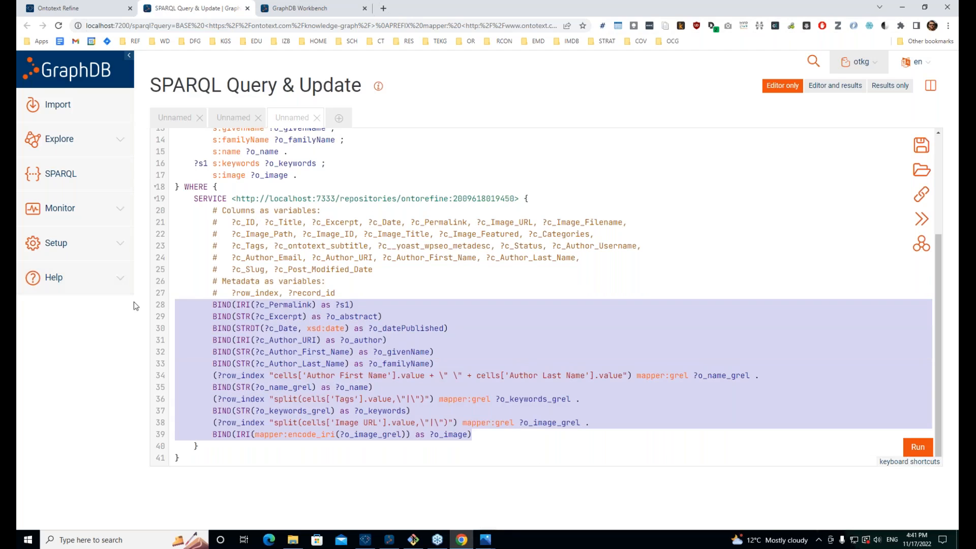
left_click(95, 7)
scroll(495, 383, "up", 4)
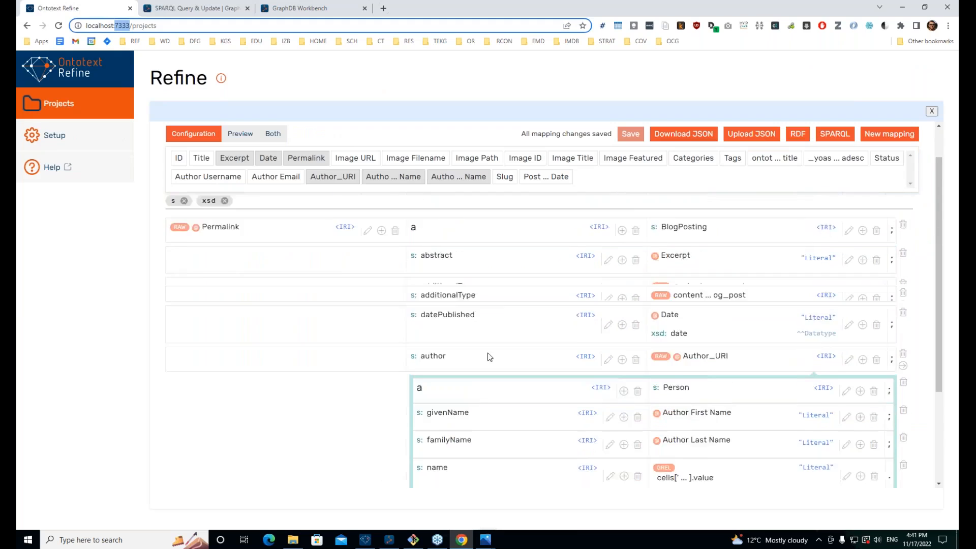
scroll(501, 316, "down", 4)
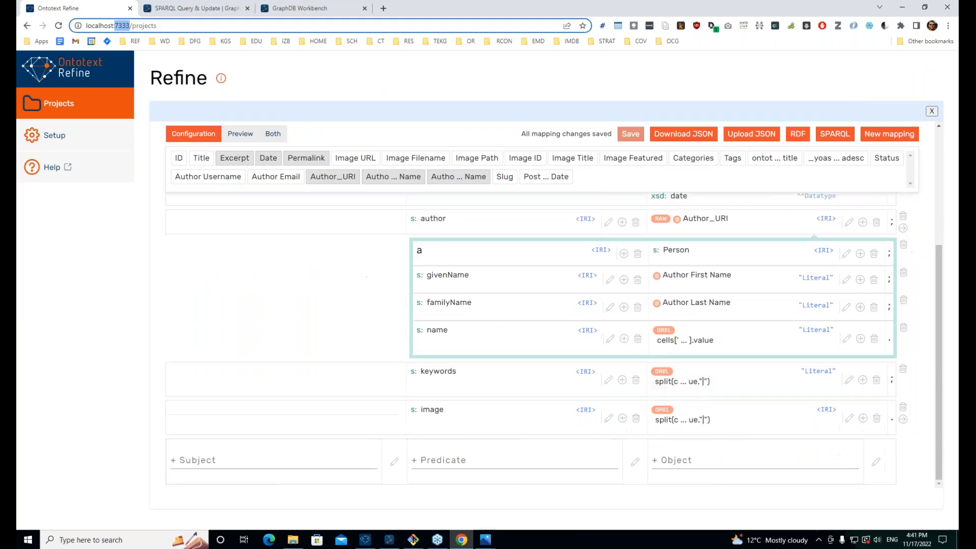
left_click(195, 8)
left_click(410, 303)
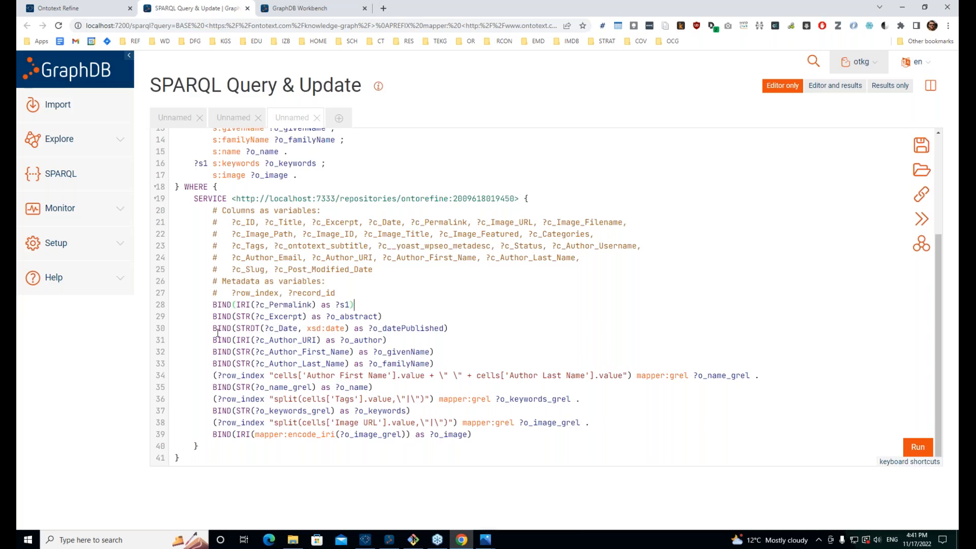
Step: Trace the datePublished and givenName BINDs on lines 30 and 32, with c_Date, o_author and o_datePublished
left_click_drag(212, 328, 465, 324)
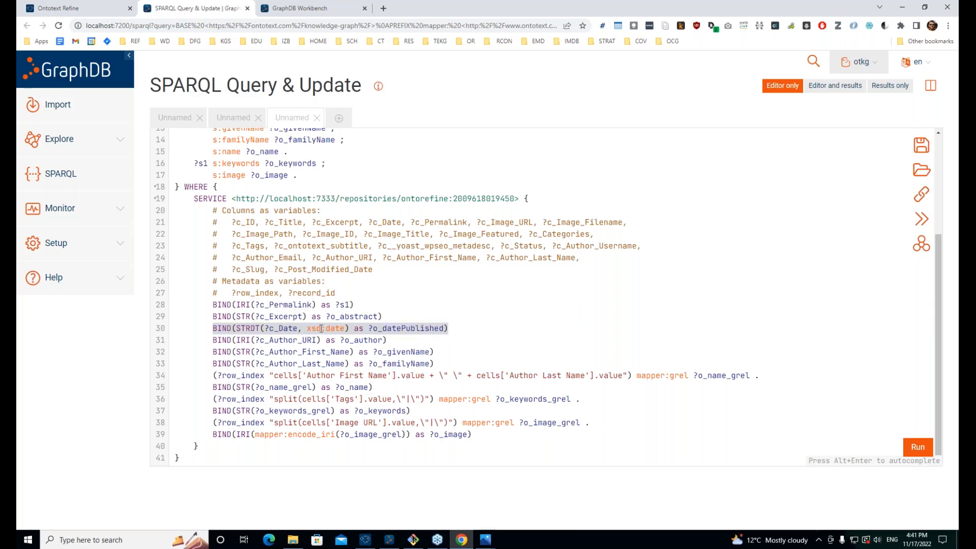
left_click(318, 328)
double_click(277, 327)
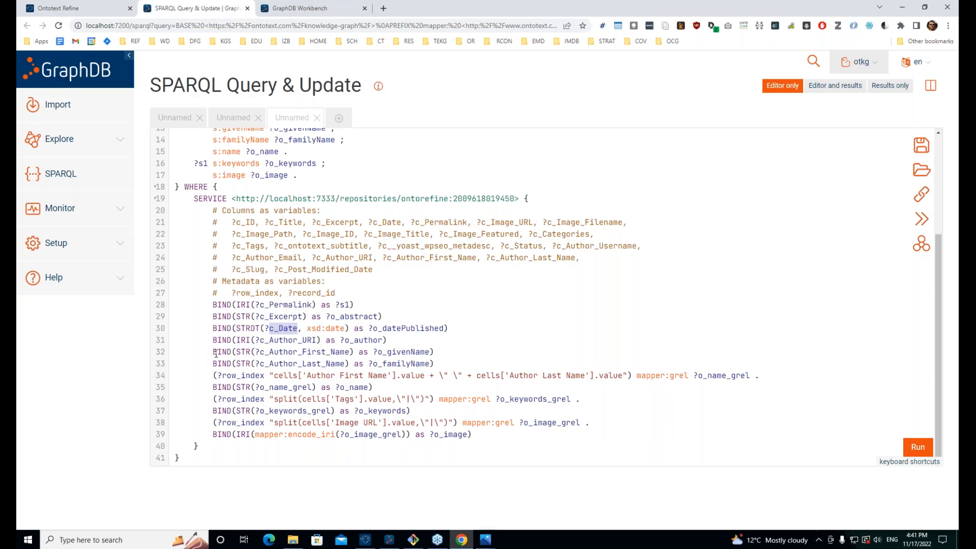
left_click_drag(453, 354, 193, 352)
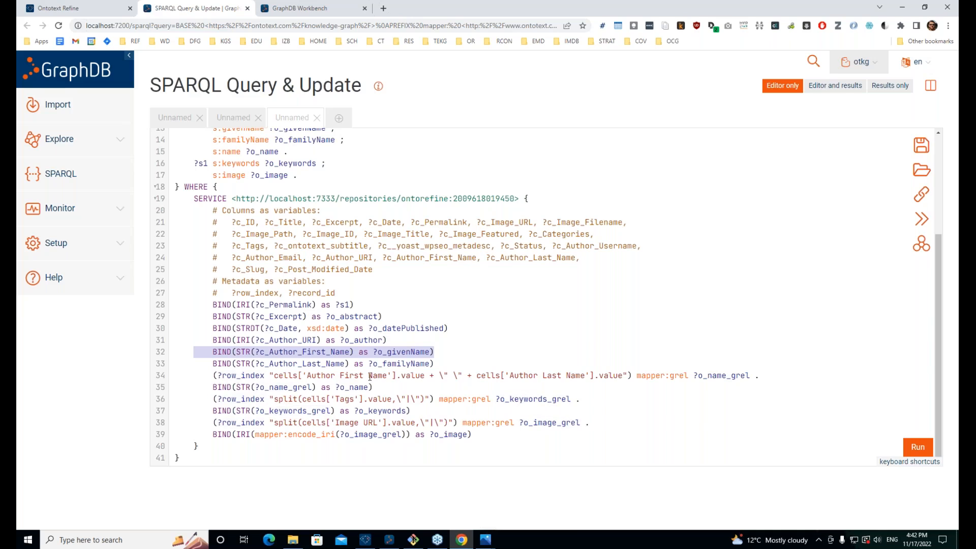
left_click(390, 376)
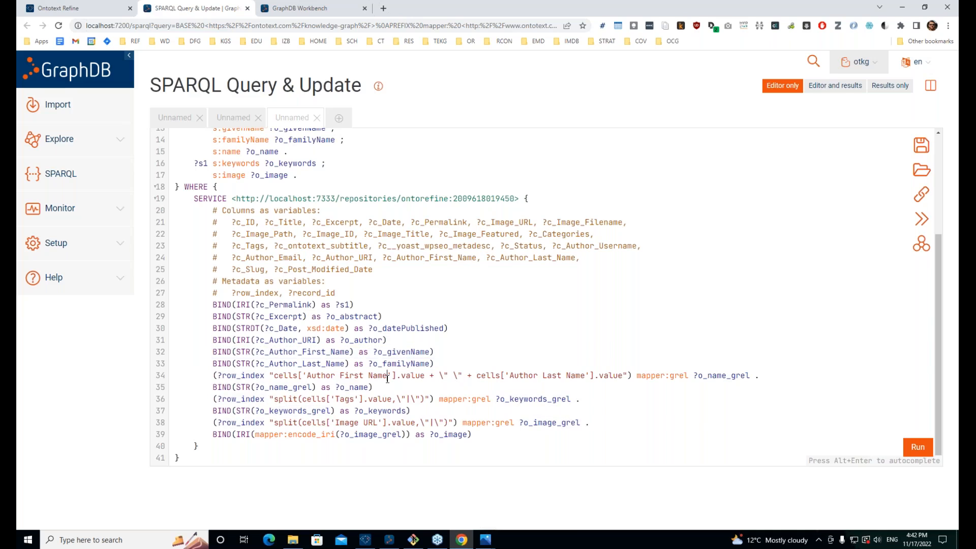
double_click(378, 340)
double_click(376, 328)
left_click(368, 345)
Step: Trace ?o_name_grel from the CONSTRUCT template to the GREL expression joining first and last names
scroll(368, 347, "up", 3)
double_click(263, 298)
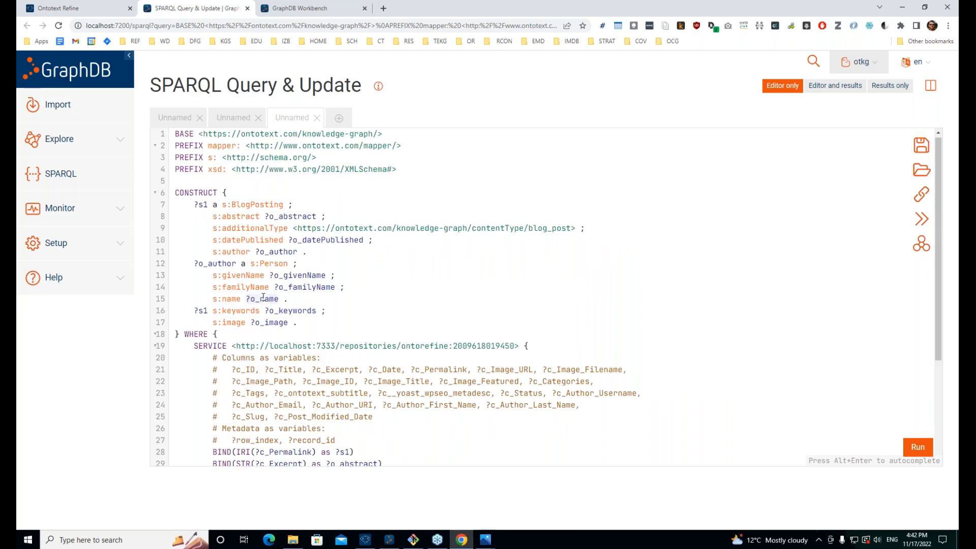
scroll(264, 297, "down", 3)
scroll(264, 298, "down", 2)
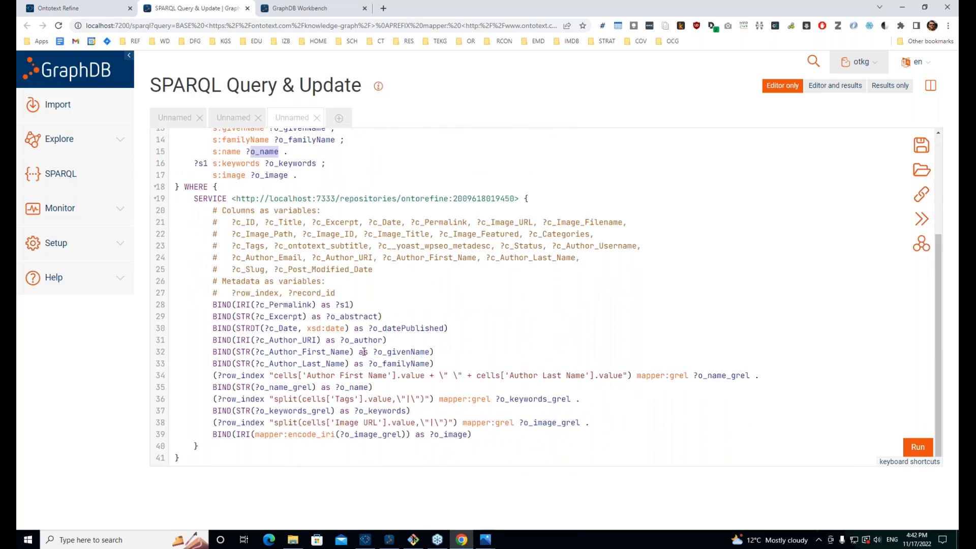
double_click(261, 389)
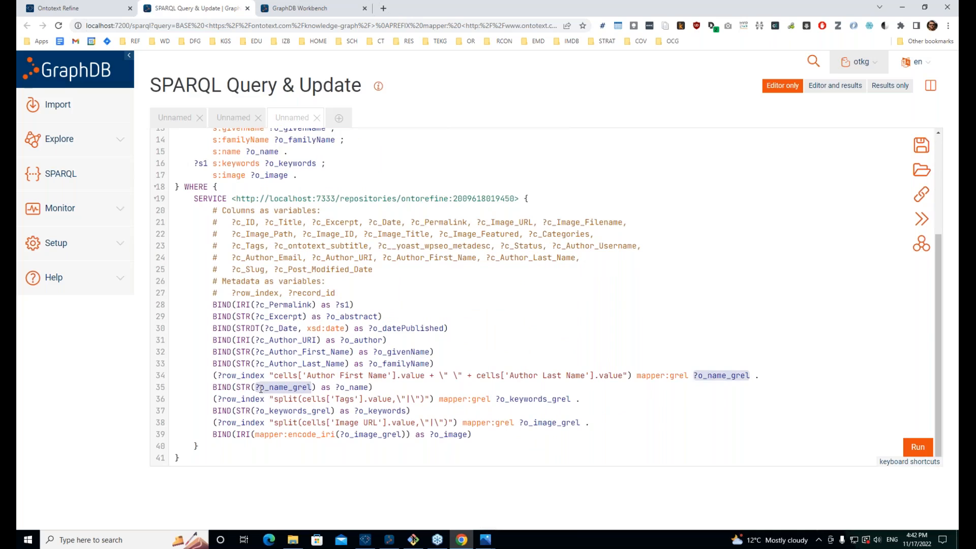
left_click_drag(212, 375, 634, 378)
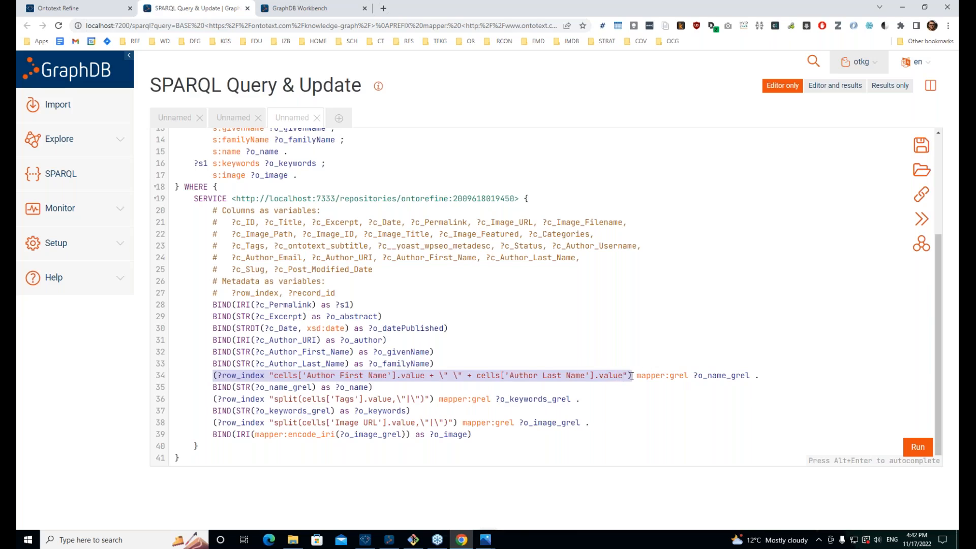
left_click(631, 376)
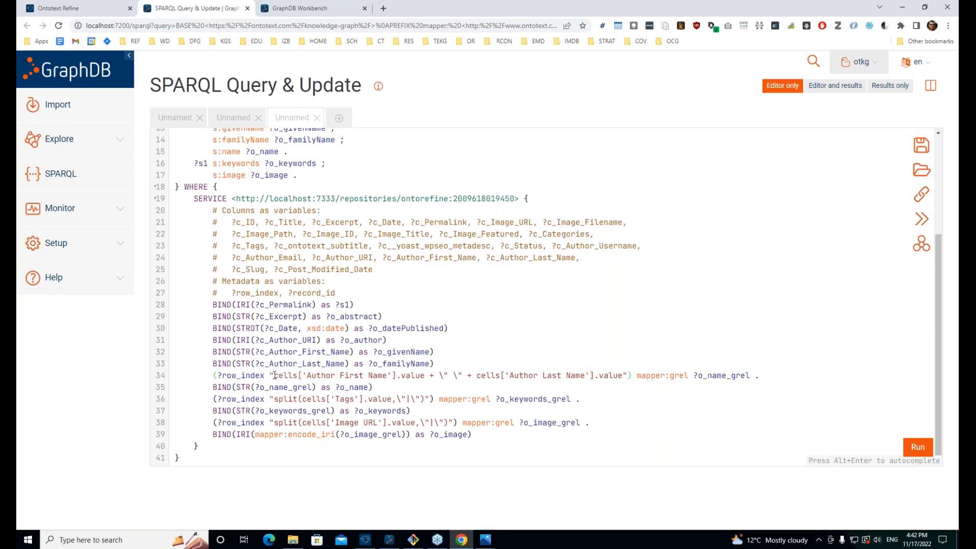
left_click_drag(275, 375, 623, 375)
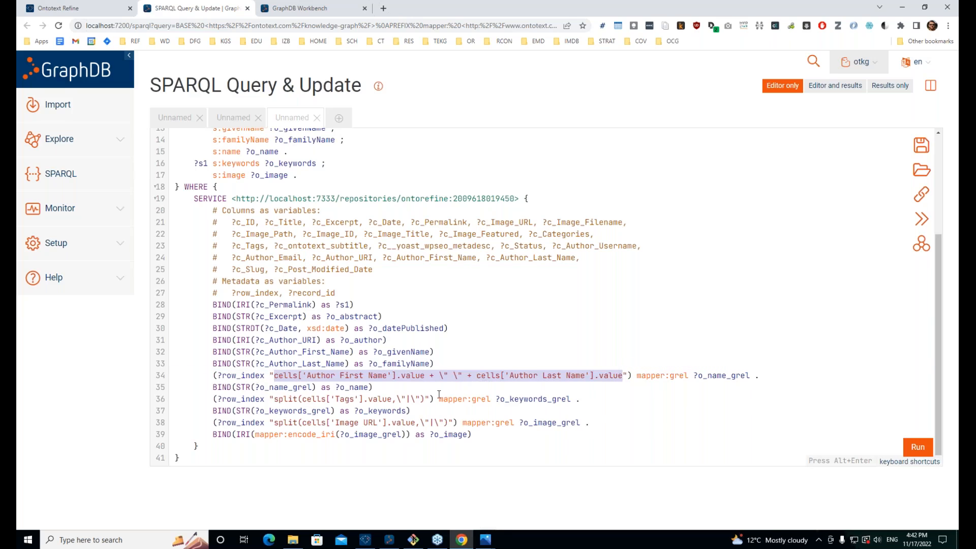
left_click(333, 374)
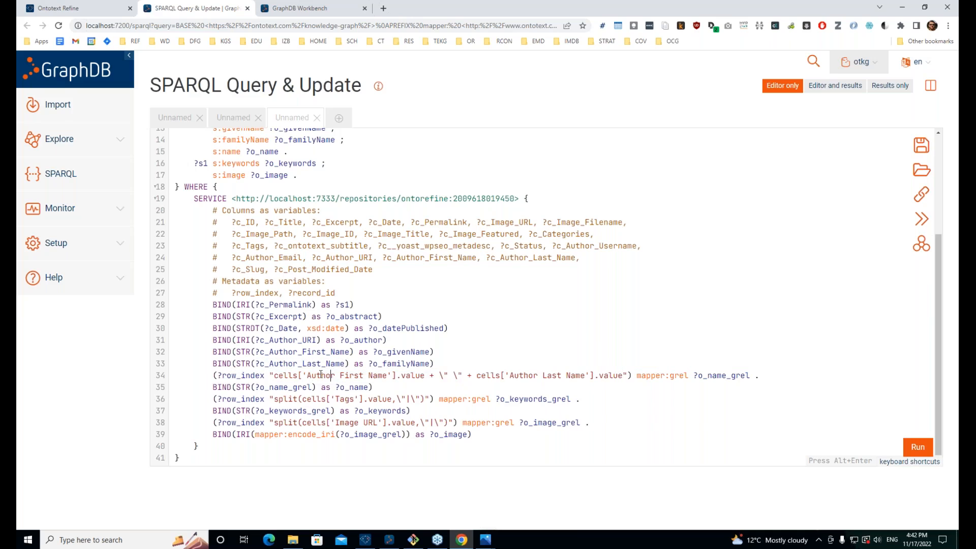
key("Left")
key("Left")
key("Left")
double_click(696, 376)
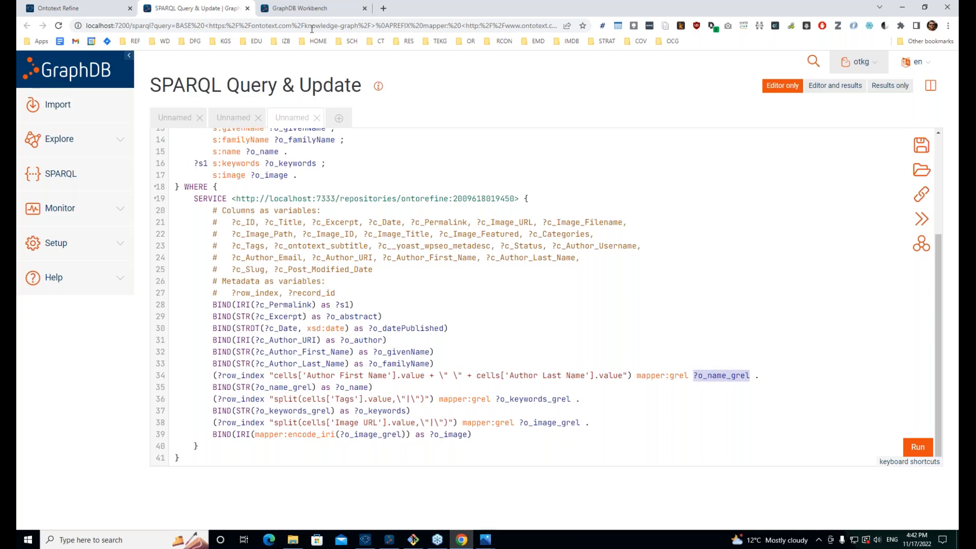
Step: Highlight ?o_keywords, ?o_image_grel and ?o_keywords_grel to show where each is used
scroll(250, 131, "up", 2)
scroll(354, 179, "down", 2)
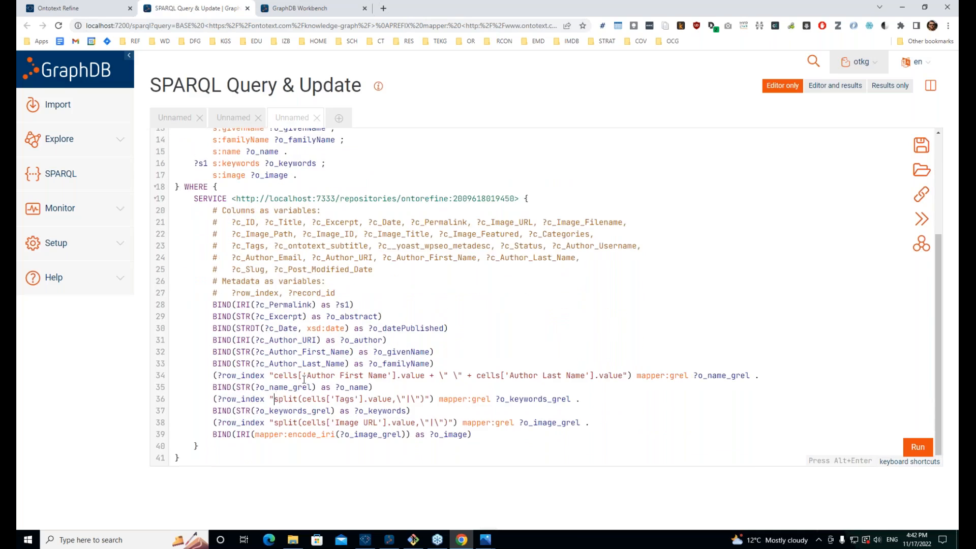
double_click(357, 413)
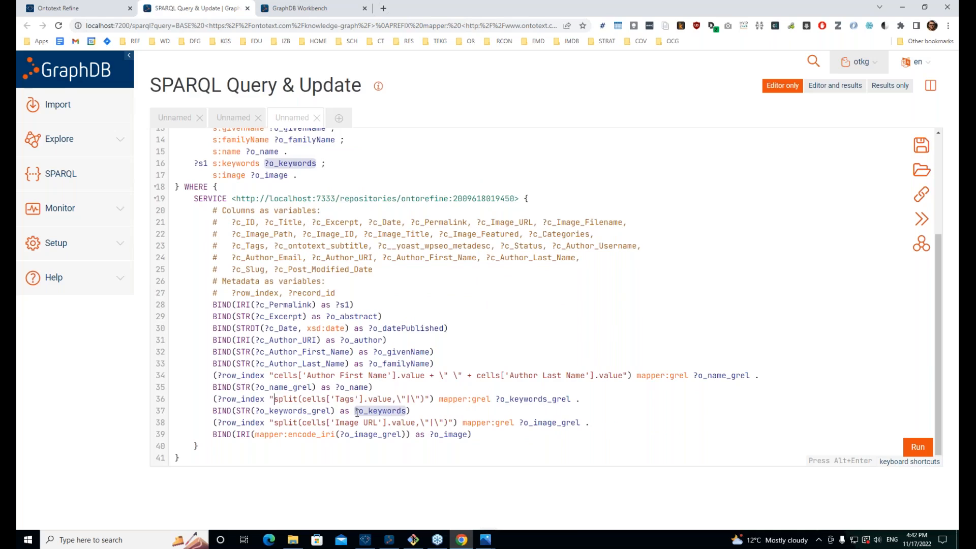
double_click(557, 422)
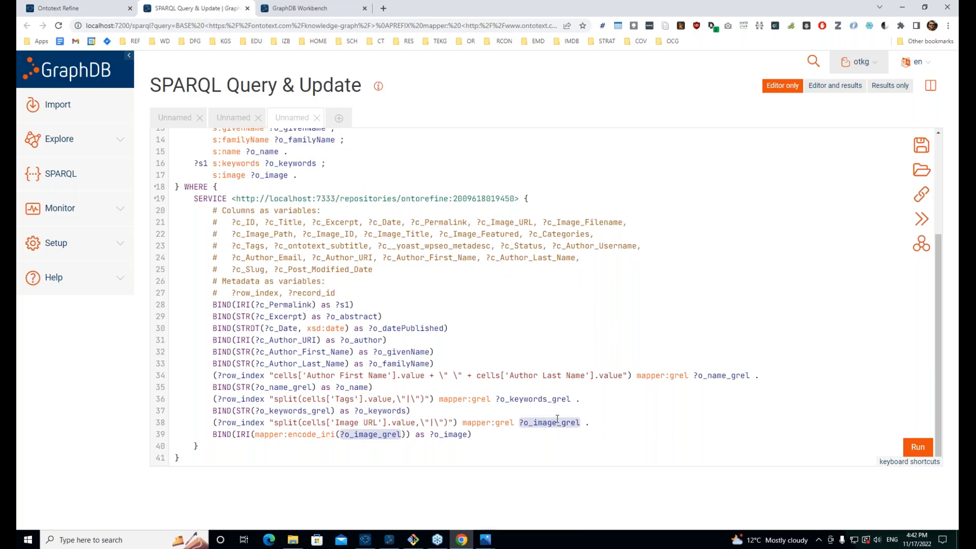
double_click(551, 400)
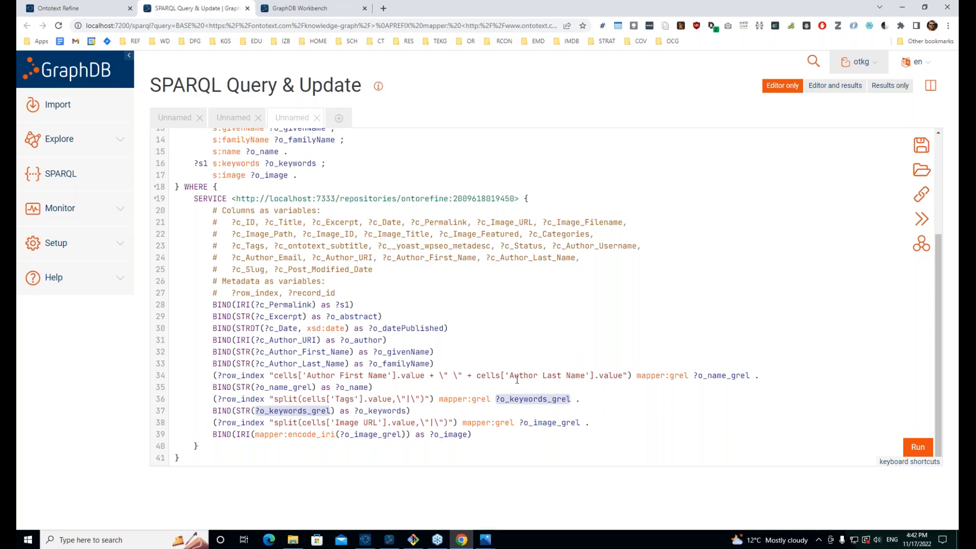
Step: Point out the CONSTRUCT line and BlogPosting triple patterns, then run the CONSTRUCT query
scroll(224, 398, "up", 3)
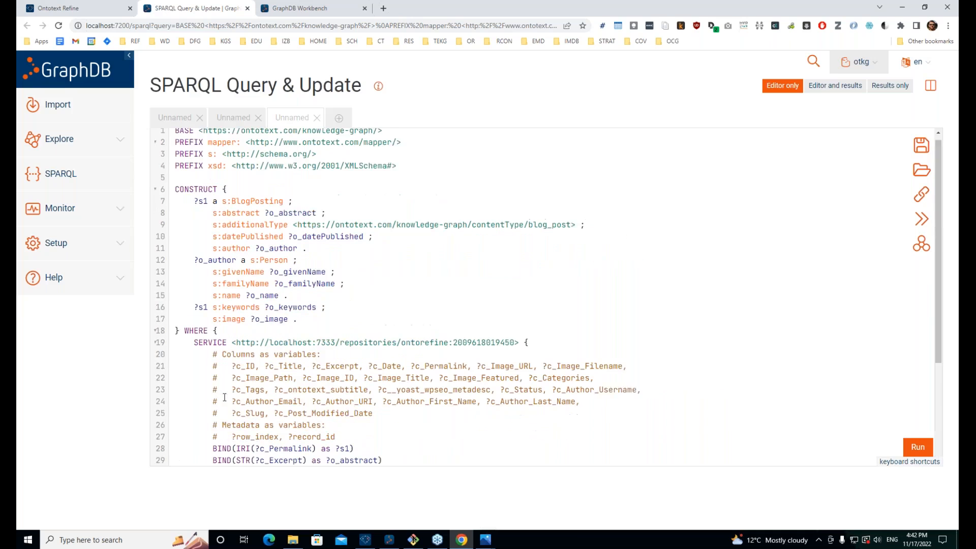
scroll(256, 315, "down", 3)
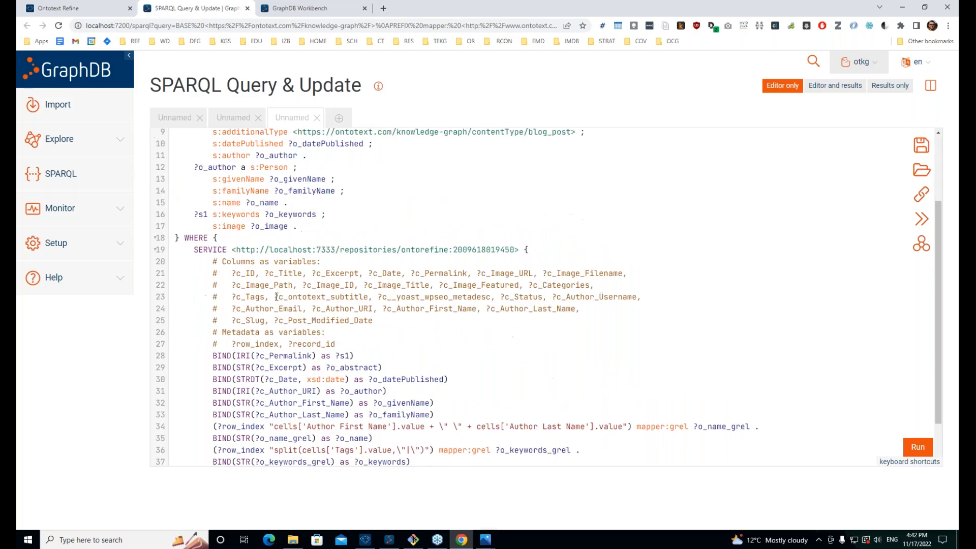
scroll(347, 294, "up", 3)
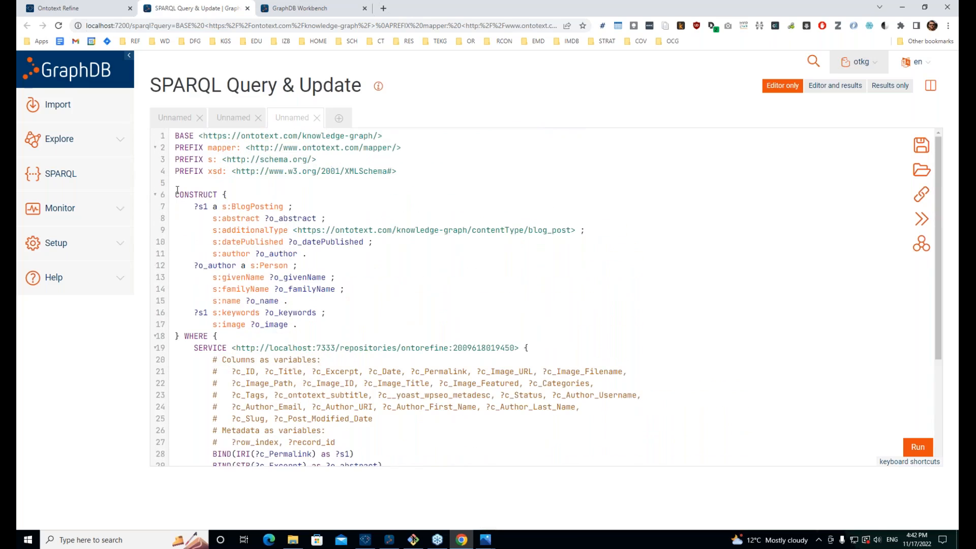
left_click_drag(176, 196, 178, 203)
left_click(183, 186)
left_click_drag(194, 205, 313, 228)
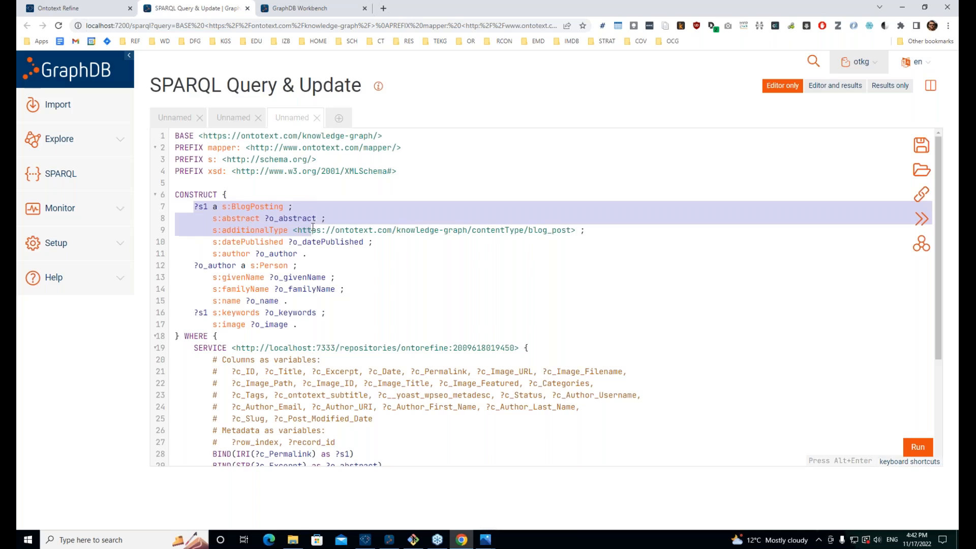
left_click(236, 207)
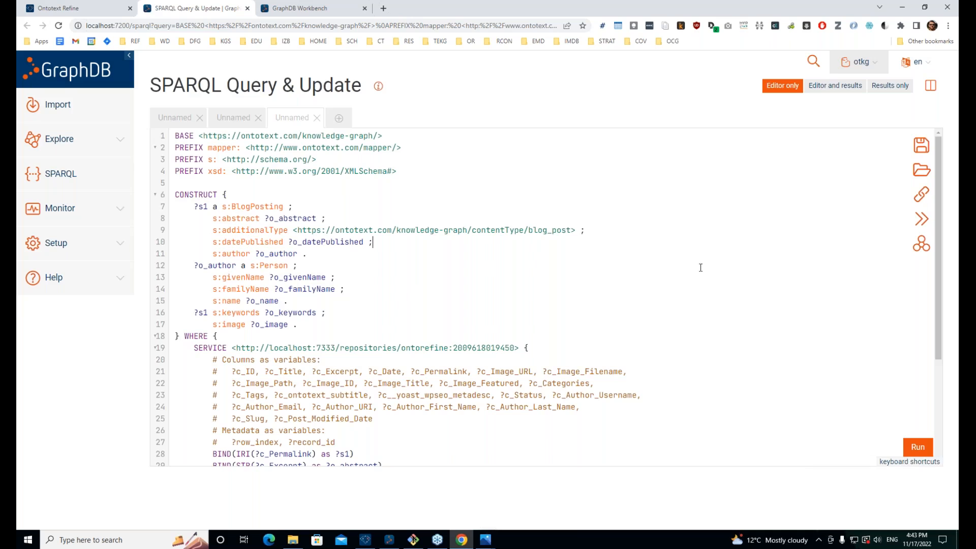
left_click(917, 447)
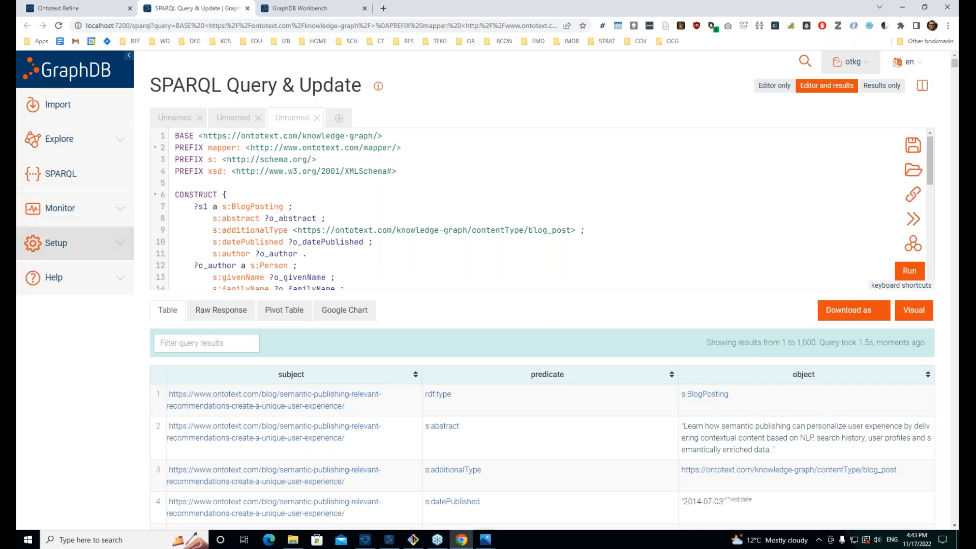
Step: Compare the constructed BlogPosting and Person triples in the results table with the Refine mapping
left_click(102, 9)
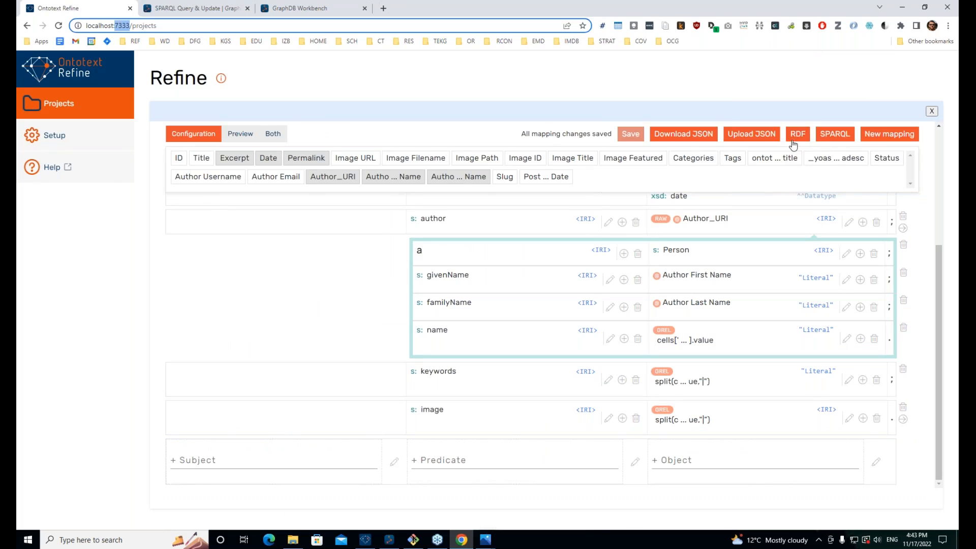
left_click(158, 10)
scroll(369, 282, "down", 8)
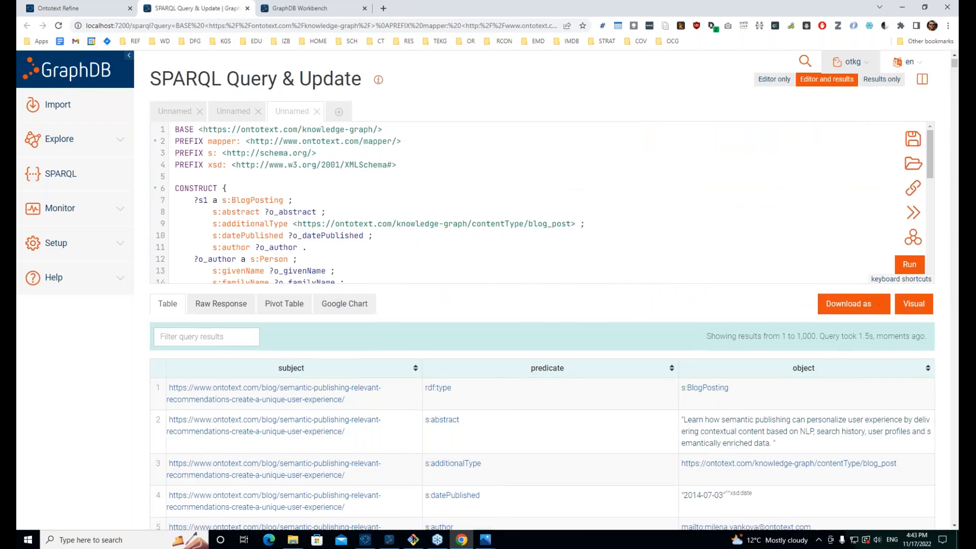
scroll(631, 292, "up", 2)
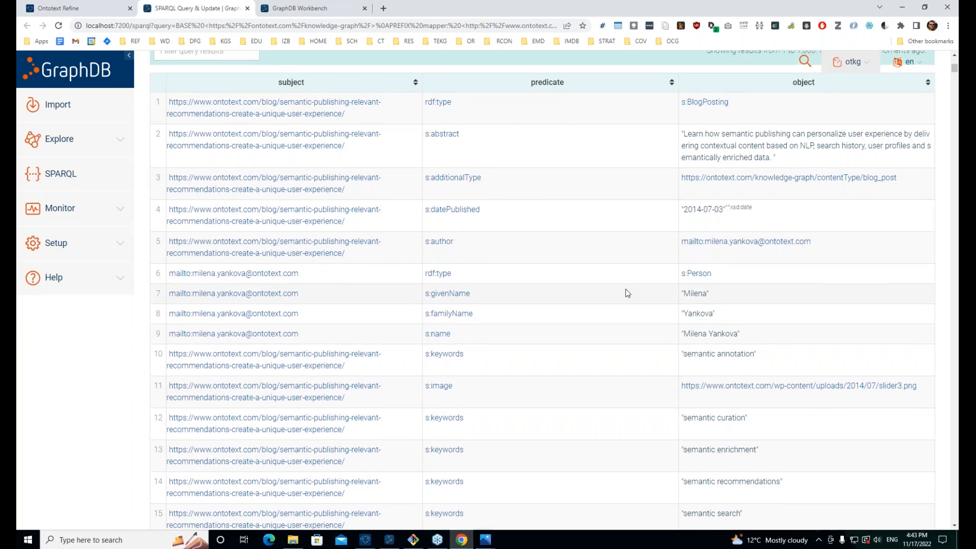
scroll(630, 292, "up", 4)
scroll(305, 168, "up", 1)
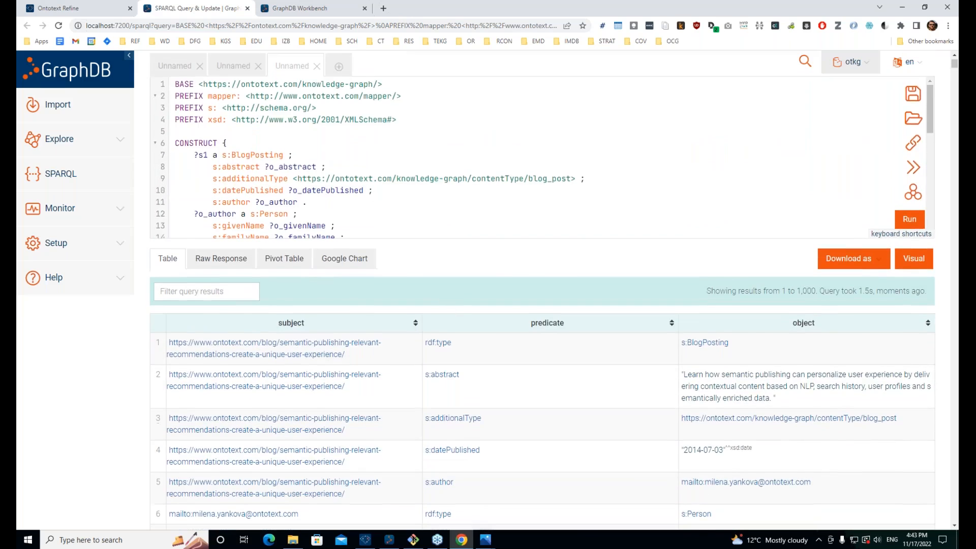
scroll(448, 309, "down", 1)
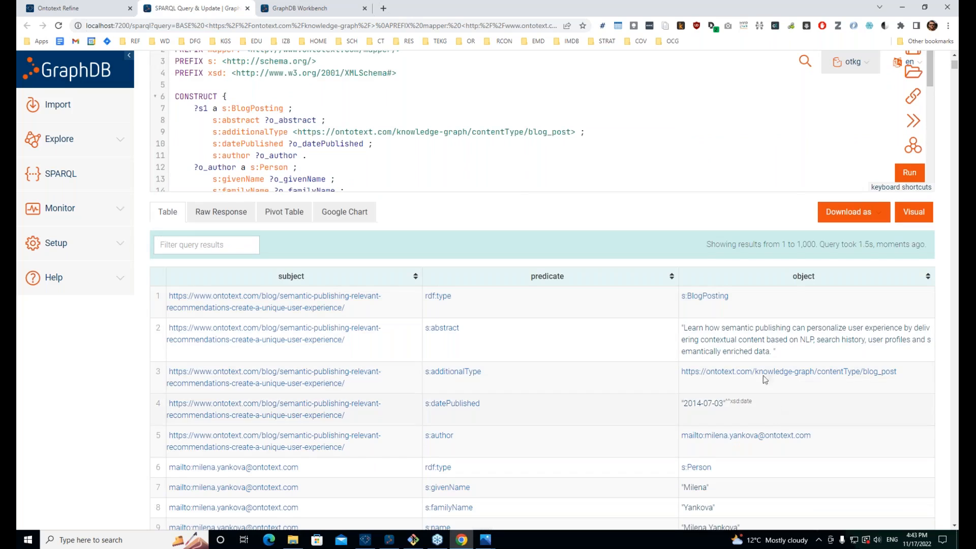
scroll(787, 336, "down", 3)
scroll(425, 249, "up", 5)
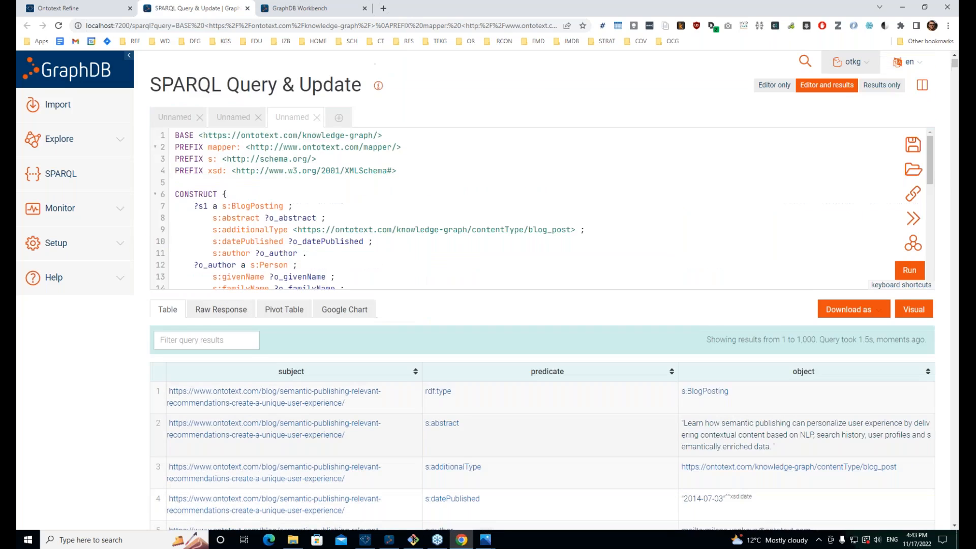
scroll(425, 248, "down", 2)
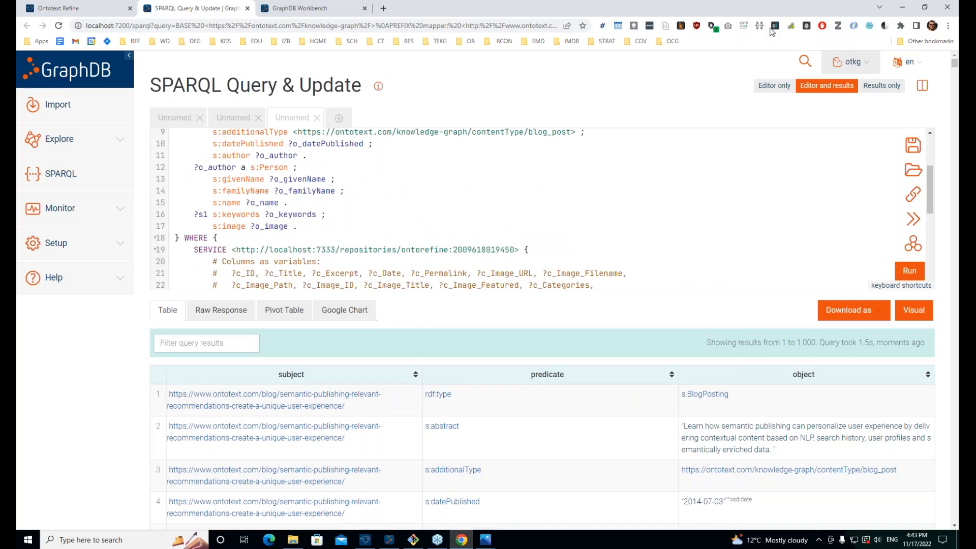
Step: Switch to Editor only and highlight the Refine repository endpoint URL in the SERVICE clause
left_click(774, 85)
scroll(335, 261, "up", 2)
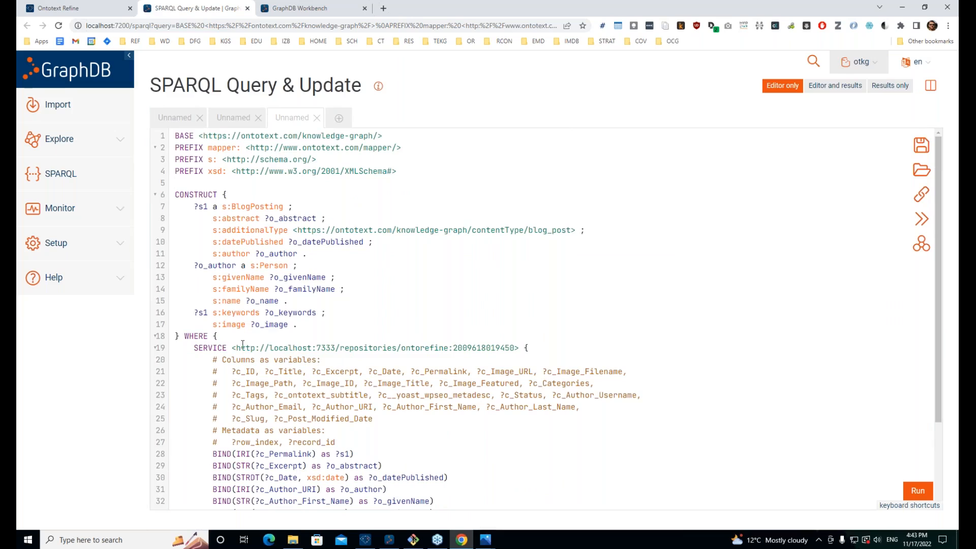
left_click_drag(240, 347, 479, 344)
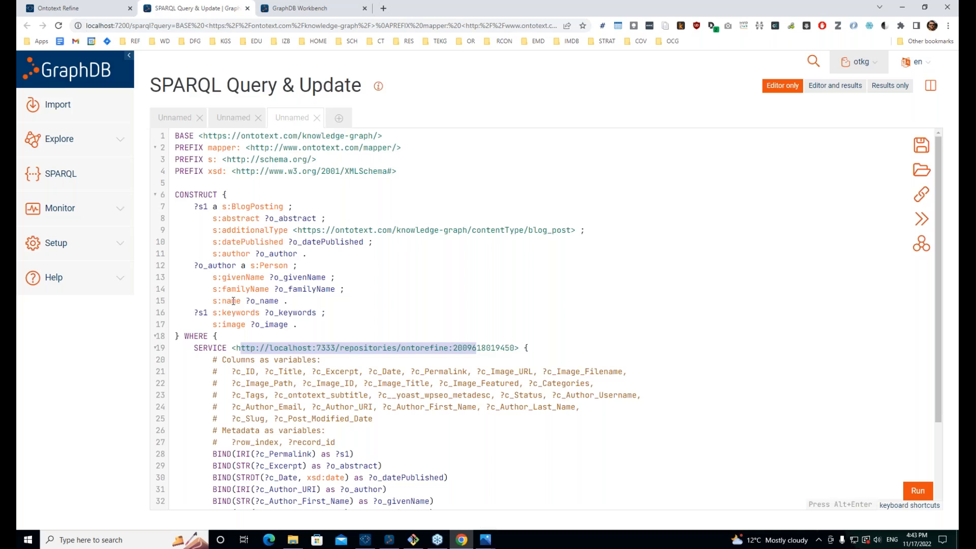
scroll(233, 301, "down", 2)
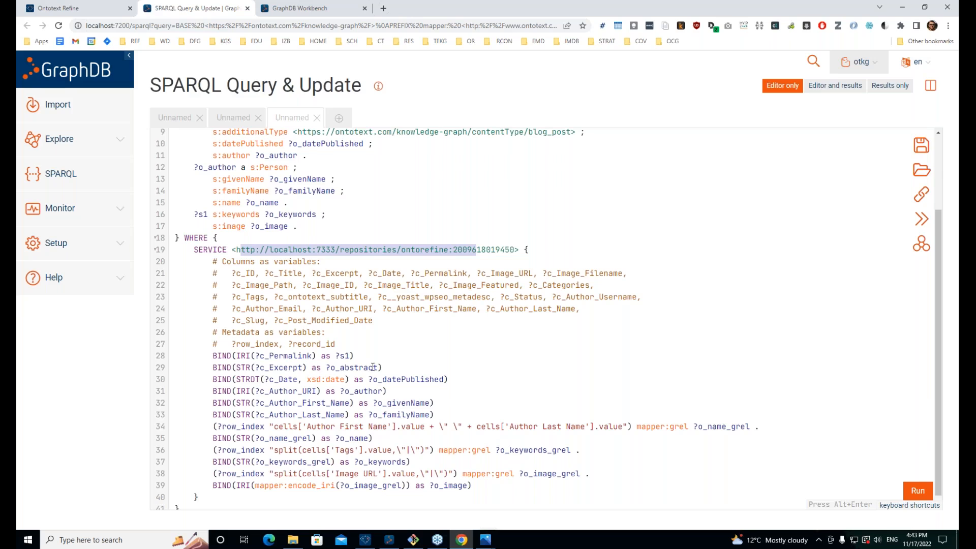
scroll(595, 315, "down", 1)
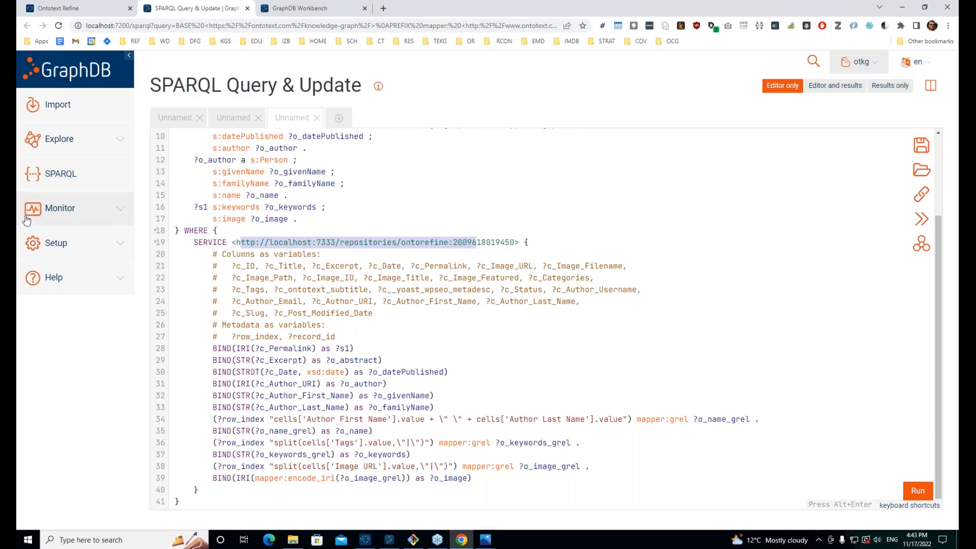
Step: Open the tags named graph from the Explore graphs overview in a new, zoomed-in tab
left_click(54, 147)
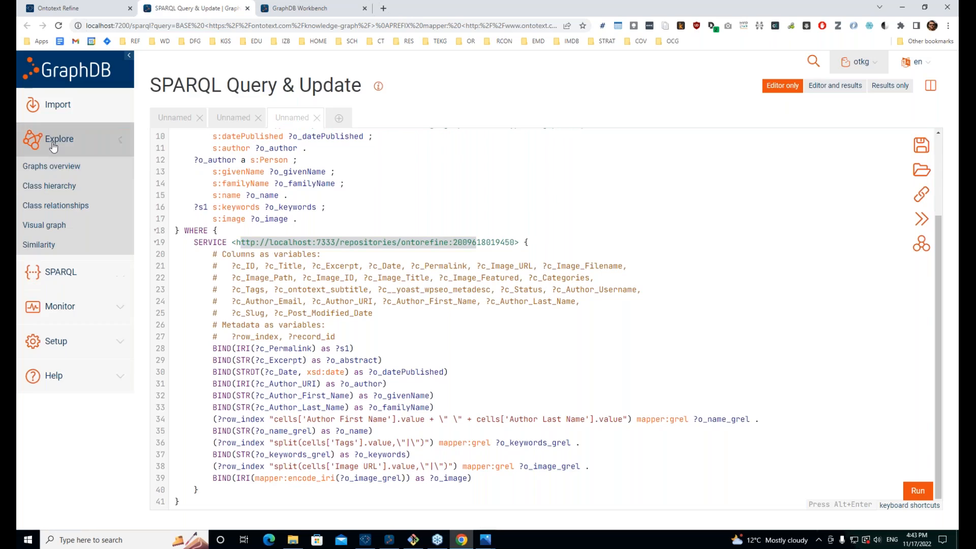
middle_click(44, 174)
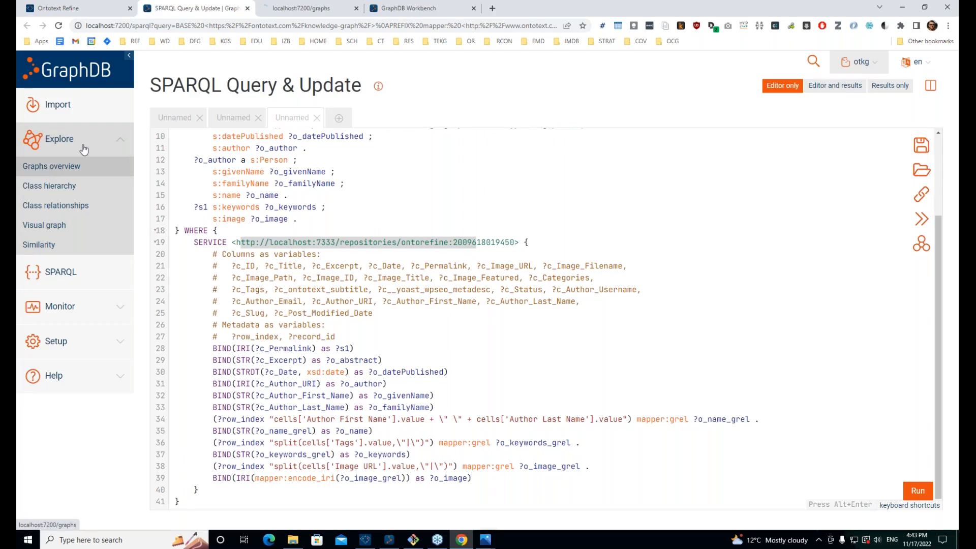
left_click(298, 8)
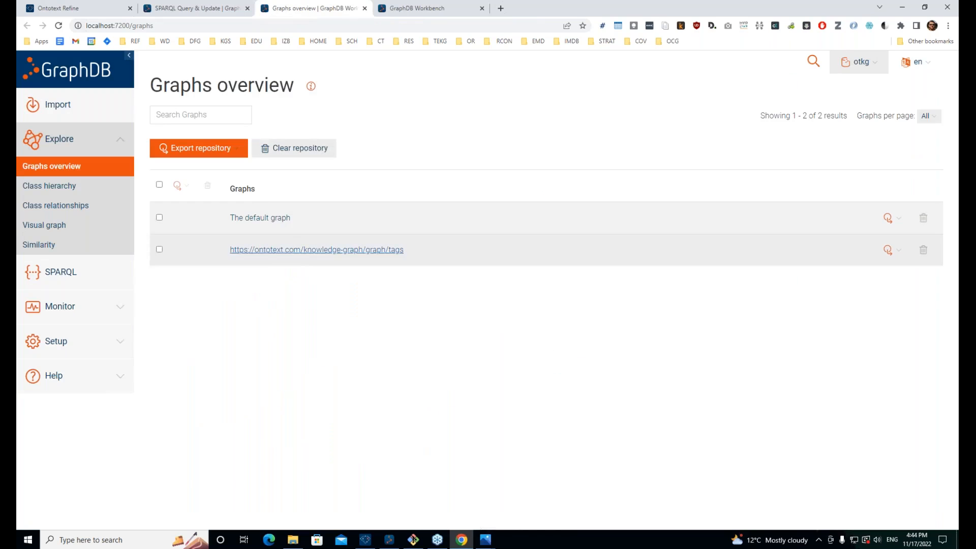
left_click(307, 250)
key("ctrl+plus")
key("ctrl+plus")
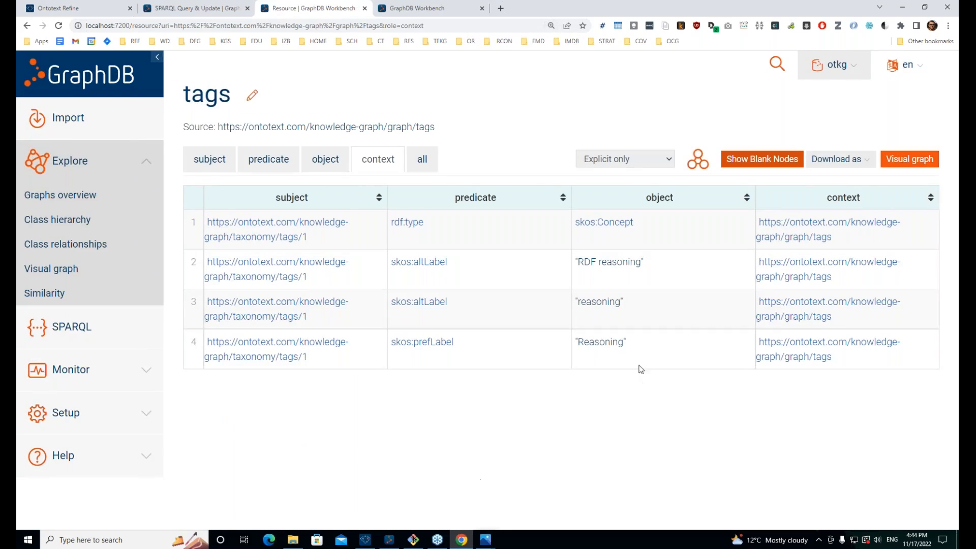
Step: Highlight the concept's "Reasoning", "RDF reasoning" and "reasoning" labels, then return to the SPARQL query tab
left_click_drag(658, 263, 591, 264)
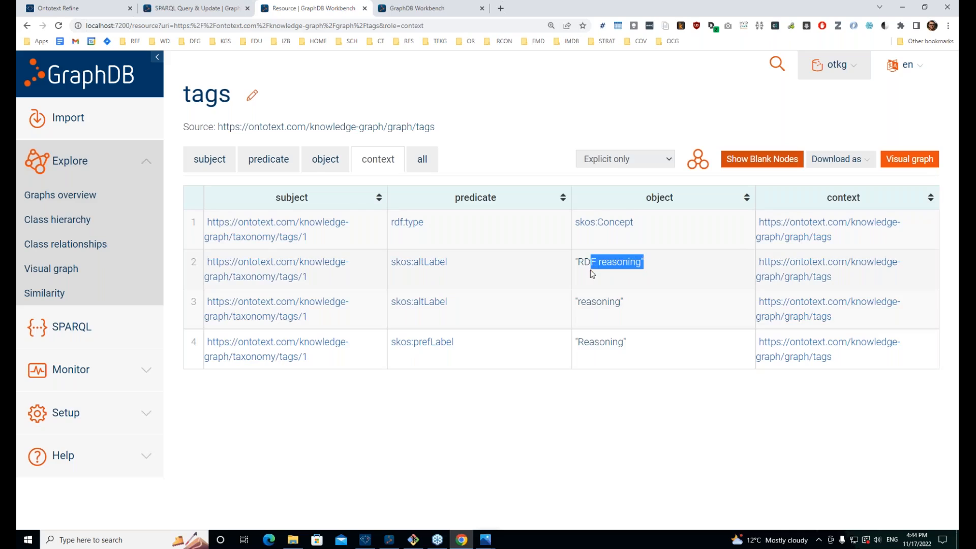
double_click(600, 341)
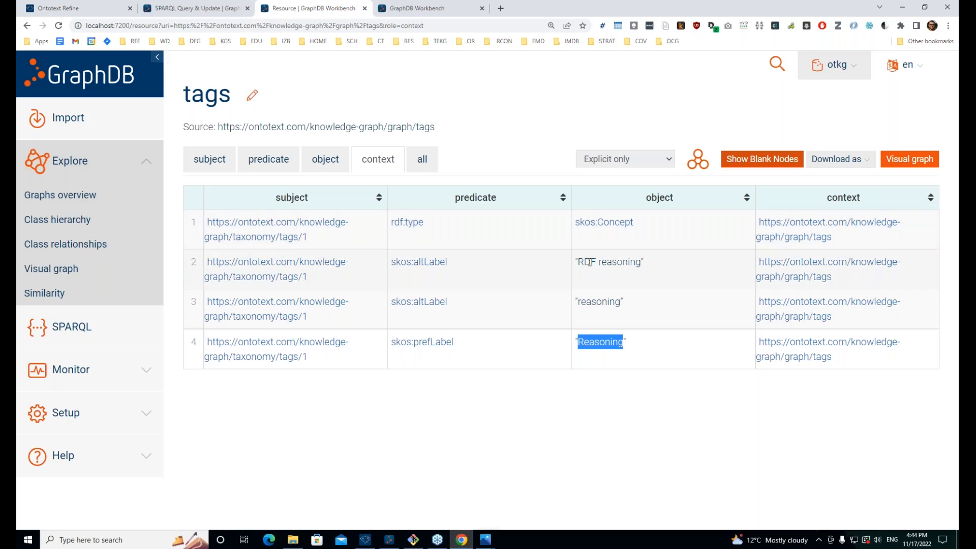
left_click_drag(584, 262, 629, 262)
left_click_drag(621, 304, 559, 299)
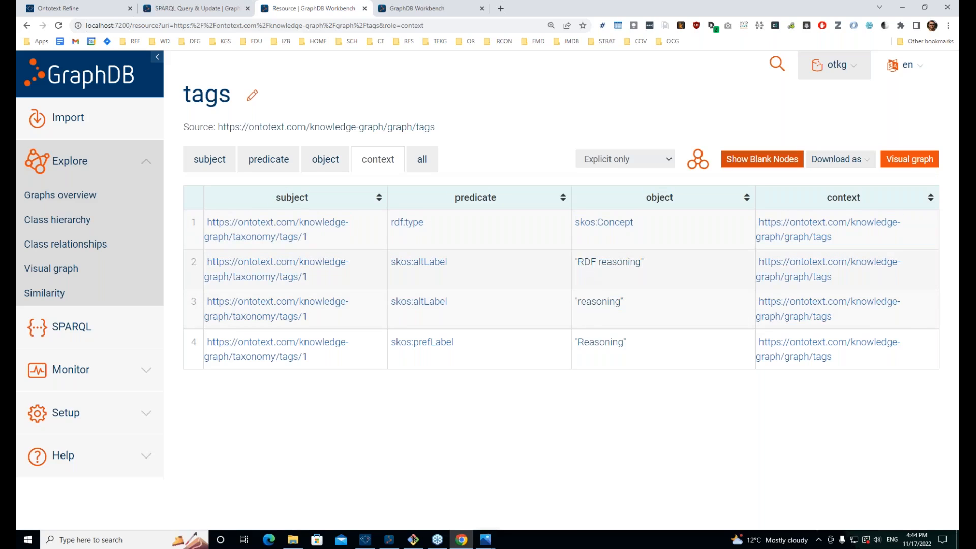
double_click(587, 262)
left_click(601, 260)
left_click_drag(578, 258, 622, 262)
double_click(596, 301)
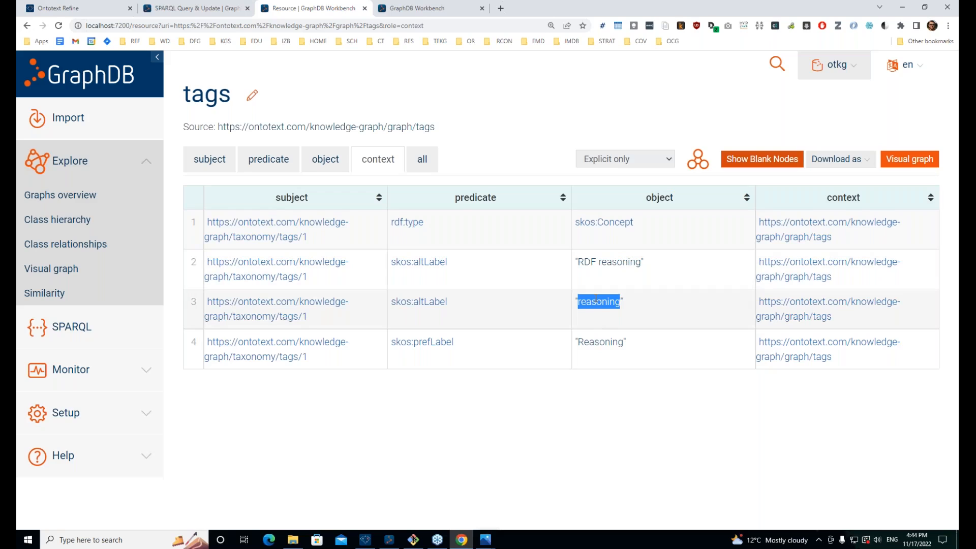
left_click(610, 340)
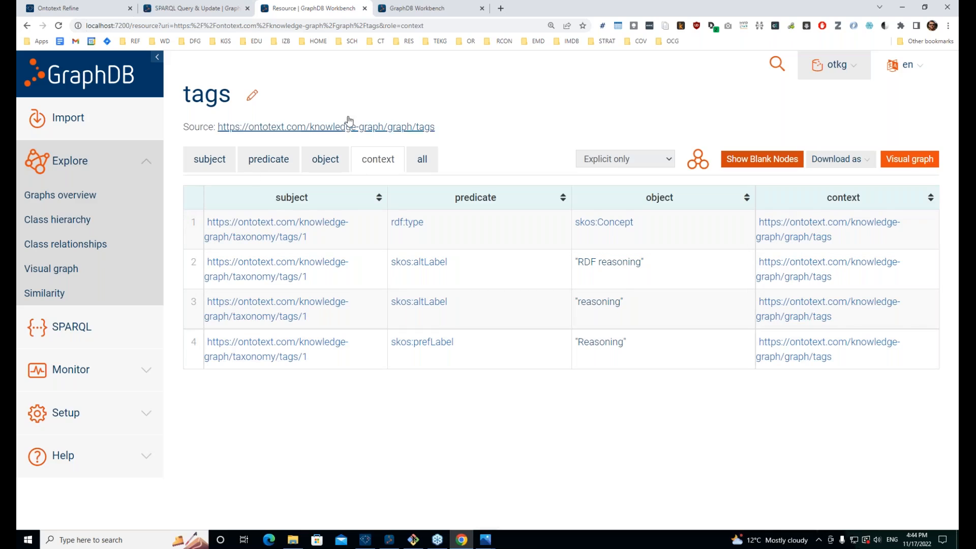
left_click(165, 9)
Step: Add '?concept_uri skos:altLabel ?o_keywords_grel' after the SERVICE block in the WHERE clause
key("ctrl+plus")
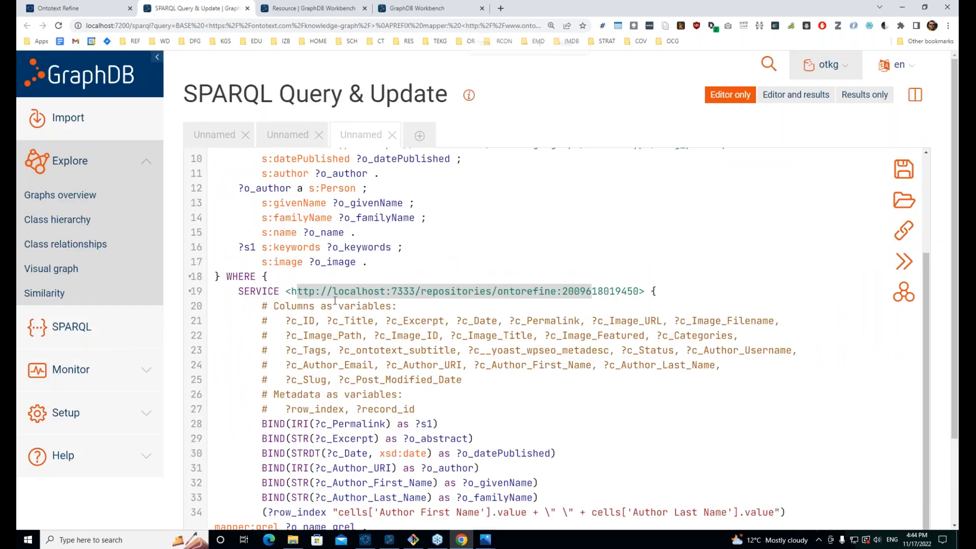
scroll(286, 239, "down", 2)
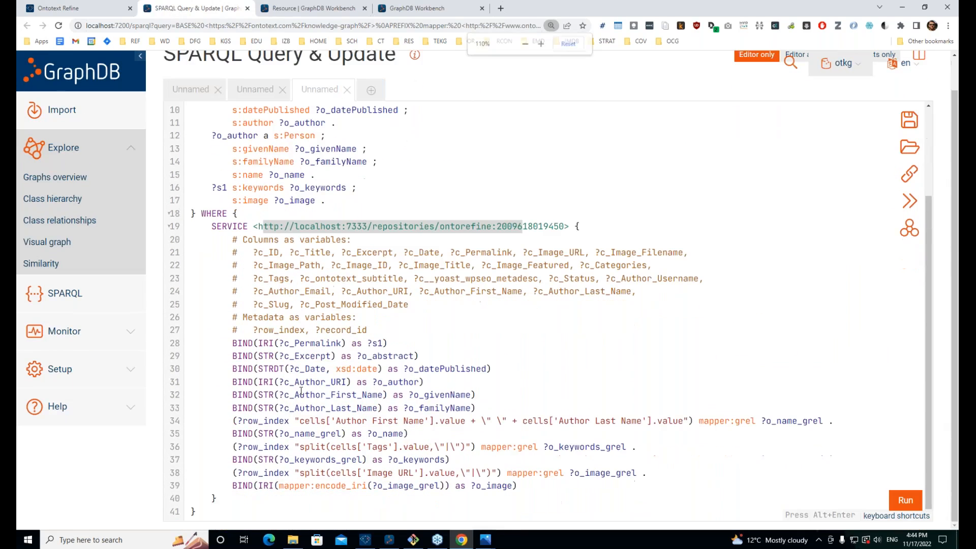
left_click(266, 496)
key("Return")
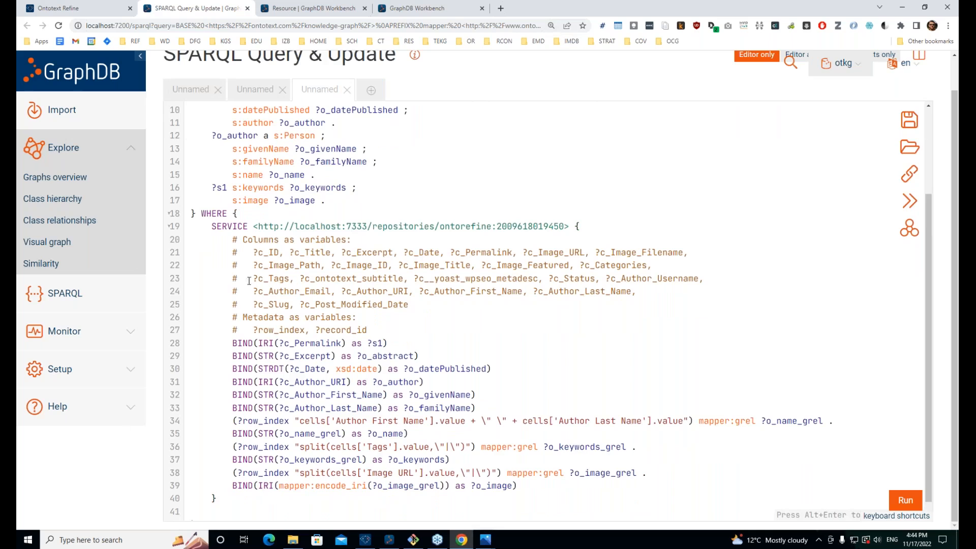
scroll(233, 265, "down", 1)
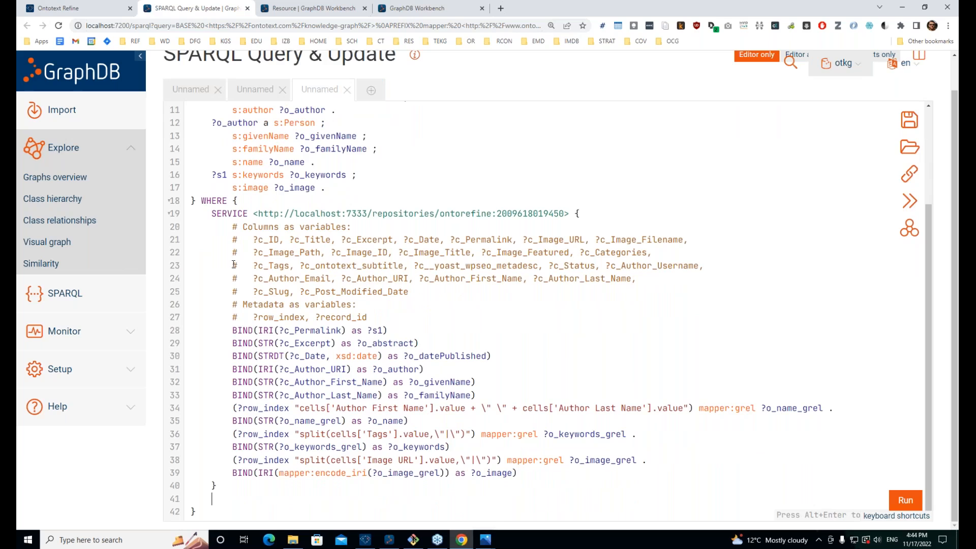
type("?concept")
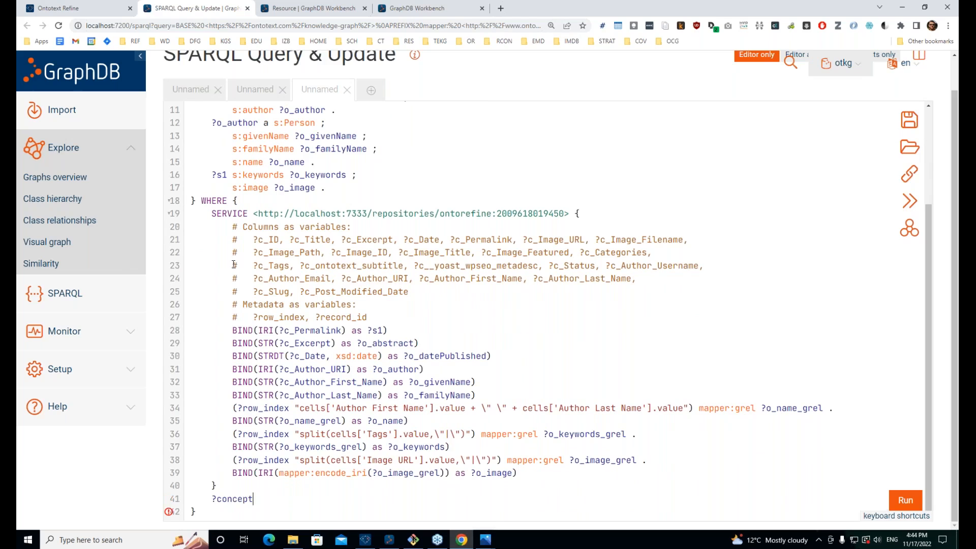
type("_uri skos")
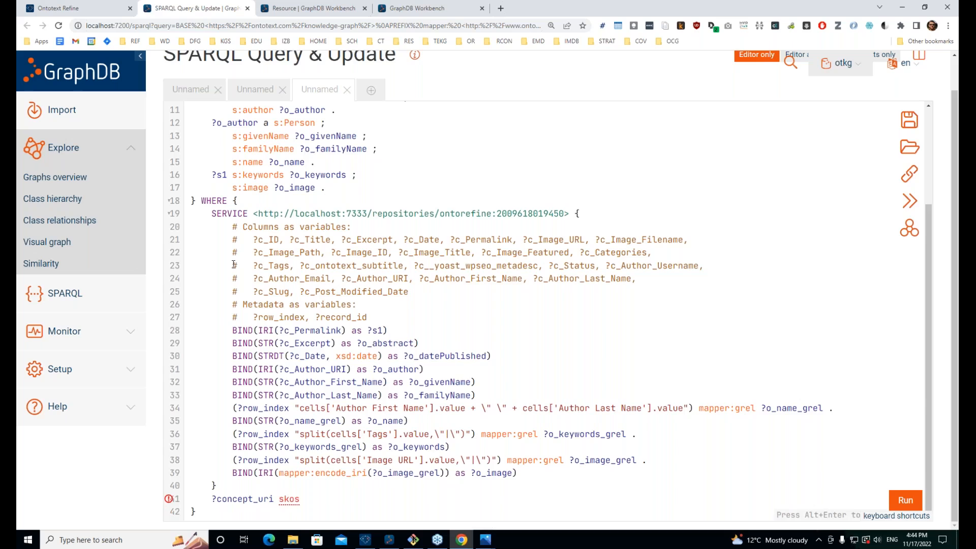
type(":altLab")
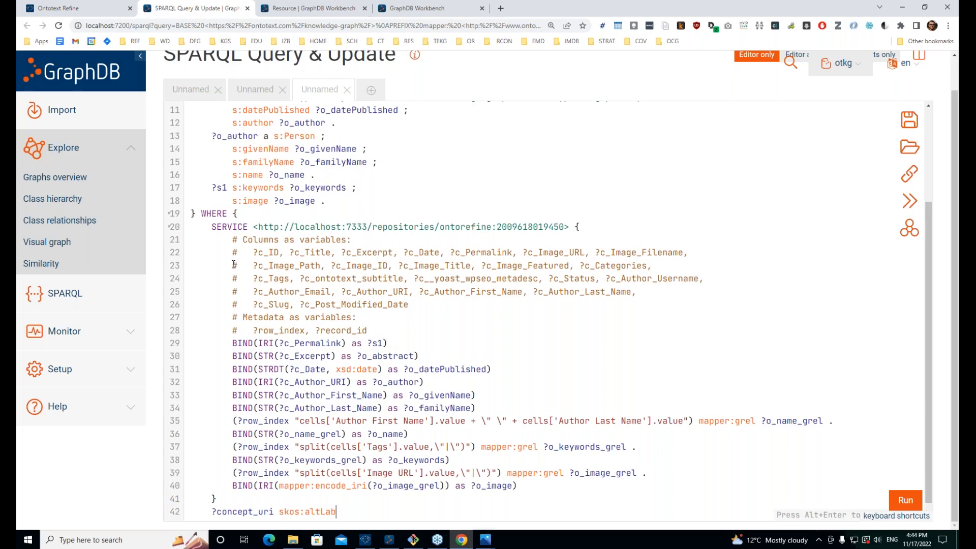
type("el")
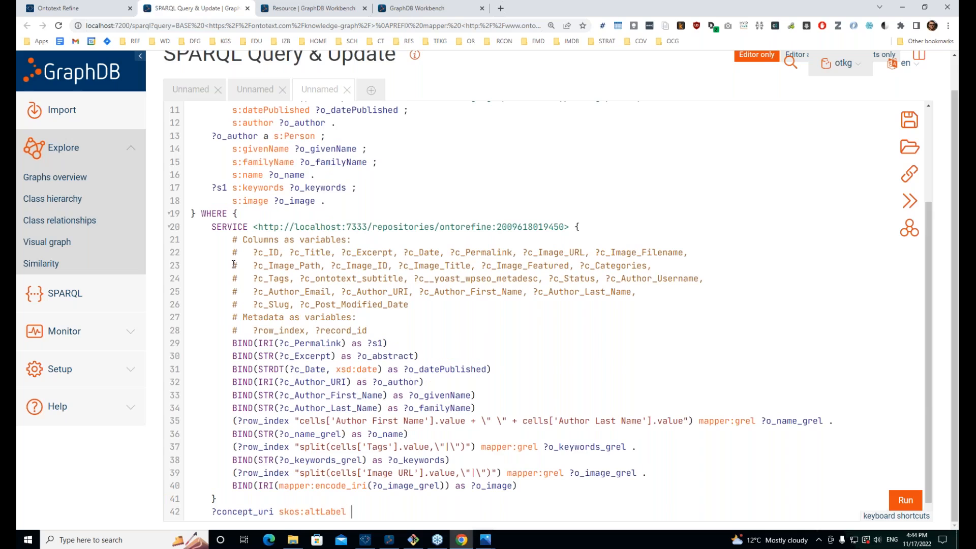
scroll(593, 433, "down", 1)
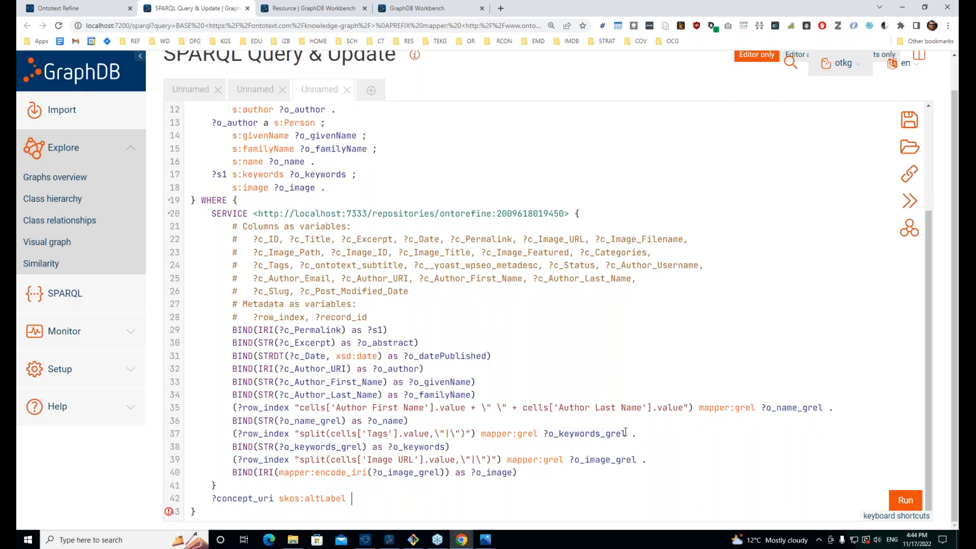
left_click_drag(625, 432, 543, 433)
key("ctrl+c")
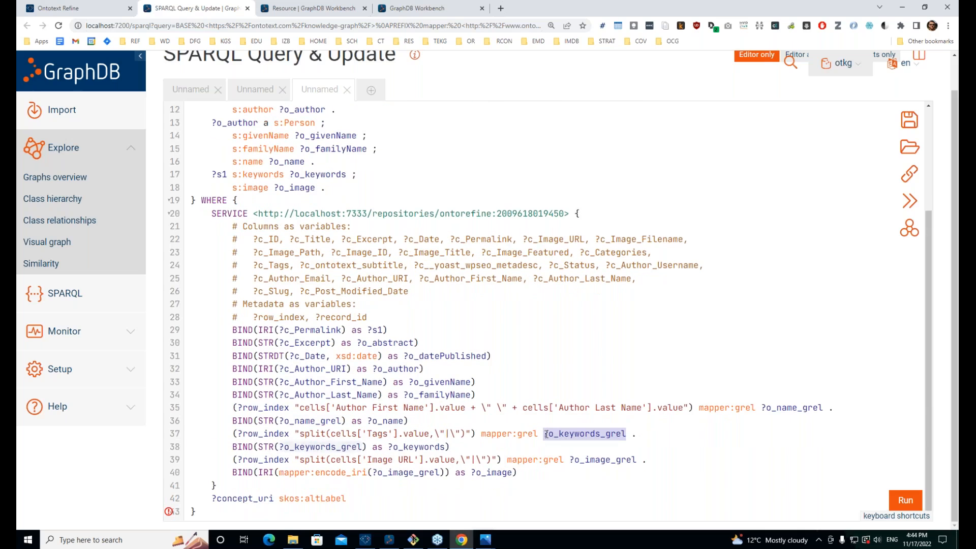
left_click(356, 498)
key("ctrl+v")
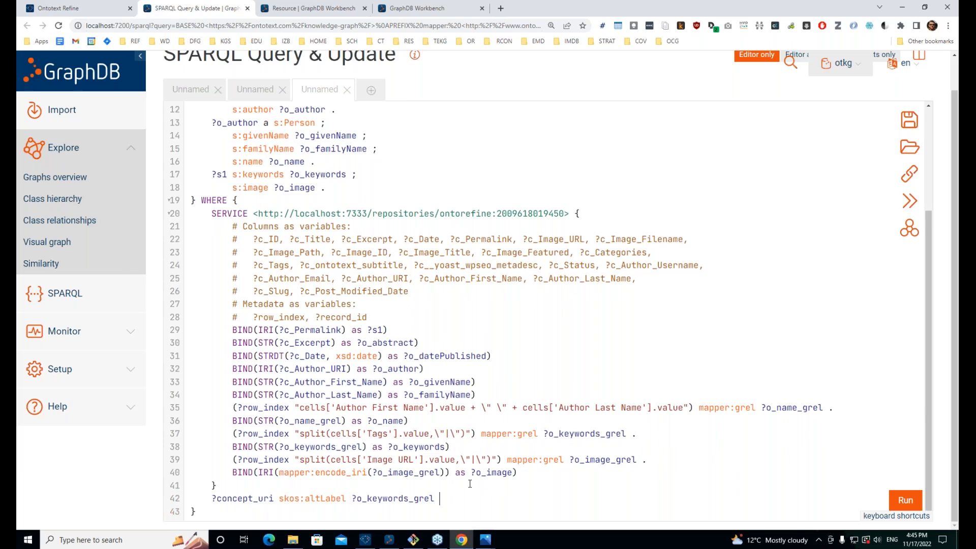
Step: Point out ?concept_uri, skos:altLabel and ?o_keywords_grel in the new pattern and on line 37
left_click_drag(446, 498, 216, 498)
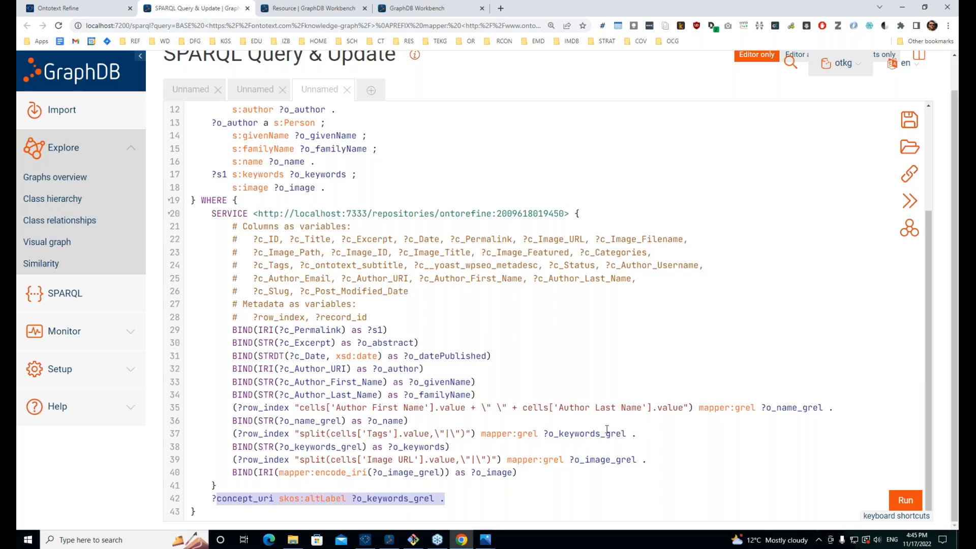
left_click_drag(627, 434, 549, 433)
left_click(417, 500)
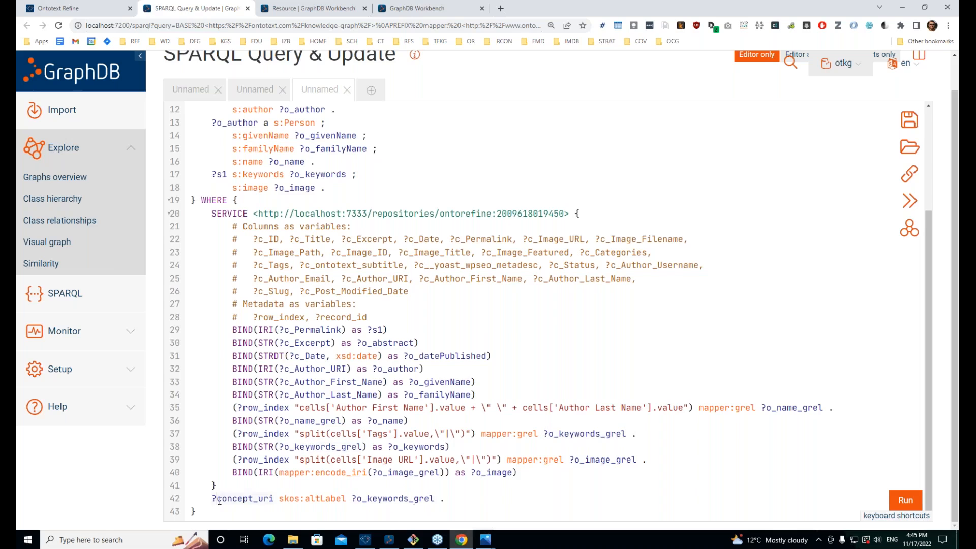
double_click(219, 497)
left_click_drag(353, 498, 435, 498)
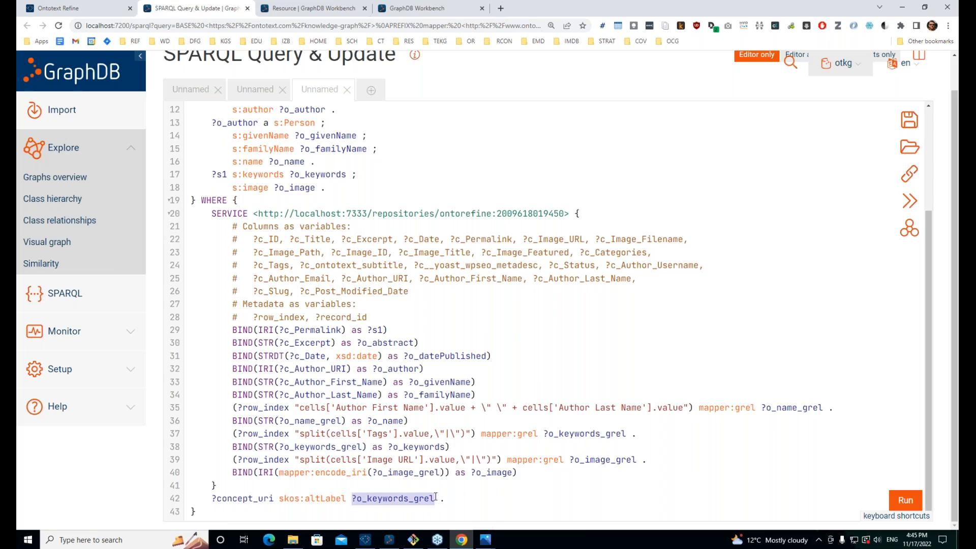
left_click(332, 497)
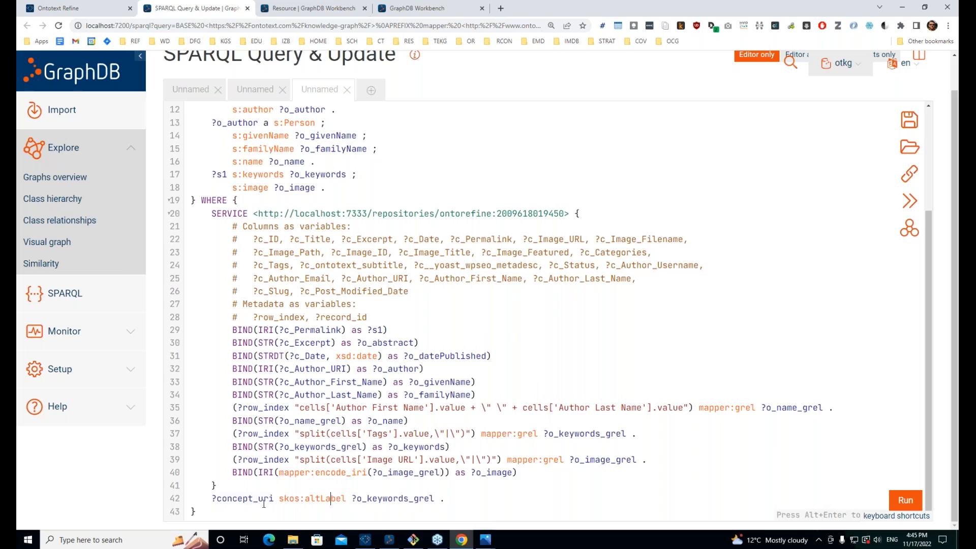
left_click_drag(267, 502, 211, 500)
left_click(232, 501)
left_click_drag(274, 499, 214, 501)
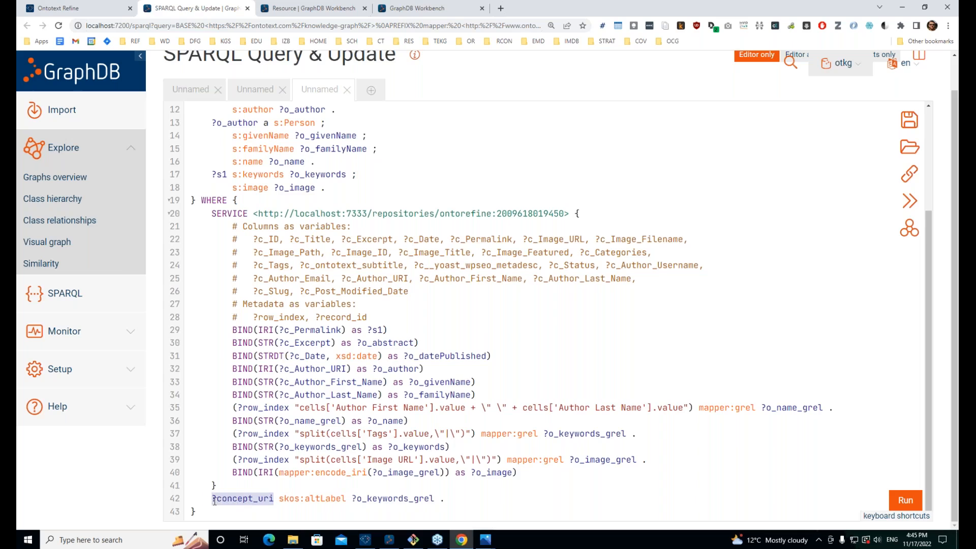
Step: Add 's:about ?concept_uri .' to the CONSTRUCT post block, ending the s:author line with ';'
scroll(277, 399, "up", 3)
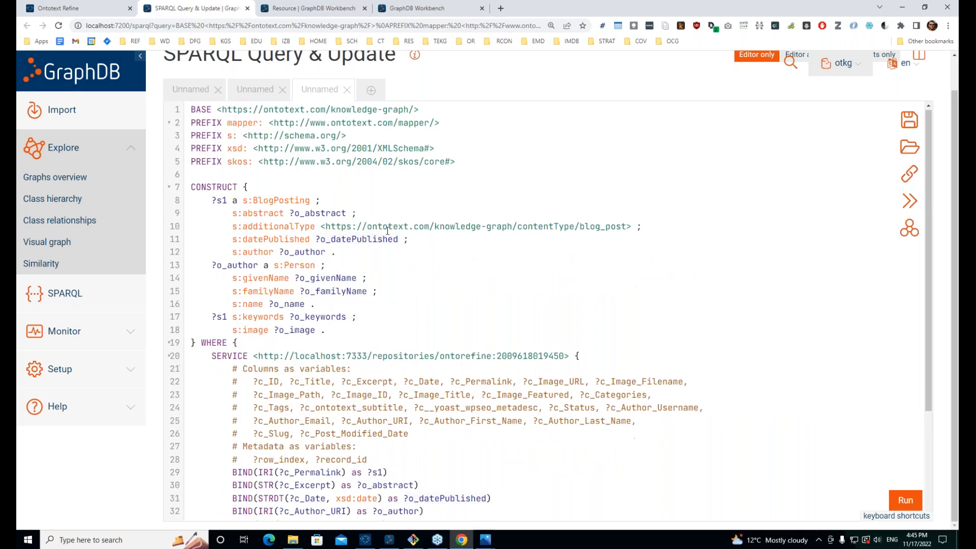
left_click(371, 249)
key("Return")
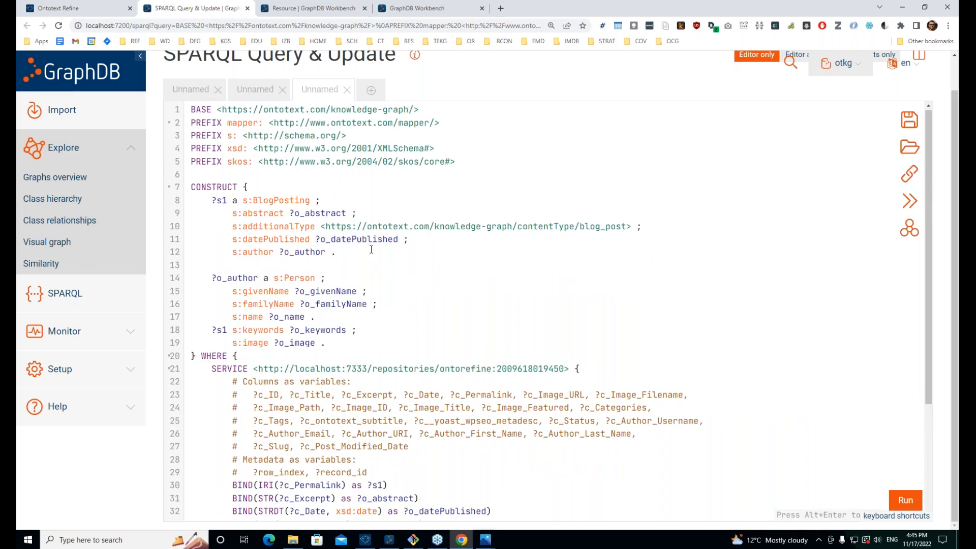
type("s:about")
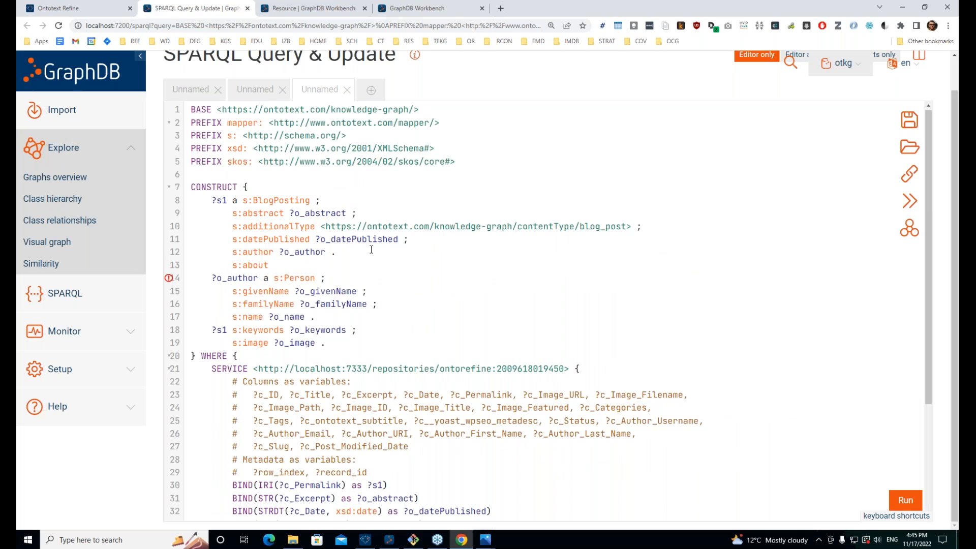
type(" ?concept_uri .")
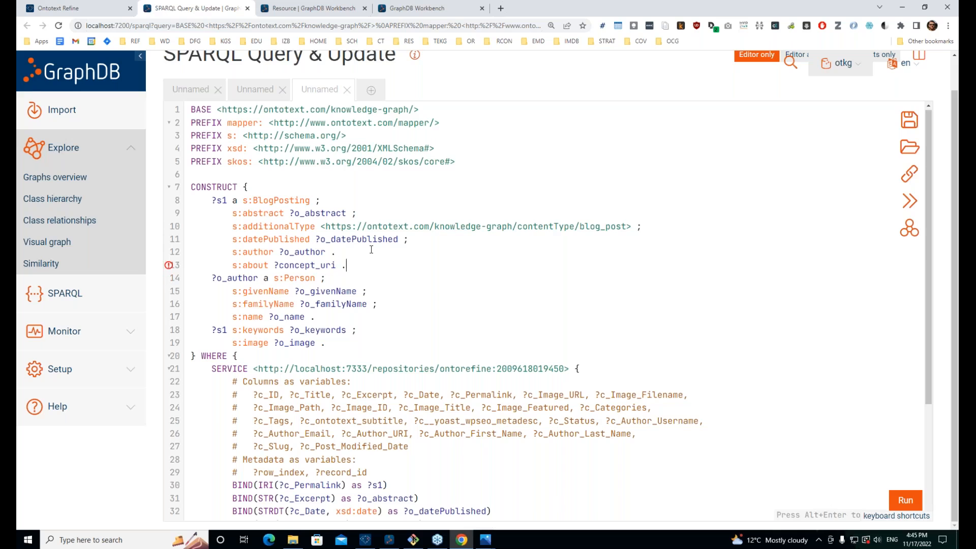
left_click(371, 250)
type(";")
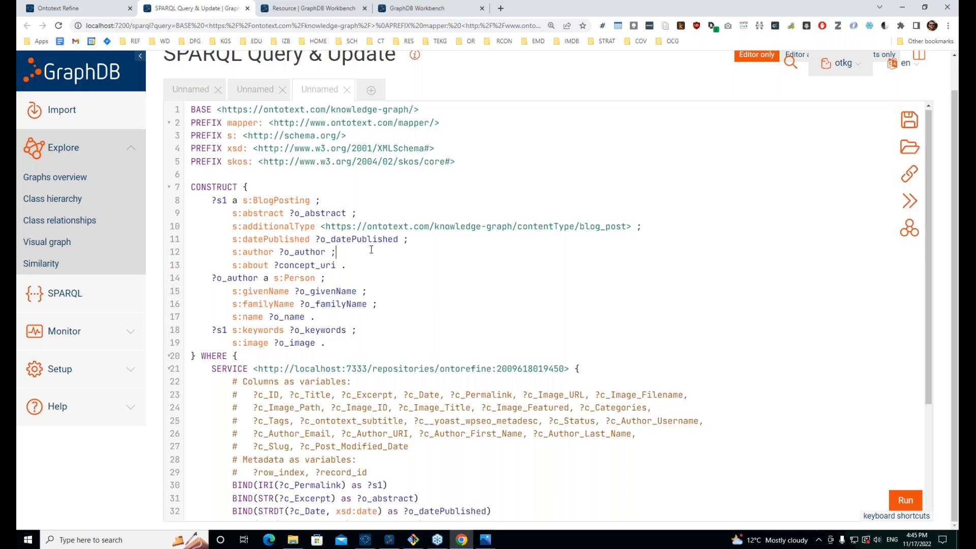
scroll(390, 223, "down", 3)
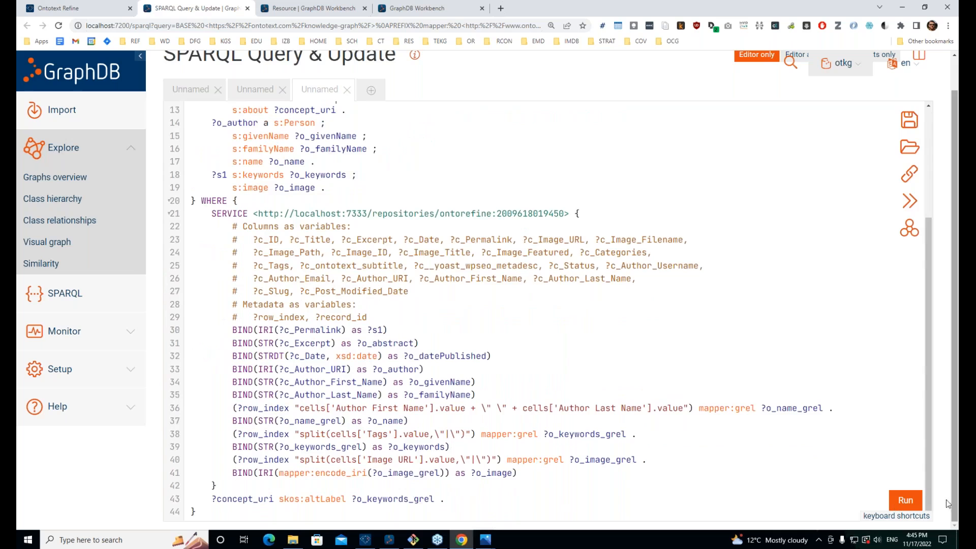
Step: Run the extended query and check the first post's reasoning keyword in the 44 resulting triples
left_click(894, 502)
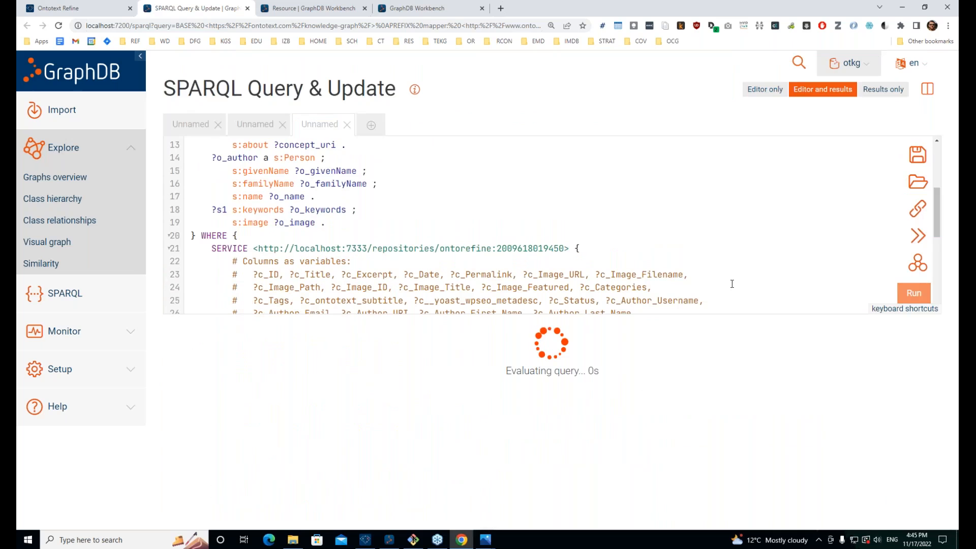
scroll(451, 342, "down", 10)
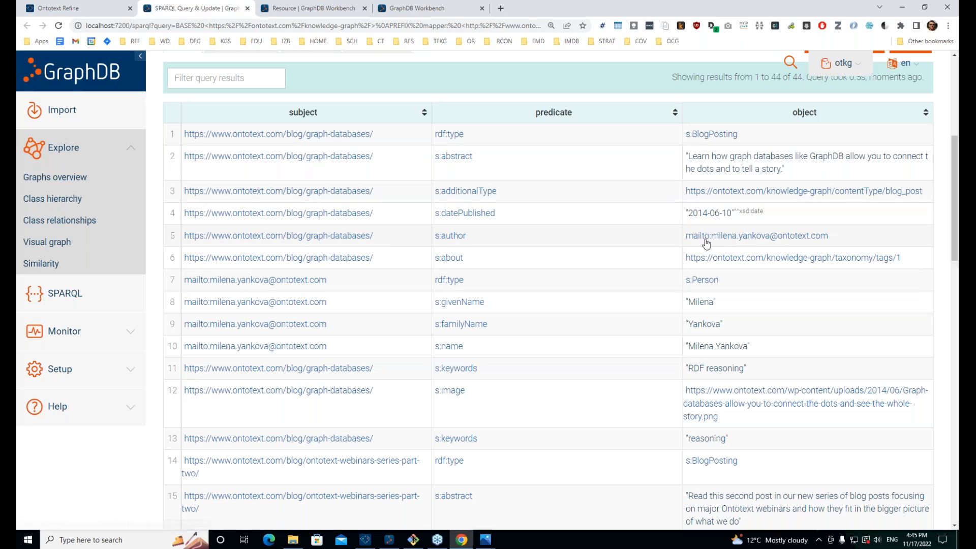
double_click(724, 368)
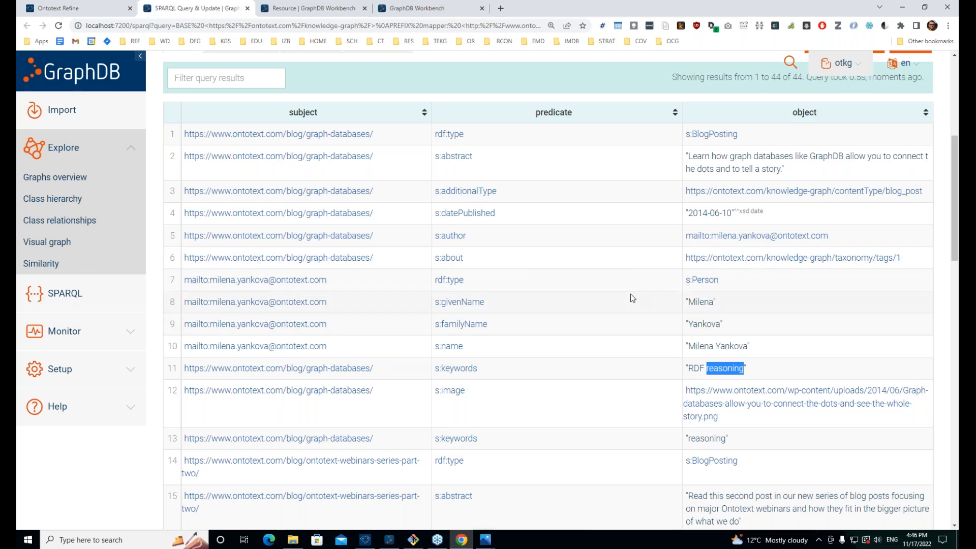
scroll(502, 394, "up", 6)
scroll(479, 288, "down", 5)
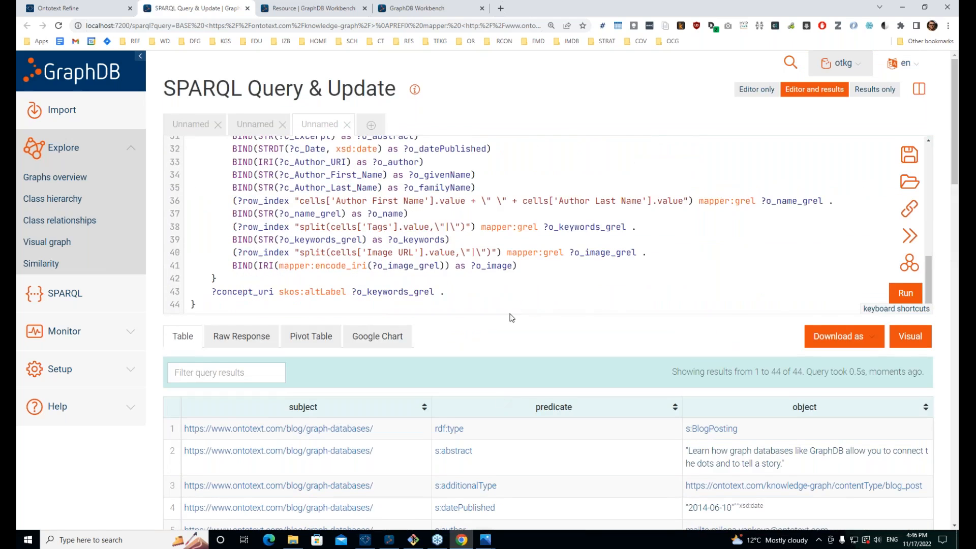
Step: Highlight the concept lookup on line 43, then switch the query view to Editor only
left_click_drag(480, 288, 170, 295)
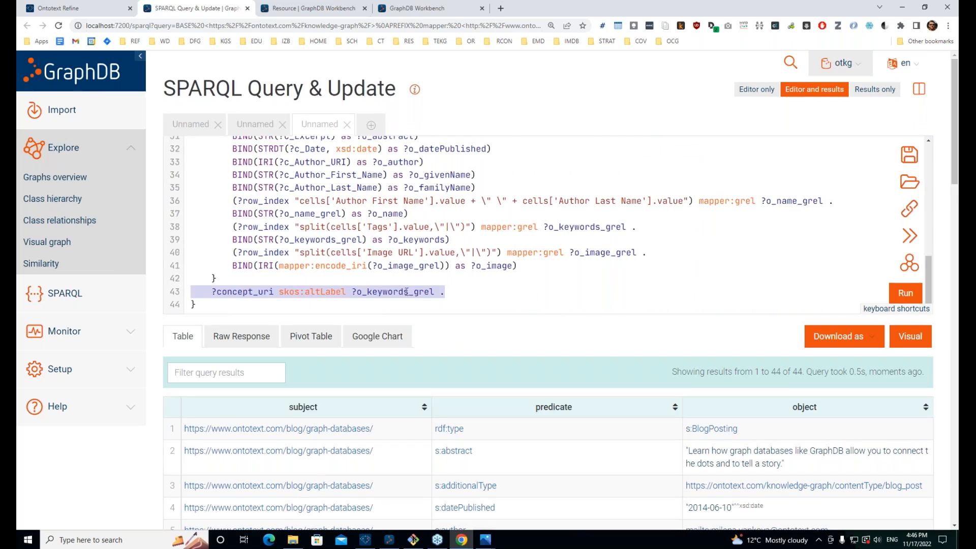
left_click(406, 291)
scroll(412, 254, "up", 2)
scroll(412, 254, "down", 2)
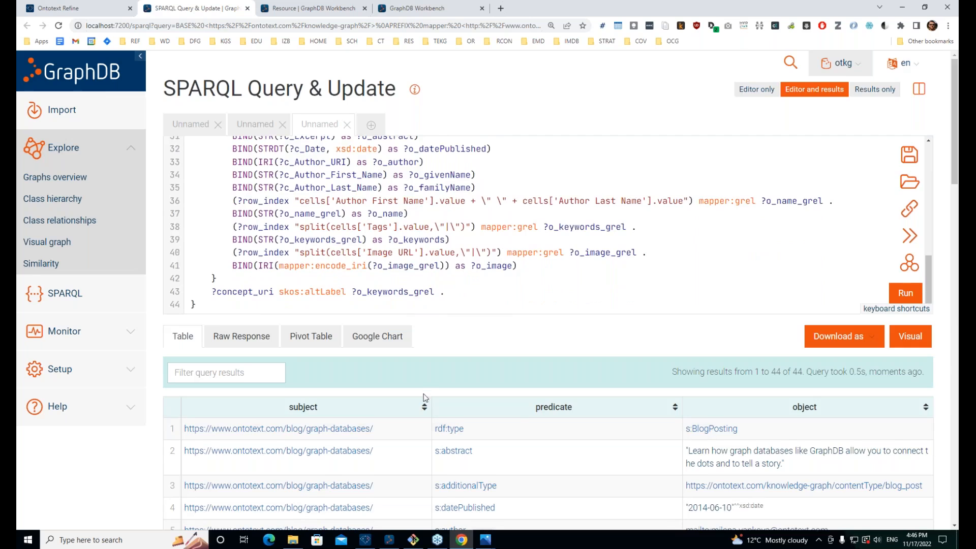
scroll(424, 397, "down", 7)
scroll(484, 405, "up", 7)
scroll(787, 144, "up", 5)
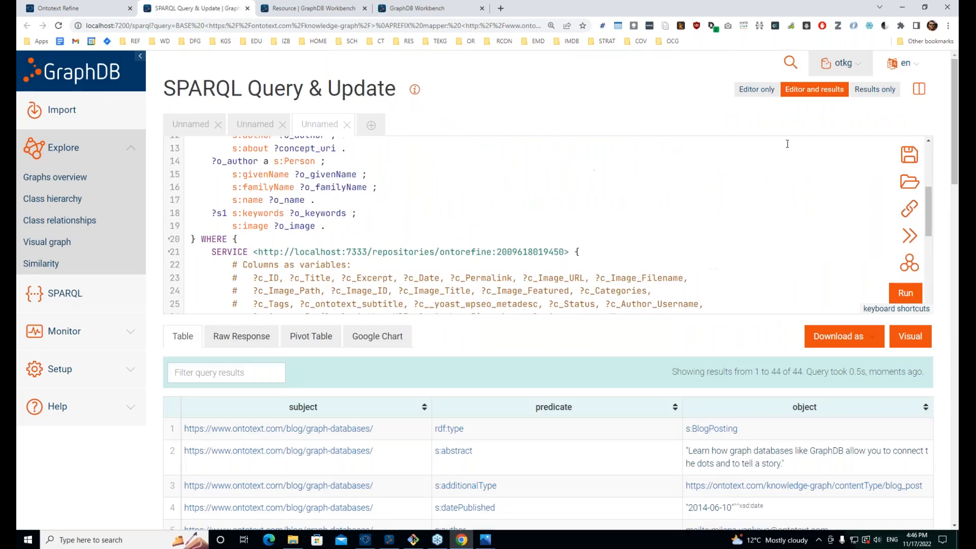
left_click(756, 90)
Step: Replace CONSTRUCT with INSERT on line 7 and remove the extra blank line
scroll(212, 227, "up", 3)
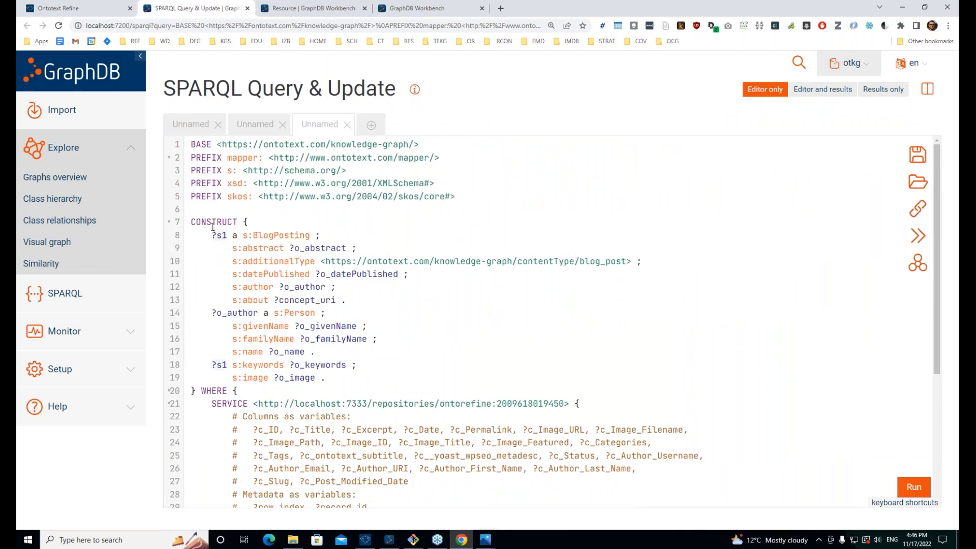
double_click(213, 224)
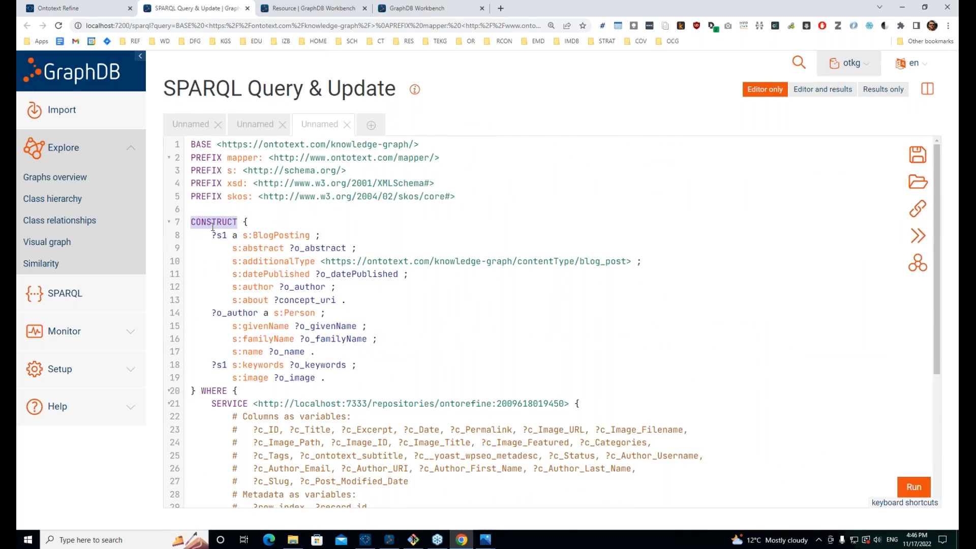
type("INSERT")
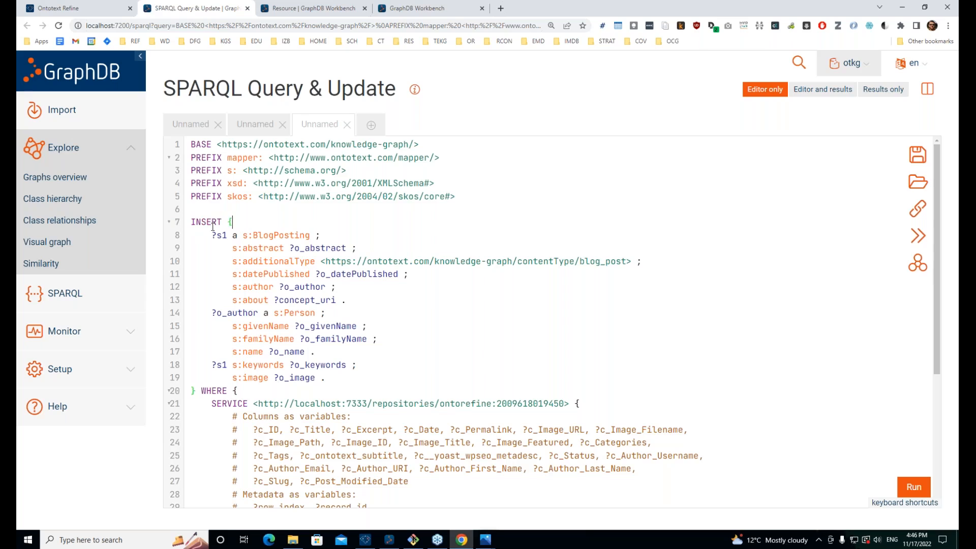
key("Return")
key("shift+Home")
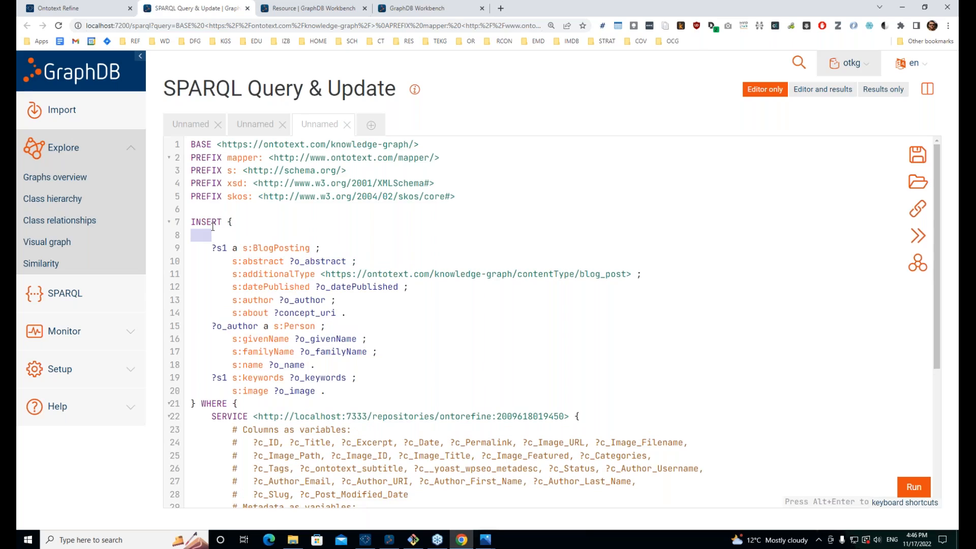
key("BackSpace")
key("BackSpace")
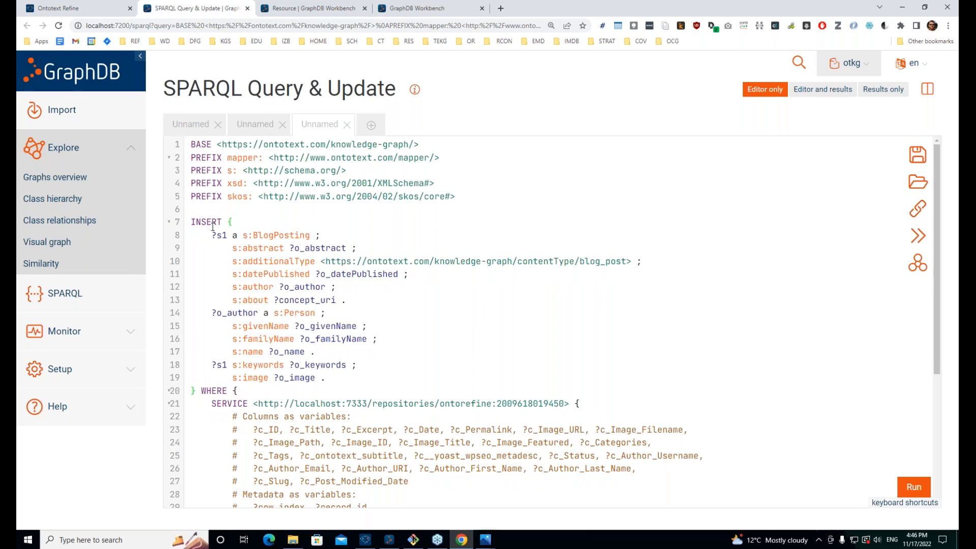
Step: Run the INSERT update and confirm it added 44 statements
scroll(263, 227, "down", 2)
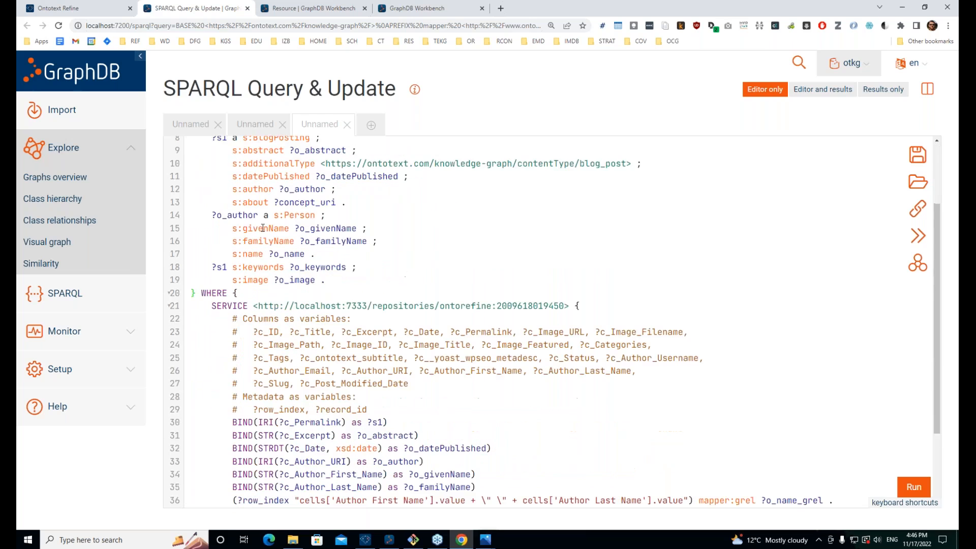
scroll(714, 342, "up", 1)
scroll(802, 352, "down", 3)
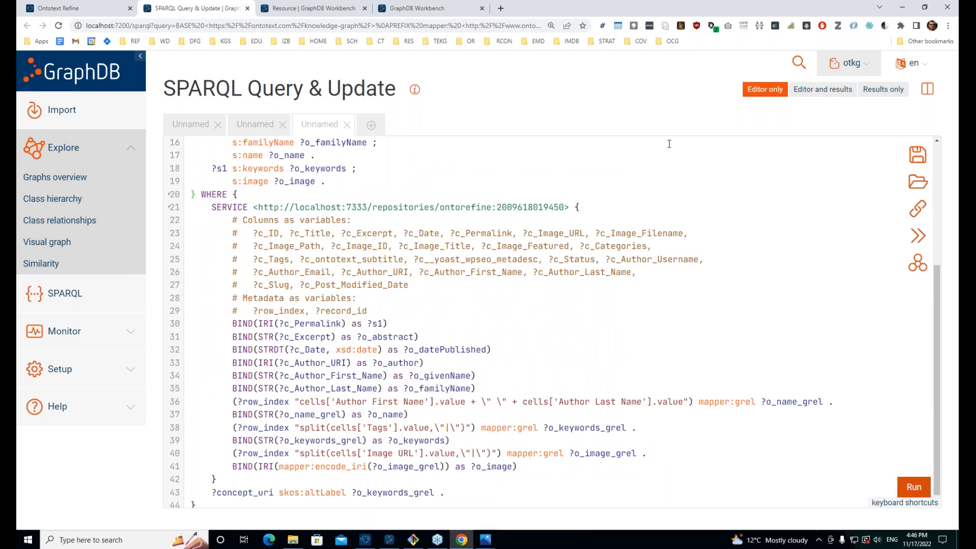
left_click(908, 491)
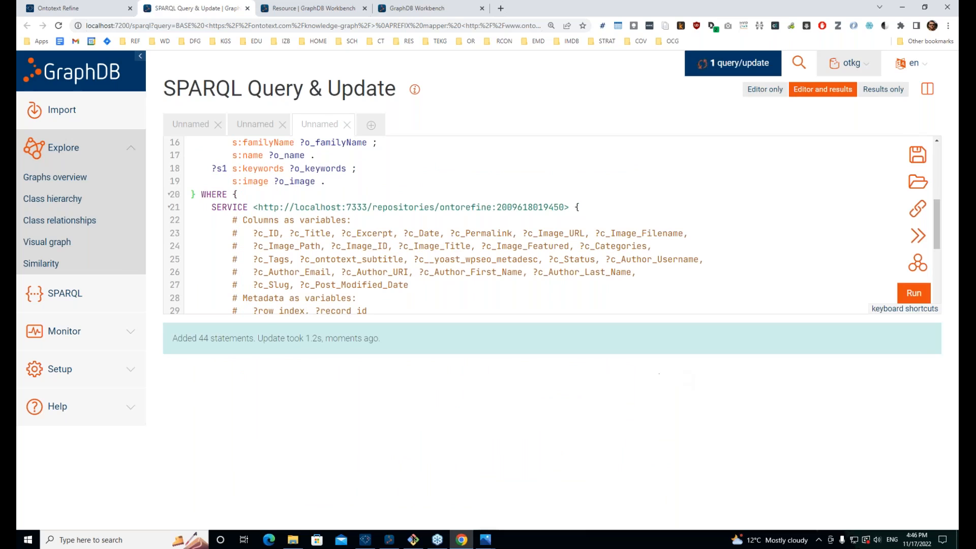
double_click(204, 338)
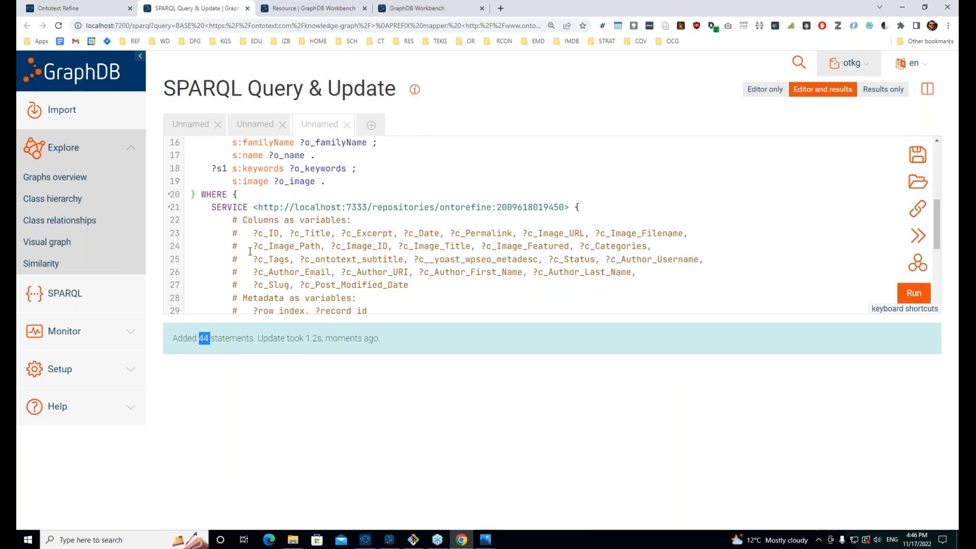
scroll(344, 300, "down", 3)
double_click(204, 338)
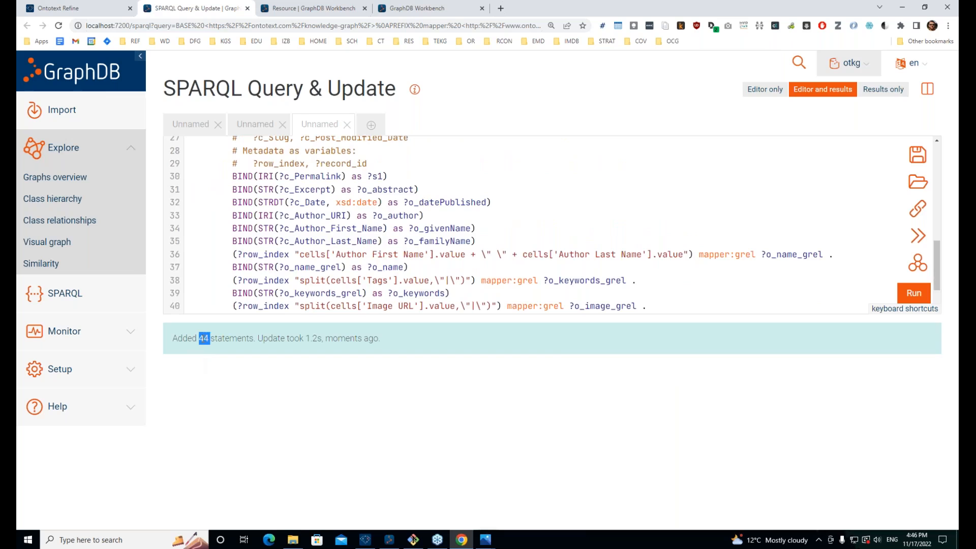
Step: Wrap the concept_uri lookup on line 43 in an optional{} block
scroll(216, 264, "down", 2)
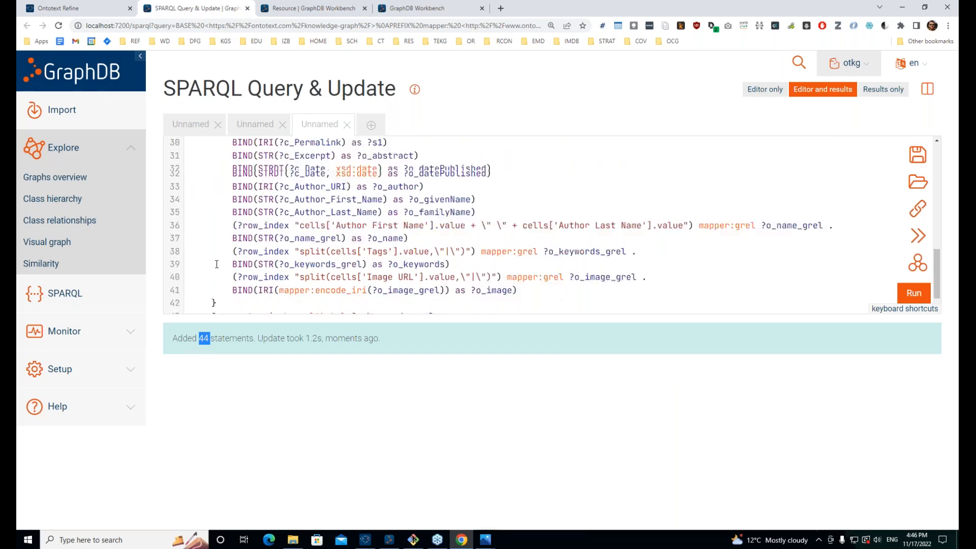
left_click(211, 292)
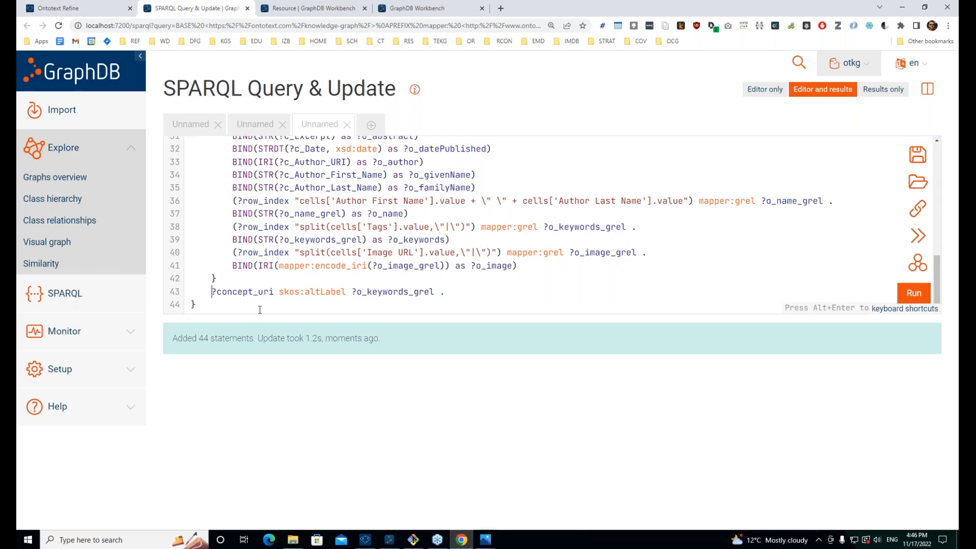
left_click_drag(468, 292, 211, 292)
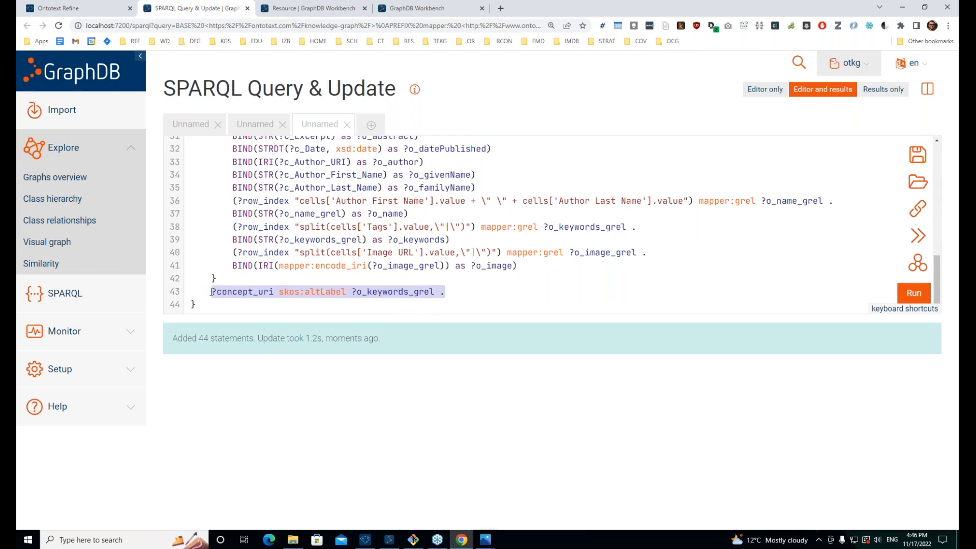
double_click(396, 291)
double_click(236, 292)
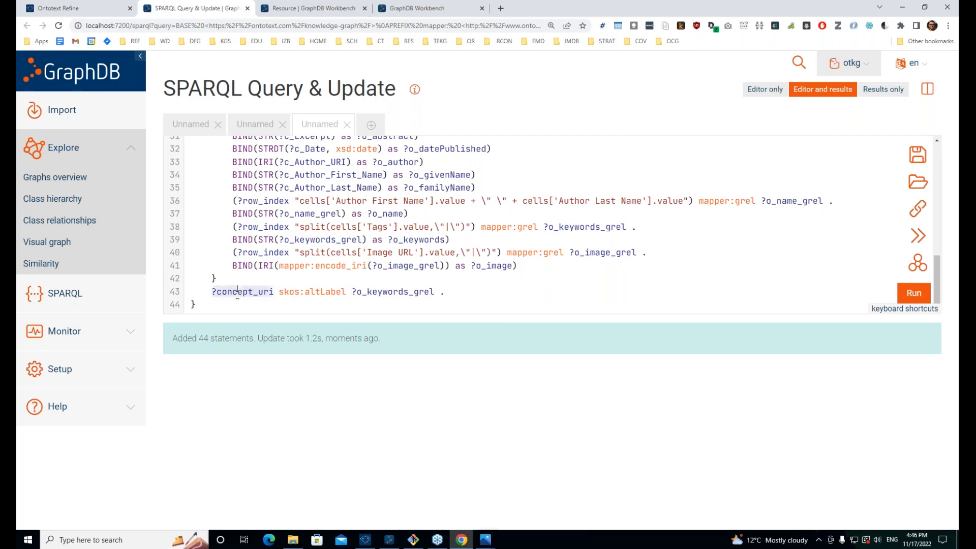
left_click(212, 292)
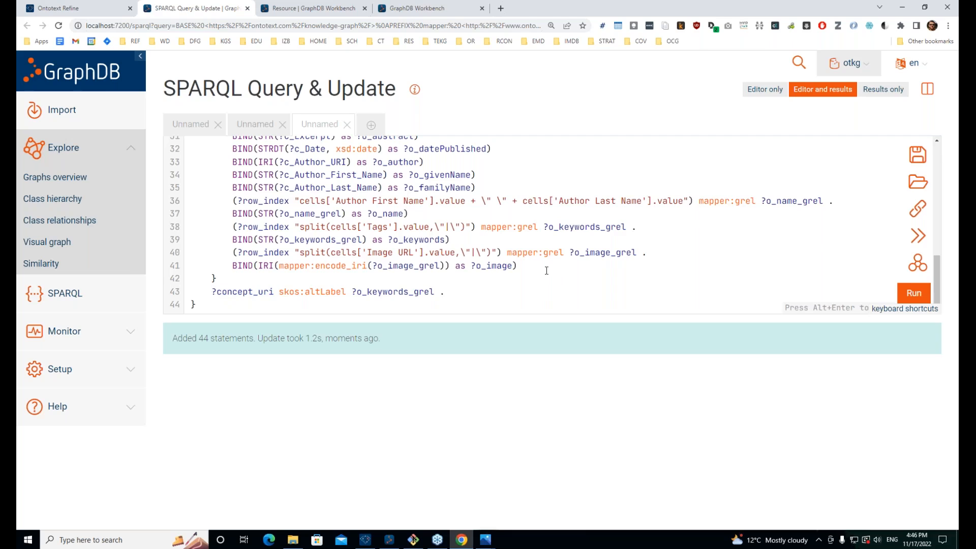
type("op")
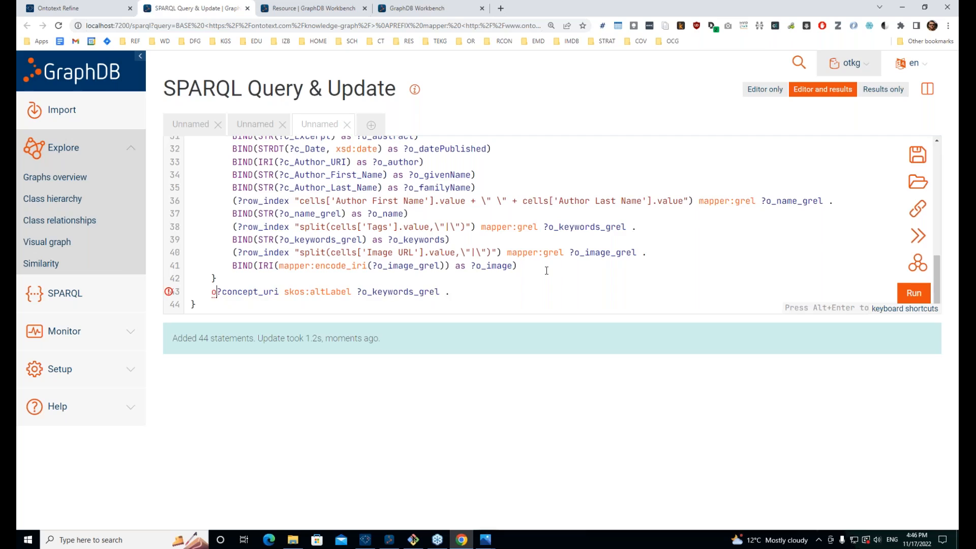
type("tional{")
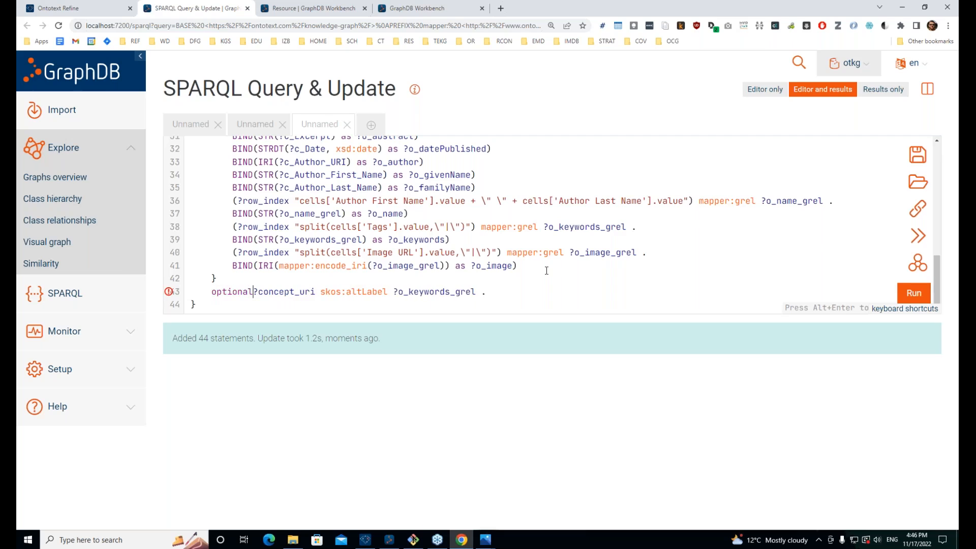
type("}")
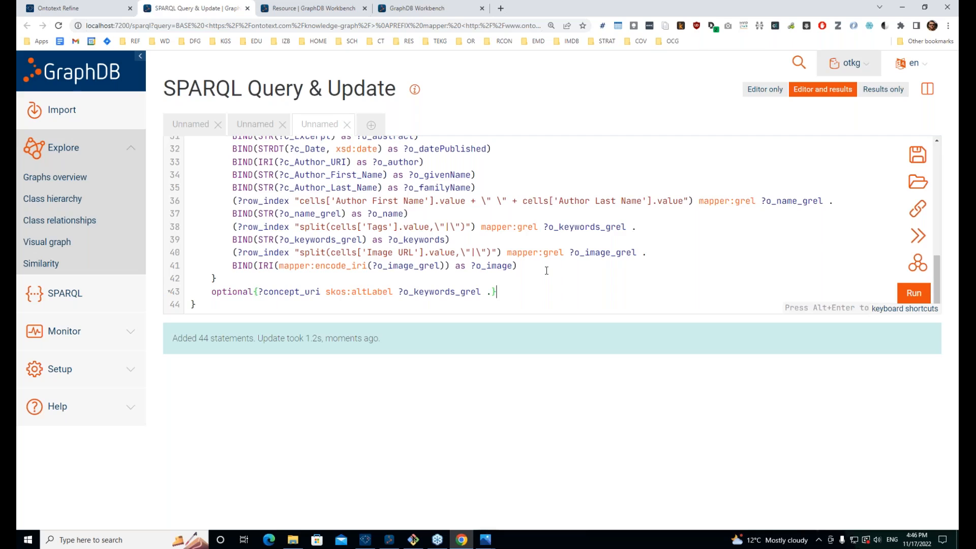
Step: Rerun the revised update with Ctrl+Enter and confirm it added 3466 statements
key("ctrl+Return")
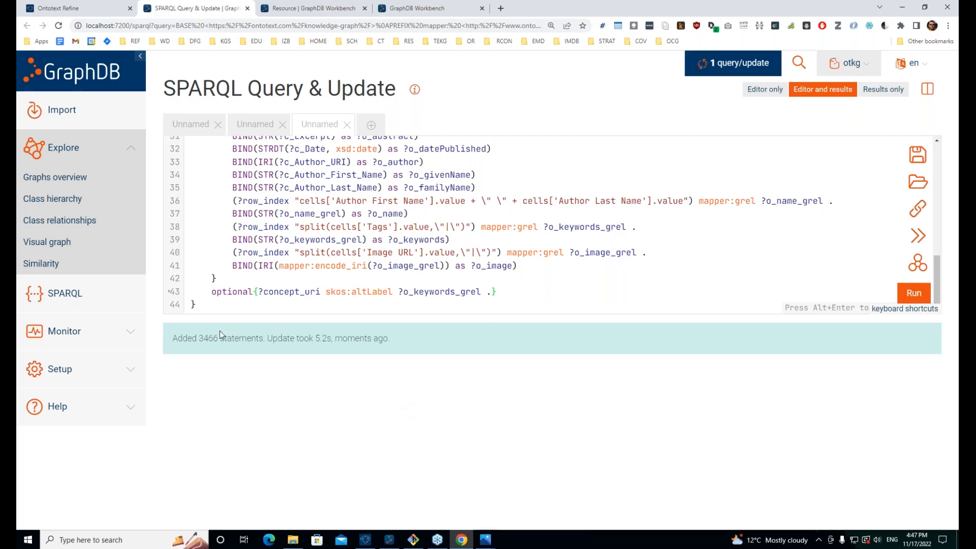
double_click(208, 338)
scroll(350, 254, "up", 5)
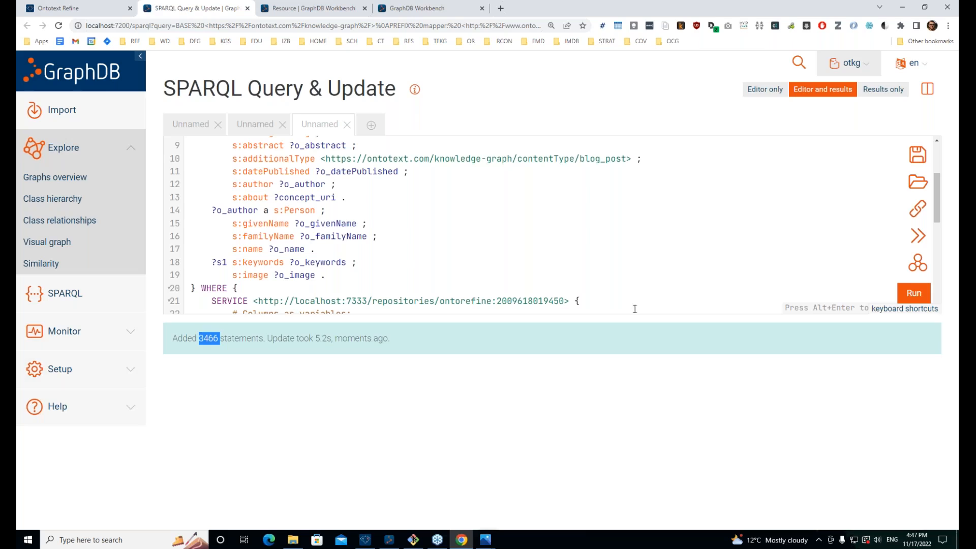
left_click(632, 389)
Step: Close the SPARQL query page and the tags resource page
left_click(247, 8)
key("ctrl+minus")
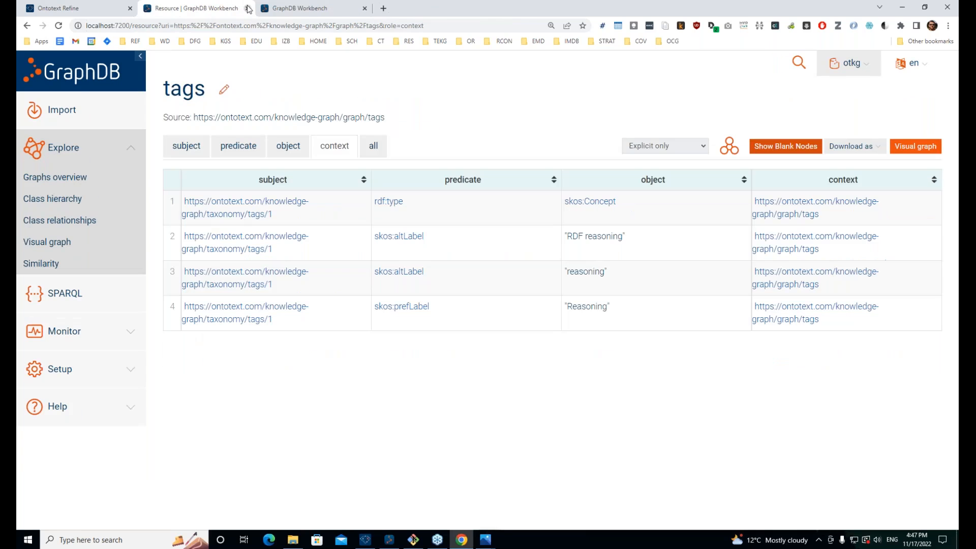
left_click(247, 8)
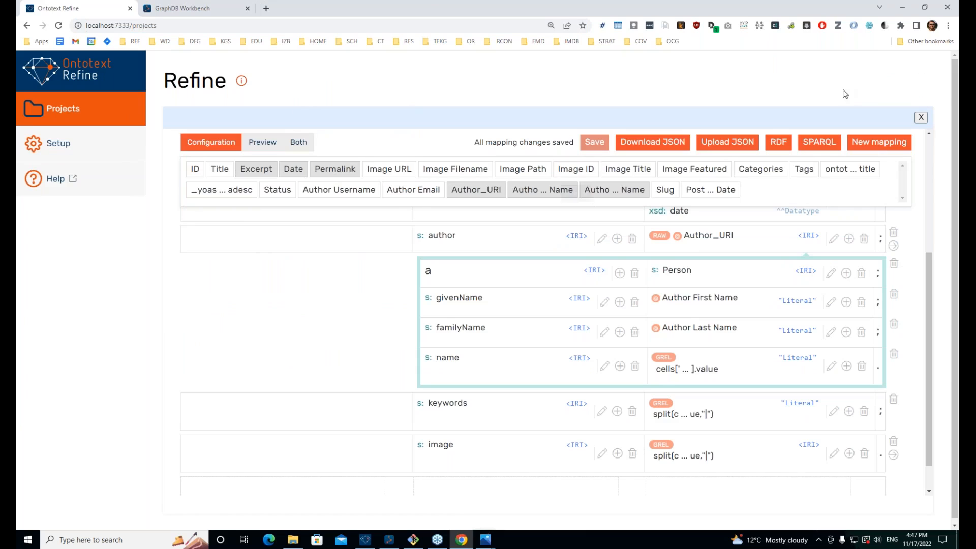
Step: Close the Ontotext Refine RDF mapping editor to return to the project grid
scroll(760, 193, "down", 1)
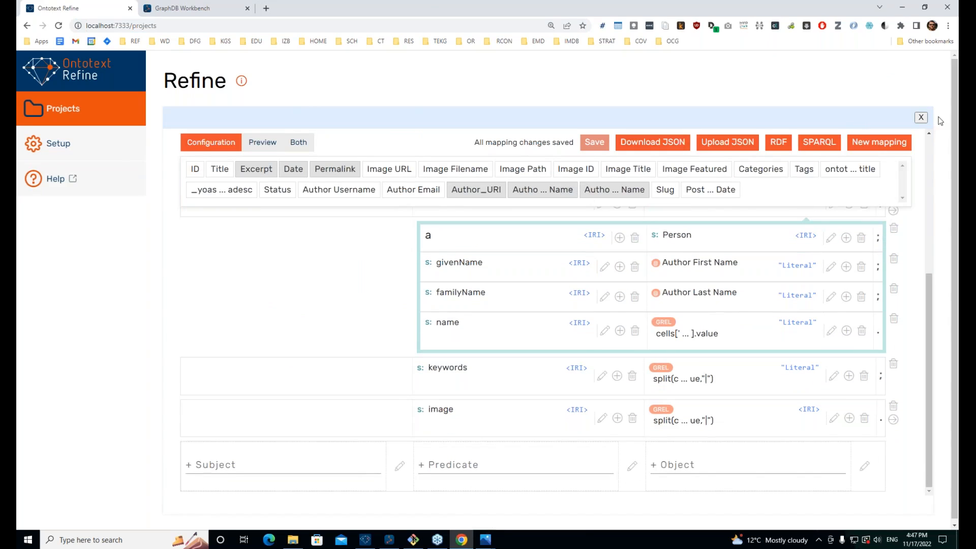
left_click(923, 118)
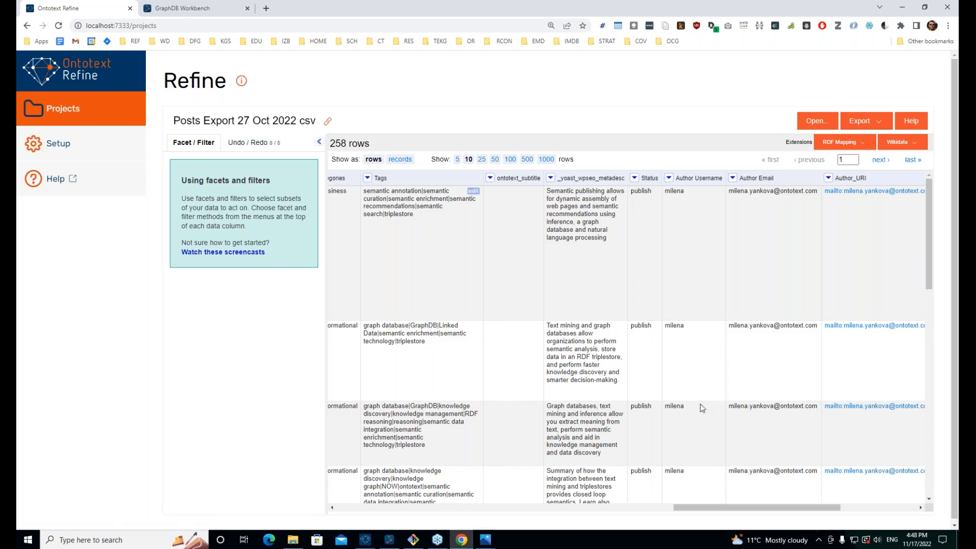
Step: Open the Undo / Redo panel to list the project's eight applied operations
scroll(772, 254, "down", 4)
scroll(671, 362, "up", 4)
left_click(249, 142)
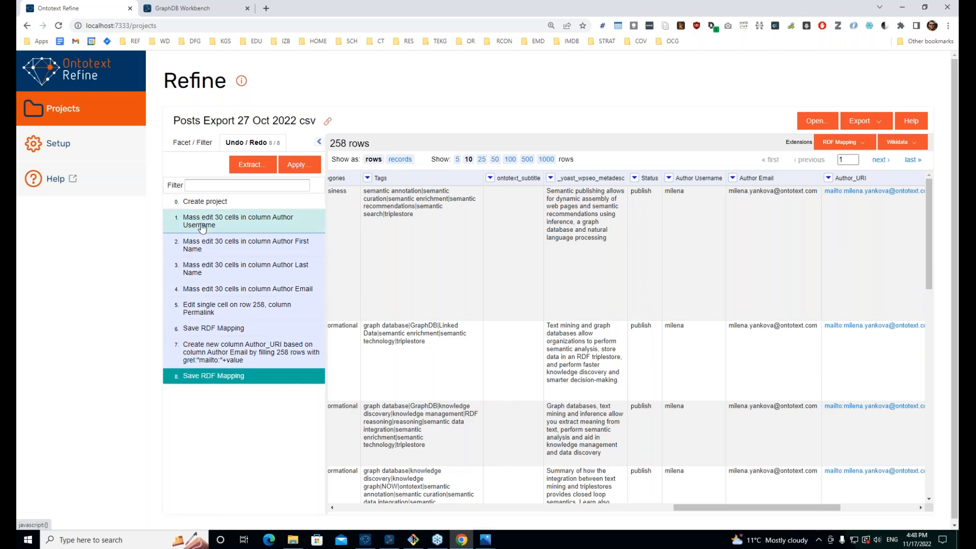
Step: Extract the operation history as JSON and highlight the Author facet name and old username
left_click(250, 165)
left_click(619, 229)
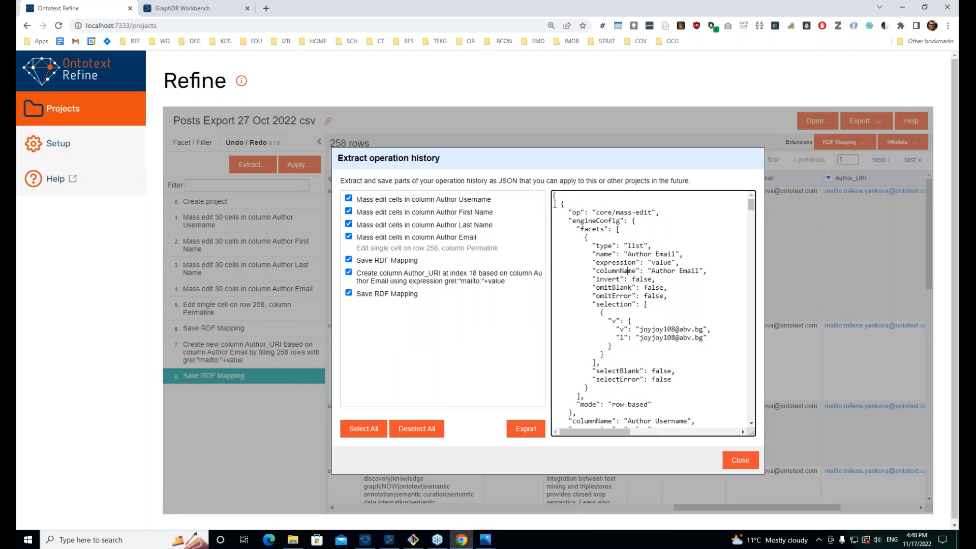
scroll(560, 198, "down", 3)
scroll(627, 255, "up", 3)
double_click(632, 255)
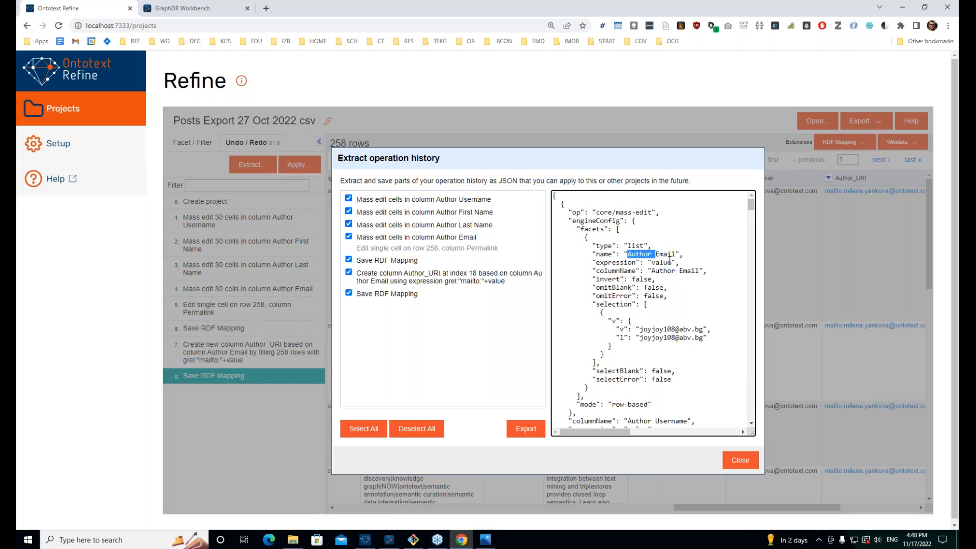
double_click(650, 324)
double_click(652, 330)
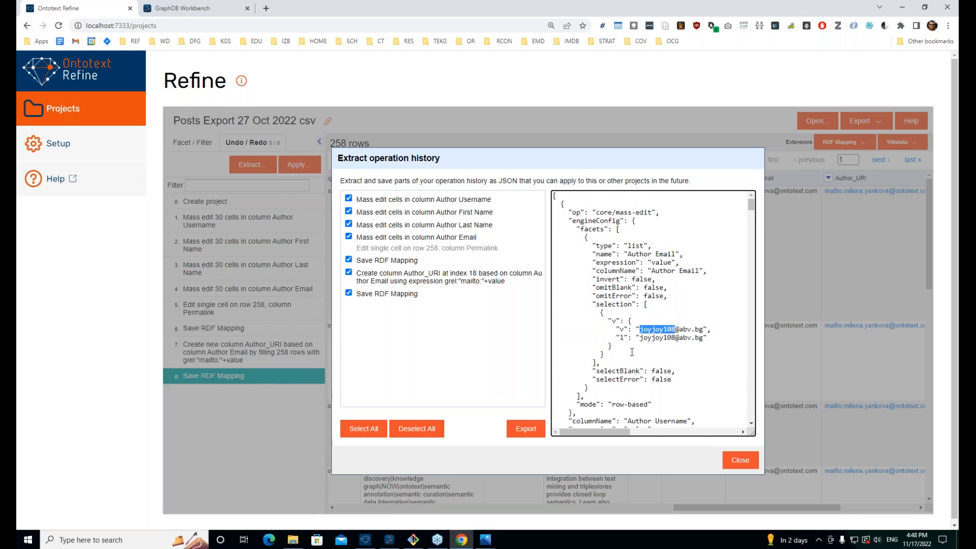
scroll(632, 352, "down", 1)
double_click(657, 288)
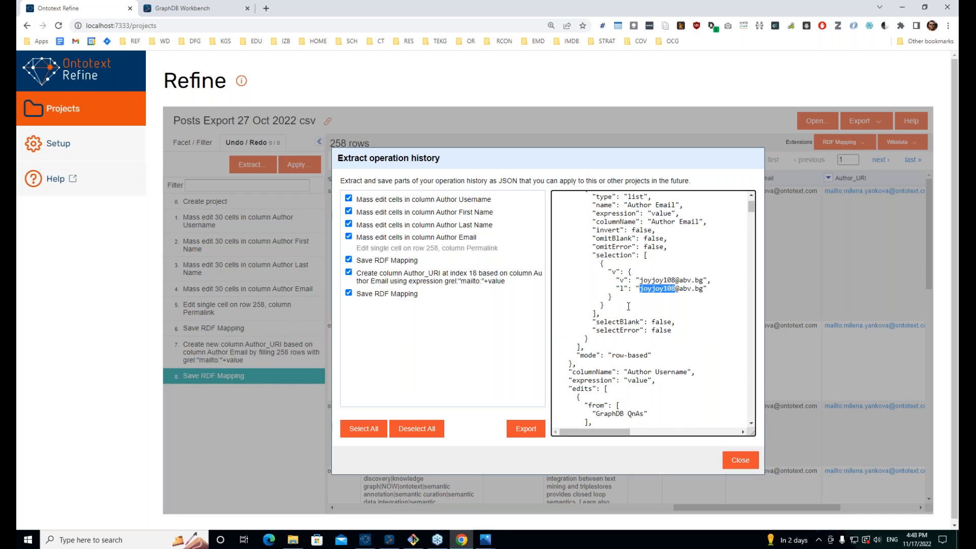
Step: Scroll through the remaining JSON and export it under the name ops_history.json
scroll(628, 306, "down", 1)
scroll(628, 280, "down", 1)
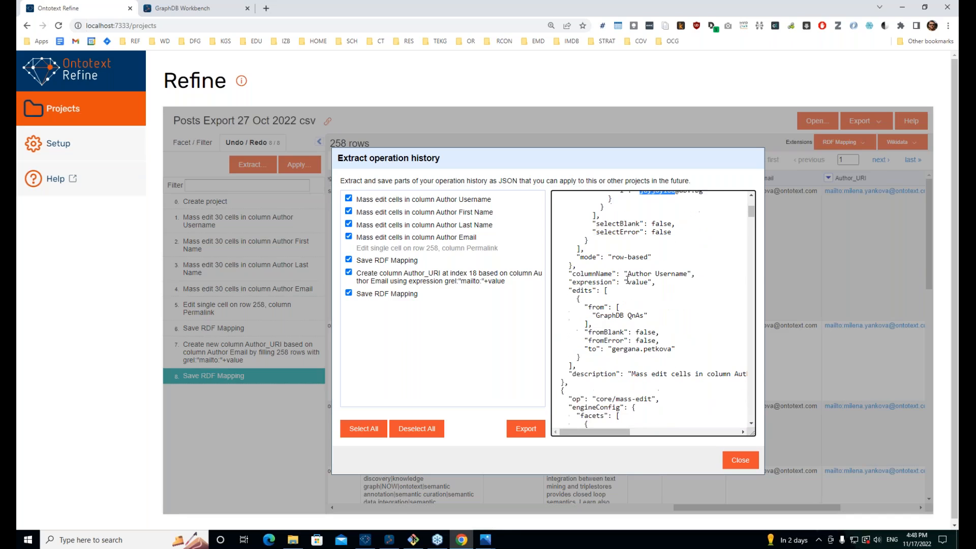
scroll(625, 352, "down", 4)
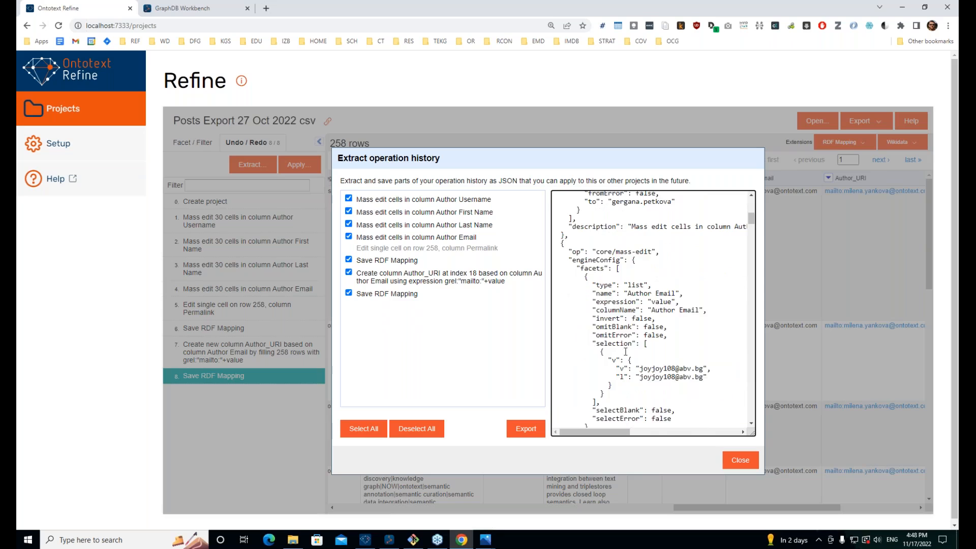
scroll(641, 324, "down", 10)
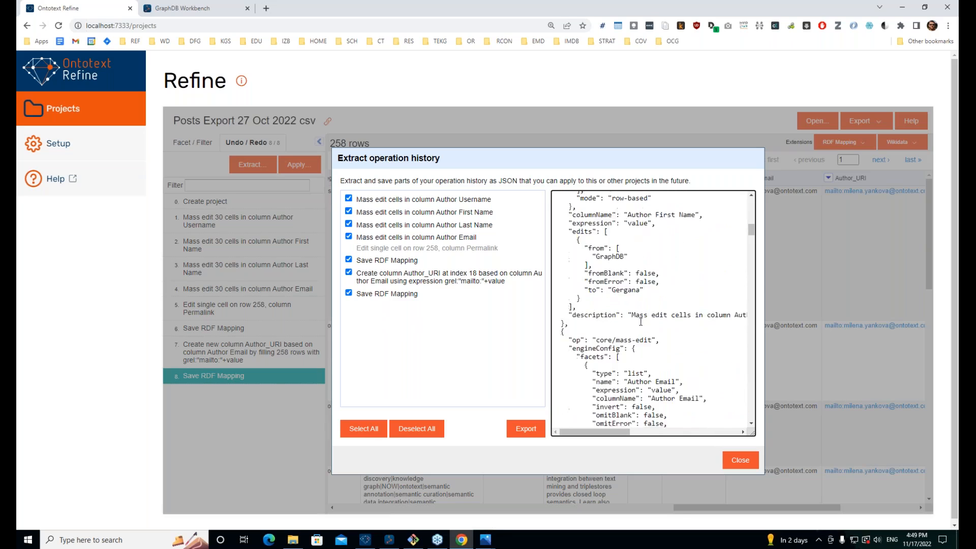
scroll(650, 371, "down", 12)
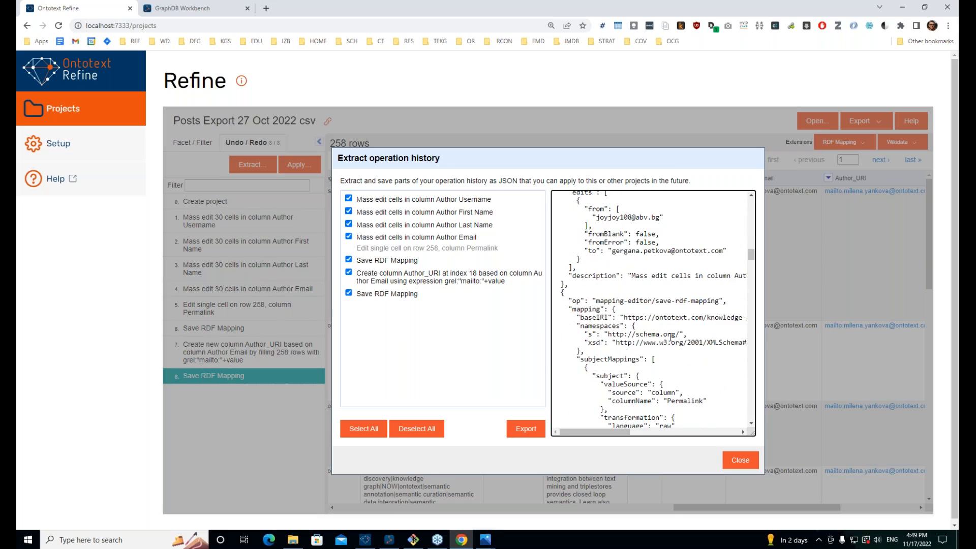
scroll(670, 337, "down", 4)
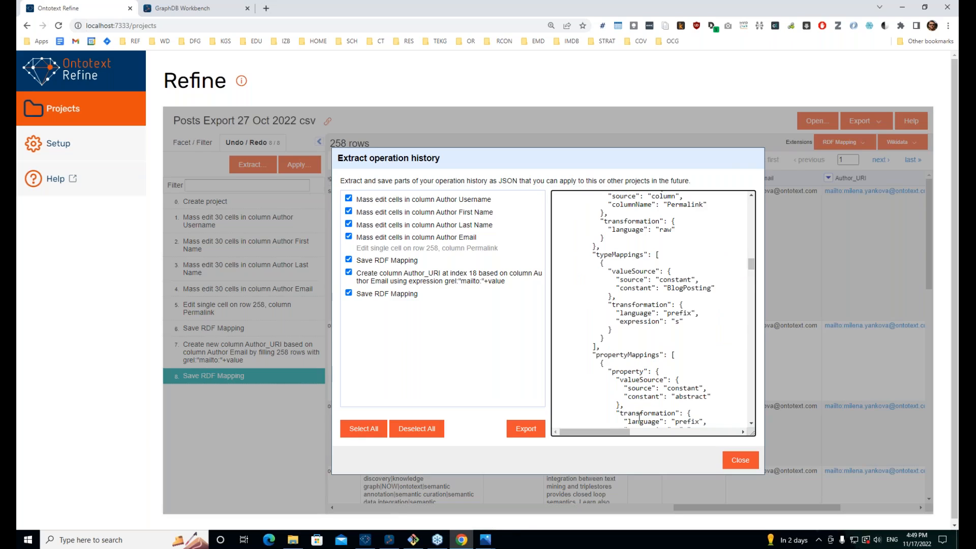
scroll(639, 417, "down", 7)
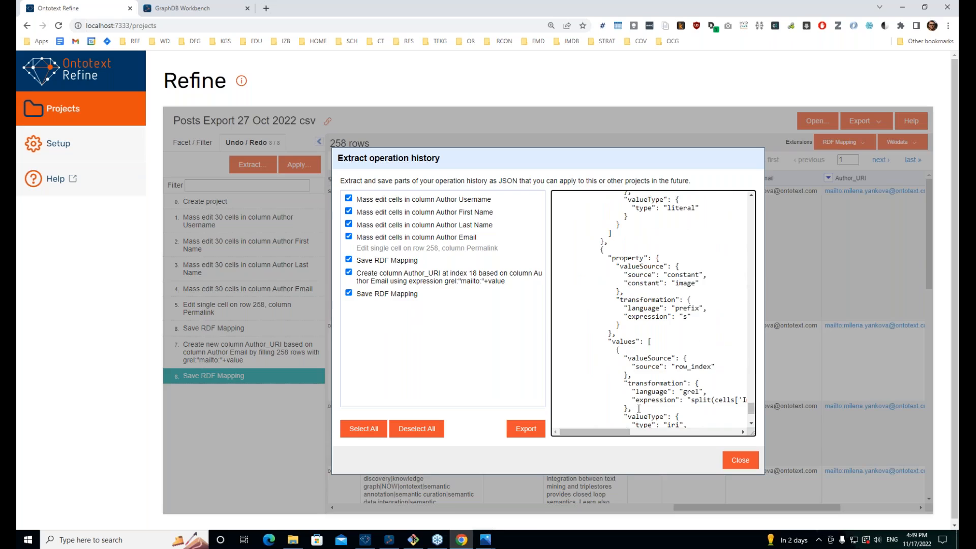
scroll(638, 408, "down", 5)
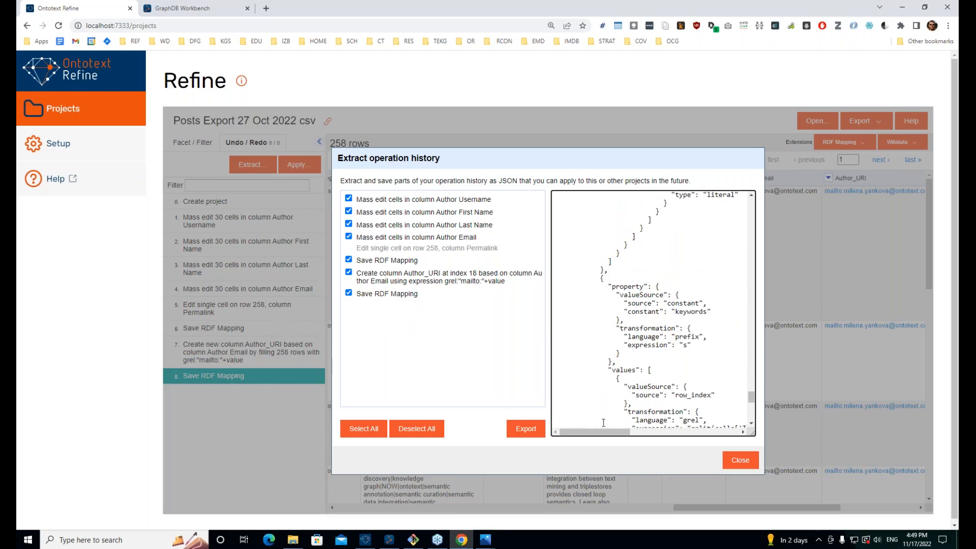
left_click(526, 430)
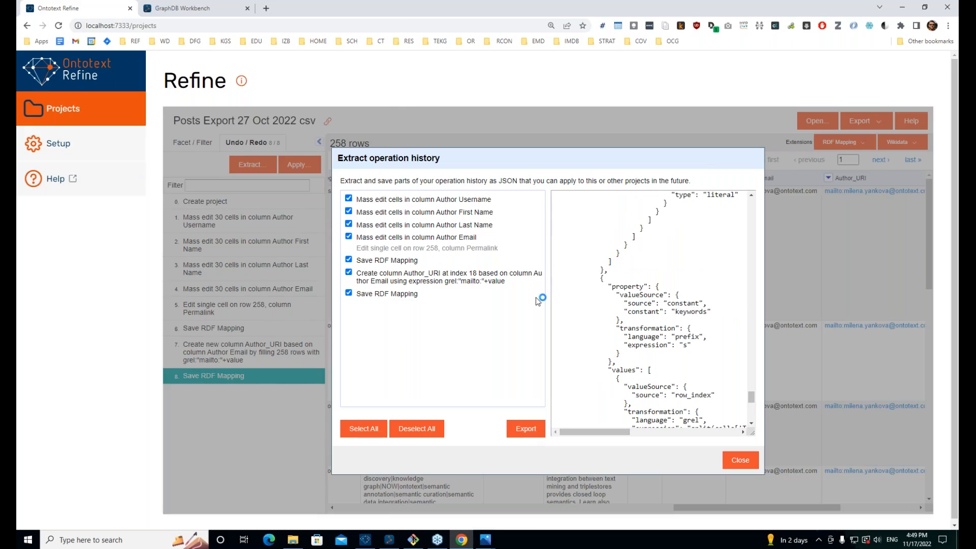
left_click(193, 81)
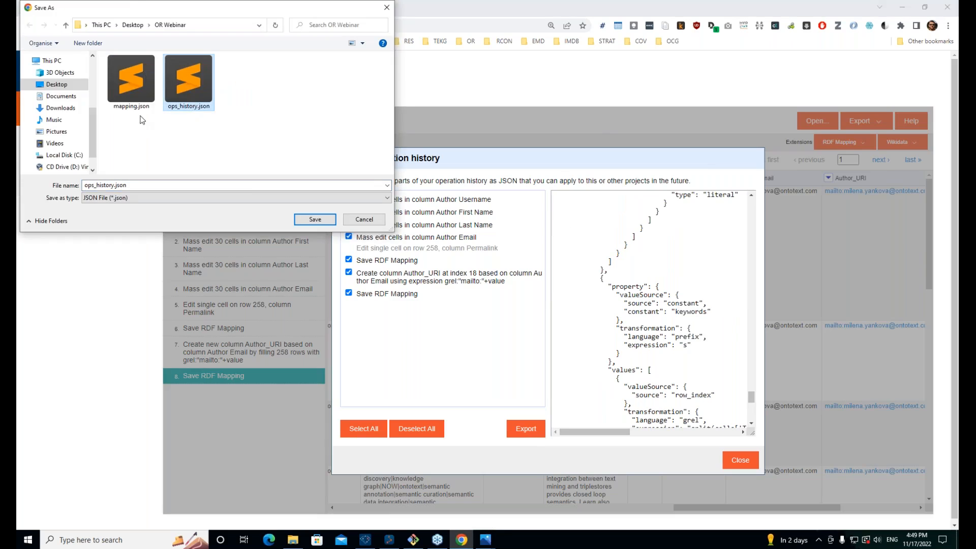
Step: Save ops_history.json, replacing the existing copy, and close the Extract operation history dialog
left_click(315, 220)
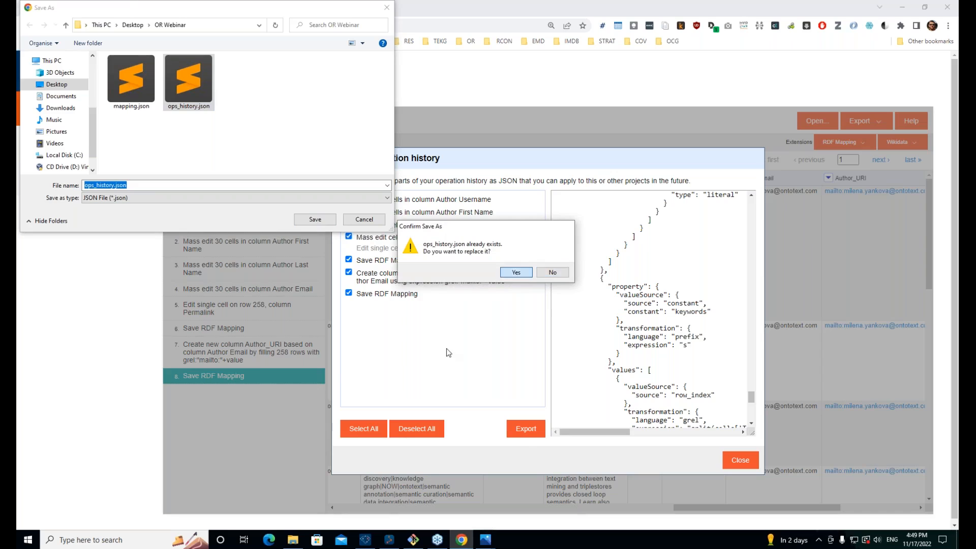
left_click(516, 273)
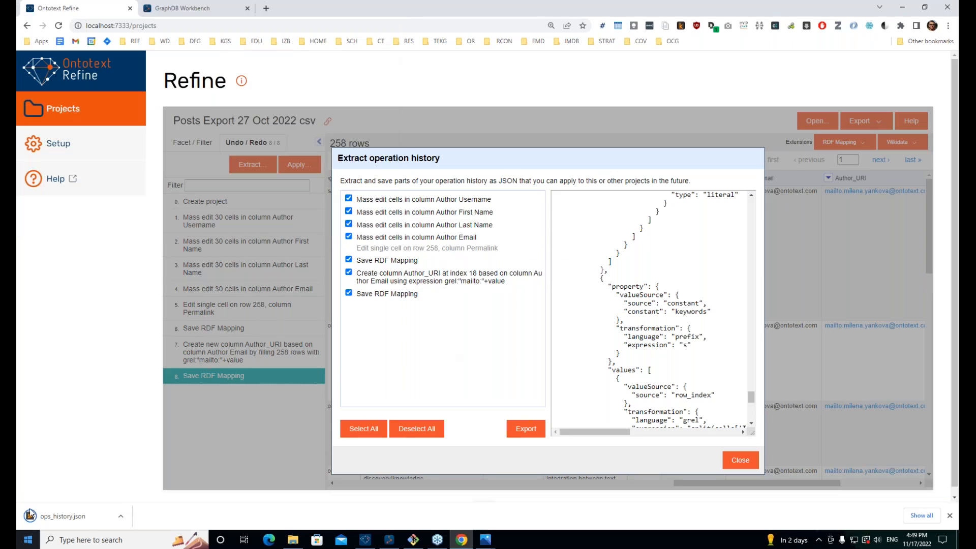
left_click(746, 459)
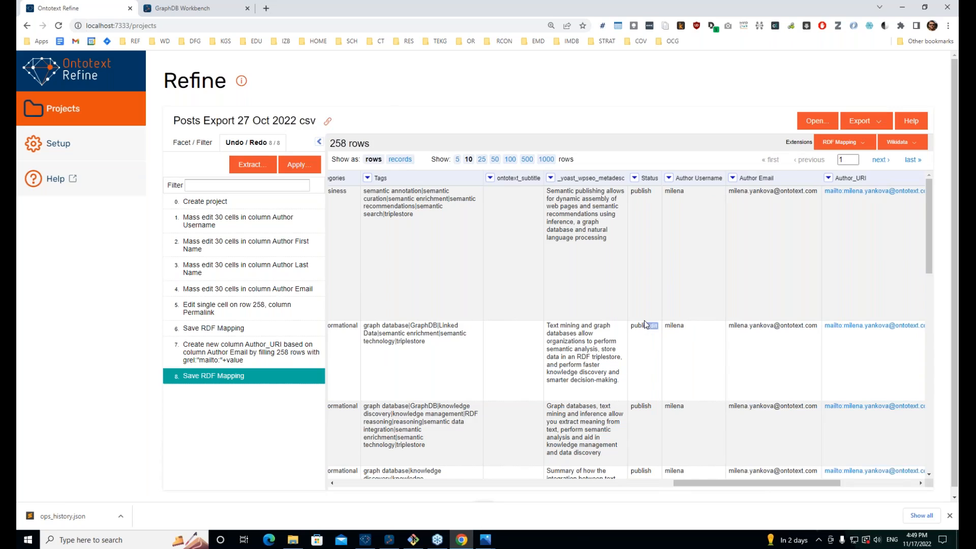
Step: Hide the side panel, open Edit RDF Mapping, and generate the mapping as a SPARQL query
left_click(319, 141)
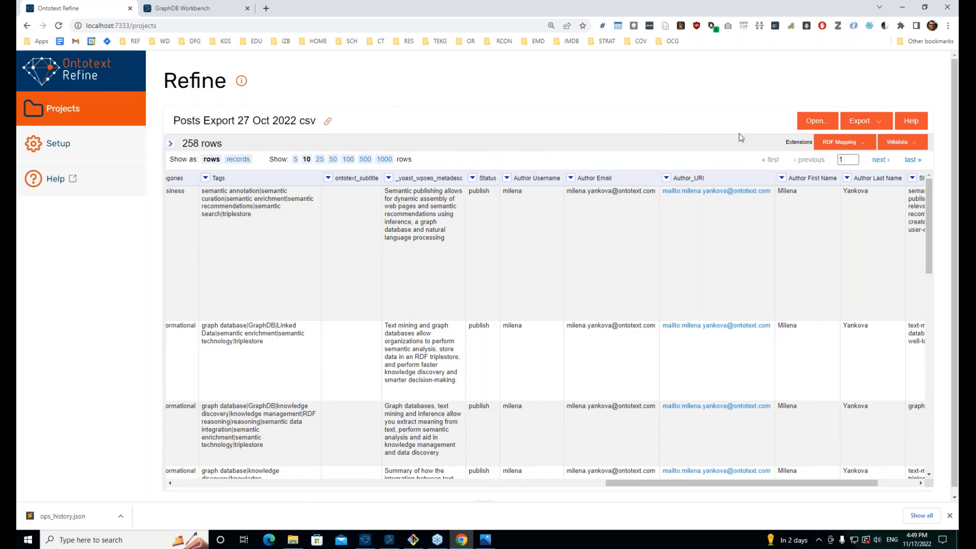
left_click(832, 143)
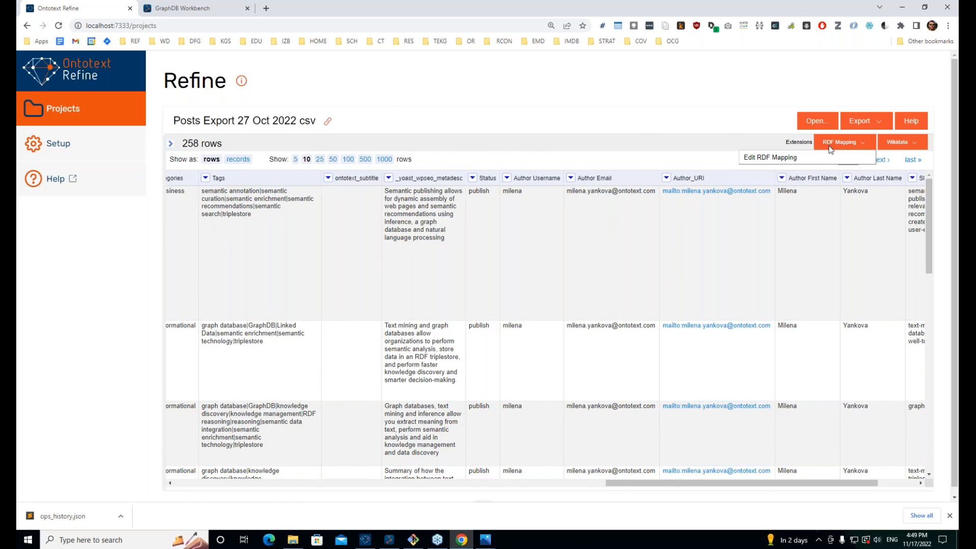
left_click(762, 158)
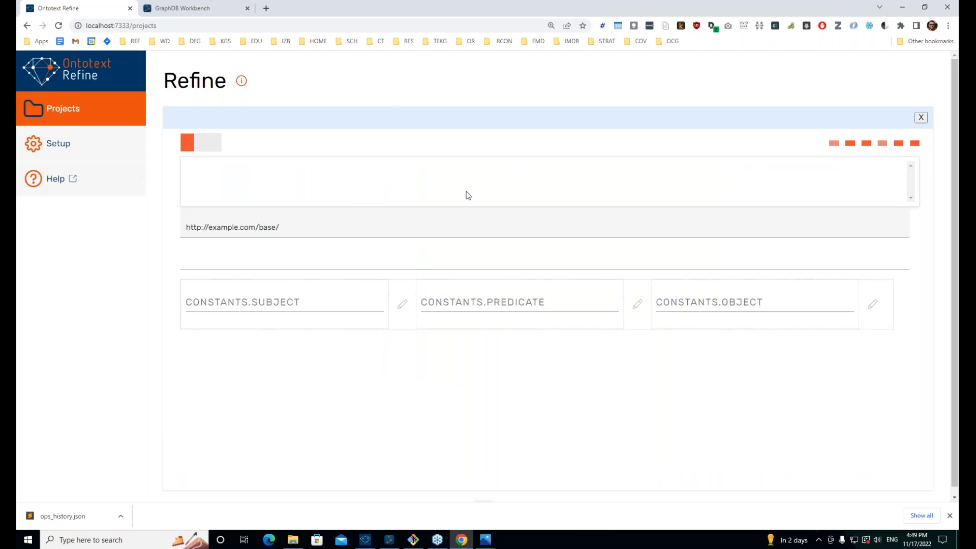
scroll(420, 388, "down", 5)
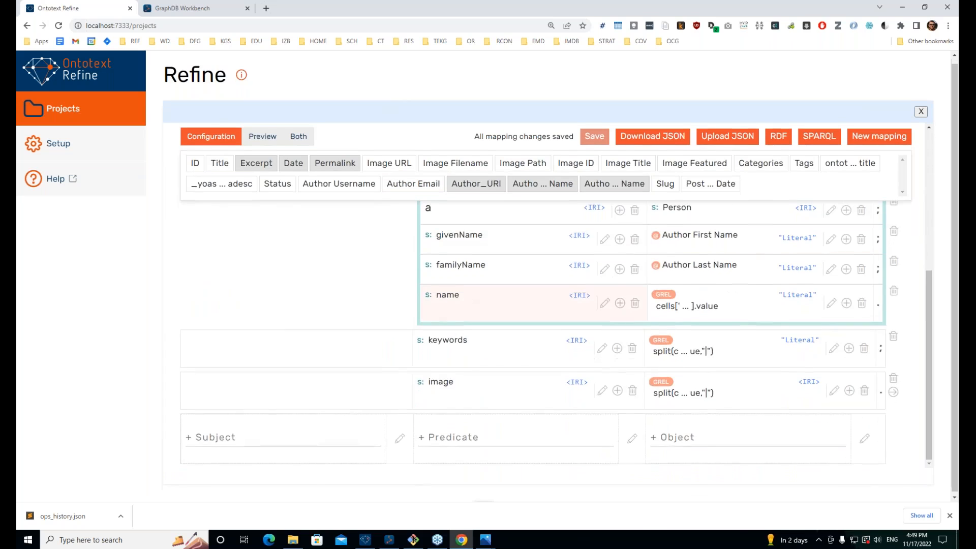
scroll(547, 420, "up", 5)
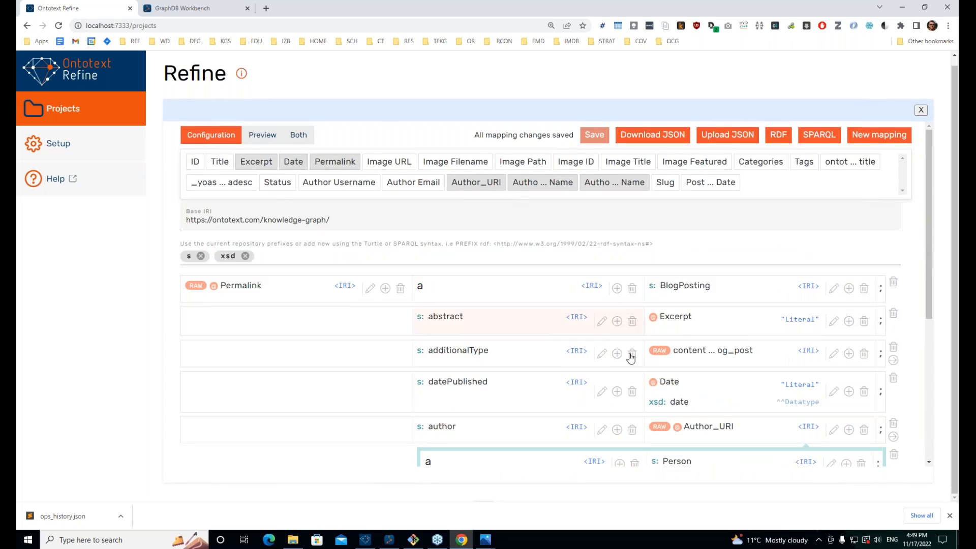
left_click(811, 136)
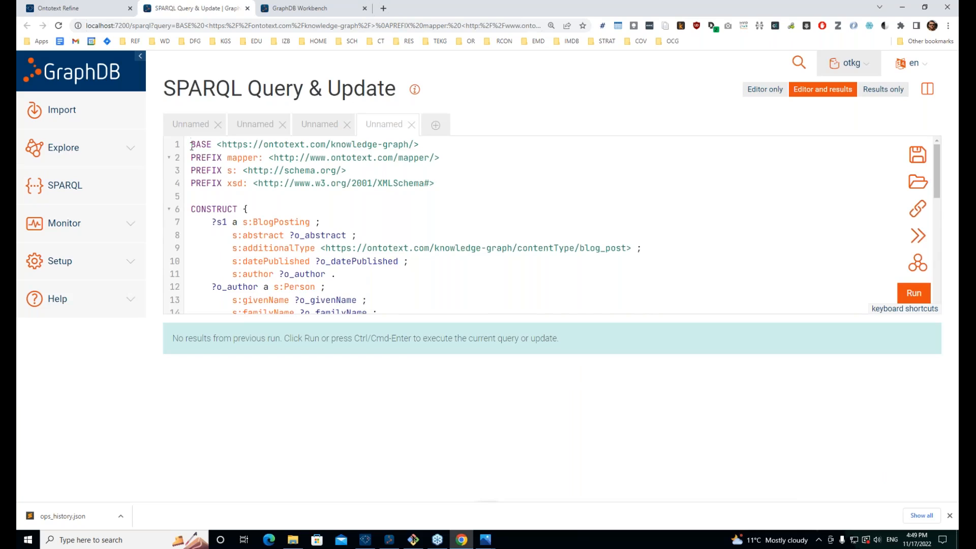
Step: Select the whole generated CONSTRUCT query, then open the downloaded ops_history.json in Sublime Text
scroll(319, 254, "down", 3)
scroll(320, 254, "up", 3)
double_click(319, 262)
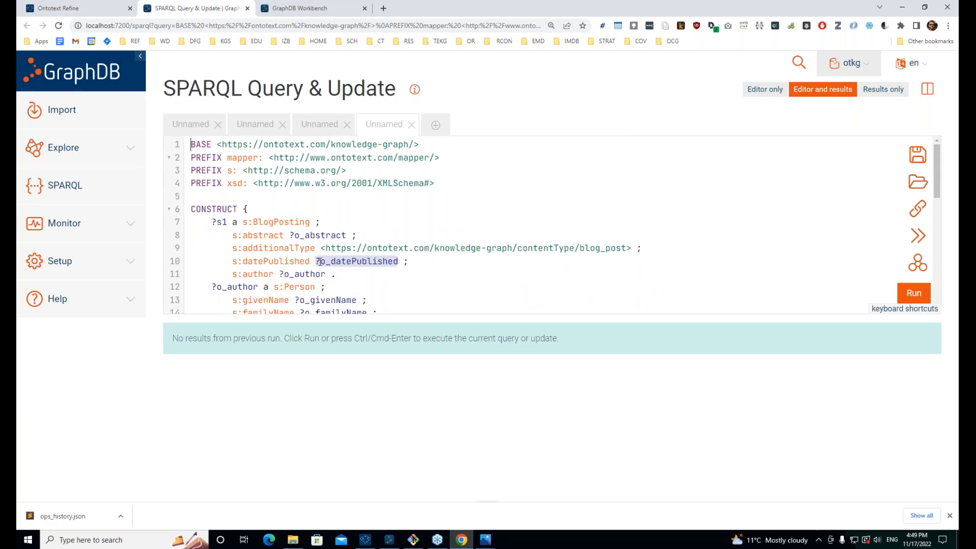
key("ctrl+a")
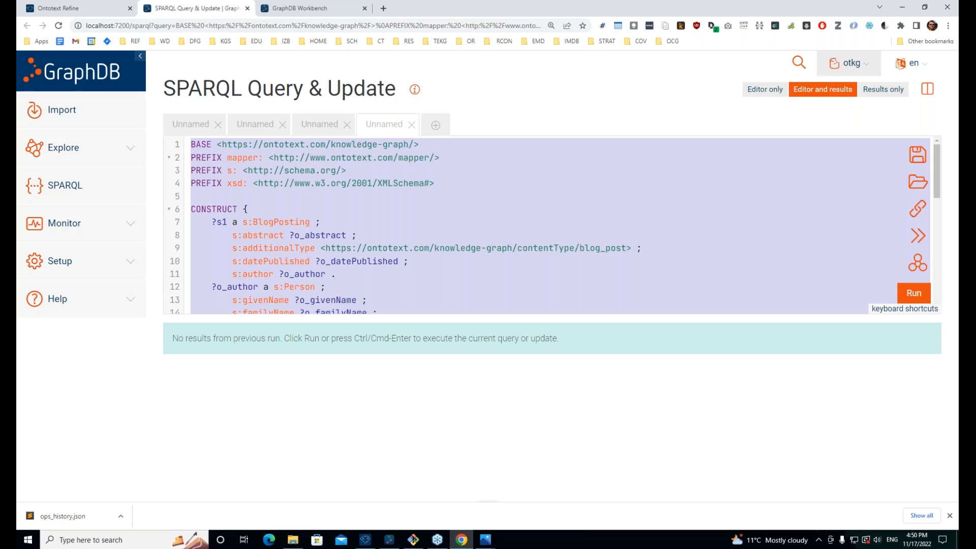
left_click(71, 516)
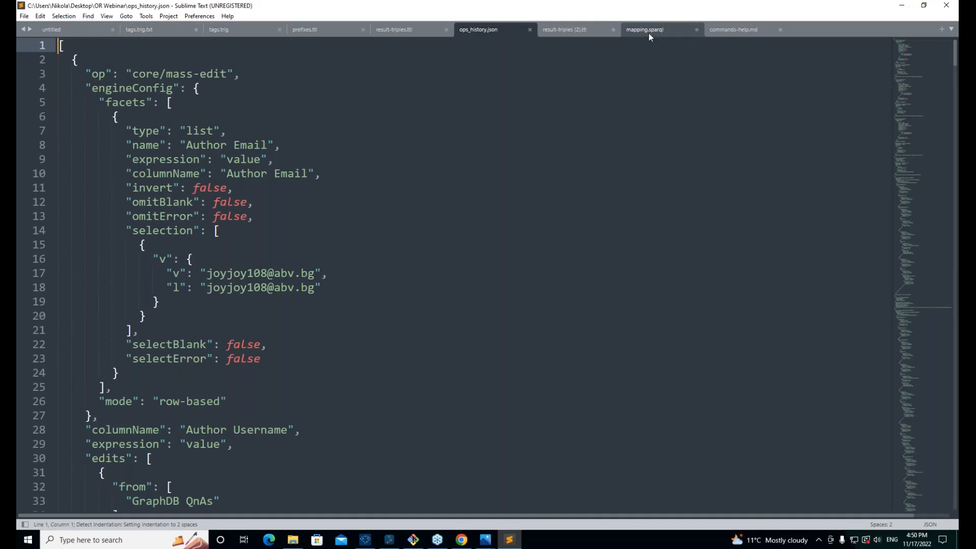
Step: Paste the query into mapping.sparql and select its SERVICE line for the OntoRefine repository
left_click(649, 33)
key("ctrl+a")
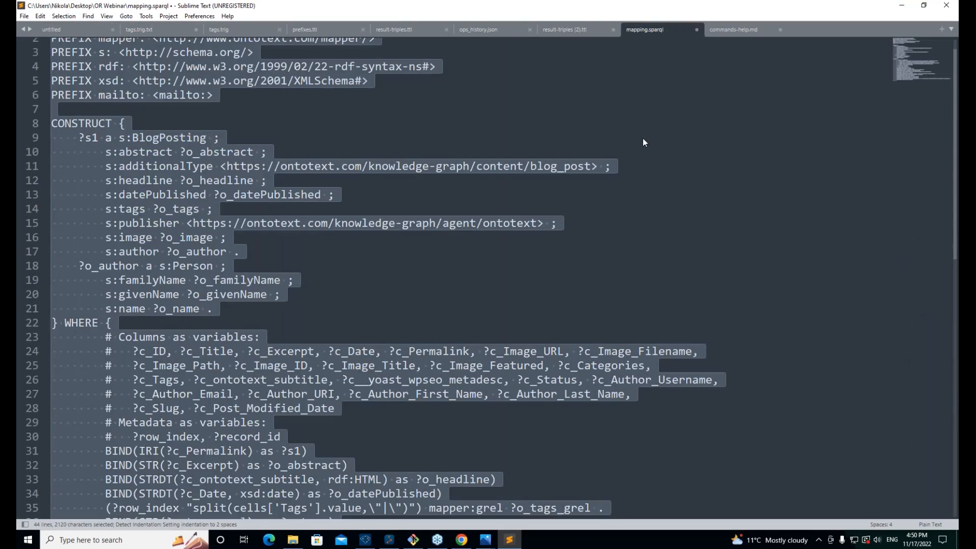
key("ctrl+v")
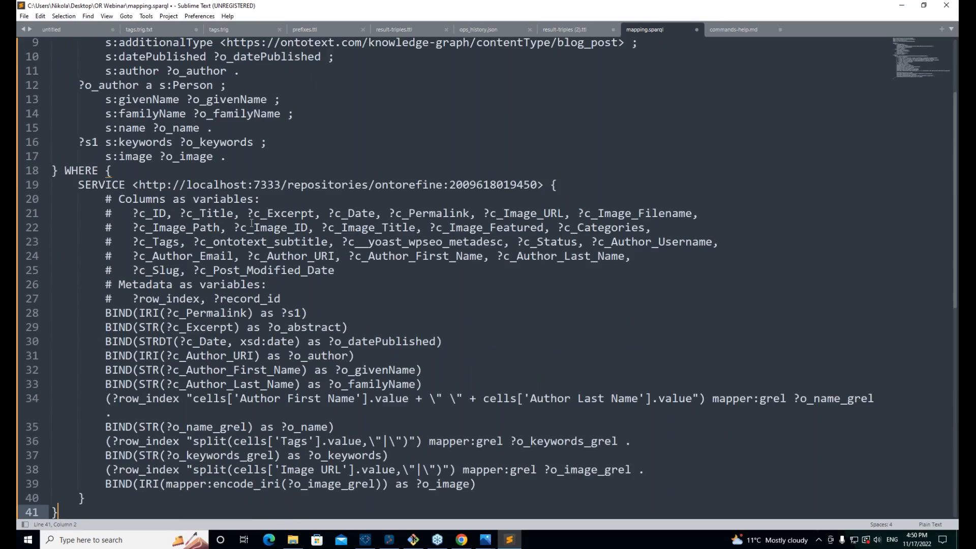
scroll(251, 224, "up", 3)
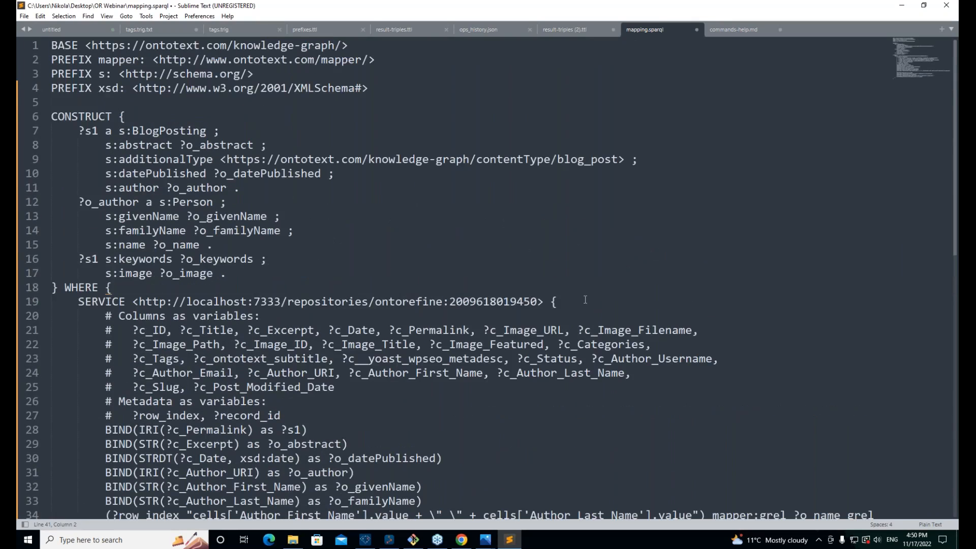
left_click_drag(543, 302, 70, 310)
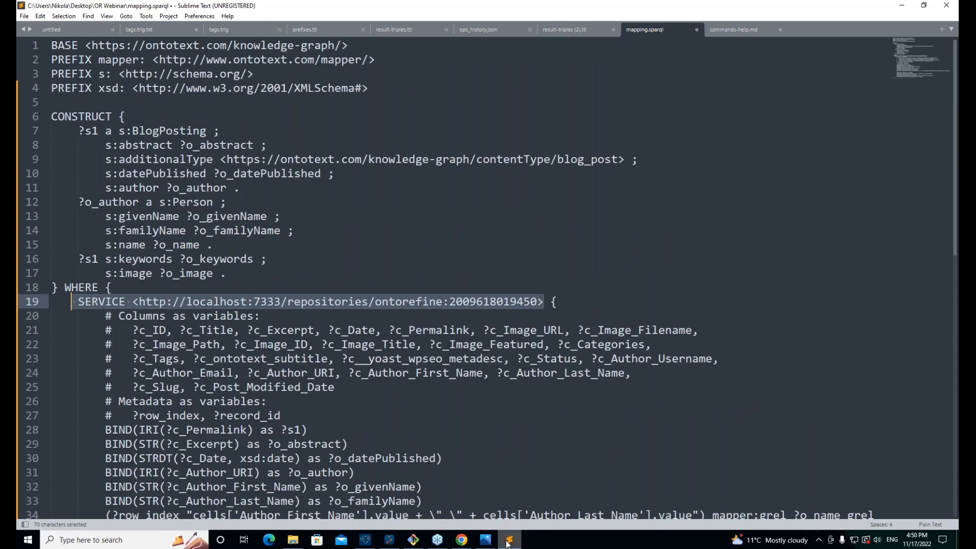
Step: View the federation.png diagram, then switch back to mapping.sparql in Sublime Text
mouse_move(485, 540)
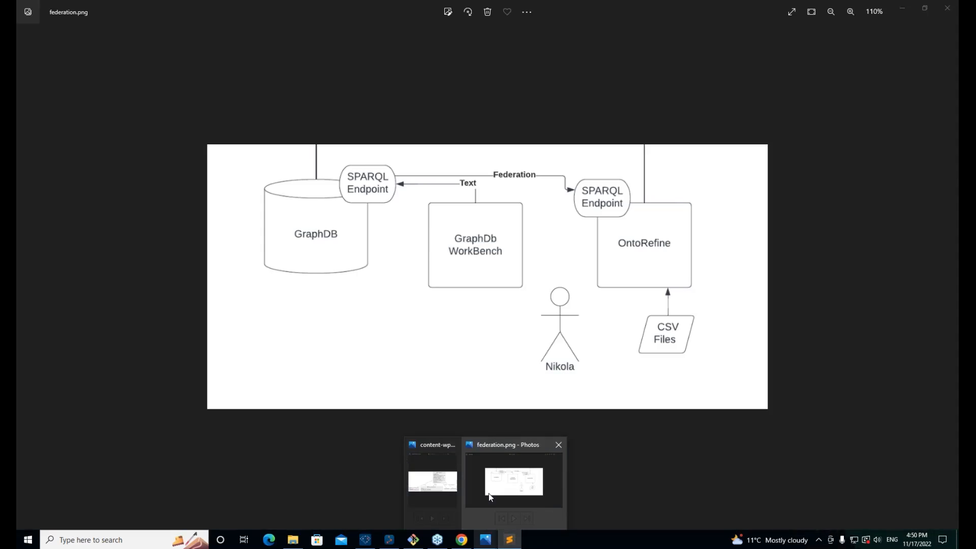
left_click(489, 493)
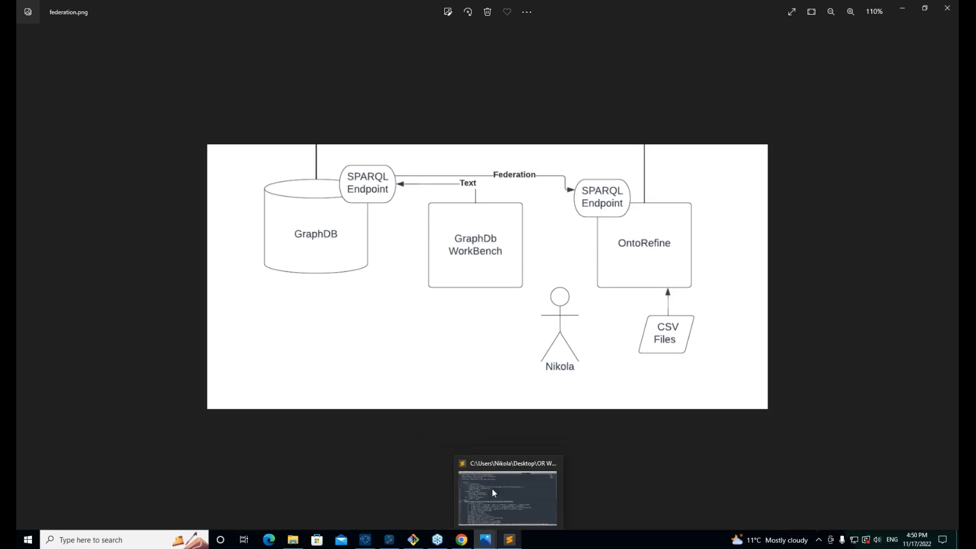
left_click(508, 495)
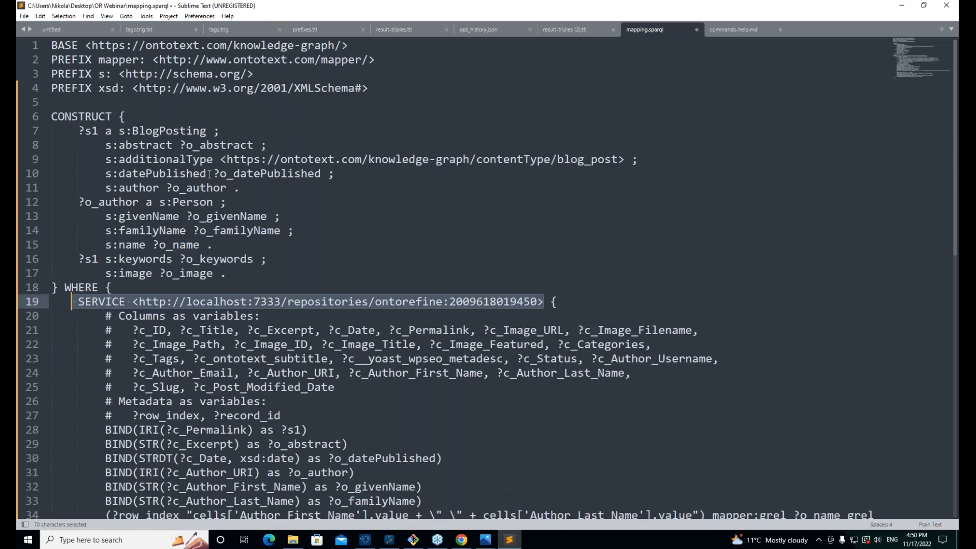
Step: Delete the SERVICE line and its closing brace on line 39 from mapping.sparql
key("Right")
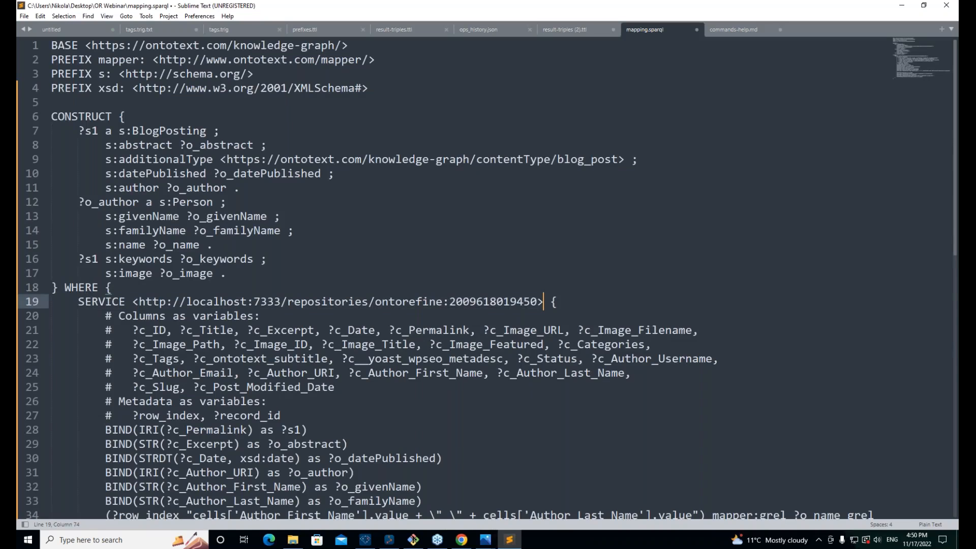
key("ctrl+shift+Left")
key("ctrl+shift+Left")
key("ctrl+shift+Left")
key("ctrl+shift+Left")
key("ctrl+shift+Left")
key("ctrl+shift+Left")
key("ctrl+shift+Left")
key("ctrl+shift+Left")
key("ctrl+shift+Left")
key("ctrl+shift+Left")
key("Home")
key("shift+Down")
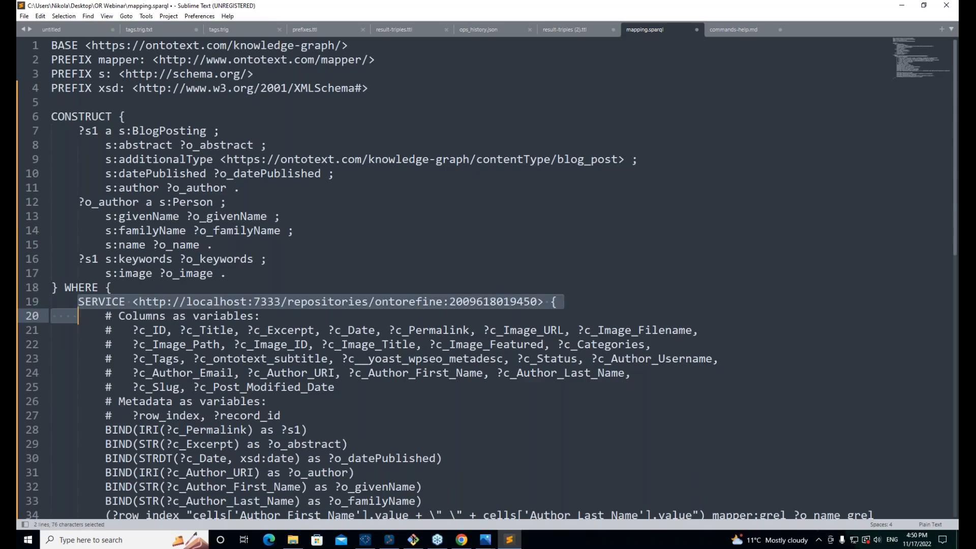
key("BackSpace")
scroll(183, 405, "down", 5)
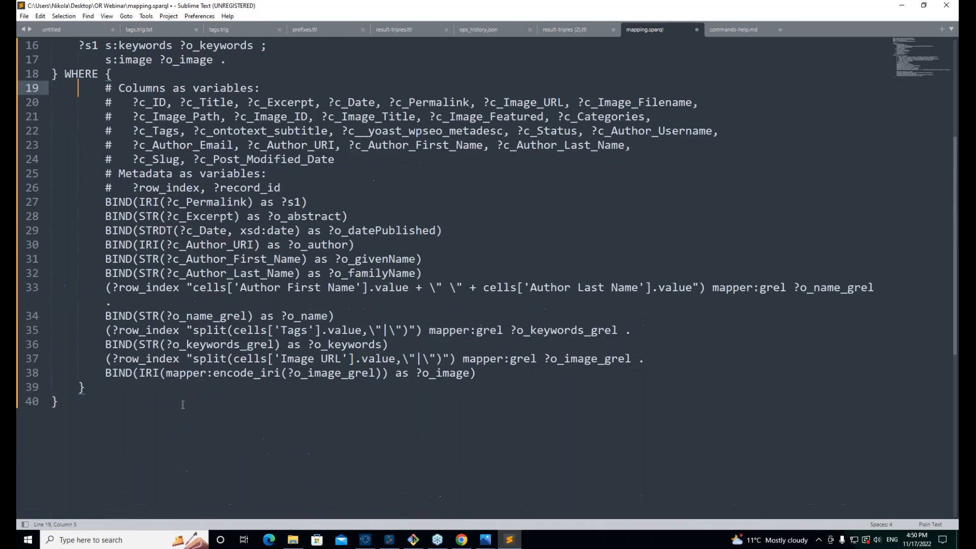
left_click(114, 387)
key("BackSpace")
key("BackSpace")
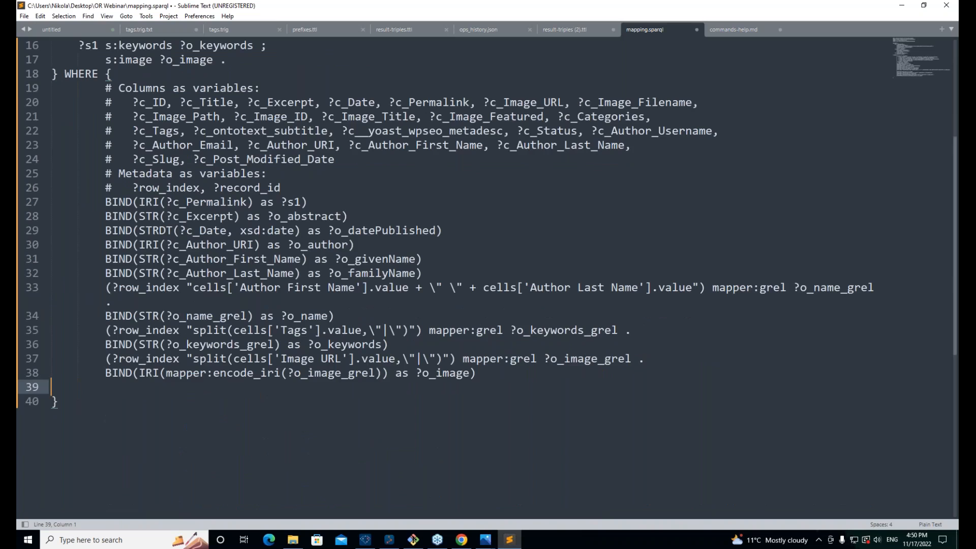
key("BackSpace")
Step: Save mapping.sparql and launch a Git Bash terminal
scroll(115, 214, "up", 3)
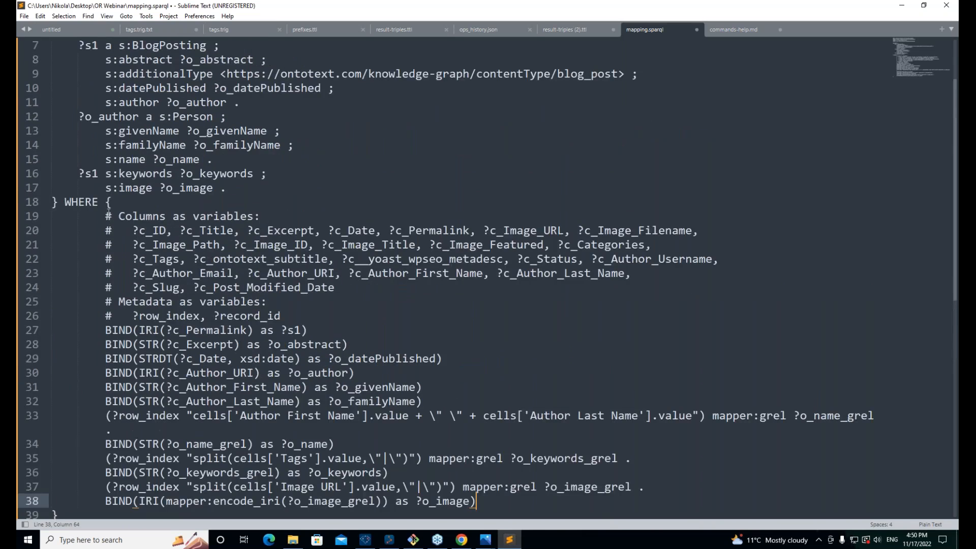
scroll(114, 214, "up", 2)
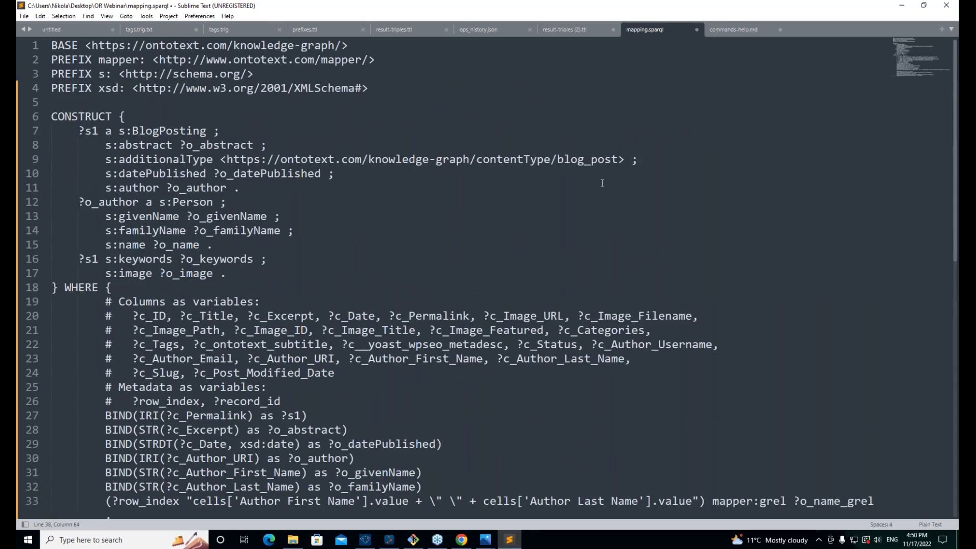
key("ctrl+s")
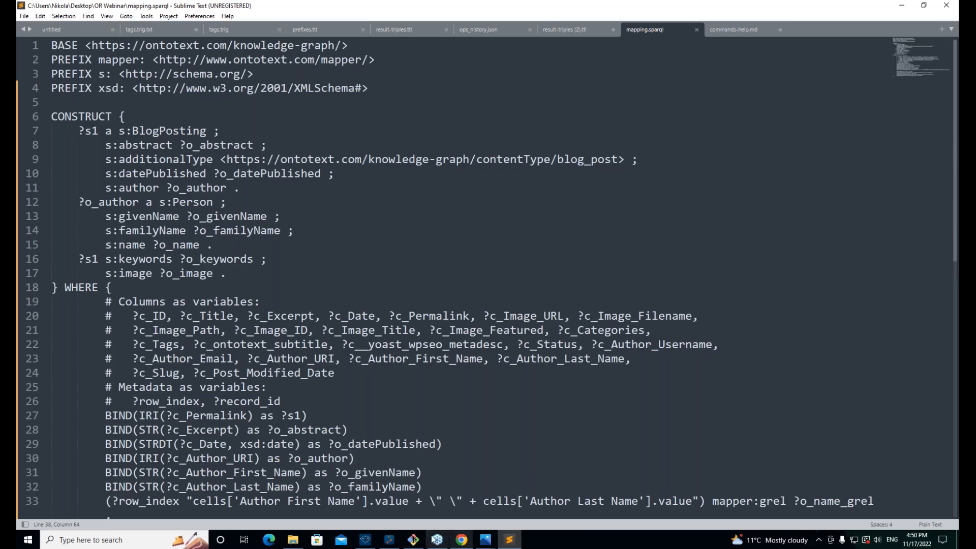
left_click(416, 542)
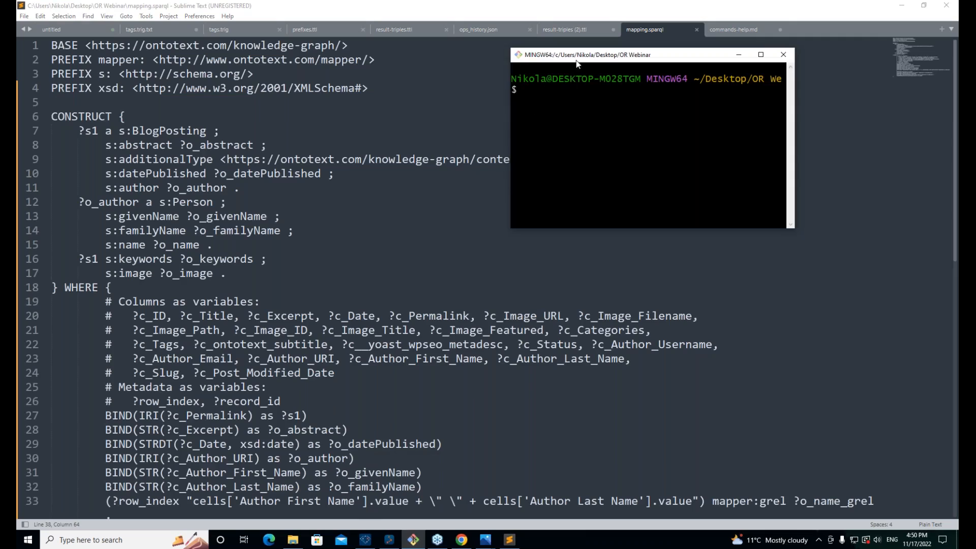
Step: Center and widen the Git Bash window so the full folder path shows
left_click_drag(576, 57, 367, 269)
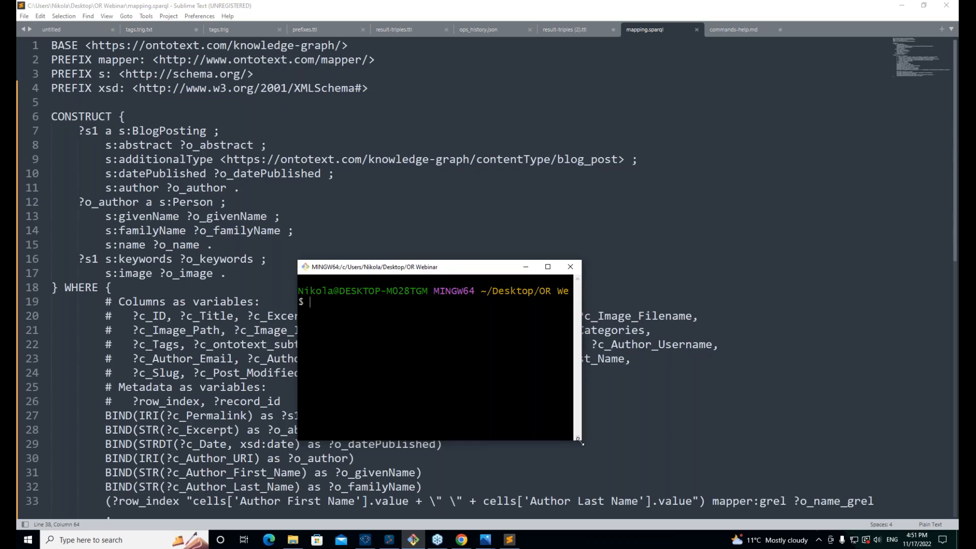
left_click_drag(581, 441, 807, 448)
left_click_drag(537, 268, 593, 280)
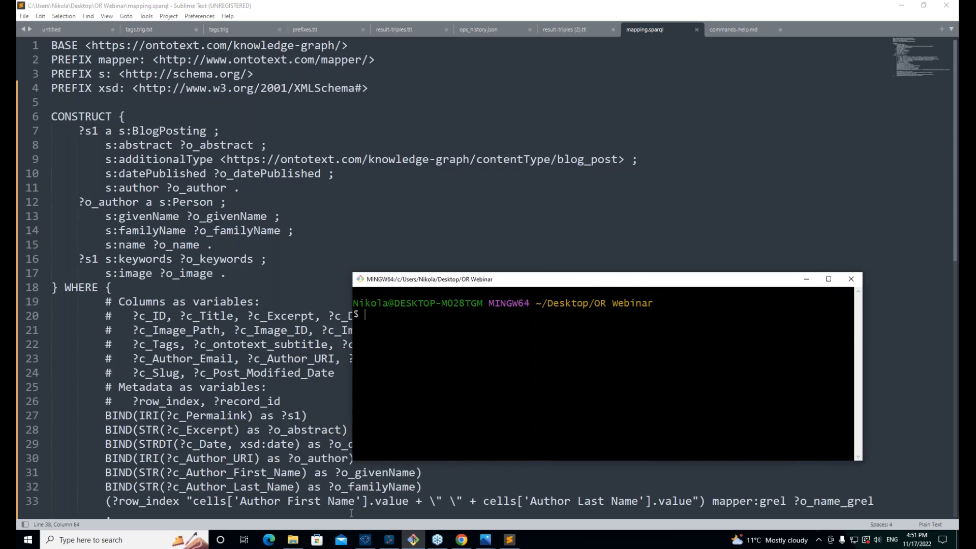
Step: Open Ontotext Refine's CLI directory (app\bin) in File Explorer
mouse_move(364, 542)
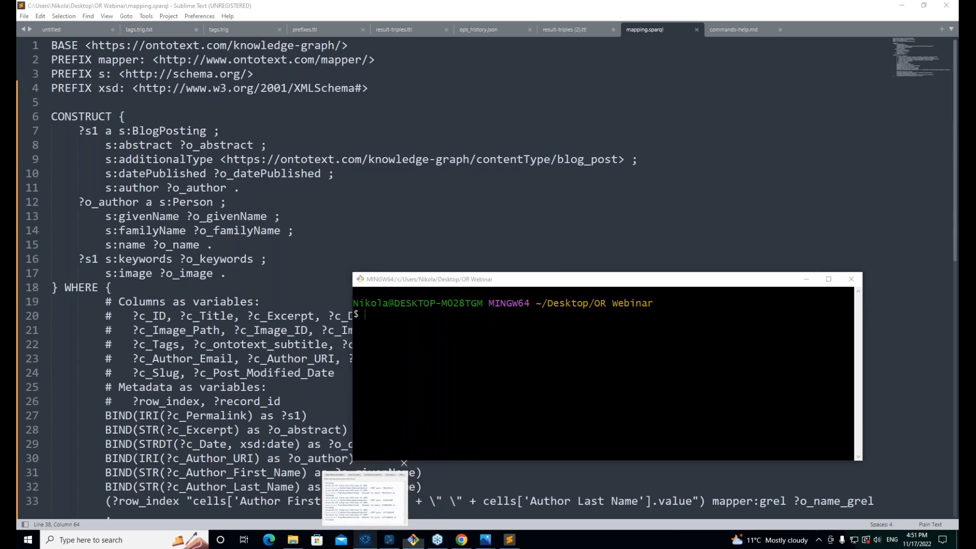
left_click(365, 495)
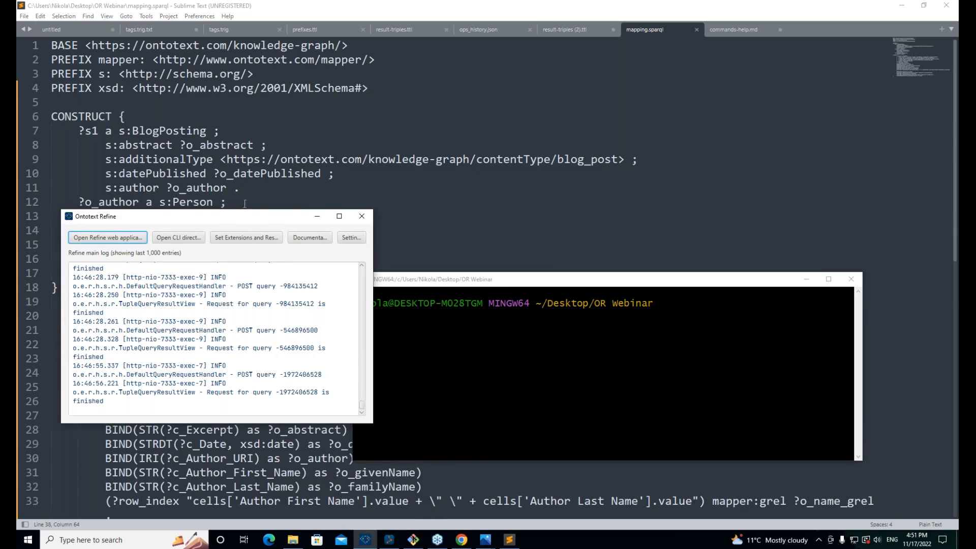
left_click(179, 240)
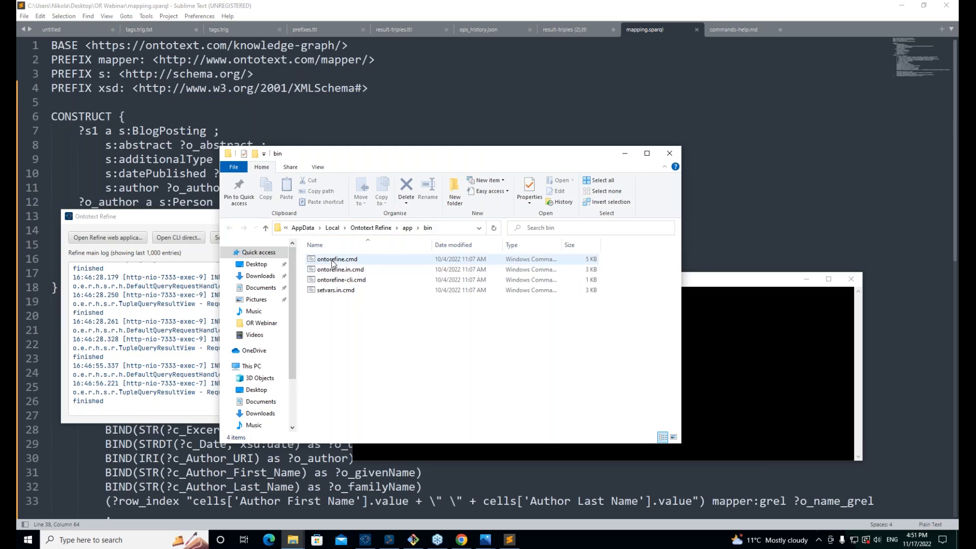
Step: Run ontorefine-cli.cmd in Git Bash to print the CLI's usage and command list
left_click(757, 391)
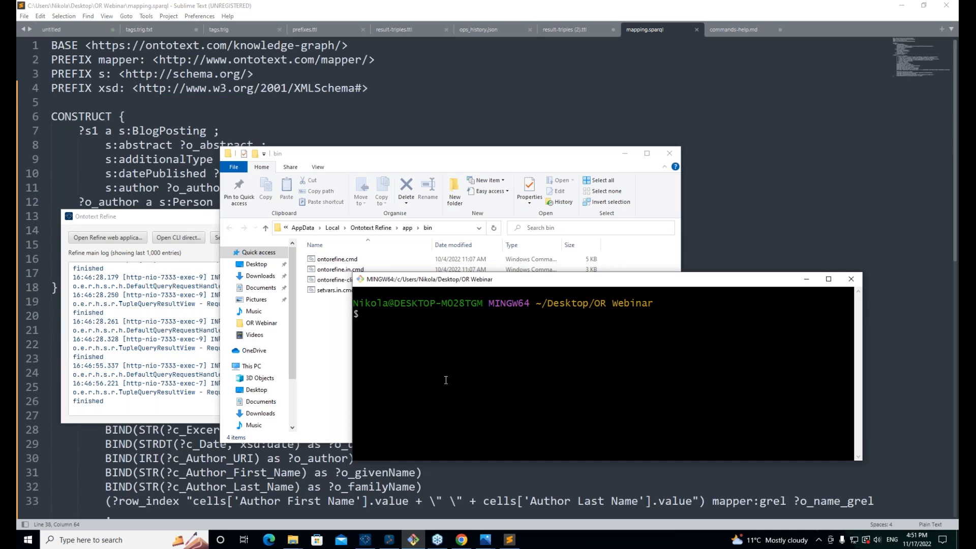
type("contorefine-li")
key("BackSpace")
key("BackSpace")
type("cli")
key("BackSpace")
key("BackSpace")
key("BackSpace")
key("Delete")
type("s")
key("BackSpace")
key("Right")
key("Right")
key("Right")
key("Right")
key("Right")
key("Right")
key("Right")
type("cli .cmd")
key("Return")
Step: Move and resize the terminal, then close the bin folder window
left_click_drag(472, 279, 488, 136)
left_click_drag(369, 203, 333, 203)
left_click(289, 154)
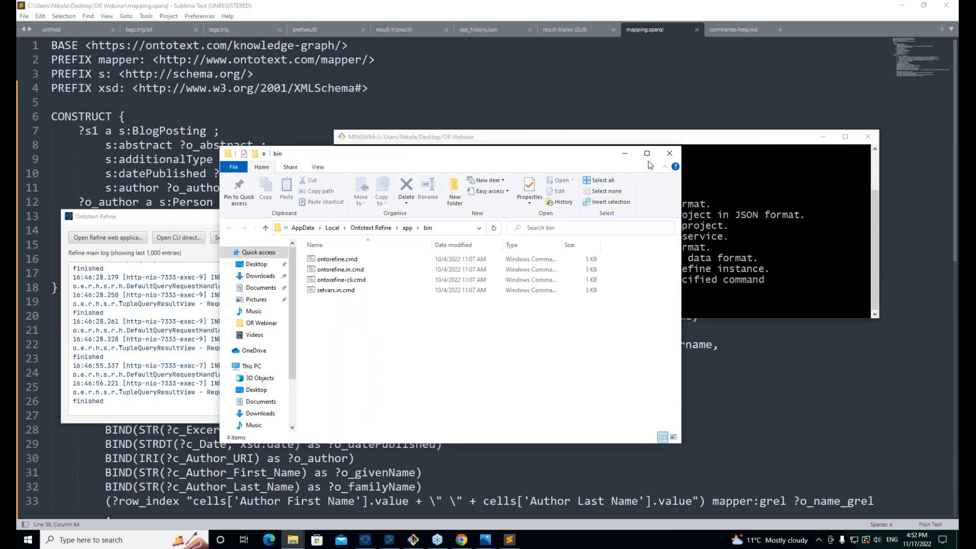
left_click(670, 153)
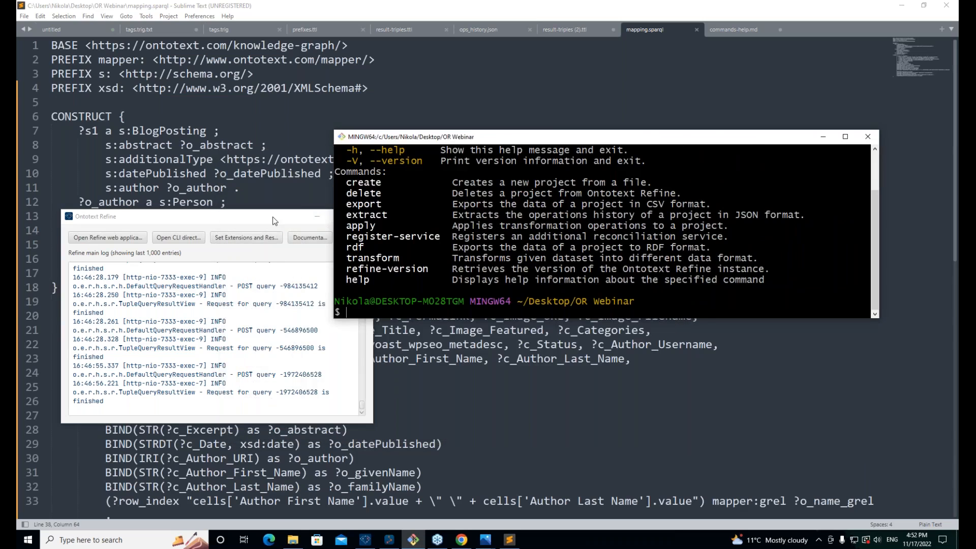
Step: Move the Git Bash window left and stretch it taller to show the full CLI output
left_click(273, 217)
left_click_drag(539, 136, 469, 132)
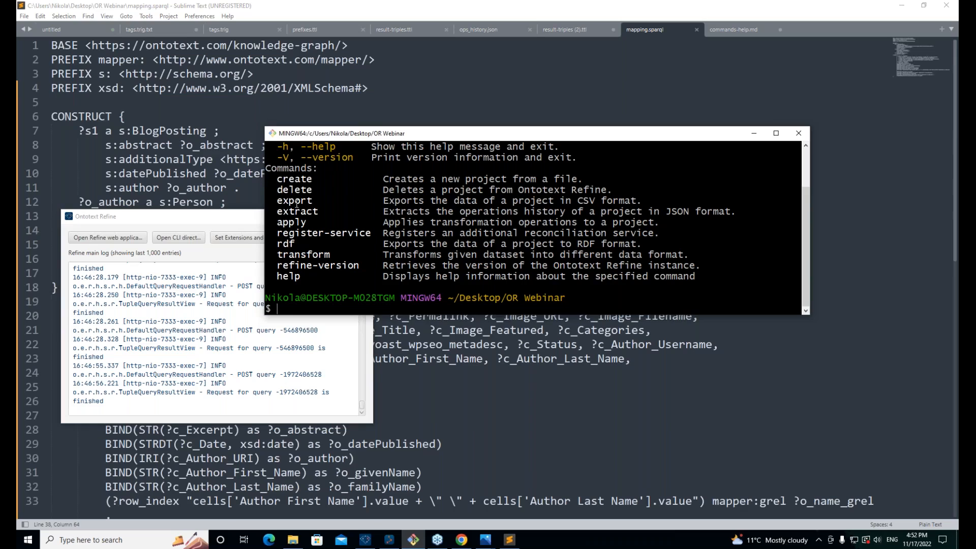
left_click_drag(348, 127, 367, 51)
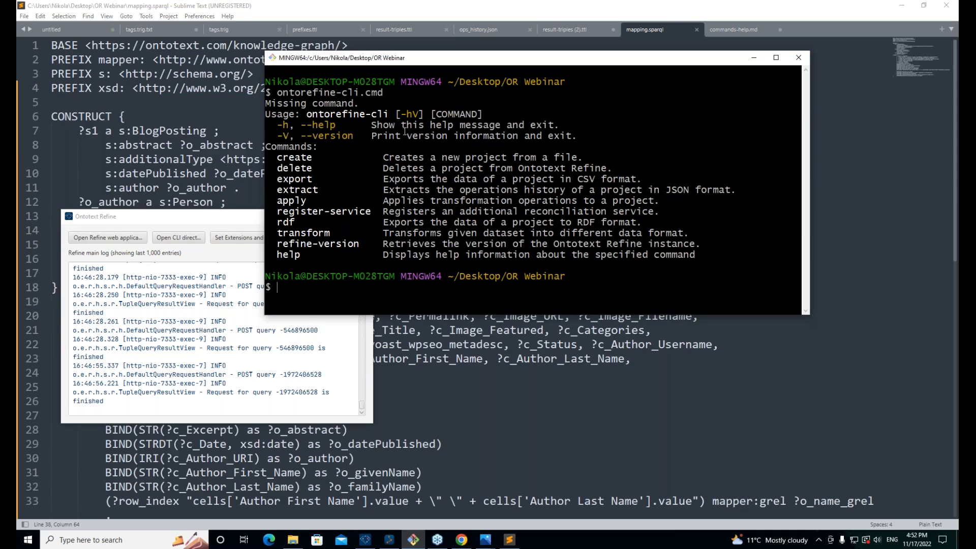
Step: Recall and clear the previous command, then highlight 'transform' in the CLI command list
key("Up")
key("Down")
left_click_drag(331, 232, 269, 232)
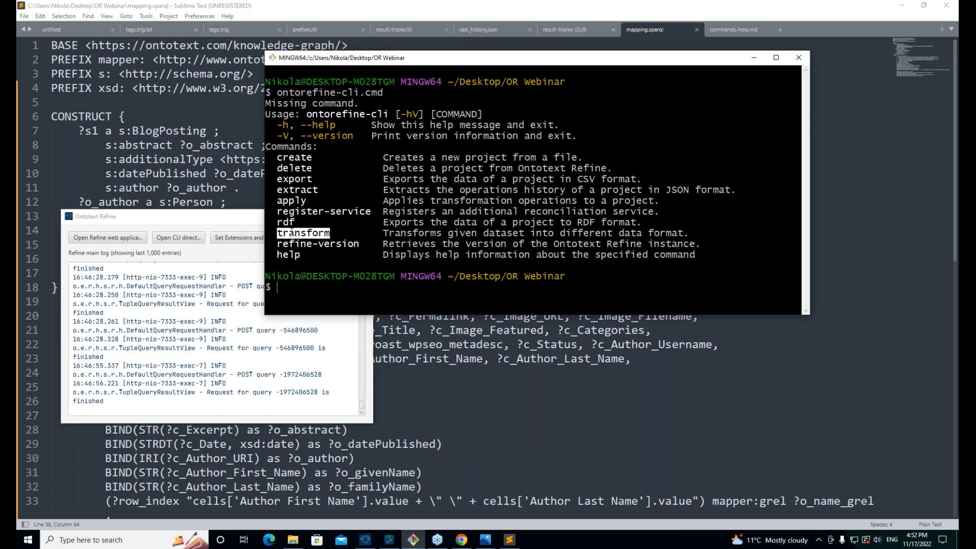
triple_click(292, 232)
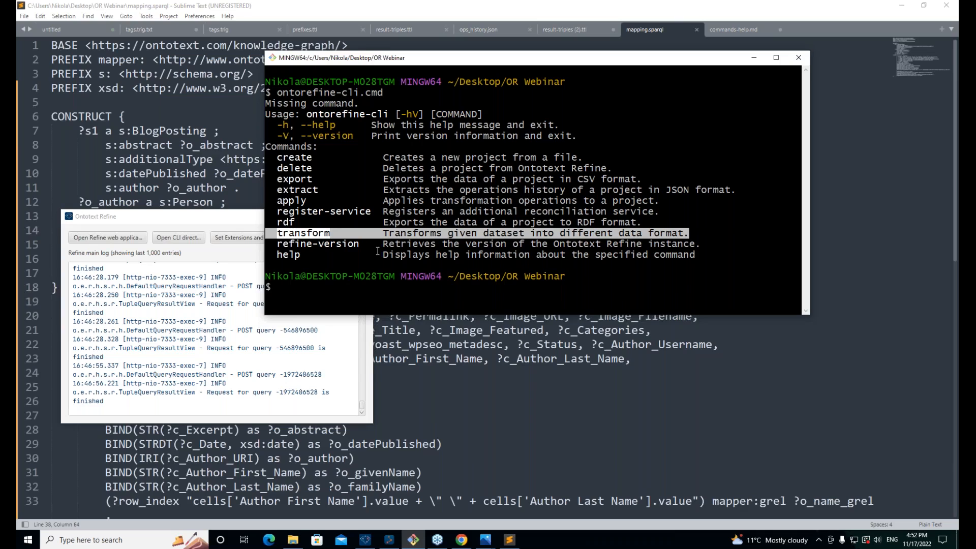
left_click(303, 155)
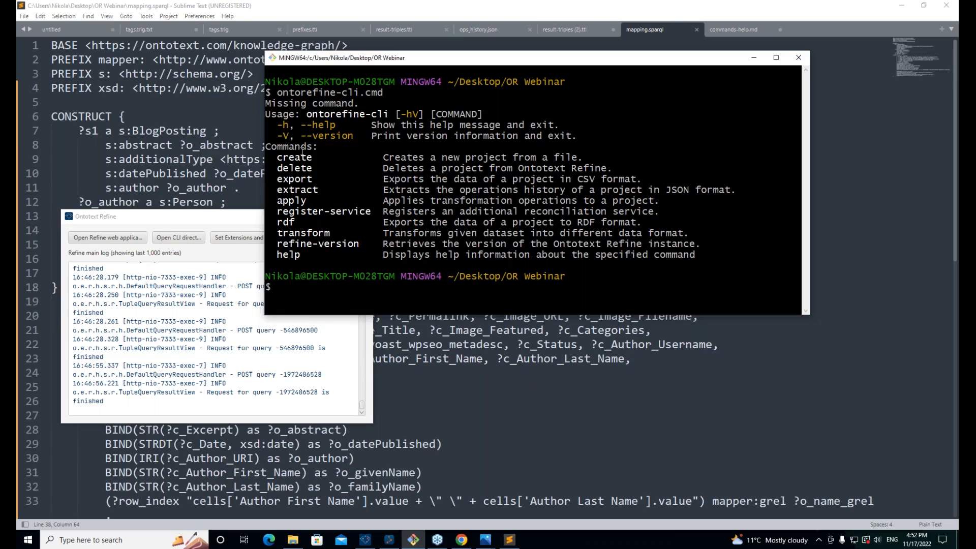
double_click(303, 233)
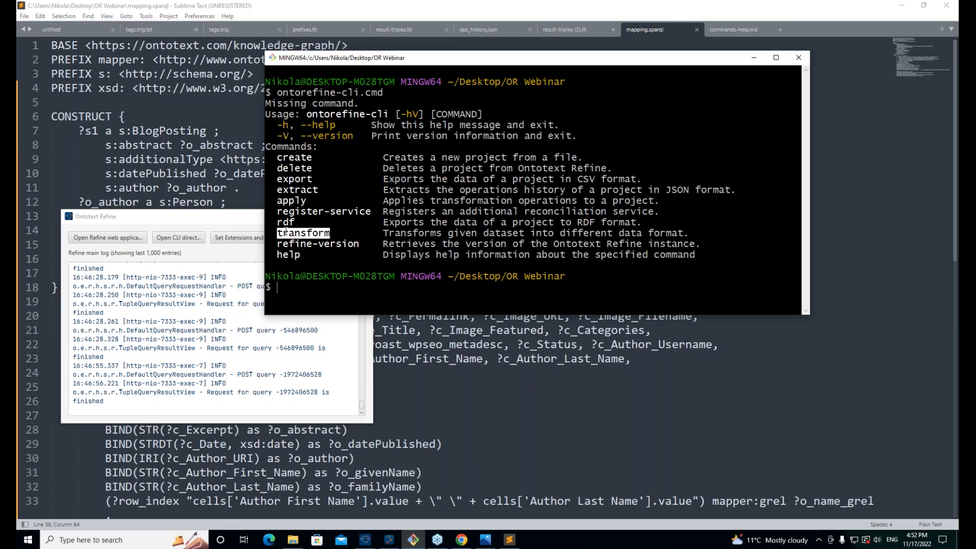
left_click(314, 305)
Step: Run 'ontorefine-cli transform --help' to print the transform command's usage
key("Up")
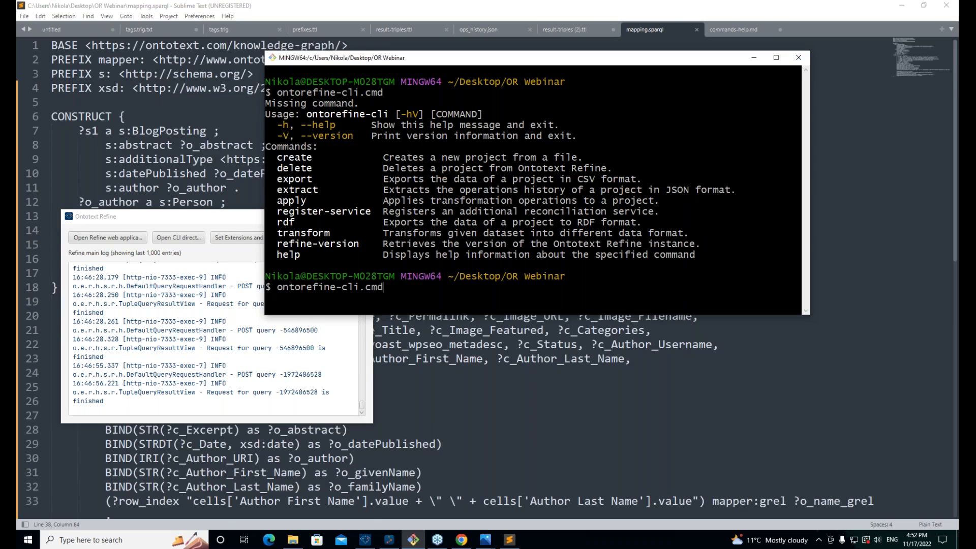
type("transform --help")
key("Return")
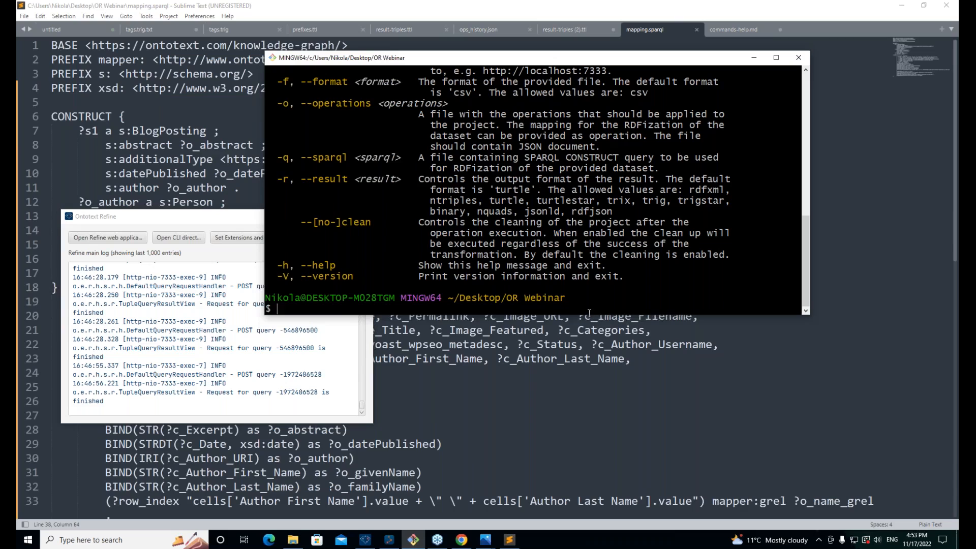
left_click_drag(589, 313, 589, 486)
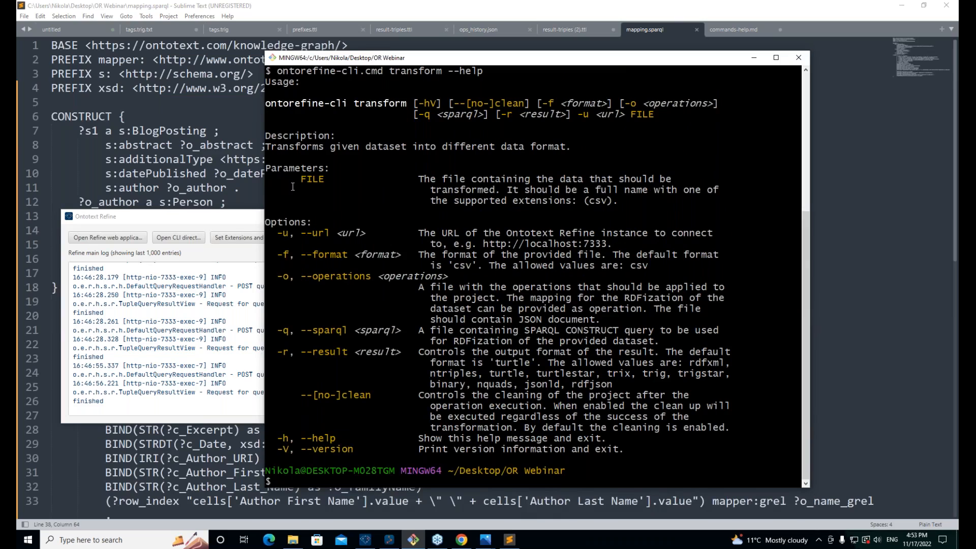
double_click(311, 178)
left_click(325, 226)
double_click(321, 233)
left_click_drag(611, 245, 503, 244)
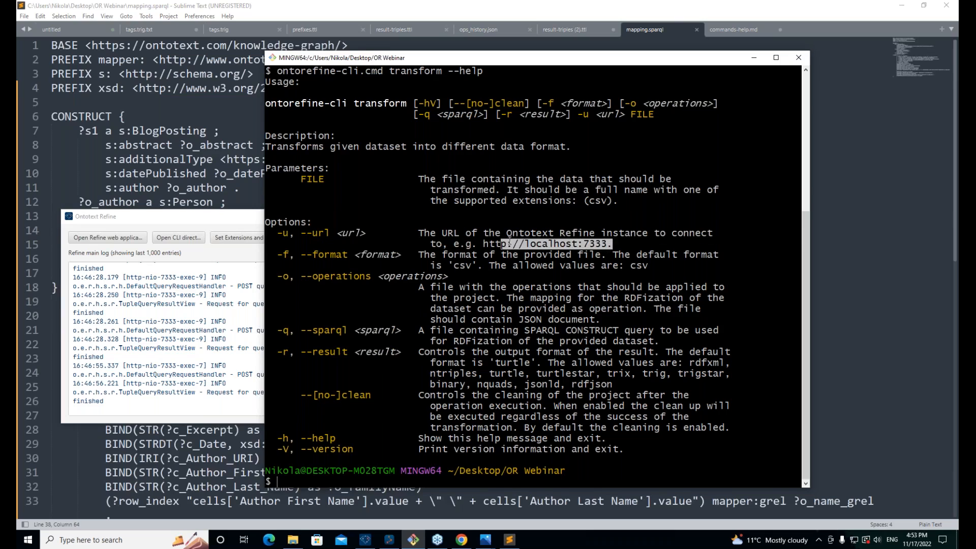
left_click(515, 245)
left_click_drag(606, 244, 483, 245)
Step: Highlight the --operations, -q and --sparql options, then bring up commands-help.md in Sublime Text
left_click_drag(306, 276, 371, 276)
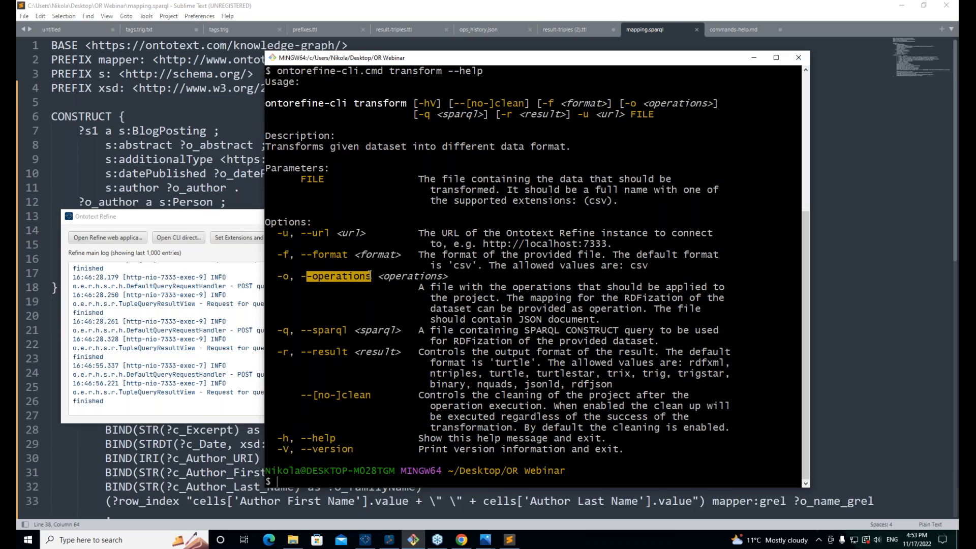
left_click_drag(277, 331, 290, 331)
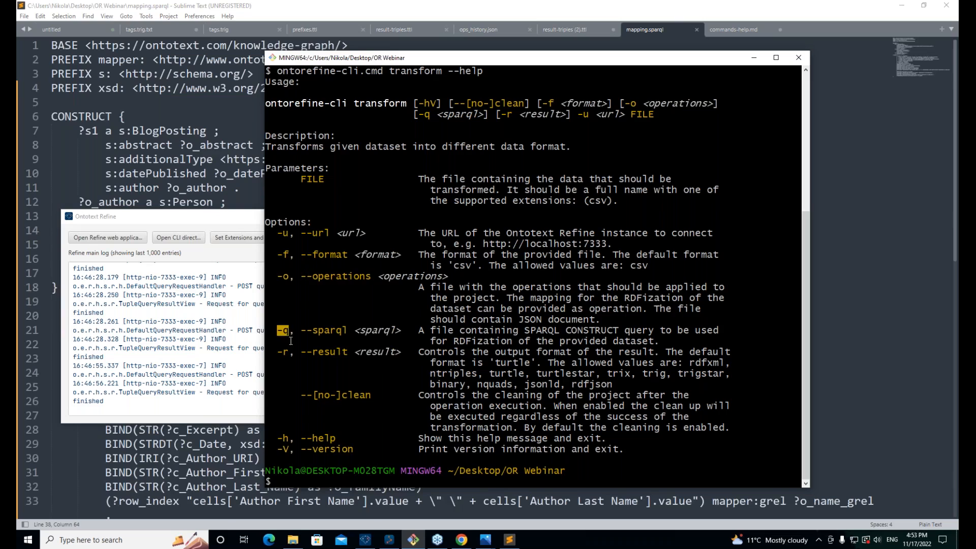
double_click(309, 333)
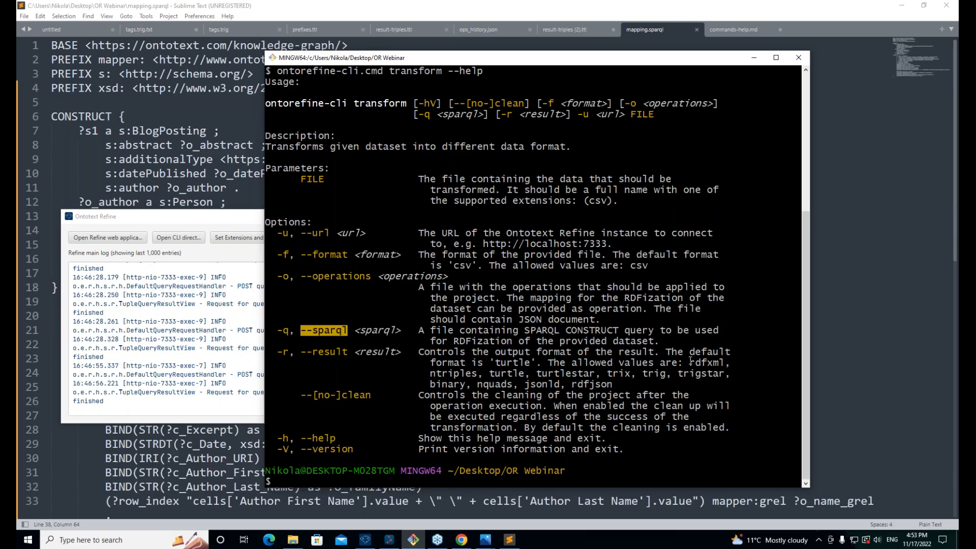
left_click(491, 431)
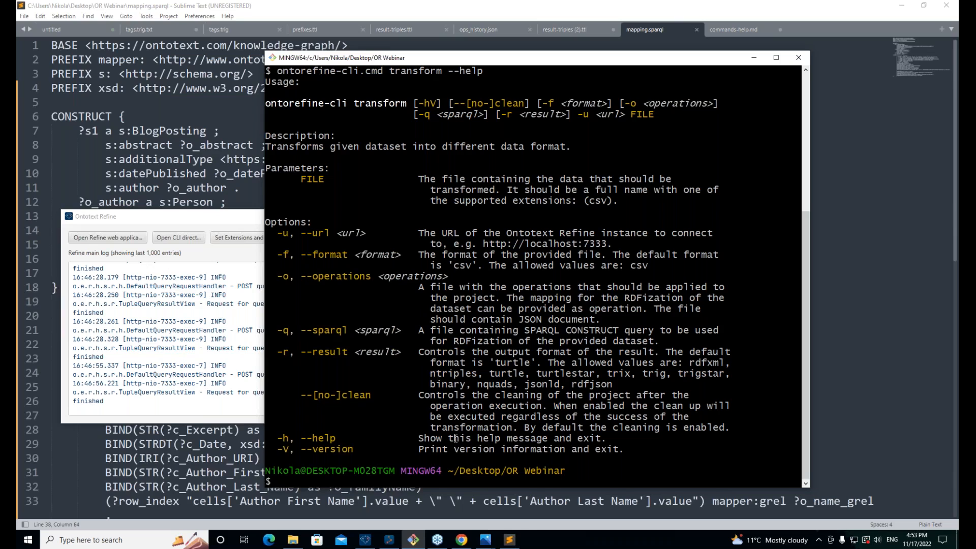
left_click(111, 472)
left_click(733, 29)
Step: Glance at commands-help.md, then review the mapping.sparql query in Sublime Text
left_click(584, 80)
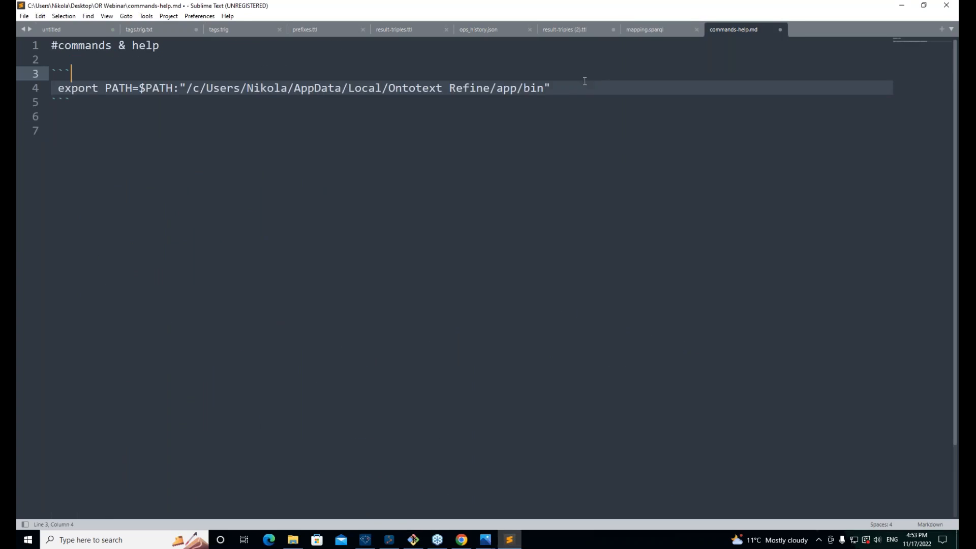
left_click(660, 29)
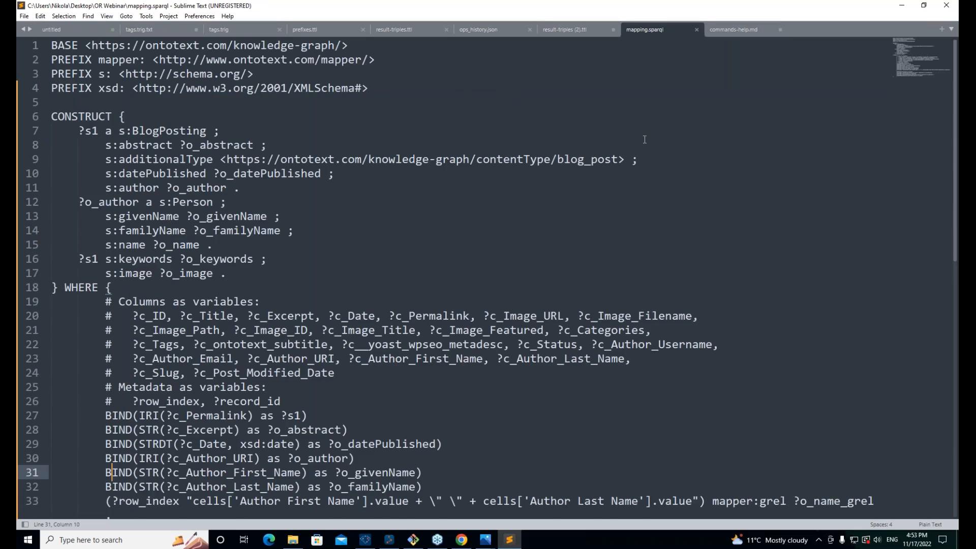
scroll(645, 139, "down", 6)
scroll(645, 139, "up", 6)
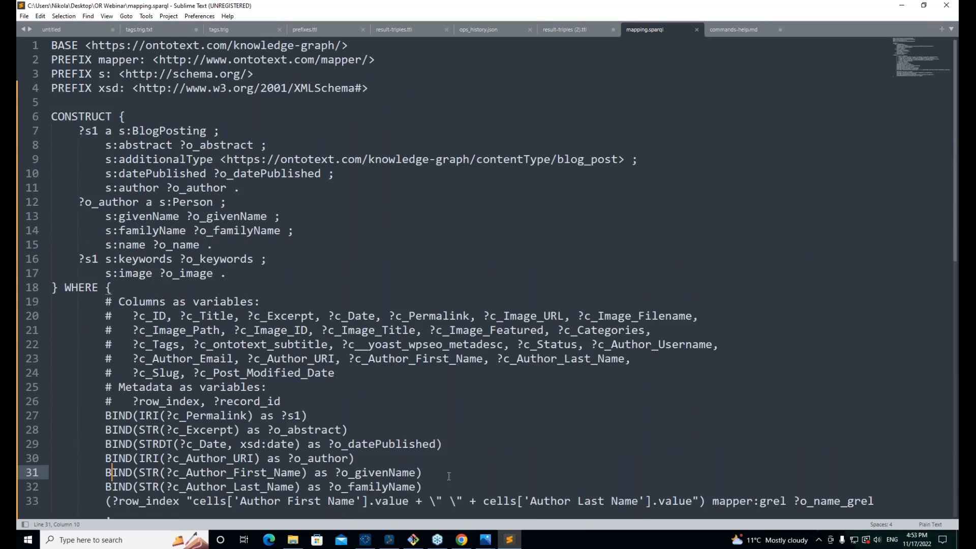
Step: Clear the Git Bash screen and recall the transform command piped into less
left_click(415, 541)
type("clear")
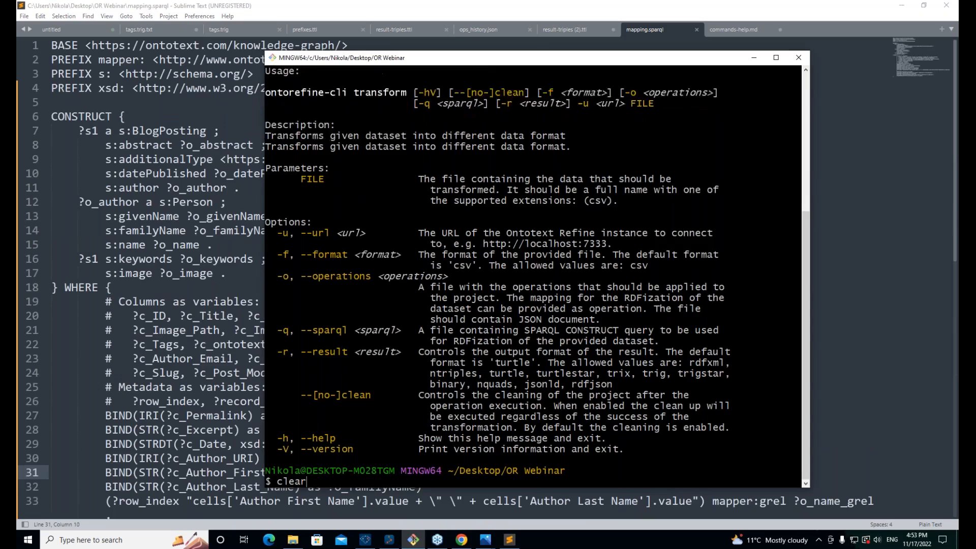
key("Return")
key("Up")
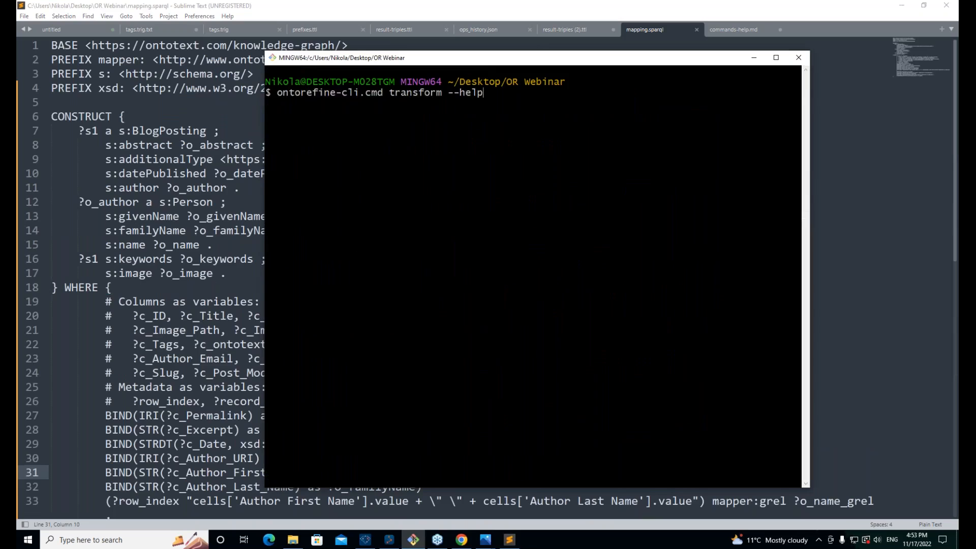
key("Up")
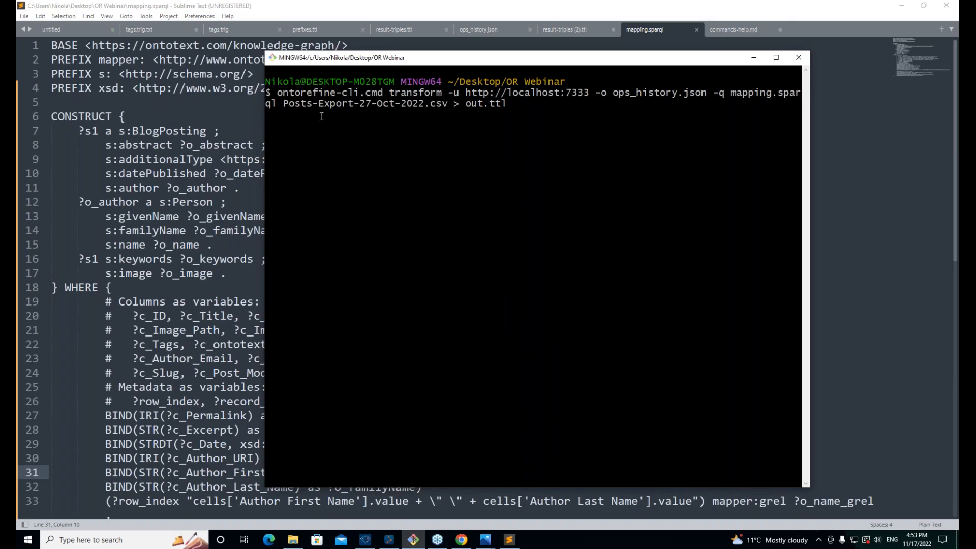
left_click_drag(269, 53, 30, 31)
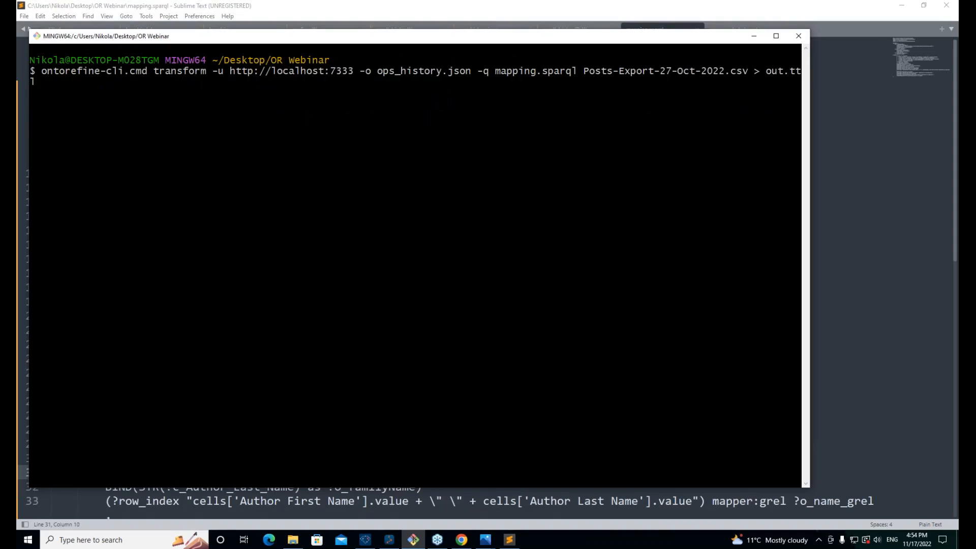
key("Up")
key("Up")
key("Up")
key("Up")
scroll(349, 220, "up", 3)
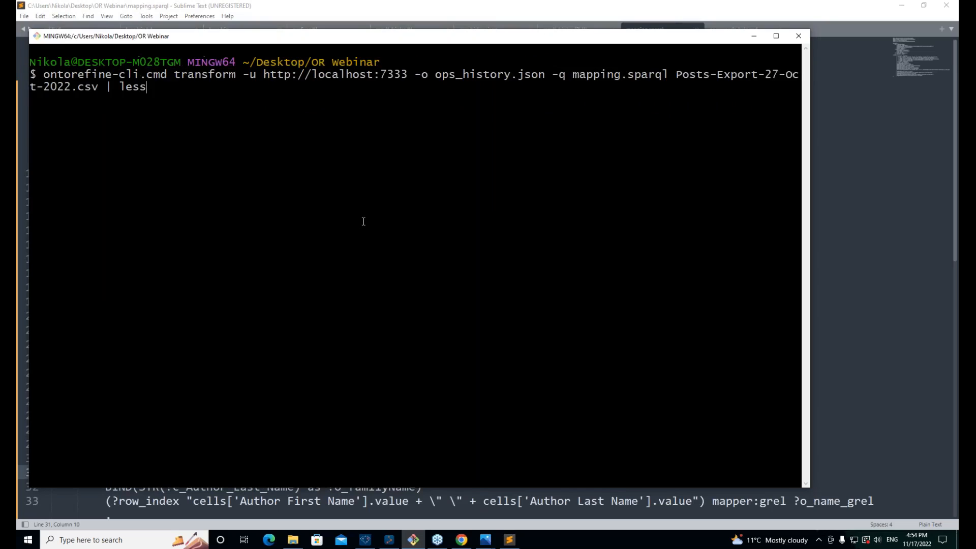
scroll(284, 135, "up", 1)
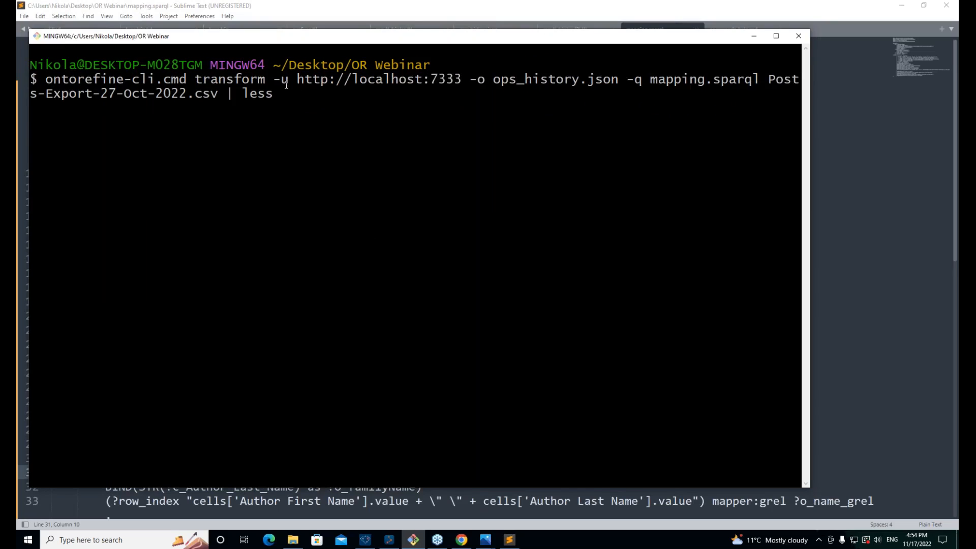
left_click_drag(41, 78, 160, 81)
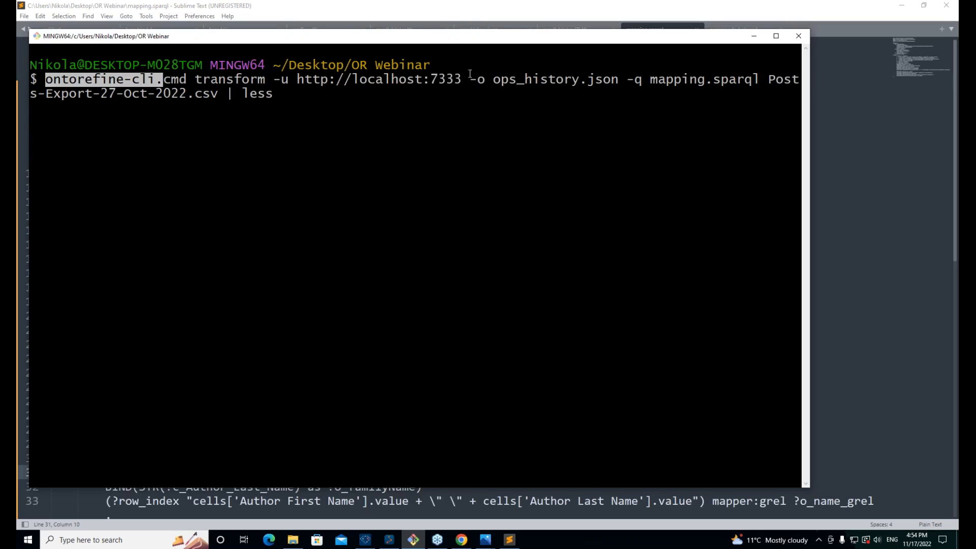
left_click_drag(469, 77, 300, 77)
left_click_drag(619, 78, 508, 79)
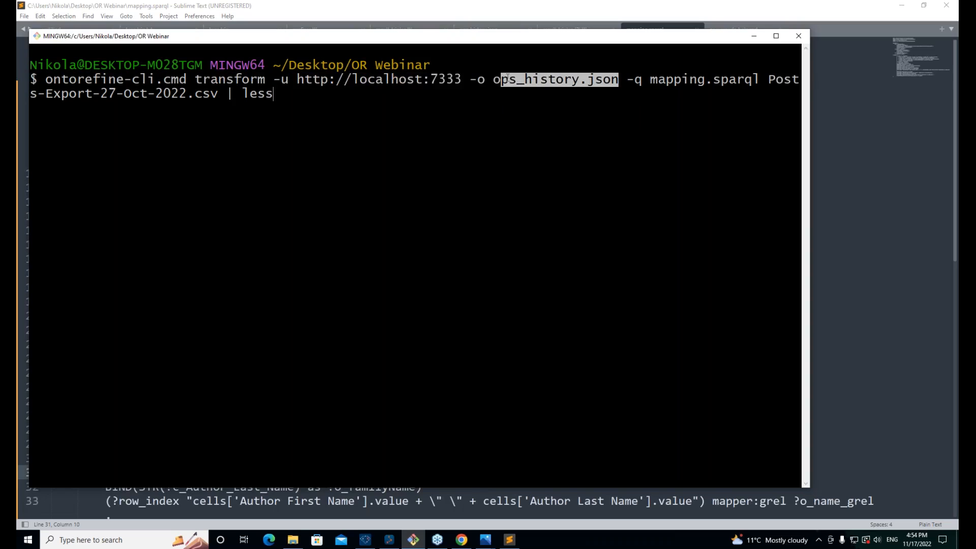
double_click(666, 86)
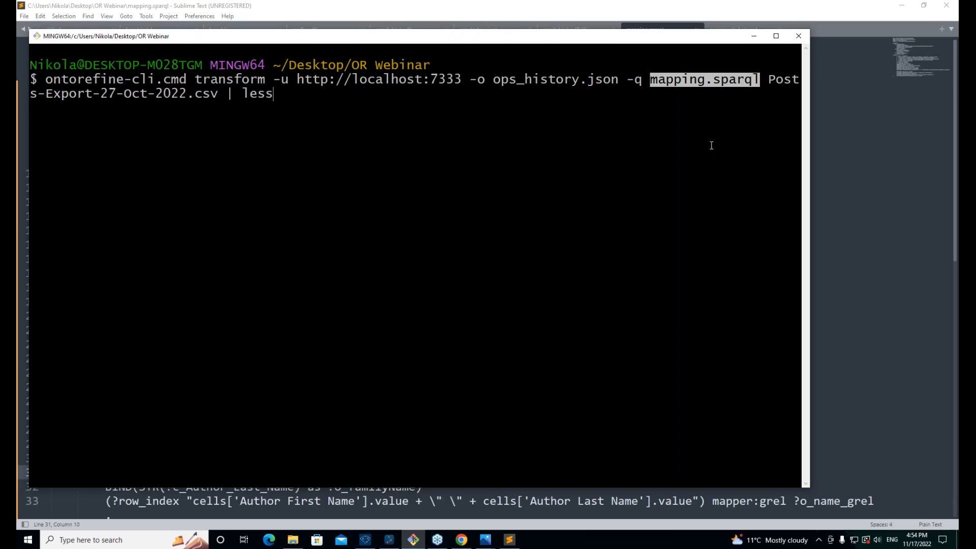
left_click_drag(219, 95, 31, 94)
left_click(287, 93)
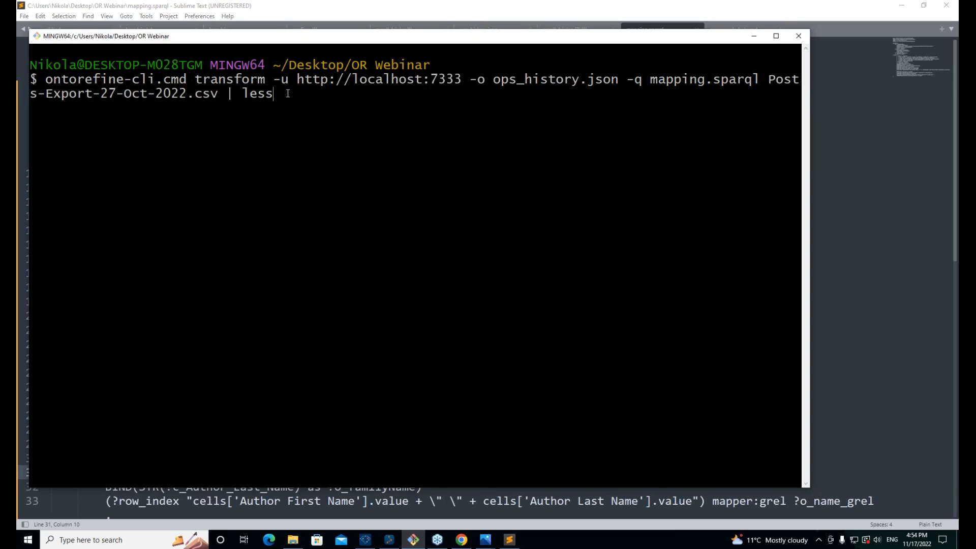
Step: Run the transform and page through its RDF output in less
key("Return")
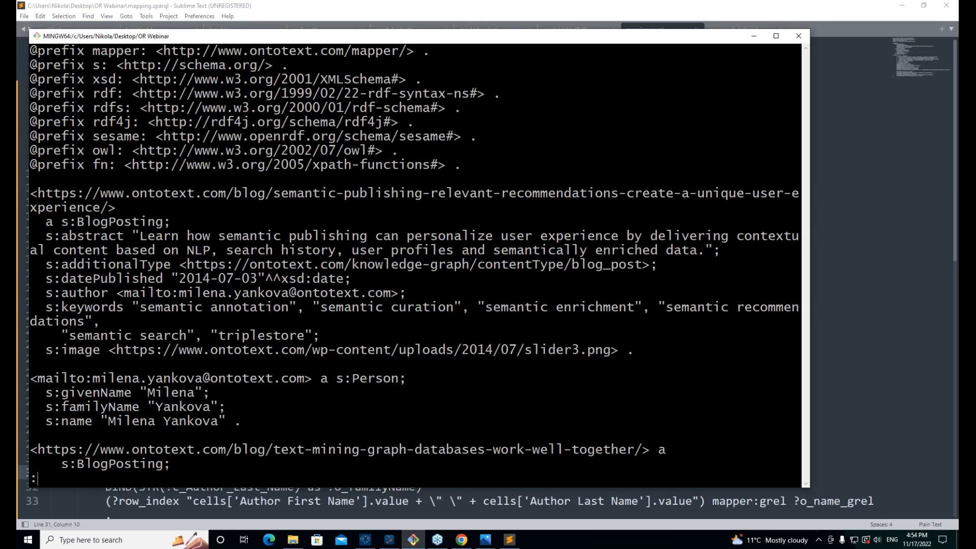
scroll(90, 185, "down", 1)
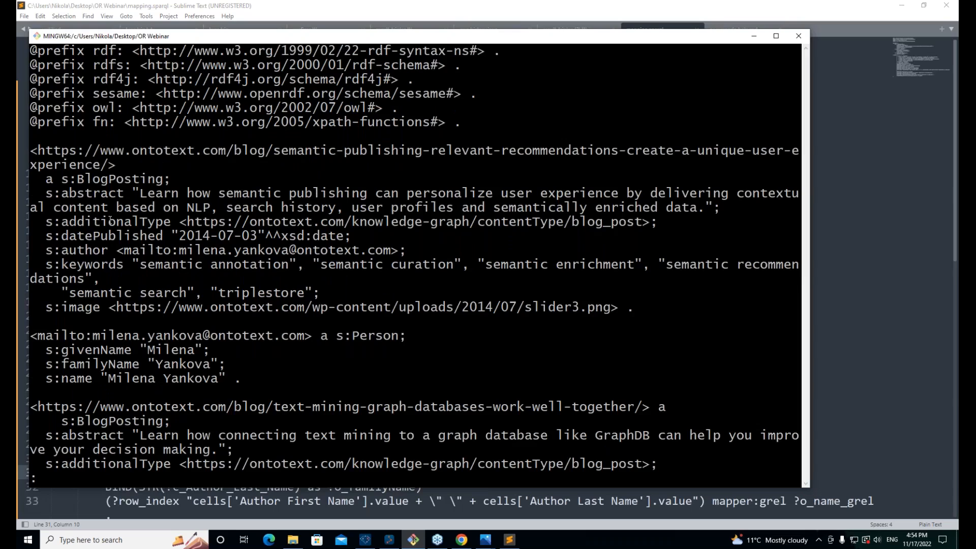
scroll(110, 219, "up", 1)
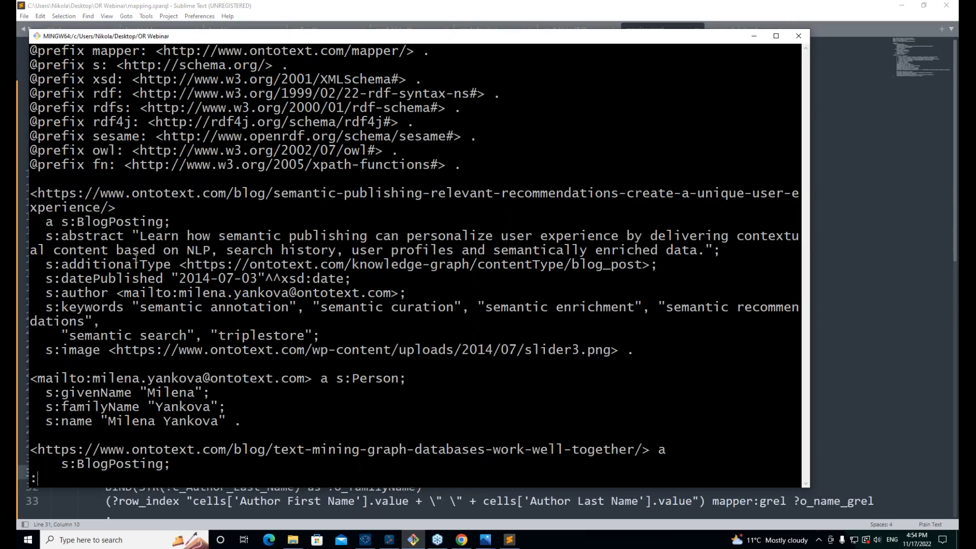
scroll(53, 406, "down", 5)
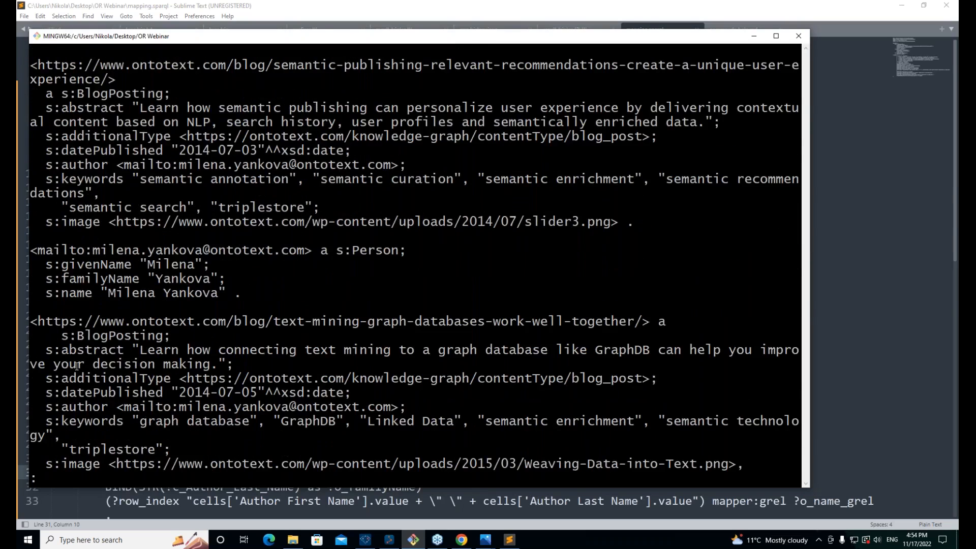
key("q")
Step: Rerun the transform with '| less' replaced by '> output.ttl' to save the Turtle output
key("Up")
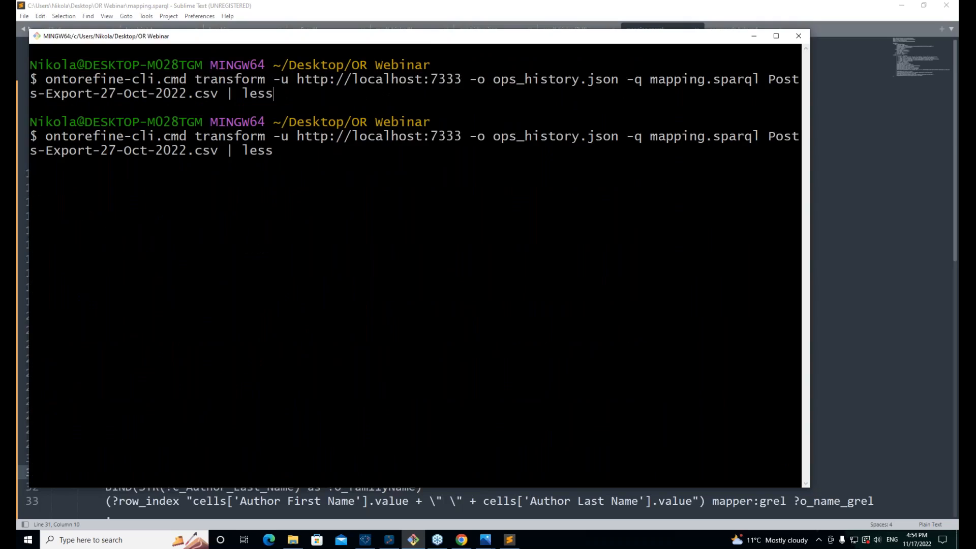
key("BackSpace")
key("BackSpace")
key("BackSpace")
key("BackSpace")
key("BackSpace")
key("BackSpace")
type("> output.ttl")
key("Return")
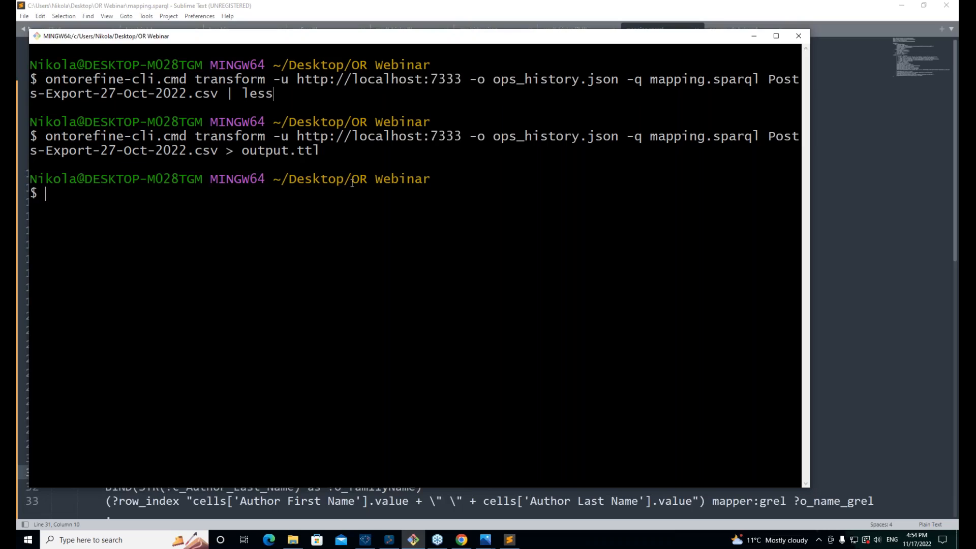
left_click(293, 540)
Step: Open output.ttl in Sublime Text and highlight the author identifier on line 21 and keywords lines
double_click(297, 320)
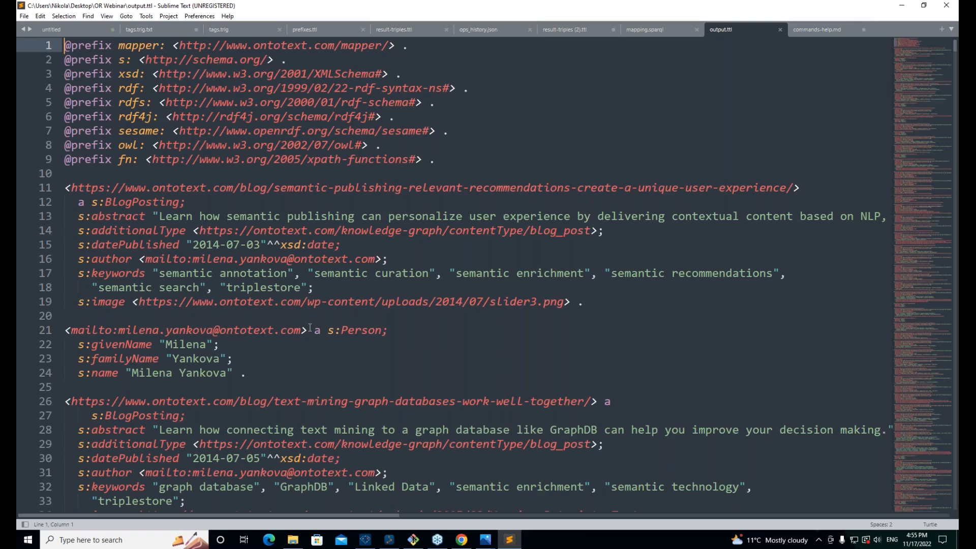
left_click_drag(307, 330, 65, 330)
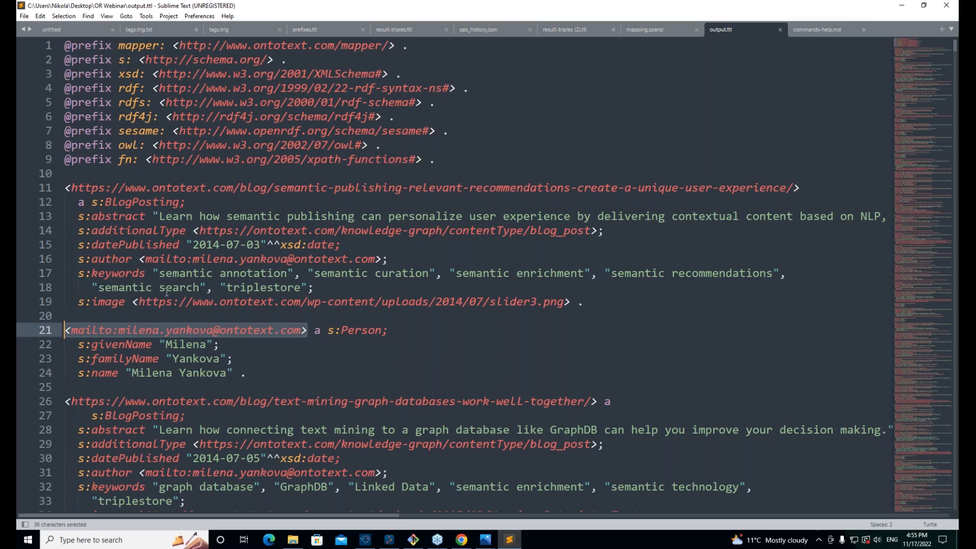
left_click(70, 331)
left_click_drag(72, 332, 305, 330)
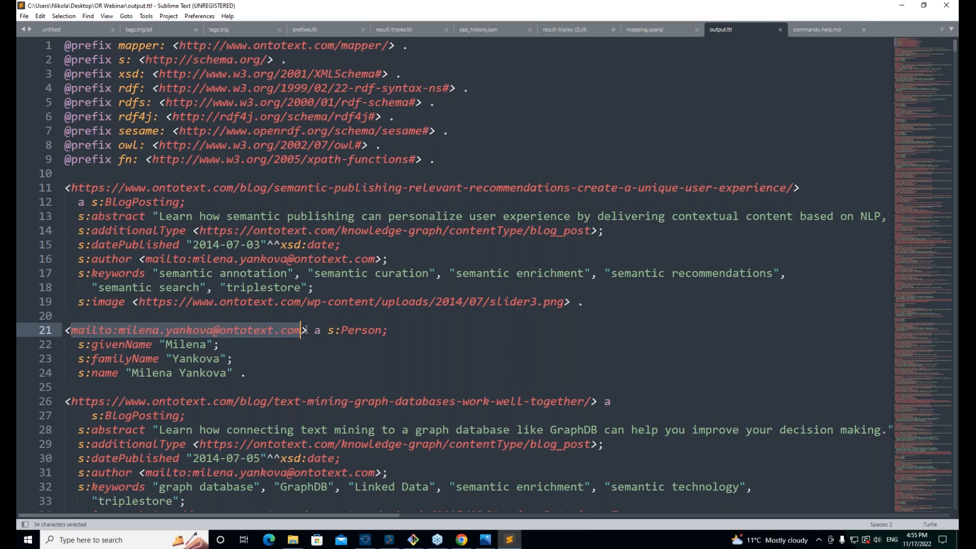
left_click(294, 366)
Step: Review the remaining posts' keyword and author blocks, then close output.ttl
left_click_drag(314, 288, 118, 260)
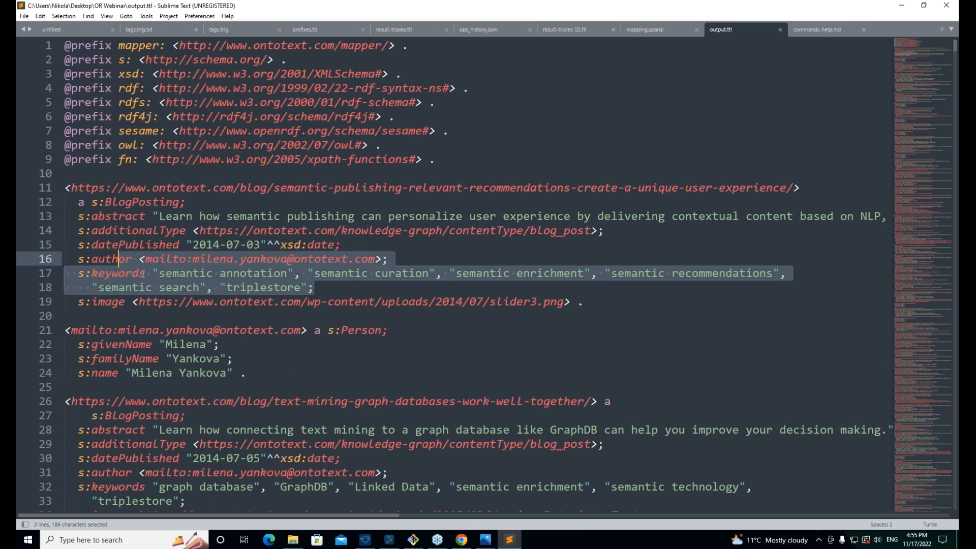
scroll(316, 290, "down", 6)
left_click(266, 402)
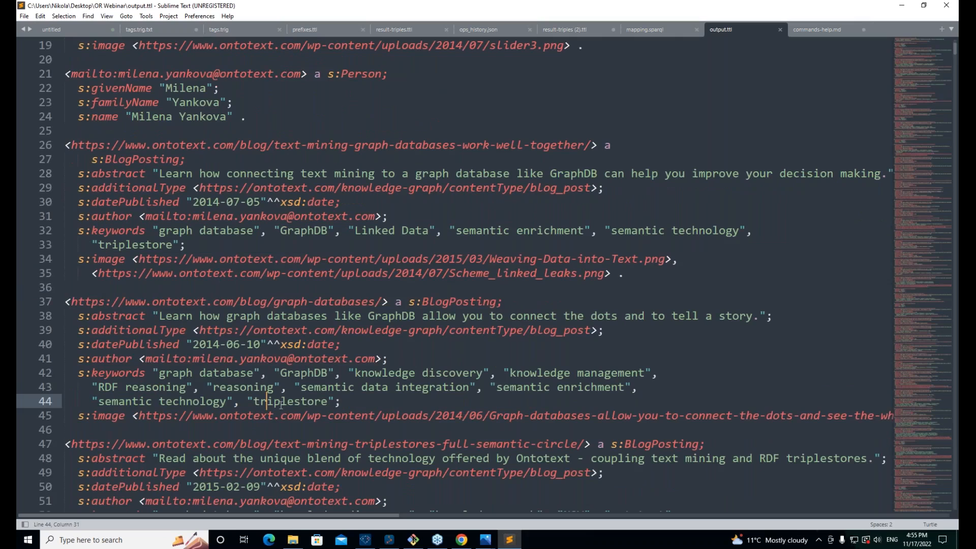
left_click(623, 407, "shift")
scroll(353, 458, "down", 12)
left_click(352, 476)
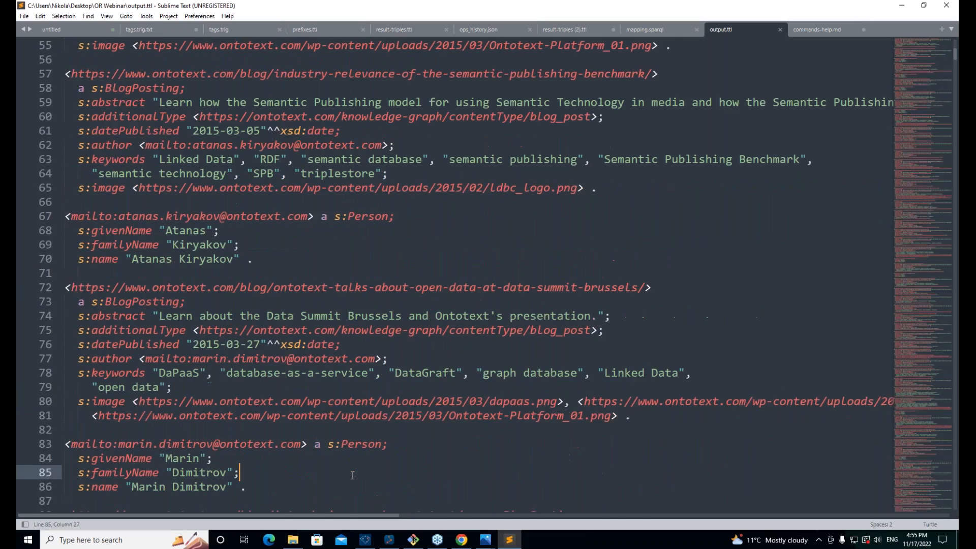
scroll(352, 475, "down", 6)
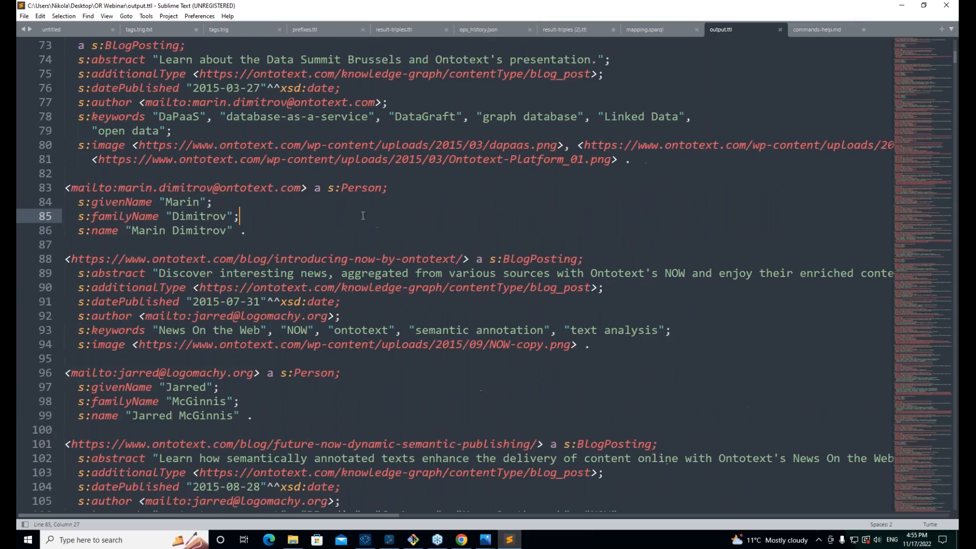
key("shift+Down")
key("shift+Down")
left_click_drag(401, 371, 397, 415)
left_click(397, 415)
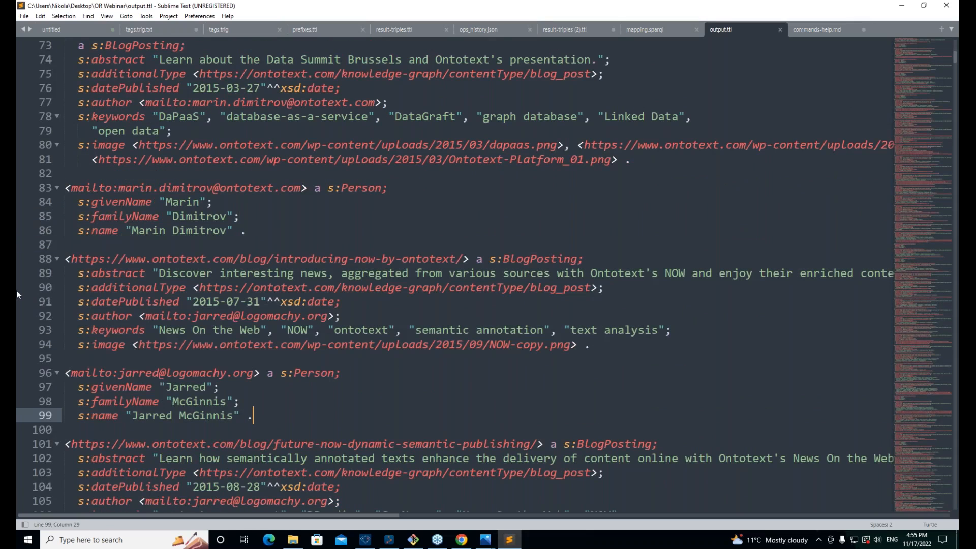
left_click(779, 29)
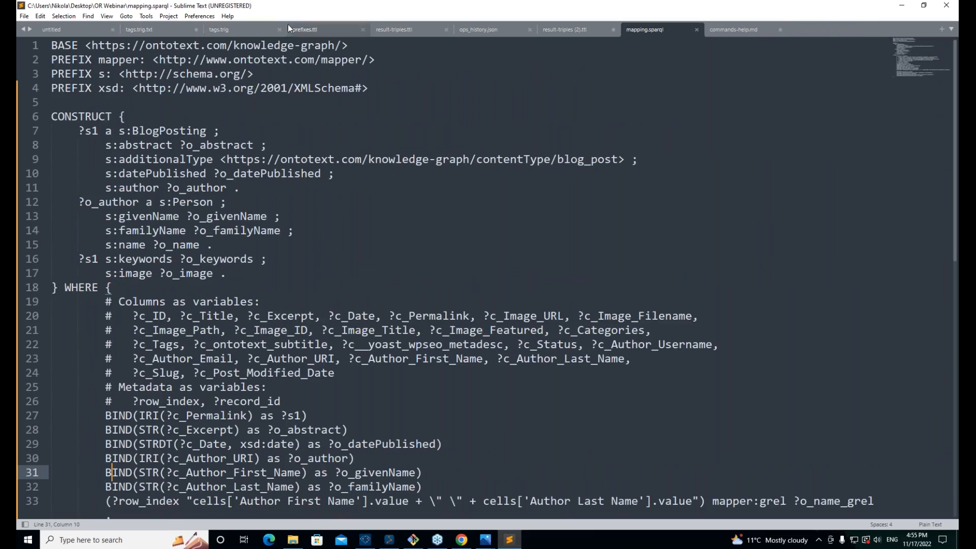
Step: Flip through the prefixes.ttl and tags.trig.txt tabs, landing on the untitled webinar outline
left_click(318, 28)
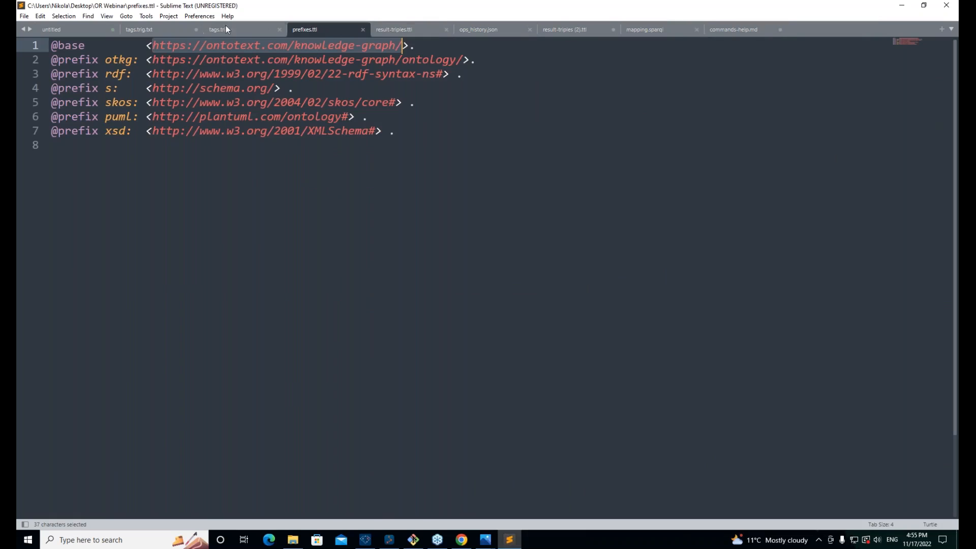
left_click(71, 31)
left_click(152, 29)
left_click(72, 29)
Step: Highlight agenda headings in turn: data exploration, visual RDF mapping UI, virtual SPARQL Endpoint, command line
left_click(543, 216)
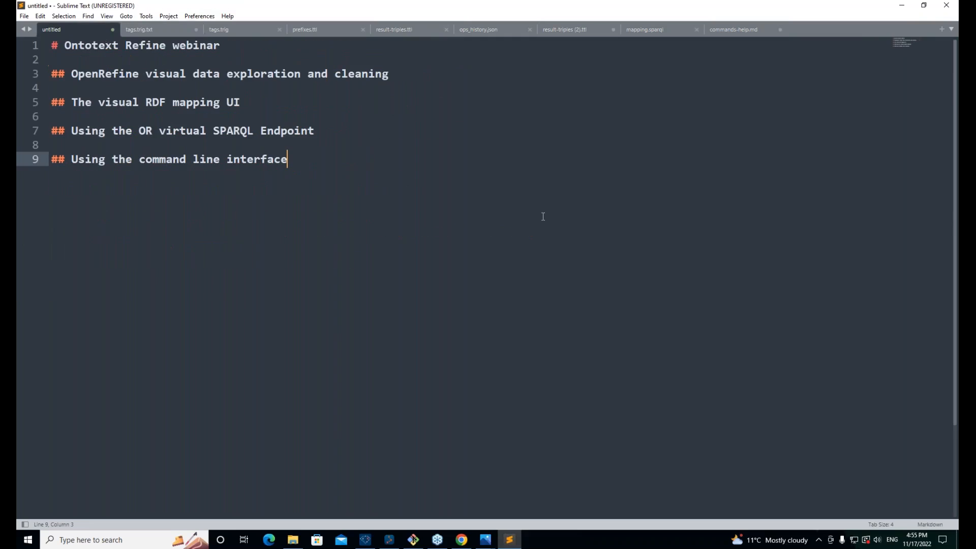
key("Up")
key("Up")
key("Up")
key("Up")
key("Up")
key("Up")
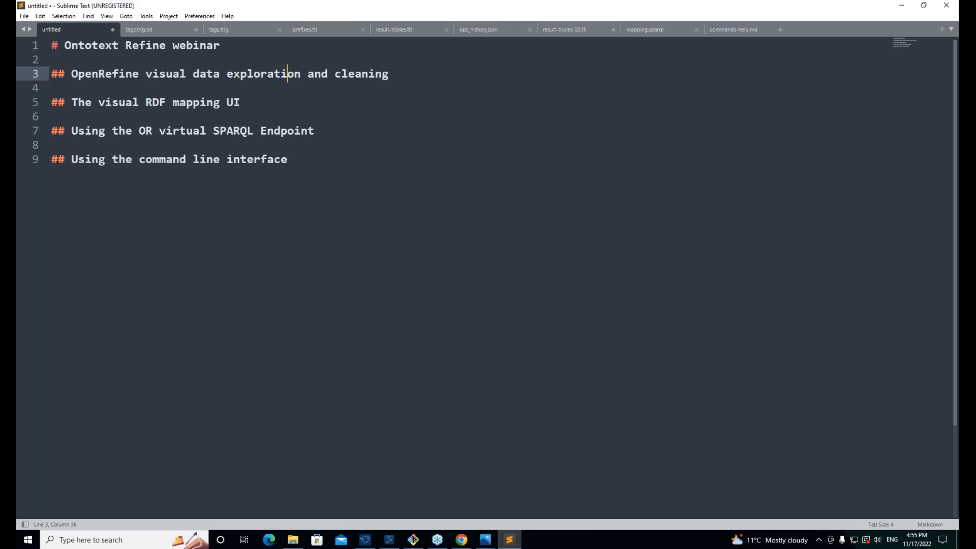
left_click_drag(71, 103, 287, 100)
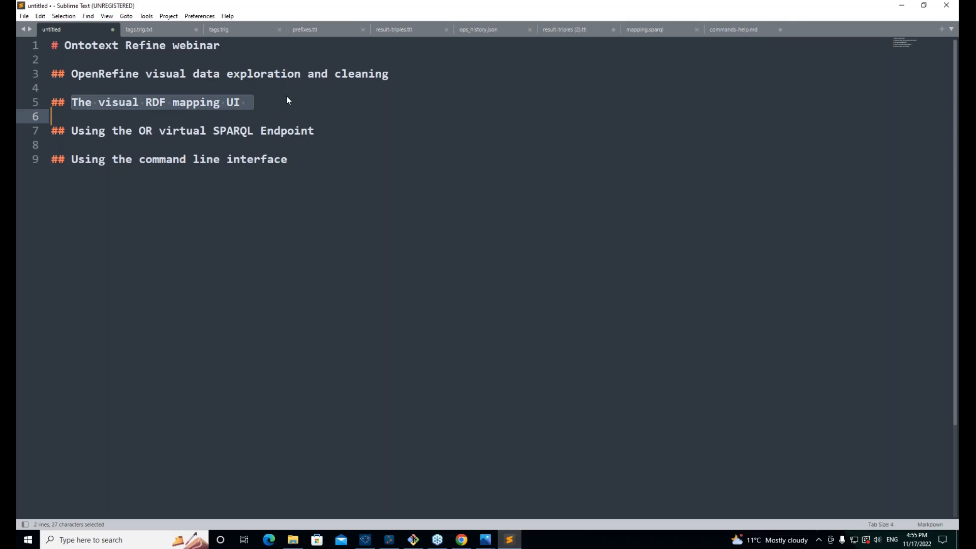
left_click(286, 95)
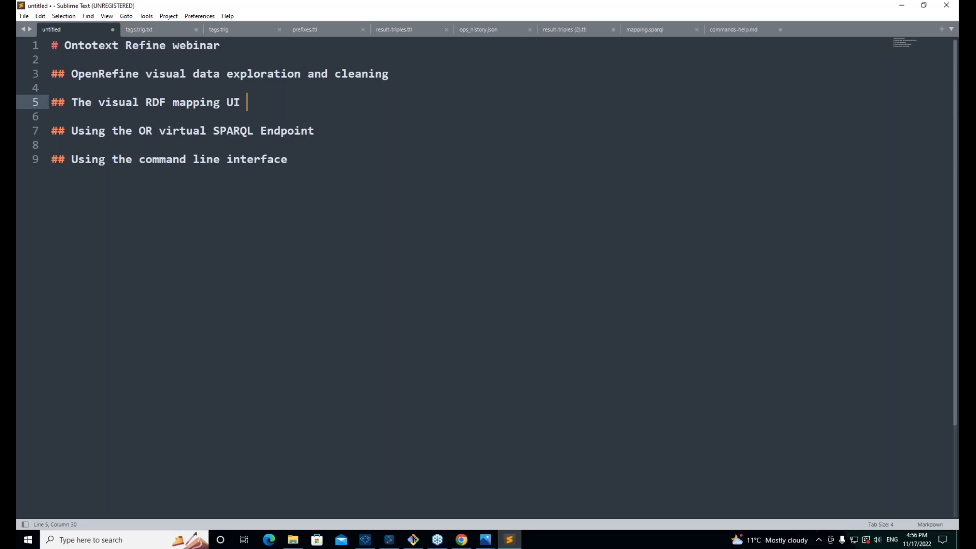
left_click_drag(314, 131, 101, 131)
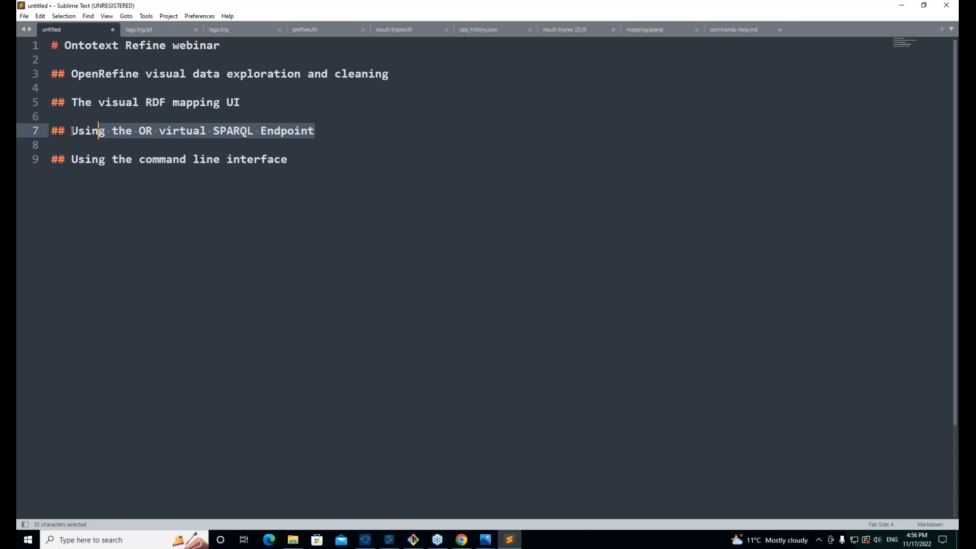
double_click(158, 160)
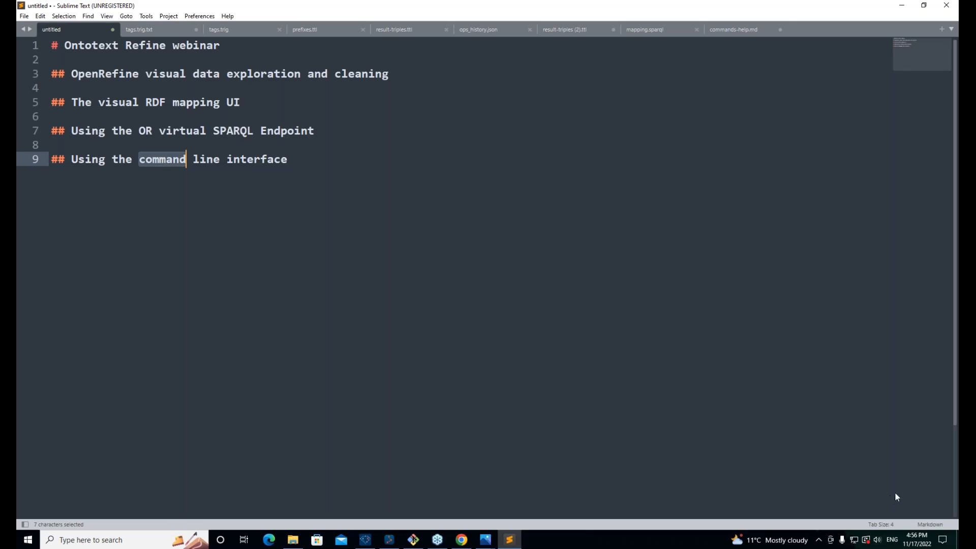
left_click(830, 299)
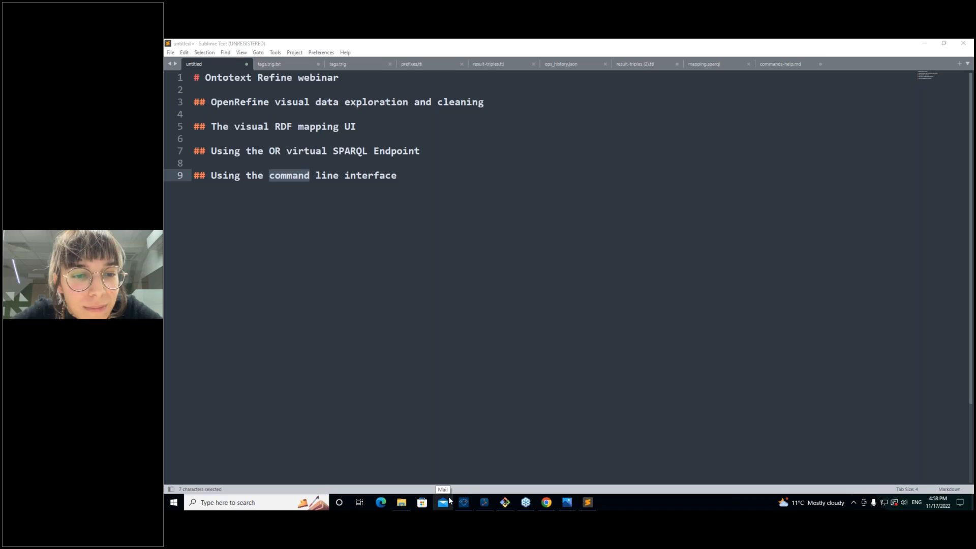
Step: Clear the 'command' word selection in the webinar agenda outline
mouse_move(485, 504)
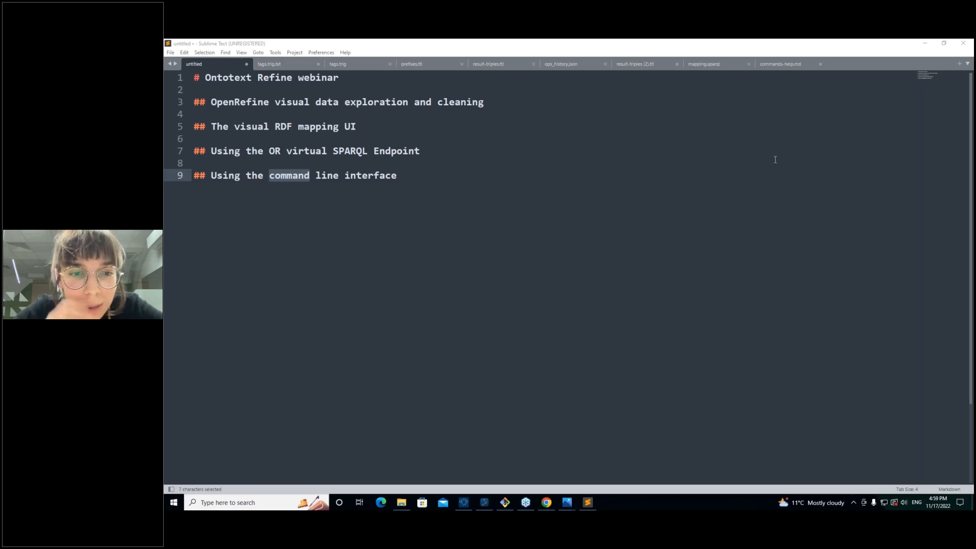
left_click(750, 197)
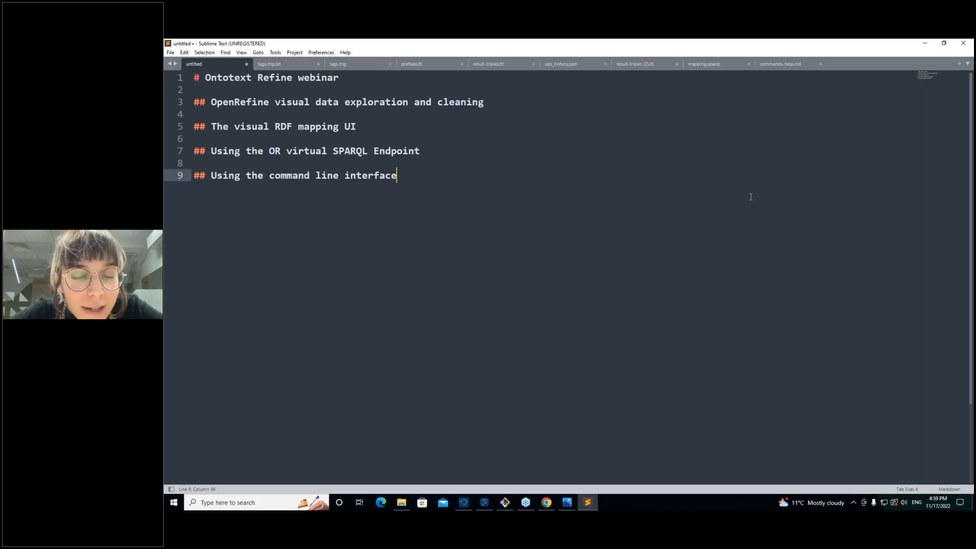
left_click(880, 341)
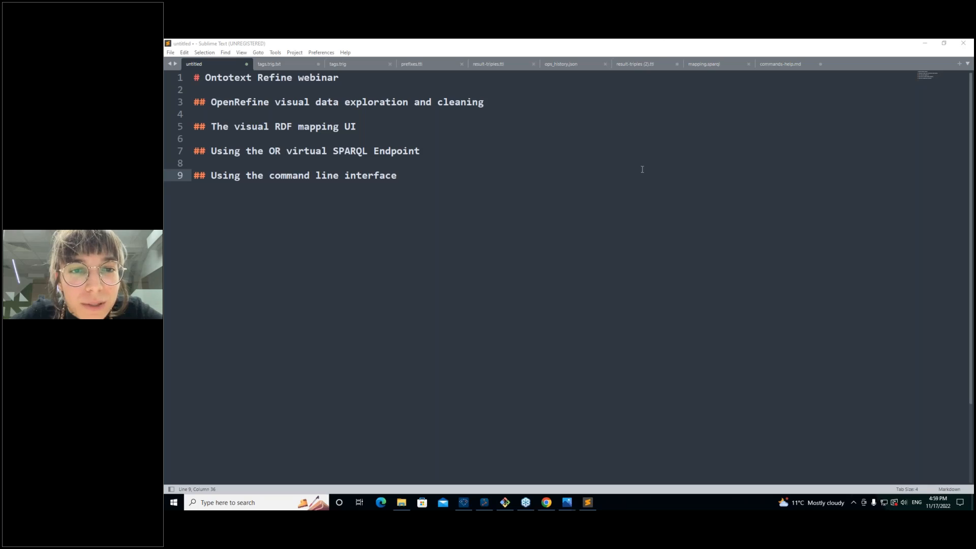
Step: In a new Chrome tab, open the OpenRefine user manual from the REF > OR bookmarks
key("super")
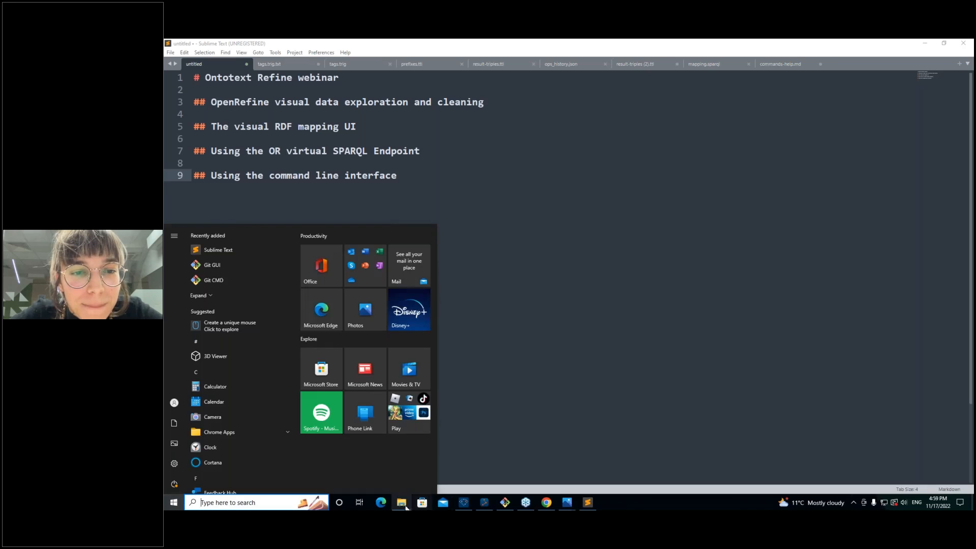
left_click(548, 503)
left_click(473, 46)
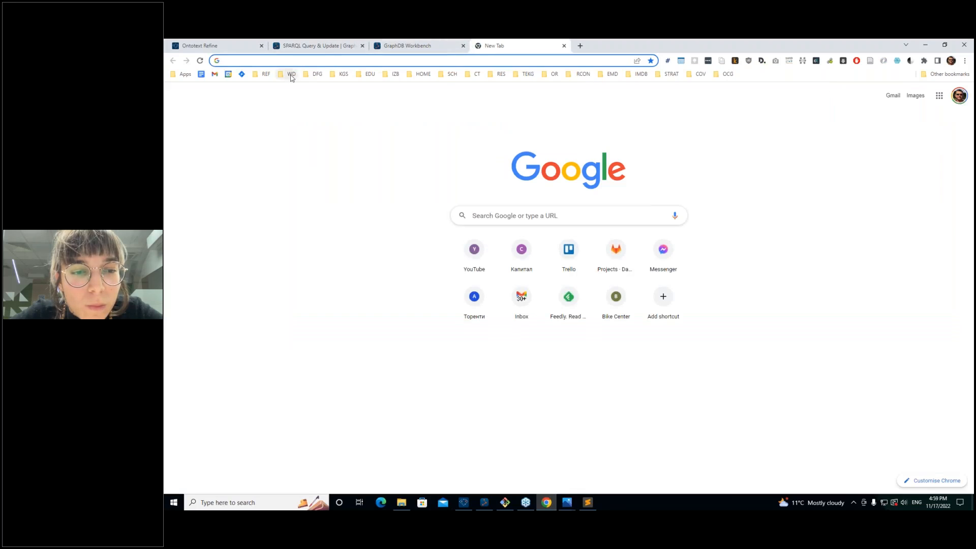
left_click(269, 75)
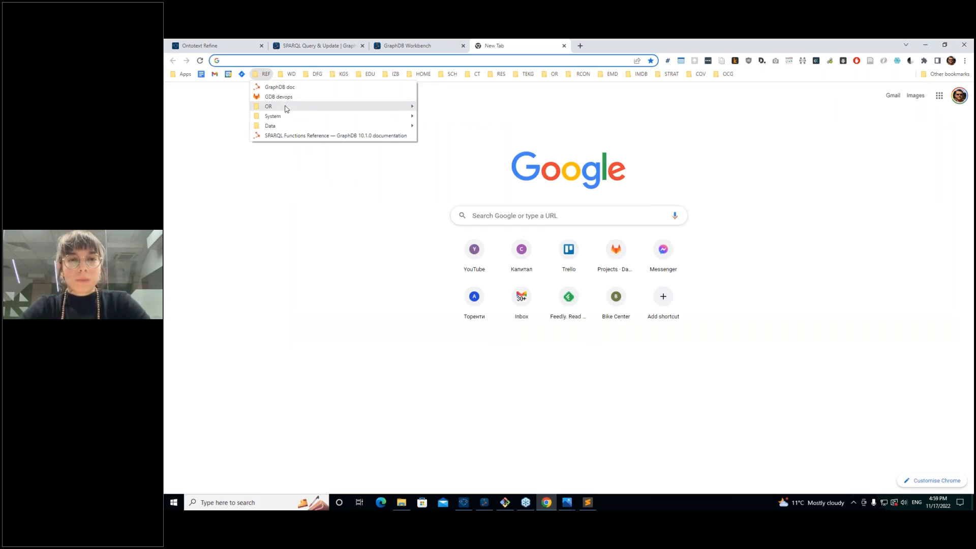
mouse_move(281, 107)
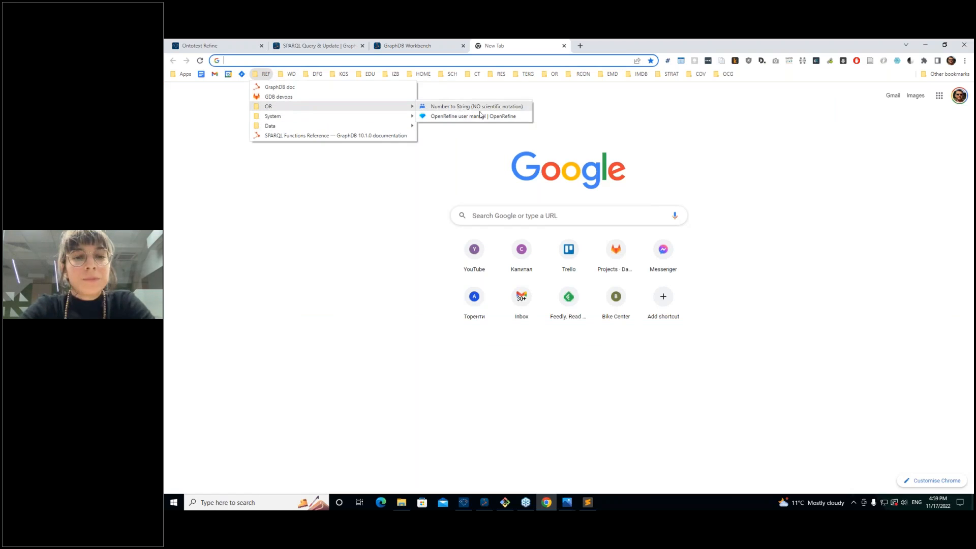
left_click(482, 118)
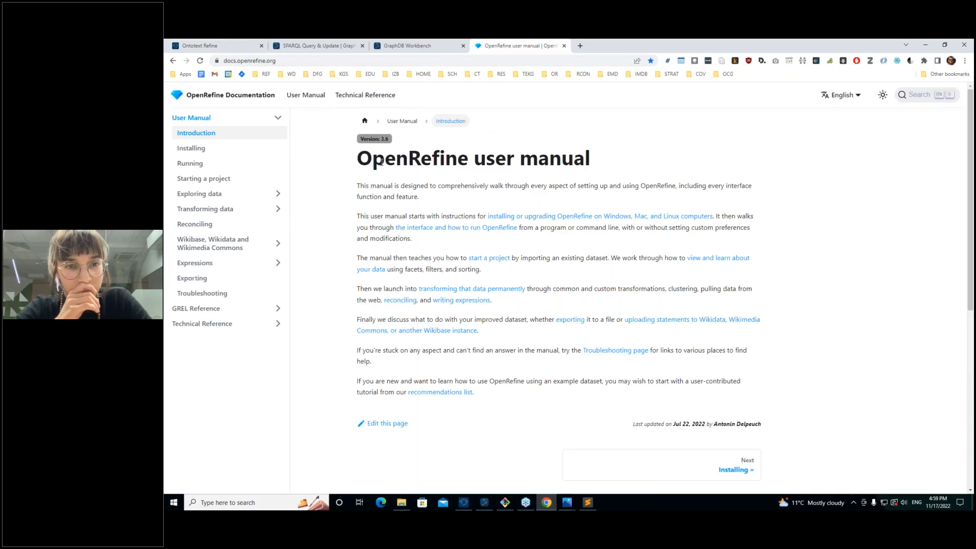
Step: Open GREL Reference > GREL functions and scroll down to the Trimming and Substring functions
left_click(210, 312)
left_click(225, 325)
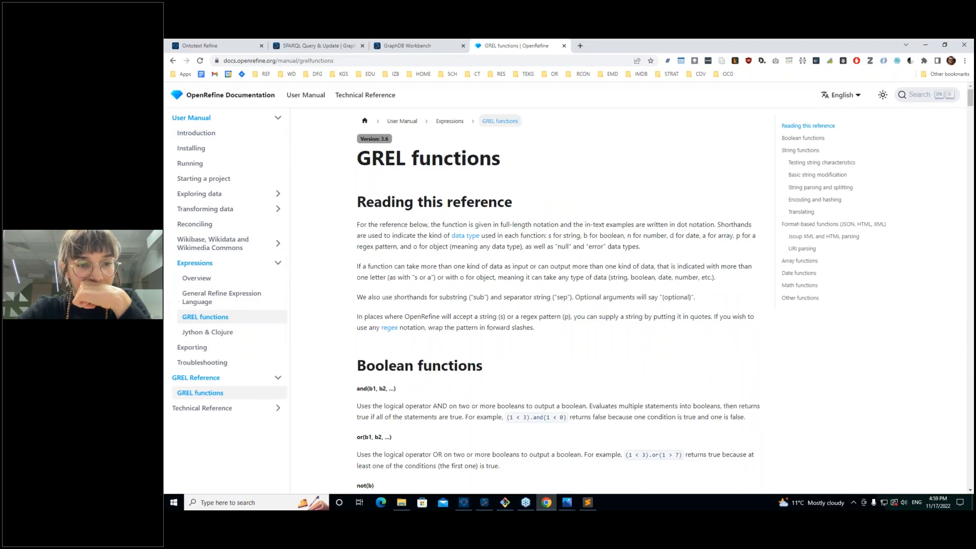
scroll(559, 300, "down", 5)
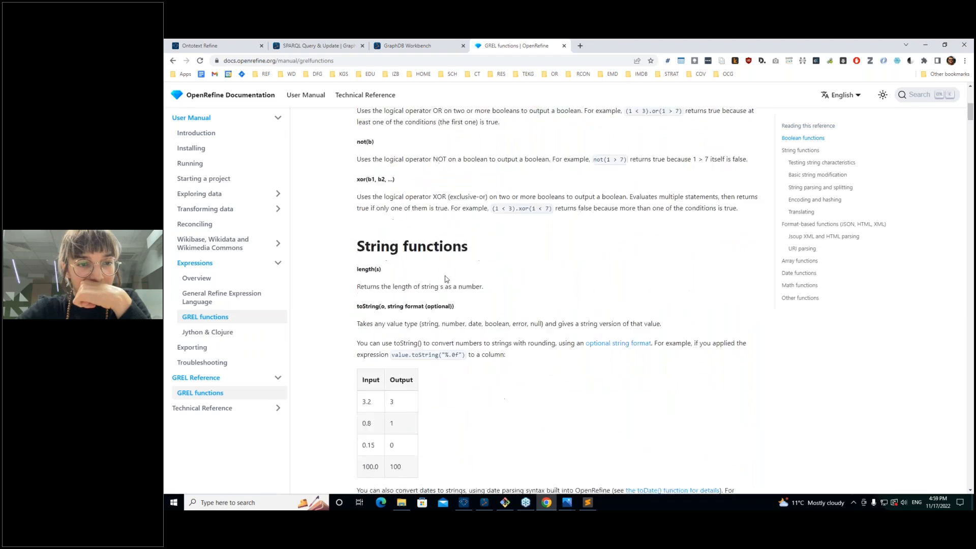
scroll(437, 279, "down", 4)
scroll(437, 278, "down", 2)
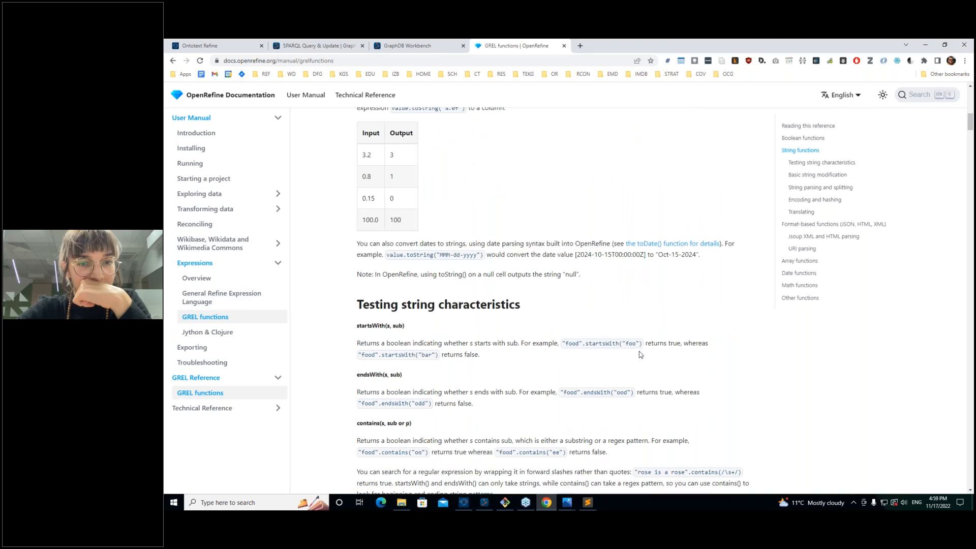
scroll(639, 355, "down", 4)
scroll(602, 373, "down", 6)
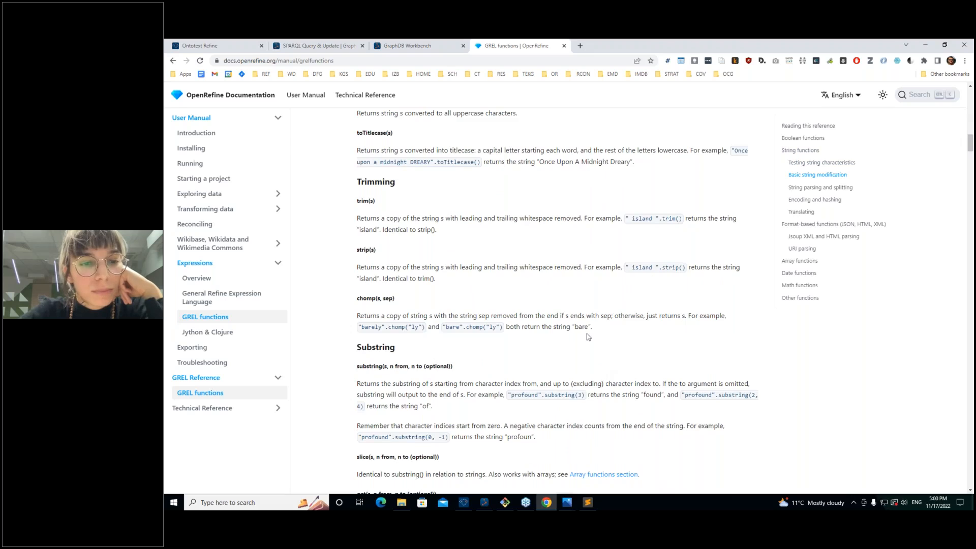
scroll(559, 336, "down", 1)
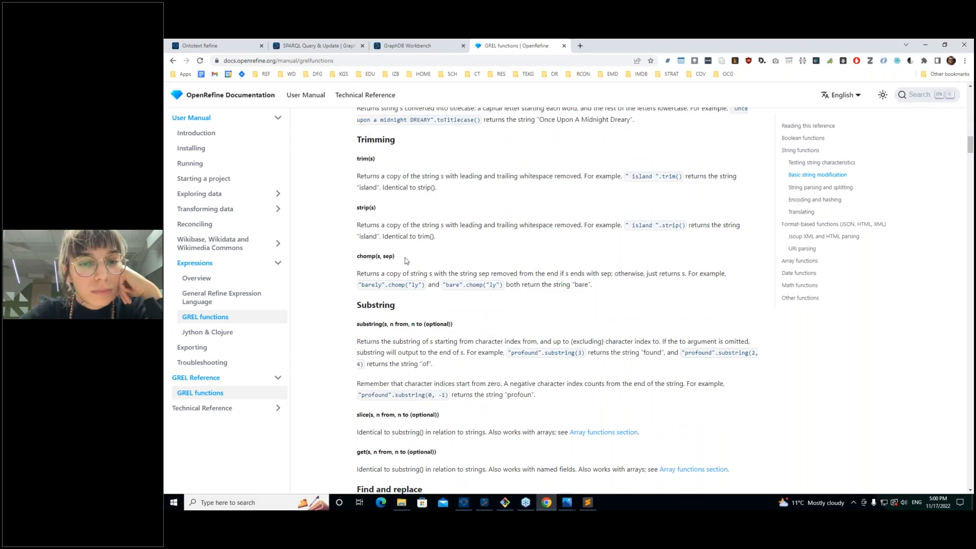
scroll(407, 261, "down", 2)
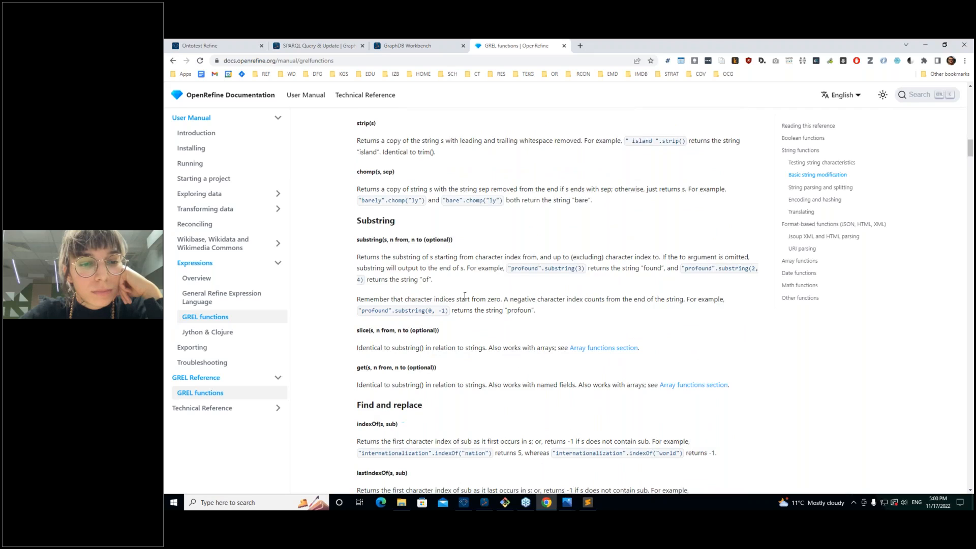
left_click(229, 47)
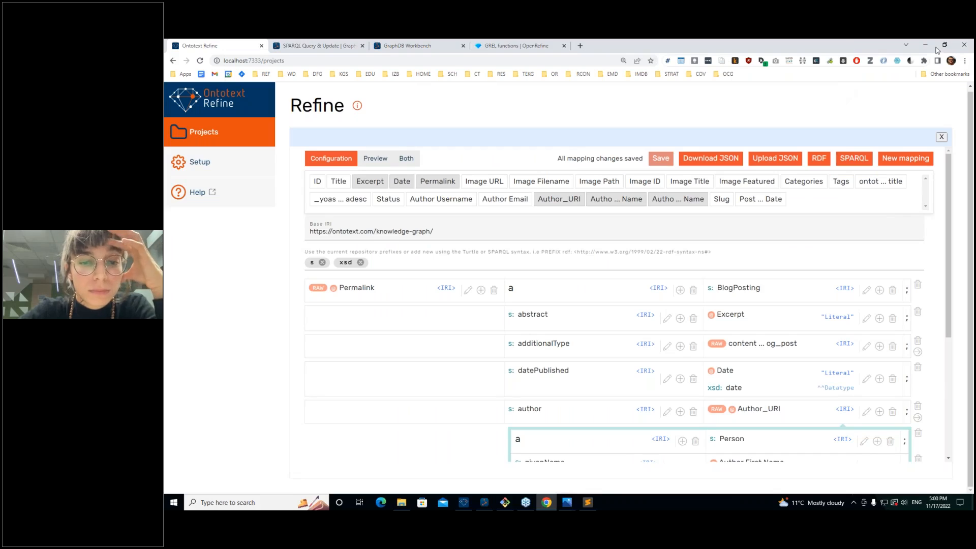
Step: Close the RDF mapping editor and open the Transform dialog for the Author Email column
left_click(941, 136)
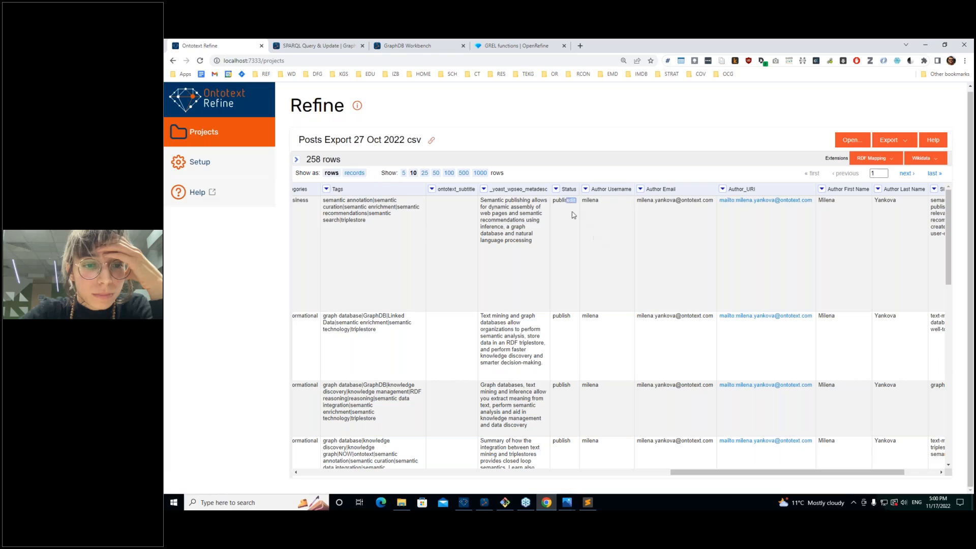
left_click(639, 189)
mouse_move(656, 270)
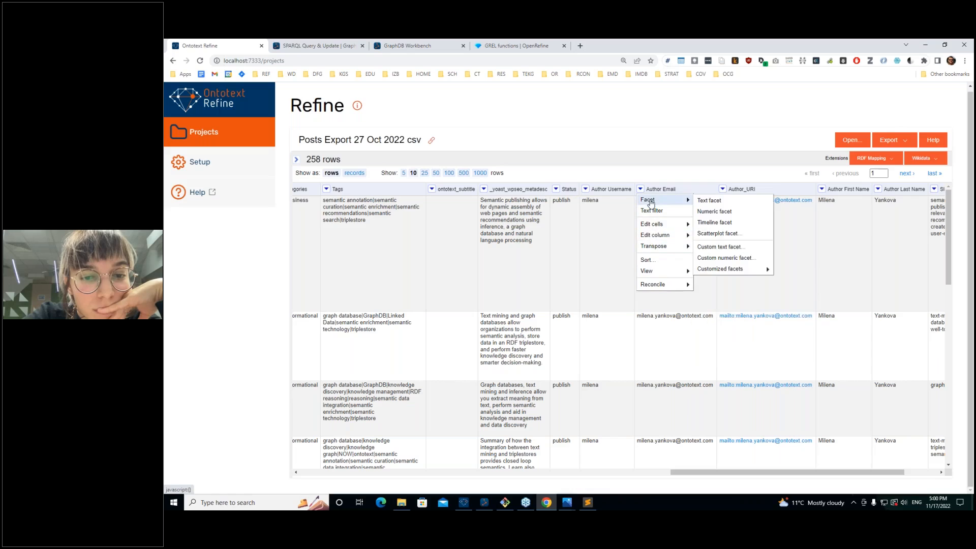
mouse_move(661, 246)
mouse_move(661, 224)
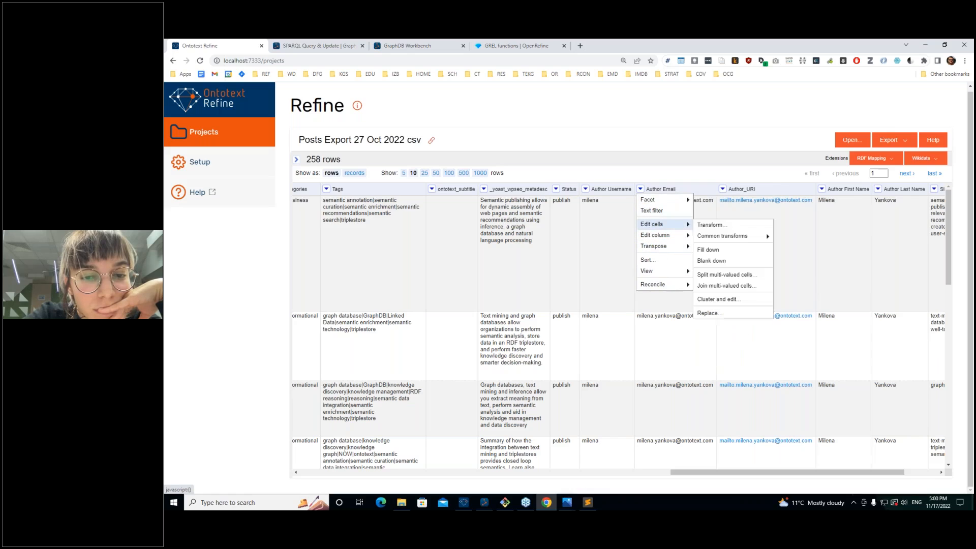
left_click(700, 225)
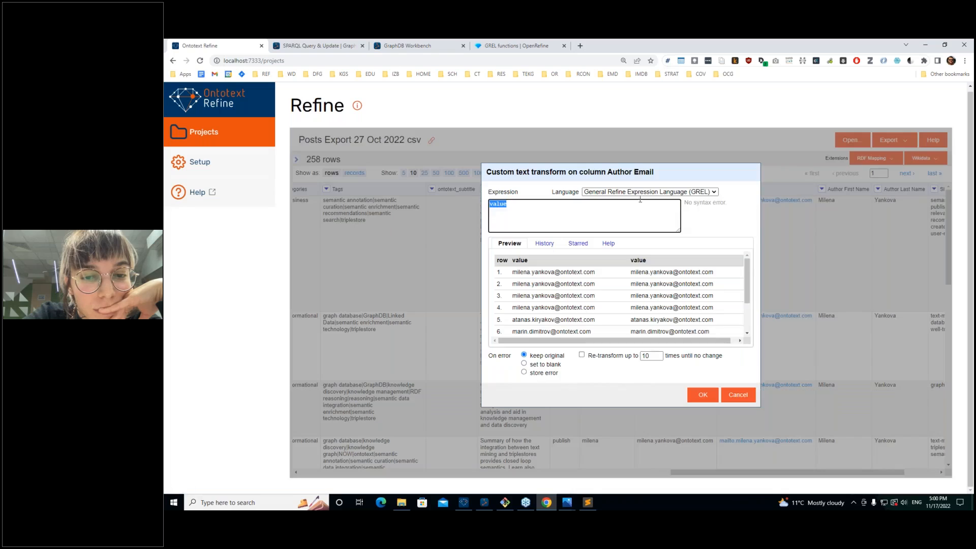
Step: Check the expression Language options, keep GREL, and cancel the transform
left_click(640, 191)
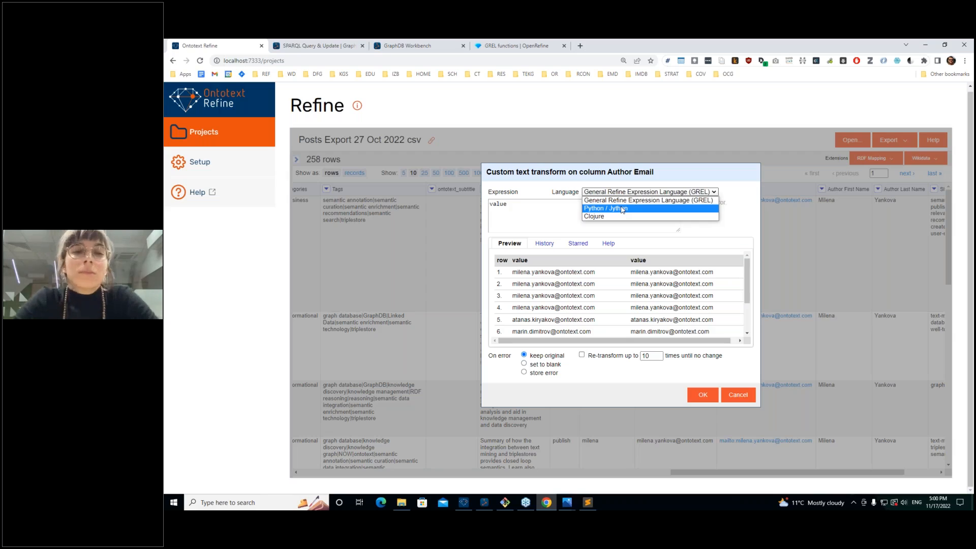
left_click(538, 214)
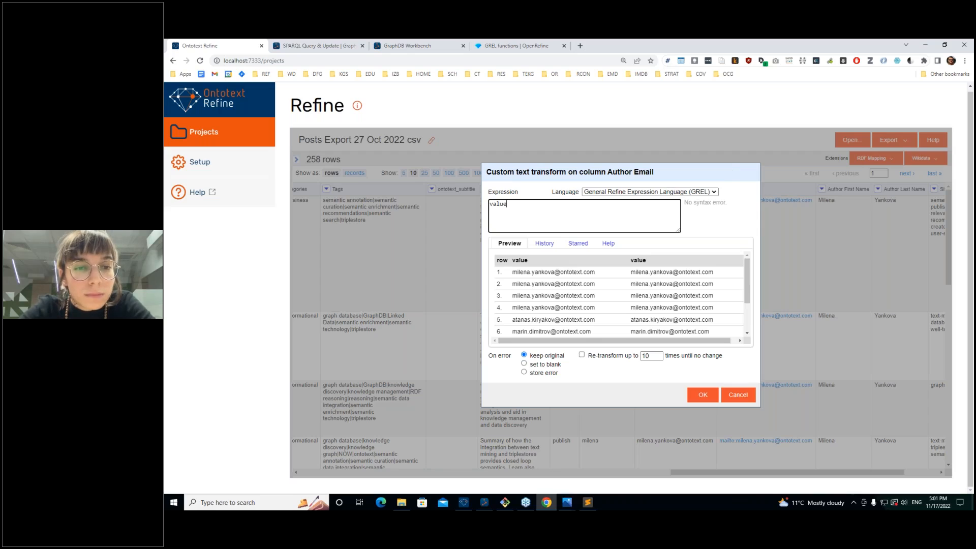
left_click(704, 193)
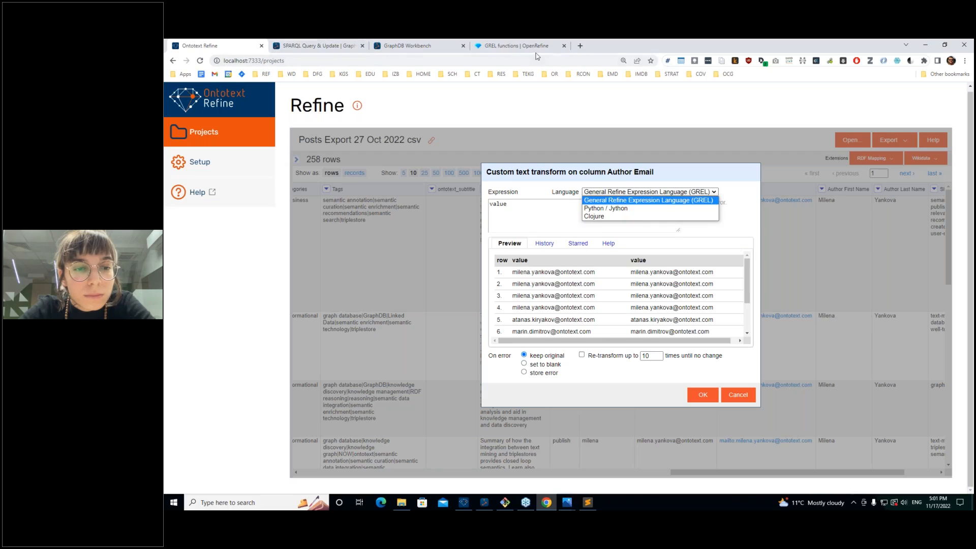
left_click(536, 213)
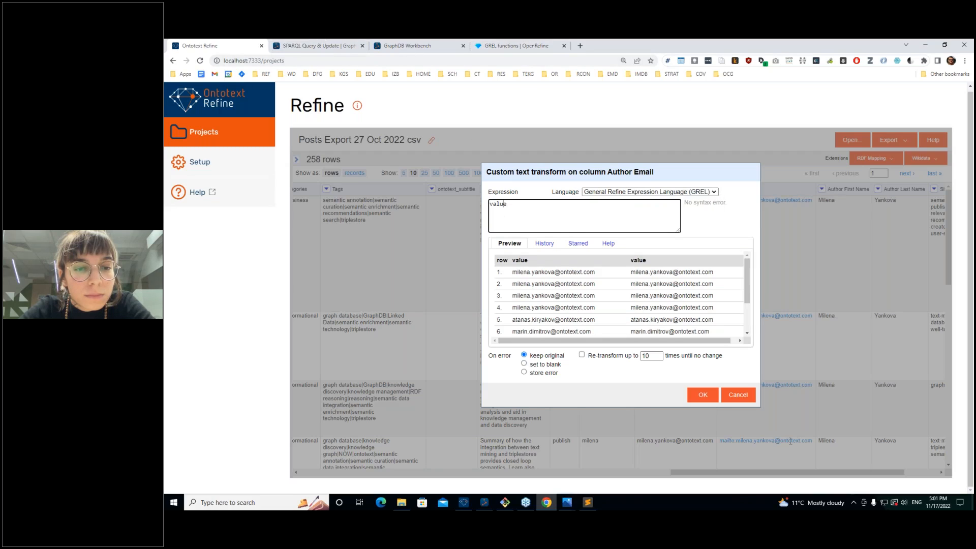
left_click(738, 396)
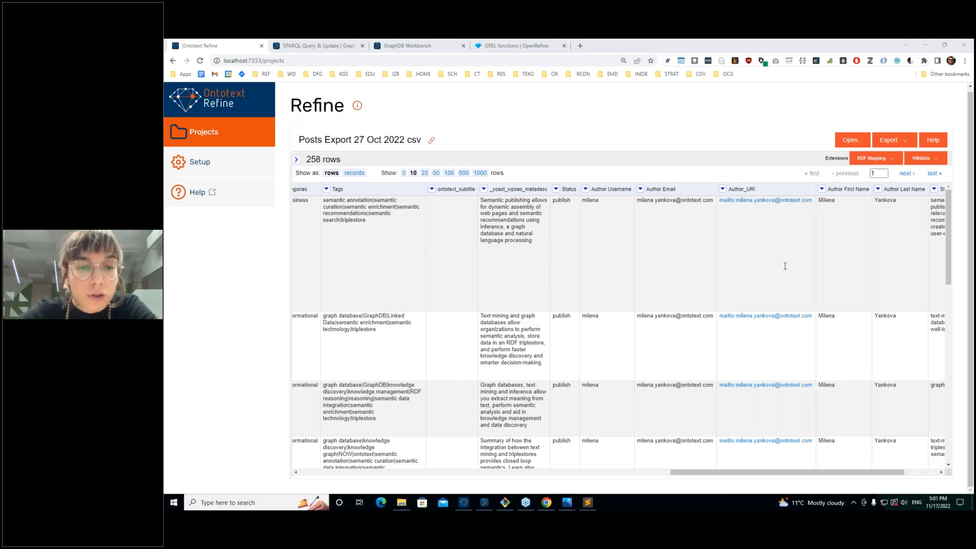
Step: Show the SPARQL Query & Update page with the query editor expanded to full width
left_click(309, 46)
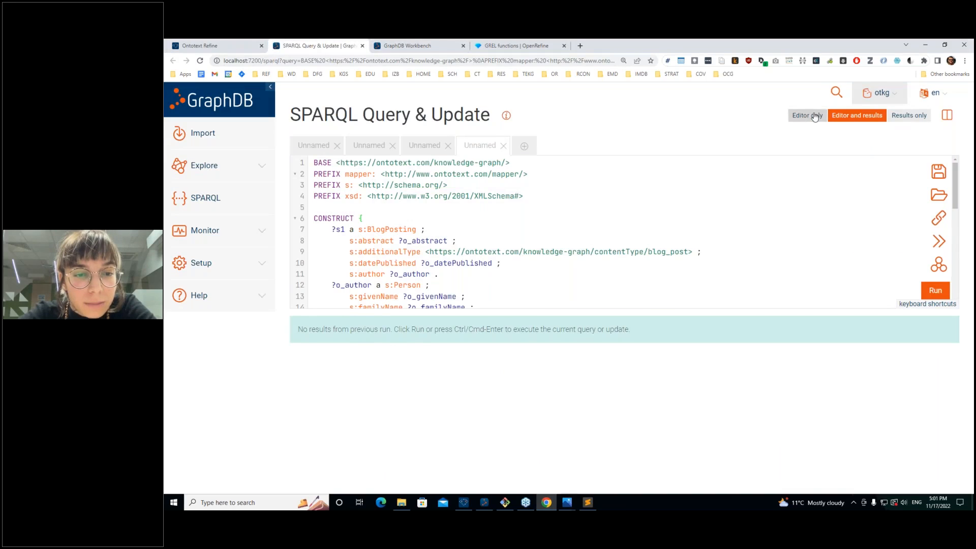
left_click(814, 116)
scroll(485, 376, "down", 5)
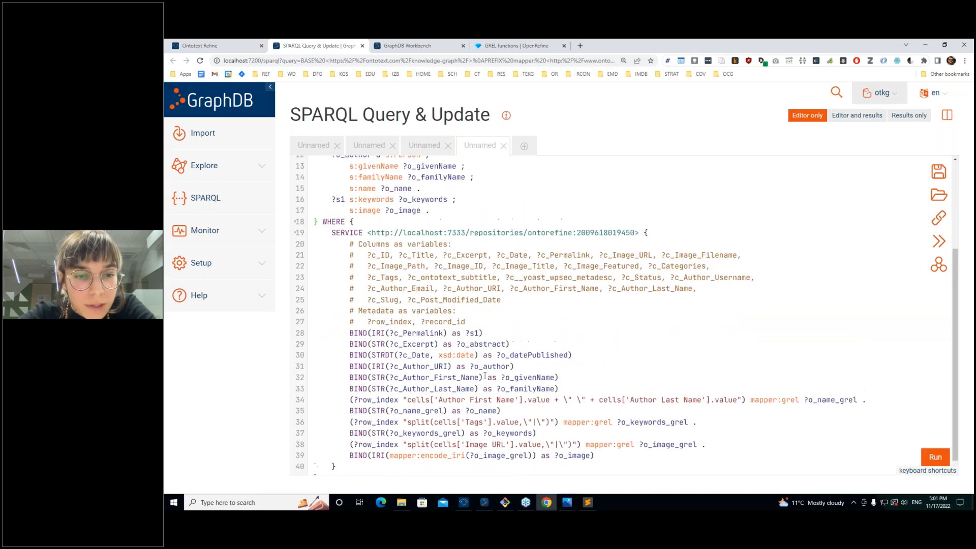
scroll(484, 376, "up", 4)
scroll(482, 377, "down", 5)
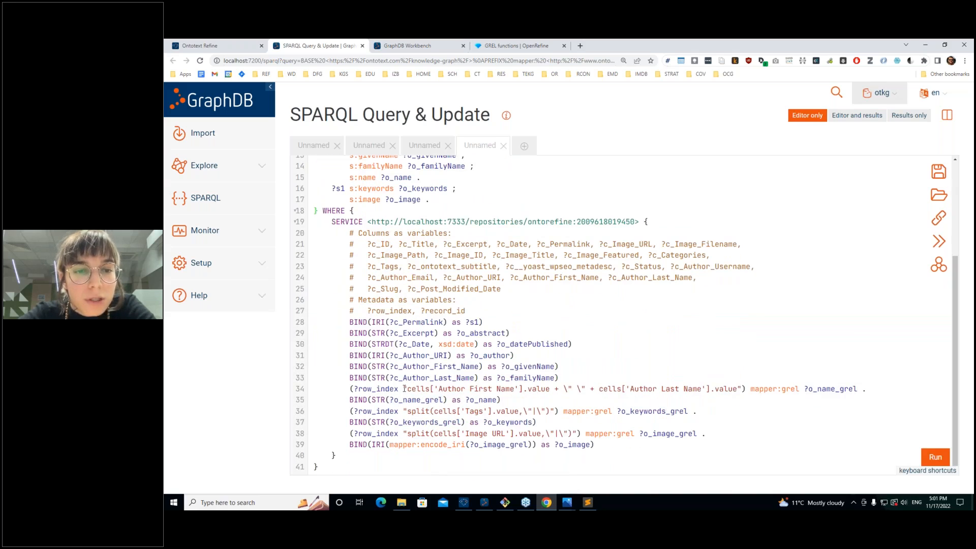
Step: Highlight line 34's GREL expression and the SERVICE block body, lines 20–40
left_click_drag(406, 389, 738, 388)
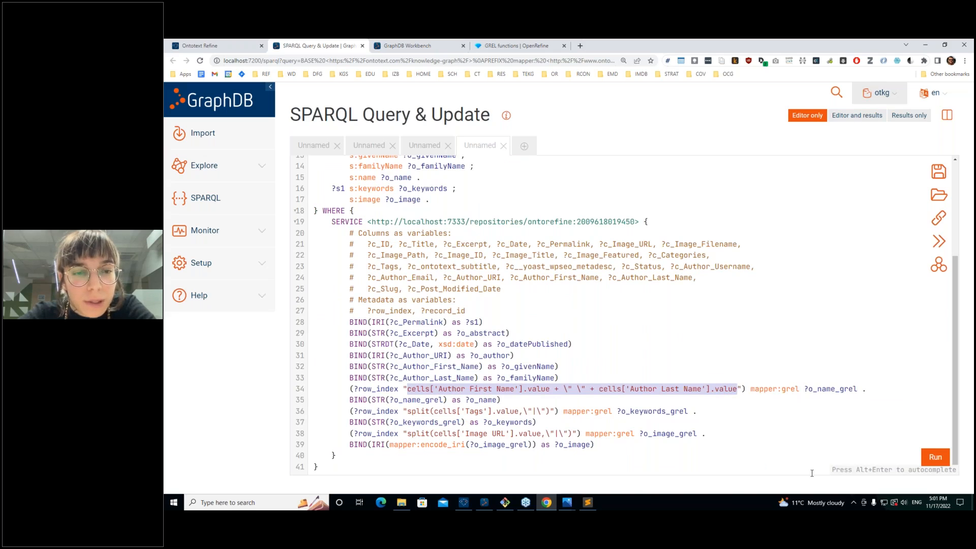
left_click(350, 389)
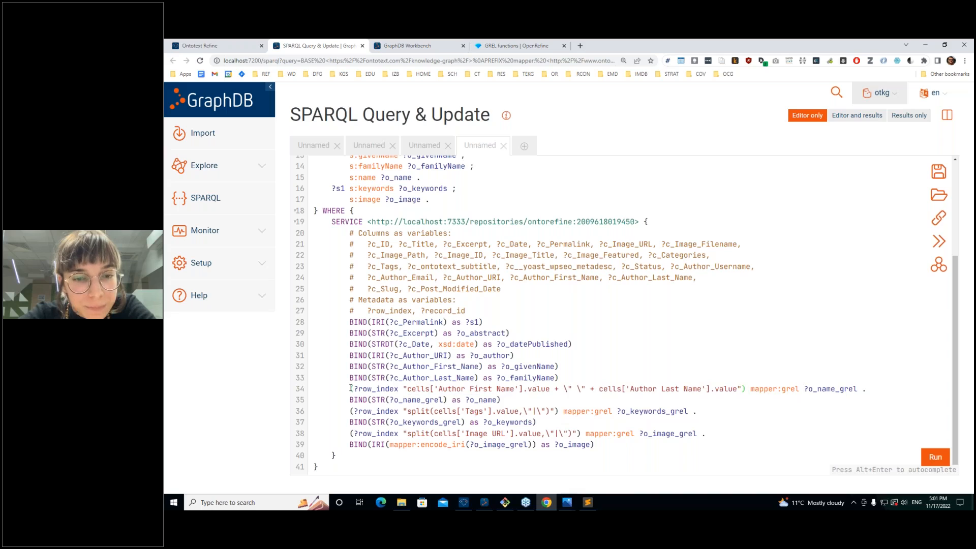
left_click_drag(350, 389, 344, 404)
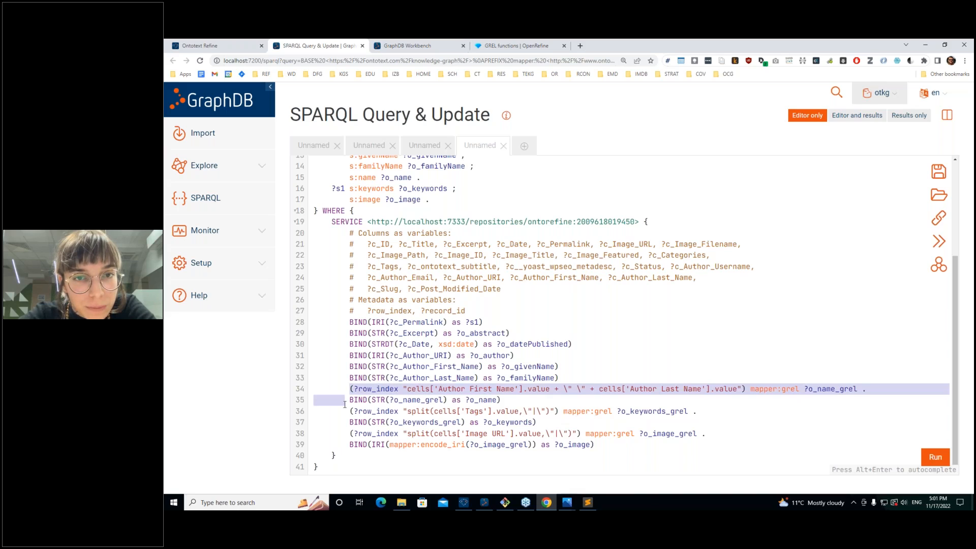
left_click_drag(332, 232, 339, 424)
left_click(350, 389)
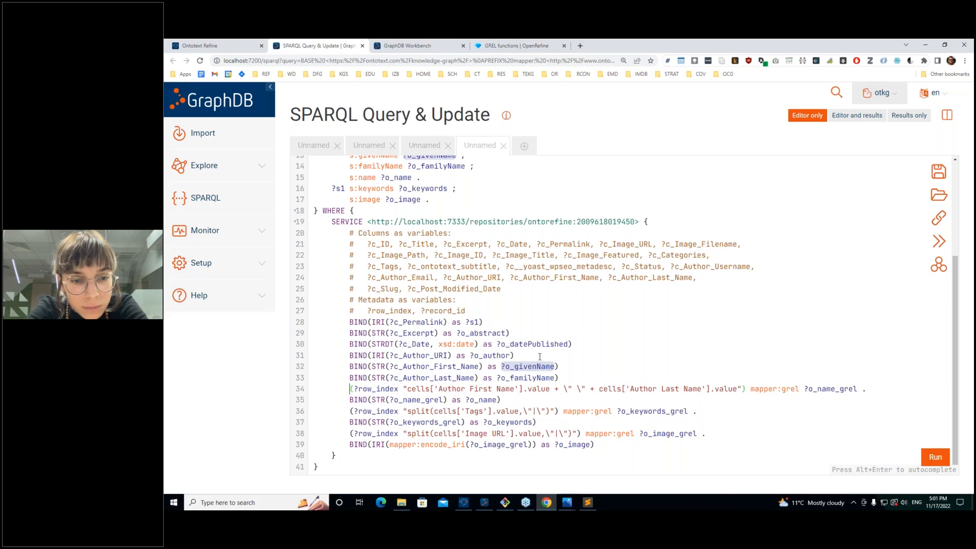
Step: Highlight line 34's row_index, mapper:grel predicate and o_name_grel variable, then CONSTRUCT lines 9–13
left_click_drag(745, 389, 359, 389)
left_click(402, 389)
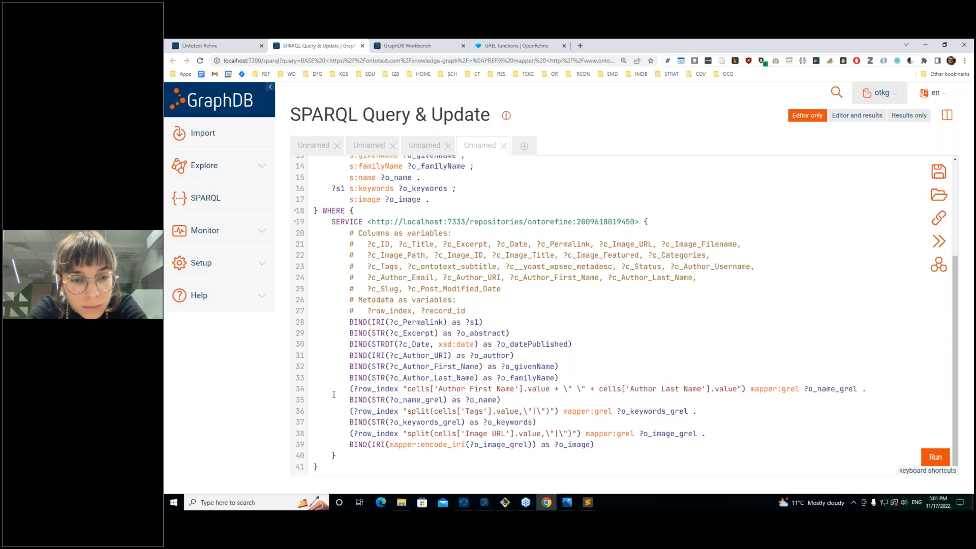
left_click_drag(354, 389, 738, 389)
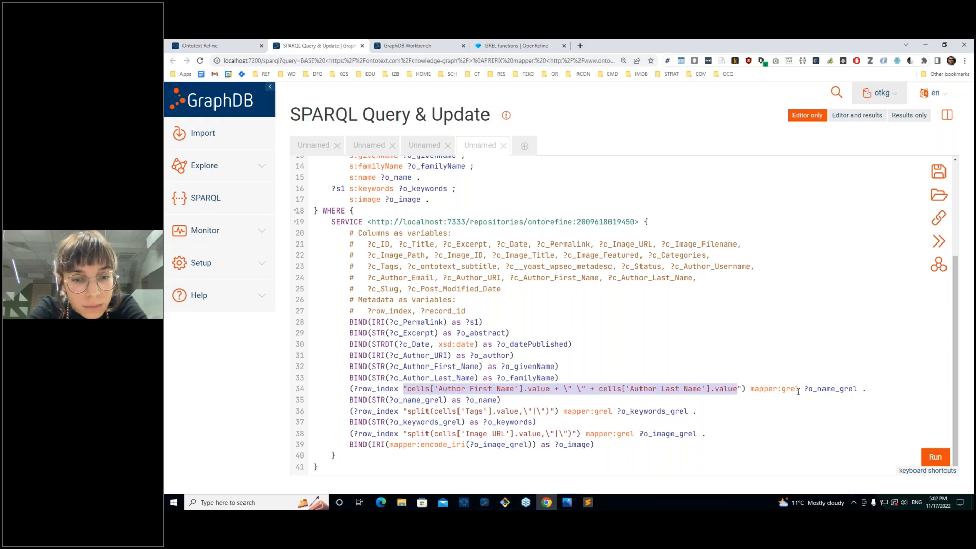
left_click_drag(800, 389, 751, 389)
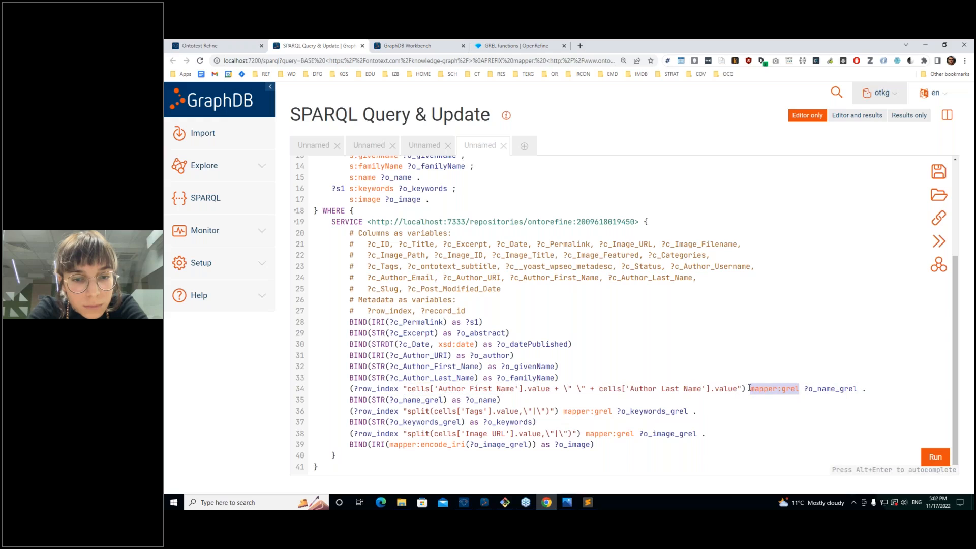
left_click(801, 392)
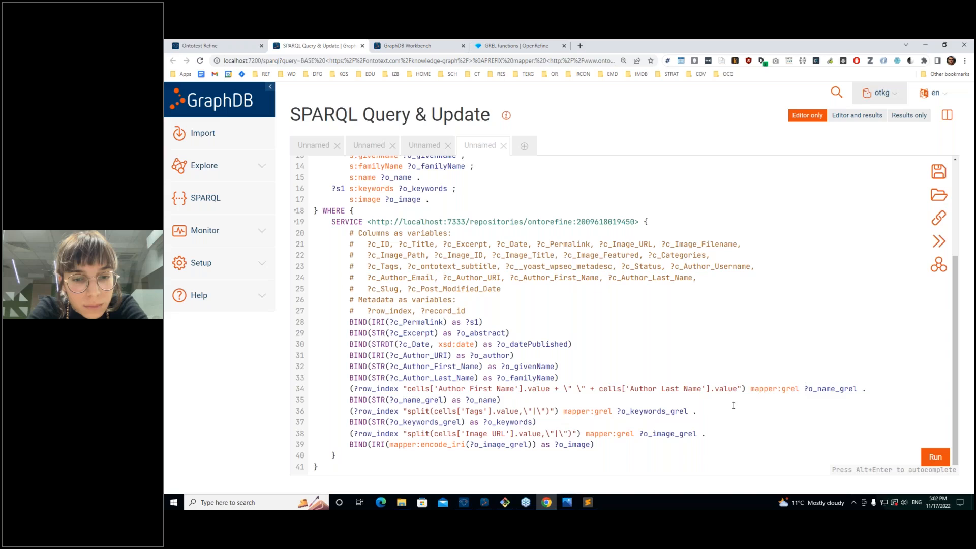
left_click_drag(338, 391, 722, 382)
double_click(832, 389)
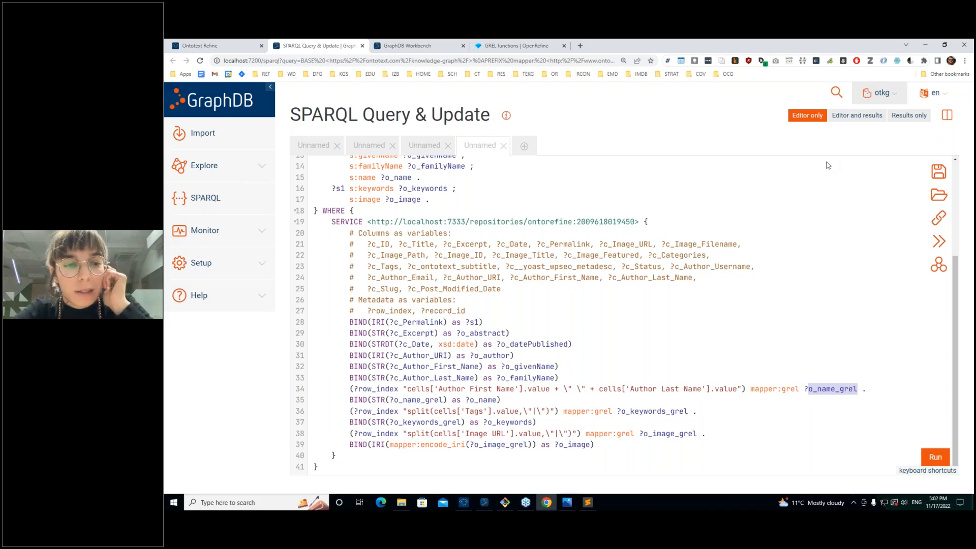
left_click_drag(828, 159, 828, 153)
left_click(669, 383)
scroll(669, 383, "down", 2)
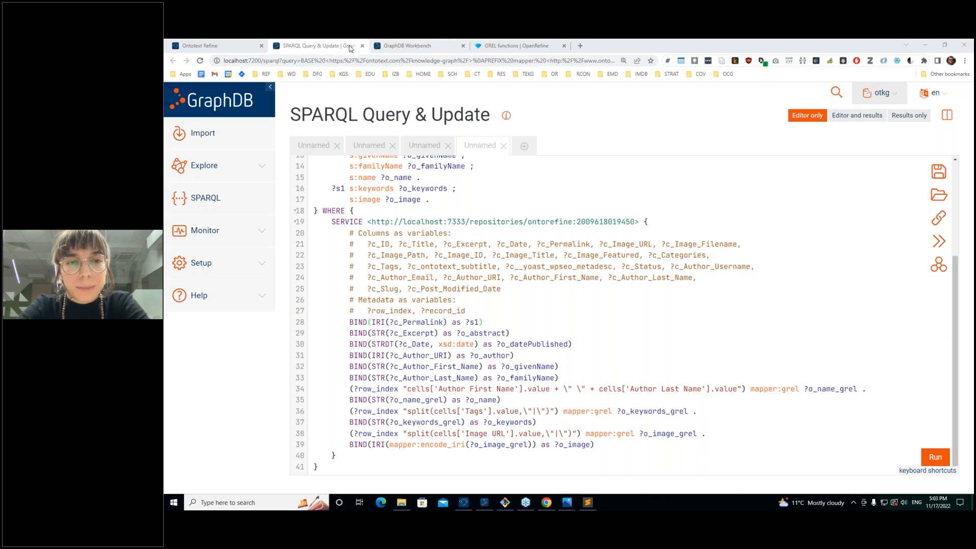
Step: Search Google for 'onttext refine' and open the Ontotext Refine product page and its documentation
left_click(582, 46)
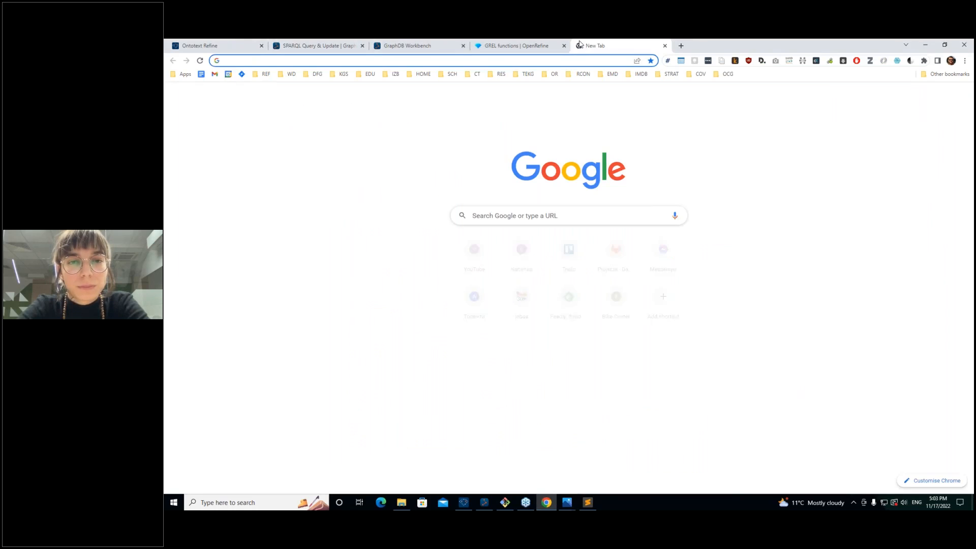
type("o")
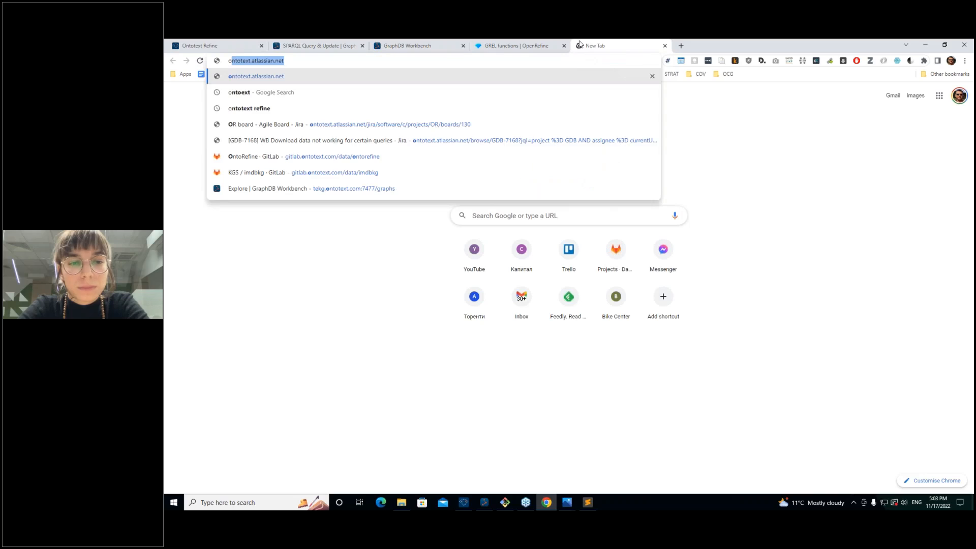
type("nttext refine")
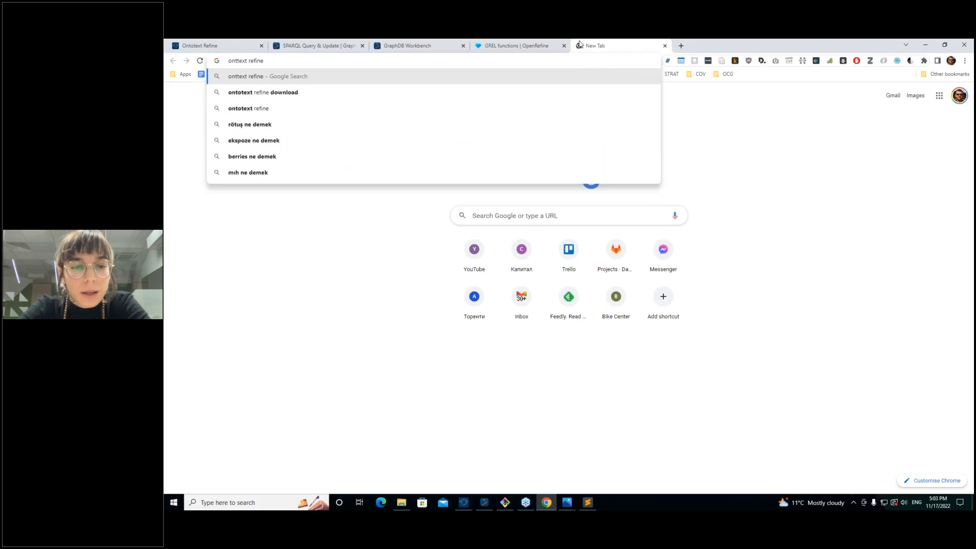
key("Return")
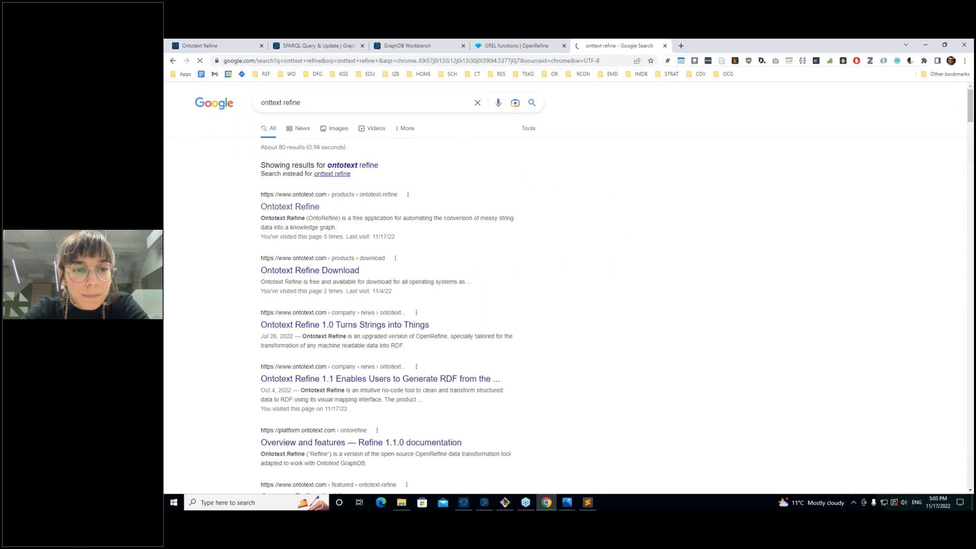
left_click(297, 208)
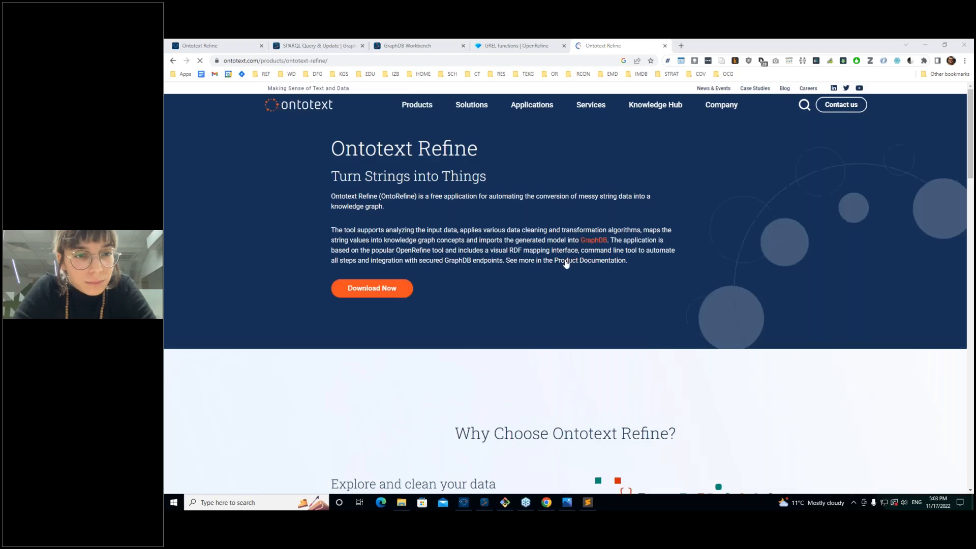
left_click(370, 287)
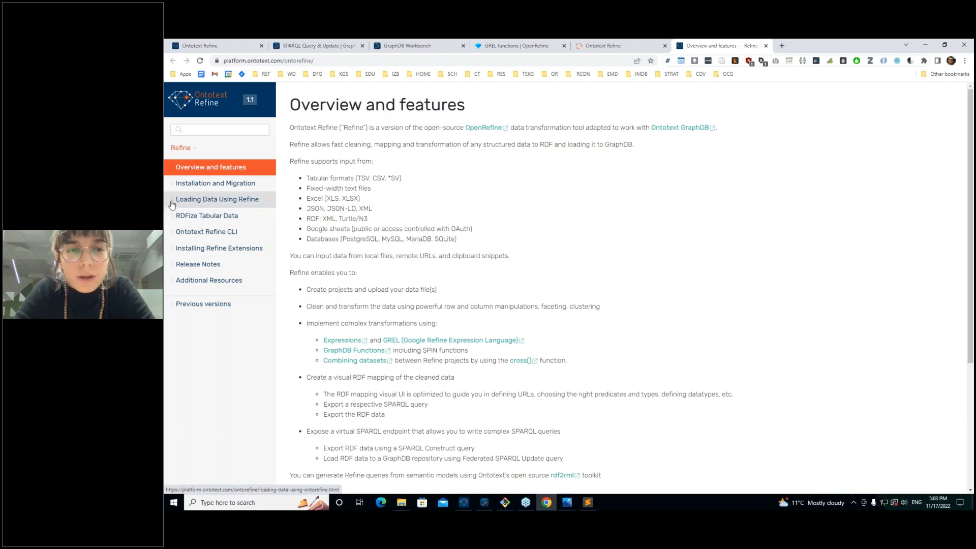
Step: Open the RDFize Tabular Data guide and read its ontology import and mapping interface sections
left_click(174, 218)
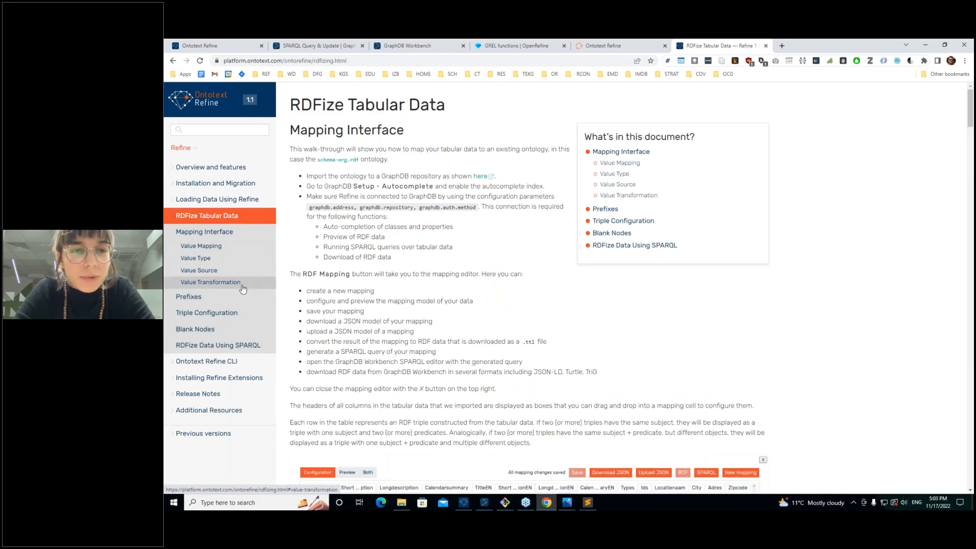
scroll(211, 246, "down", 3)
scroll(211, 246, "up", 3)
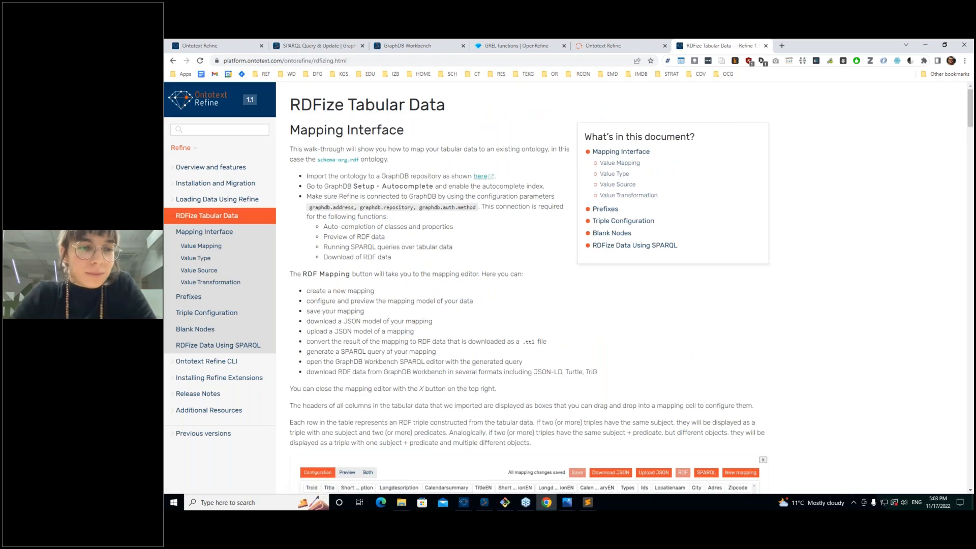
left_click_drag(324, 177, 402, 173)
left_click(402, 174)
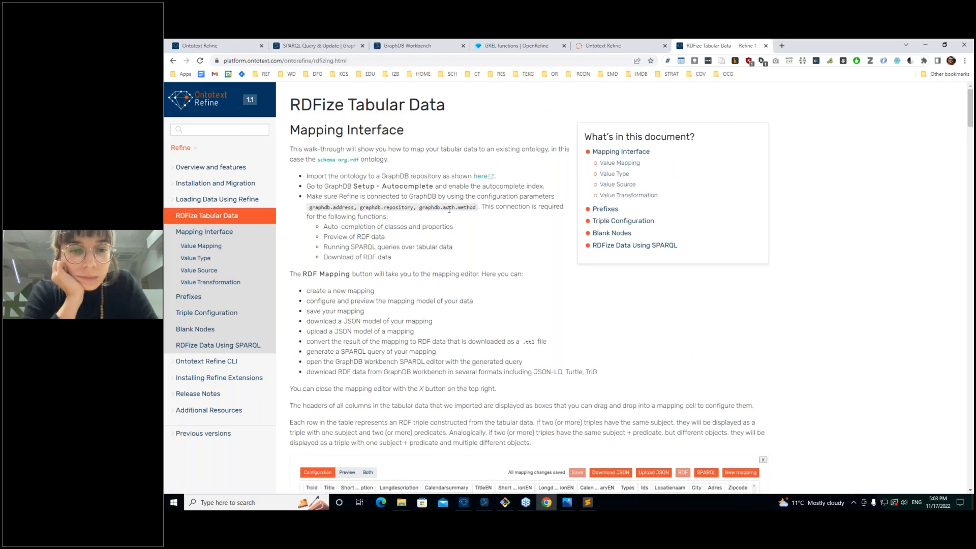
scroll(449, 210, "down", 15)
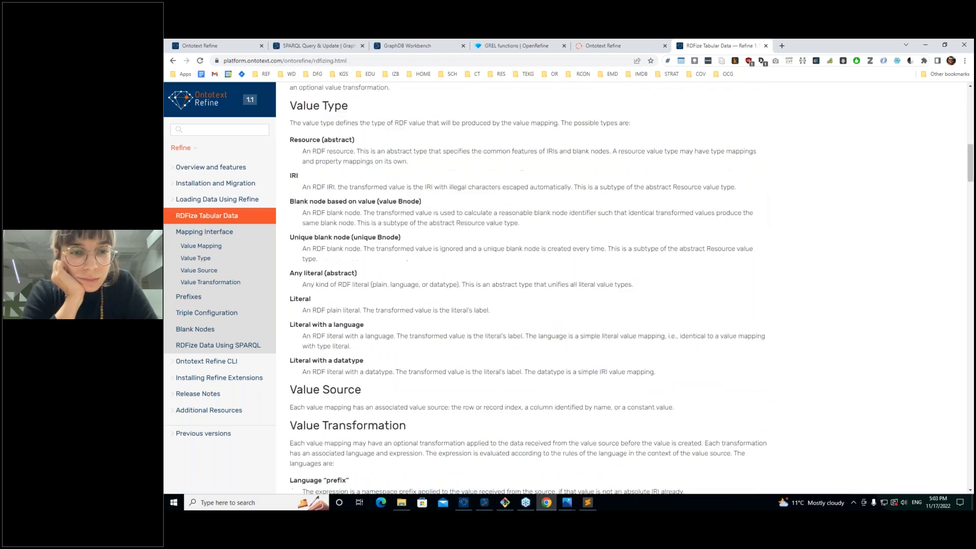
scroll(341, 227, "down", 15)
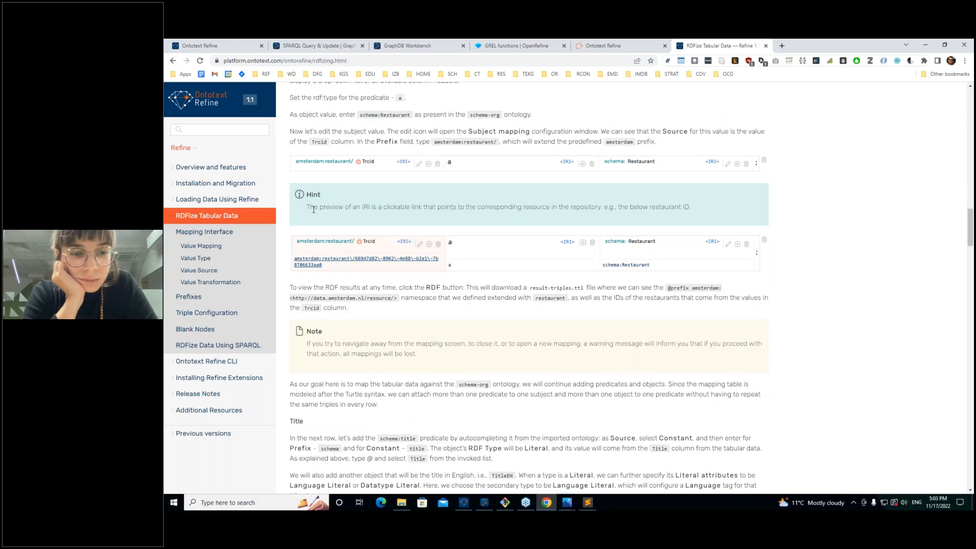
scroll(355, 226, "up", 4)
left_click_drag(372, 224, 380, 342)
left_click(564, 314)
scroll(565, 314, "up", 3)
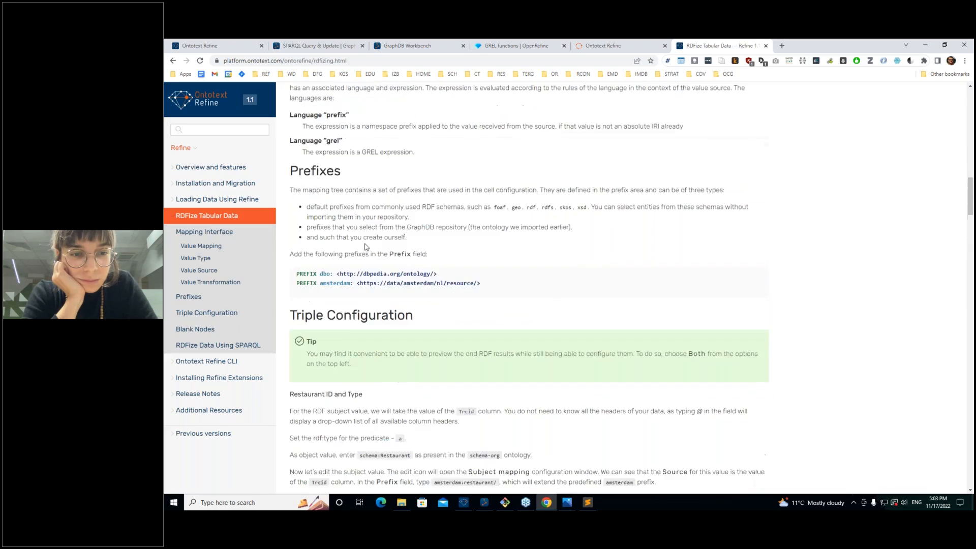
scroll(442, 228, "up", 3)
Step: Read on through the Triple Configuration and Blank Nodes sections to the example RDF output
left_click(811, 278)
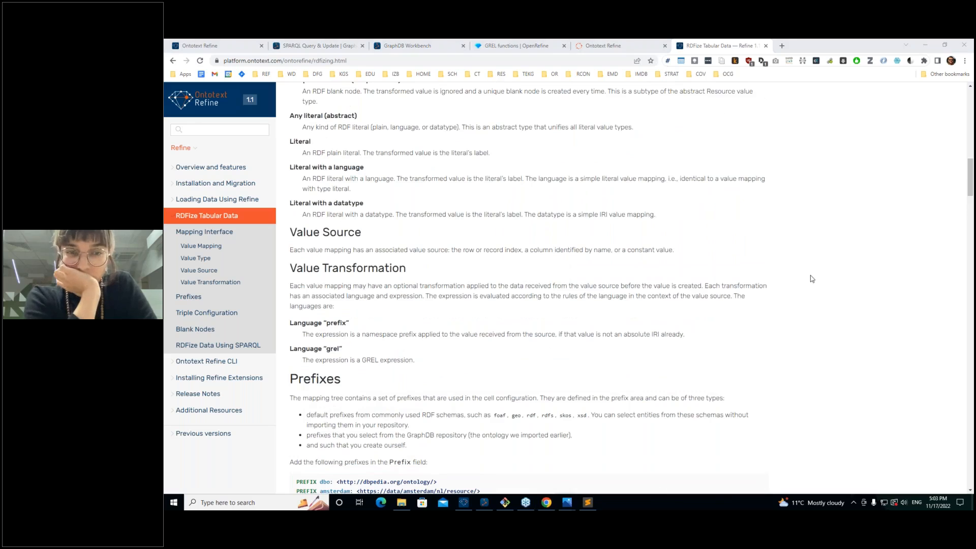
scroll(811, 278, "up", 15)
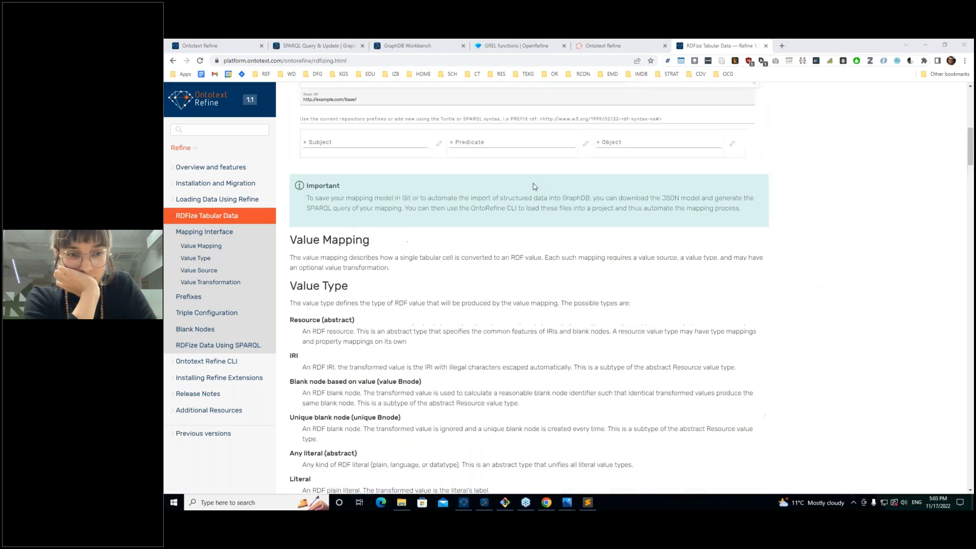
scroll(534, 187, "up", 4)
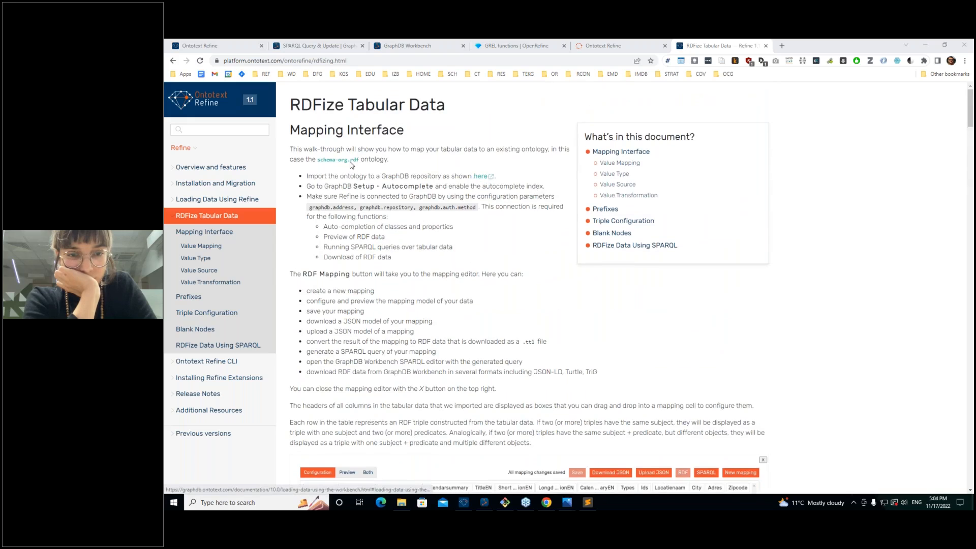
scroll(338, 159, "down", 20)
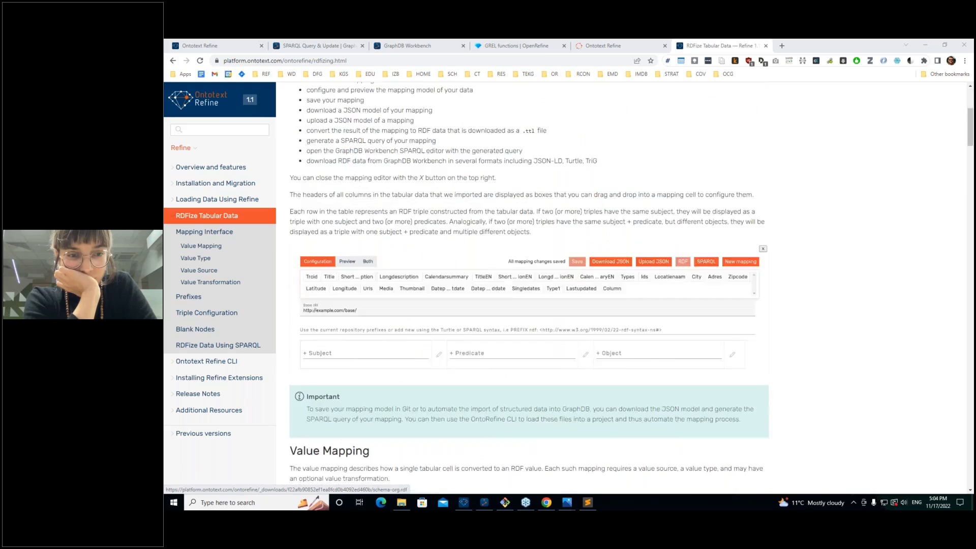
scroll(595, 239, "down", 10)
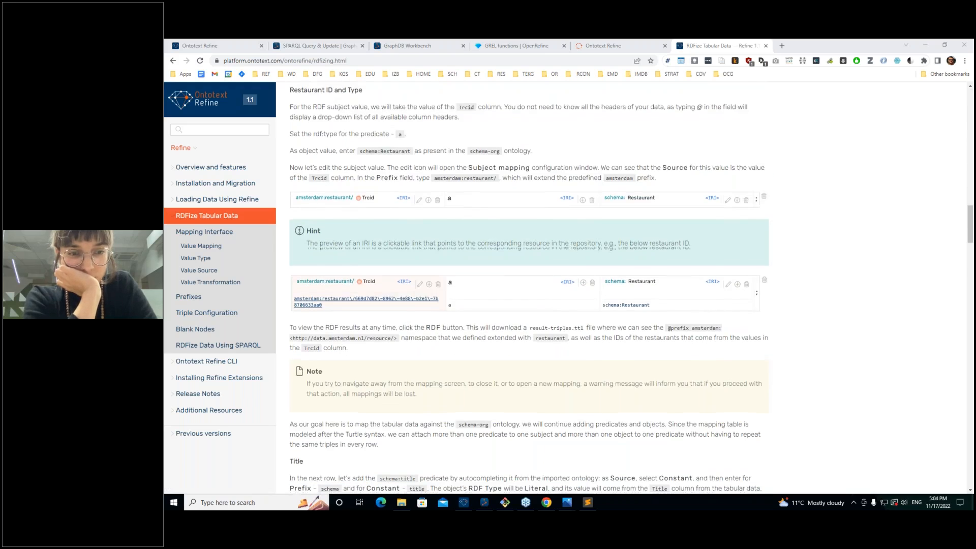
scroll(594, 239, "down", 5)
scroll(595, 238, "down", 12)
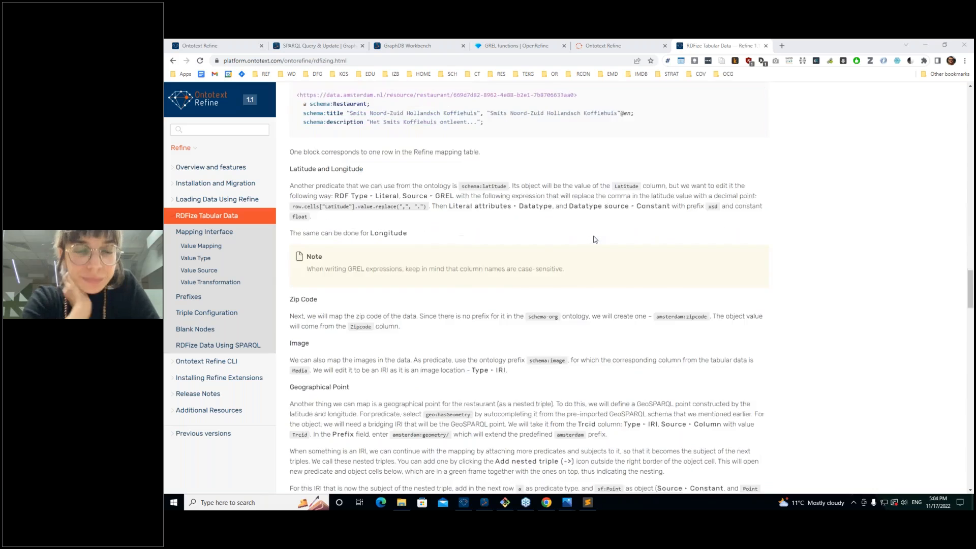
scroll(594, 239, "down", 1)
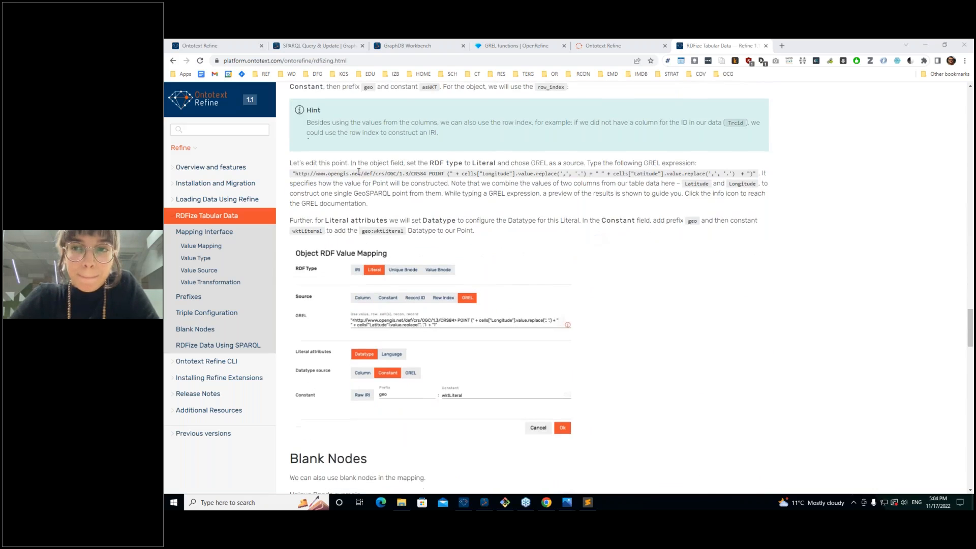
left_click_drag(697, 162, 490, 173)
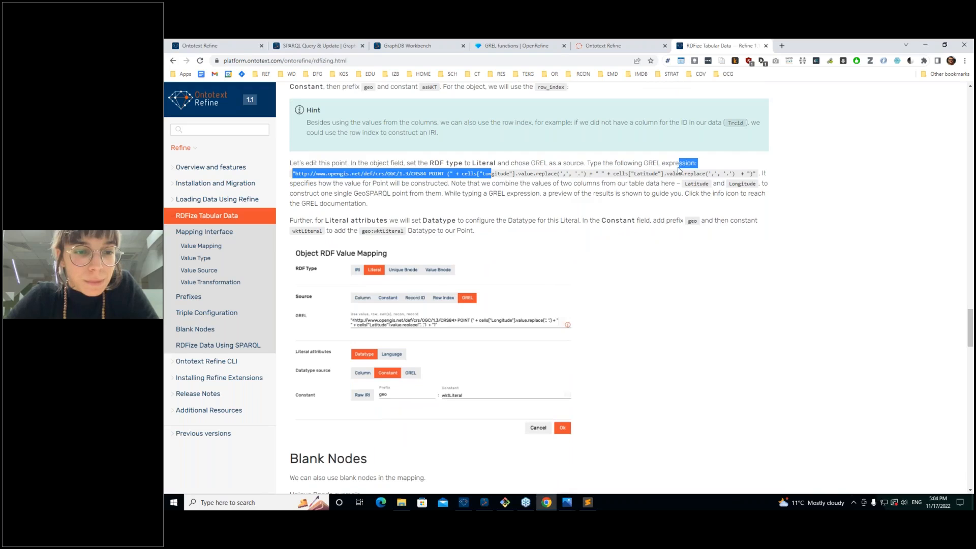
scroll(491, 174, "down", 5)
scroll(358, 234, "down", 12)
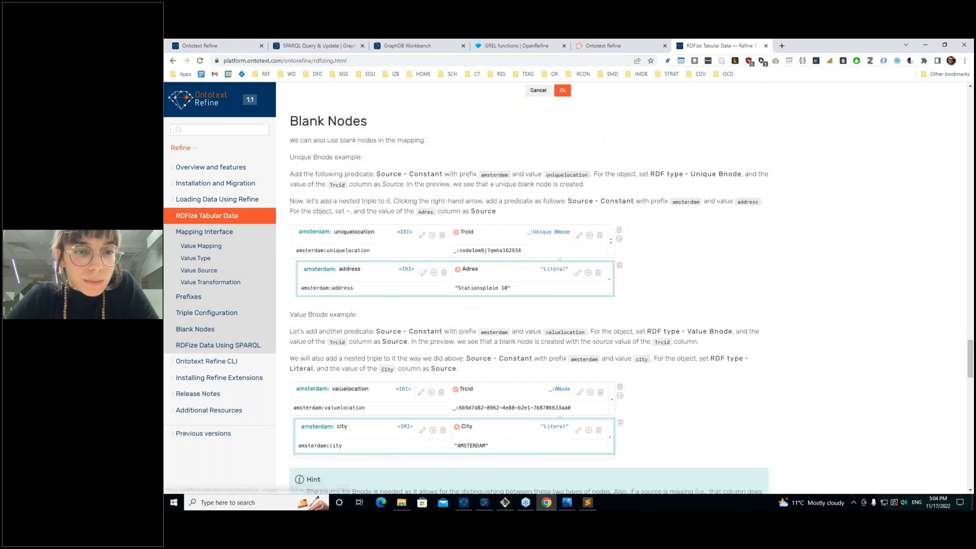
Step: Find 'data' in the RDFize guide and step backwards through its matches
scroll(358, 235, "down", 7)
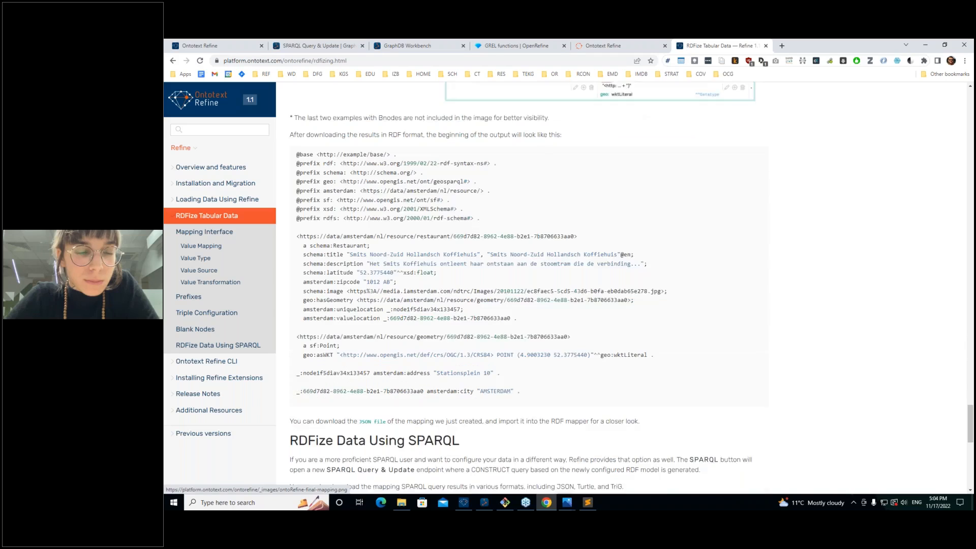
scroll(361, 235, "down", 1)
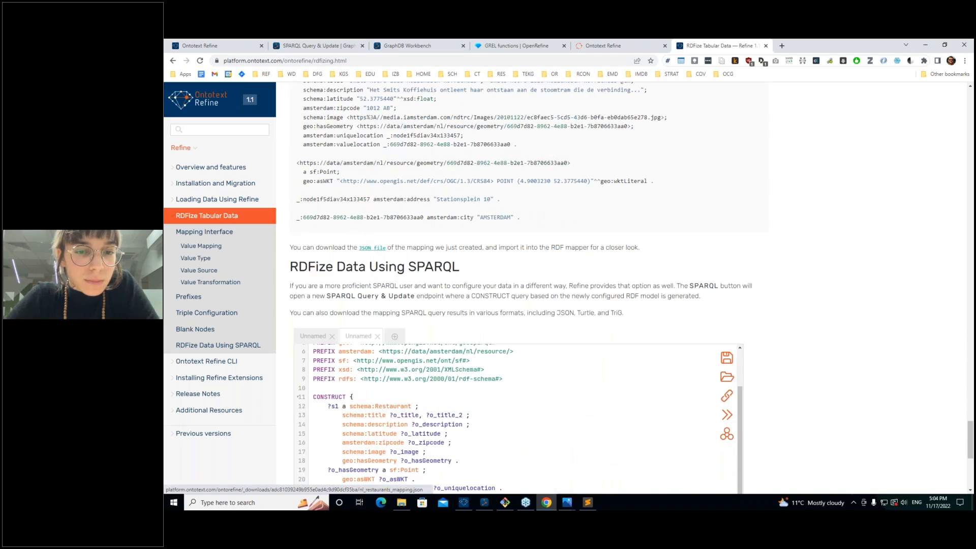
scroll(365, 248, "down", 7)
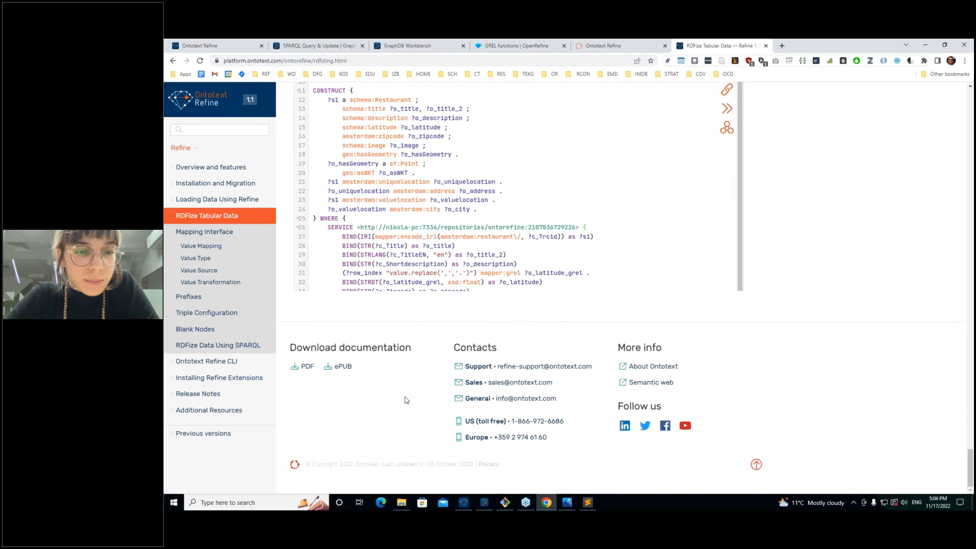
key("ctrl+f")
type("data")
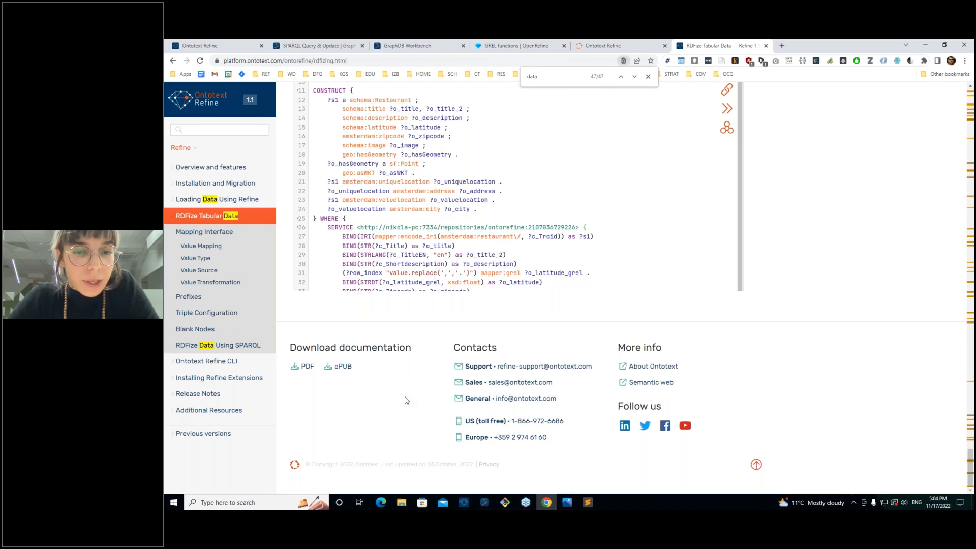
left_click(620, 77)
left_click(620, 77)
left_click(621, 77)
left_click(621, 77)
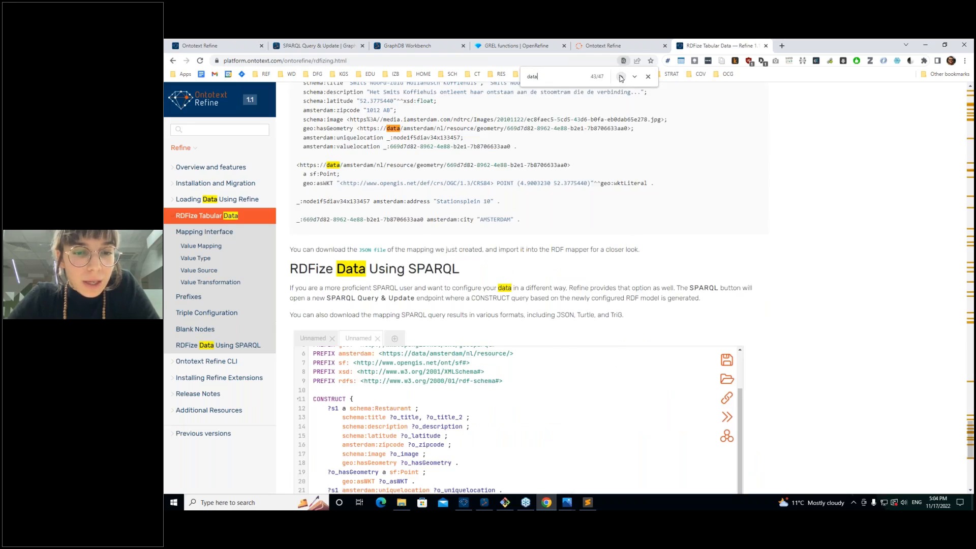
left_click(620, 77)
left_click(620, 76)
left_click(620, 77)
left_click(620, 76)
left_click(621, 77)
left_click(620, 76)
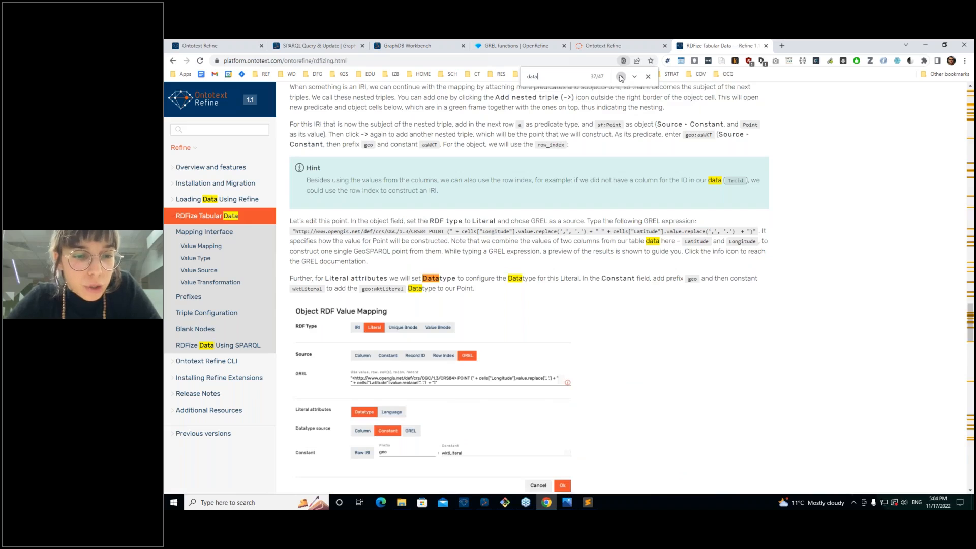
left_click(621, 77)
left_click(620, 77)
left_click(620, 77)
left_click(620, 77)
left_click(621, 77)
left_click(620, 76)
left_click(620, 77)
left_click(621, 77)
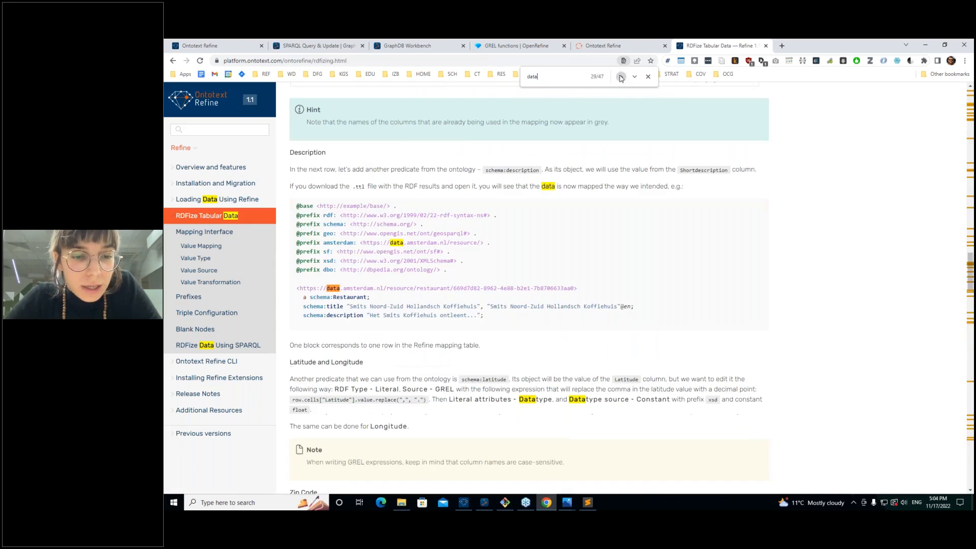
left_click(620, 76)
left_click(621, 77)
left_click(621, 77)
left_click(621, 77)
left_click(620, 77)
left_click(620, 77)
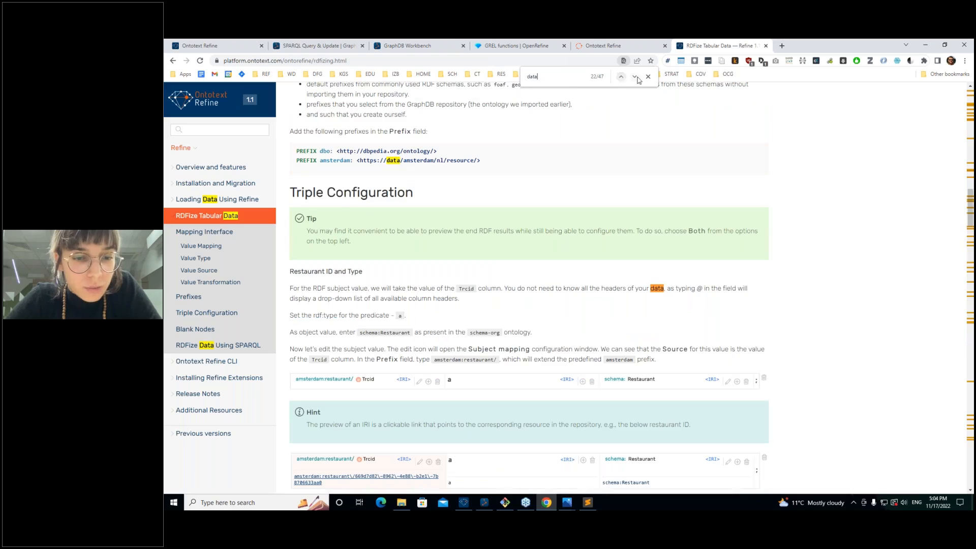
left_click(620, 77)
Step: Close the search, review the GraphDB connection item, then return to the Posts Export 27 Oct 2022 csv project
left_click(648, 77)
scroll(528, 285, "up", 7)
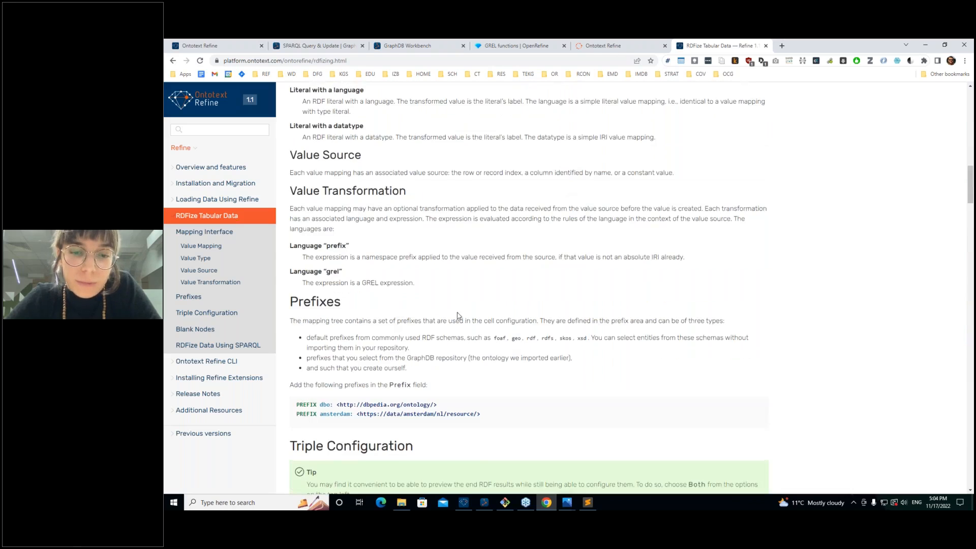
scroll(460, 213, "up", 10)
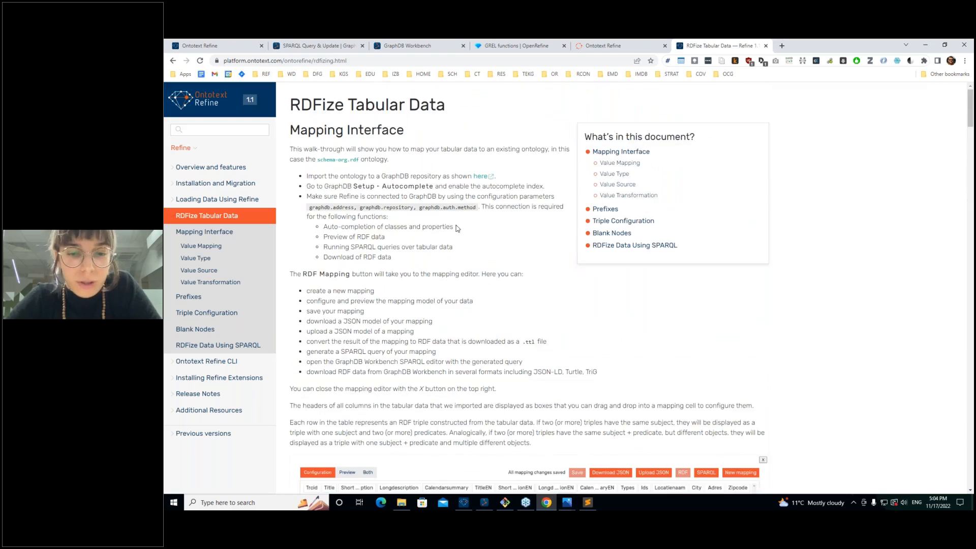
triple_click(461, 199)
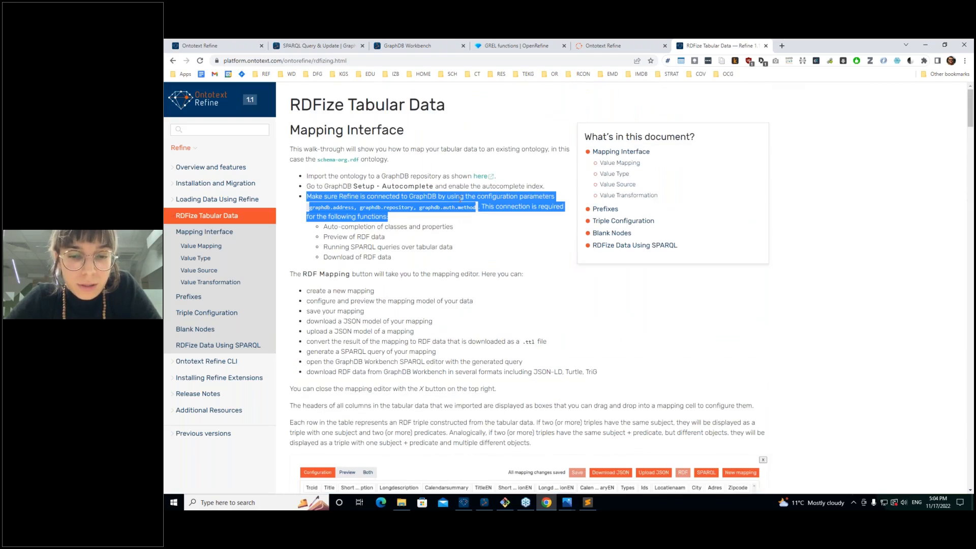
left_click(460, 199)
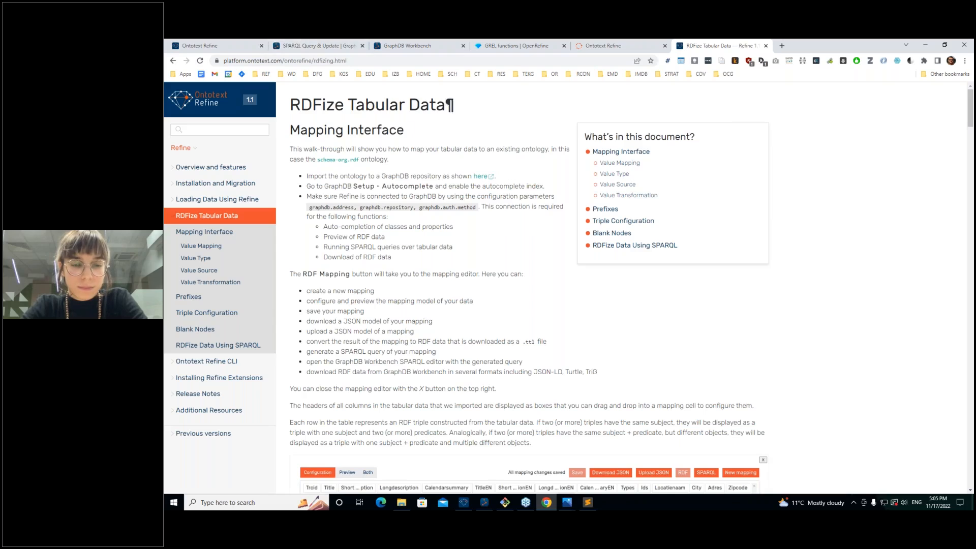
left_click(203, 45)
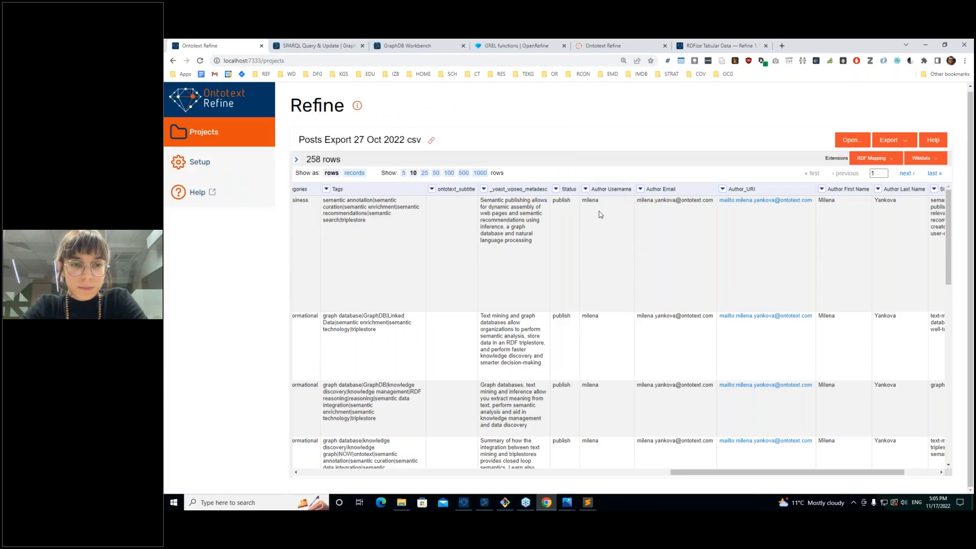
left_click(567, 502)
left_click(521, 446)
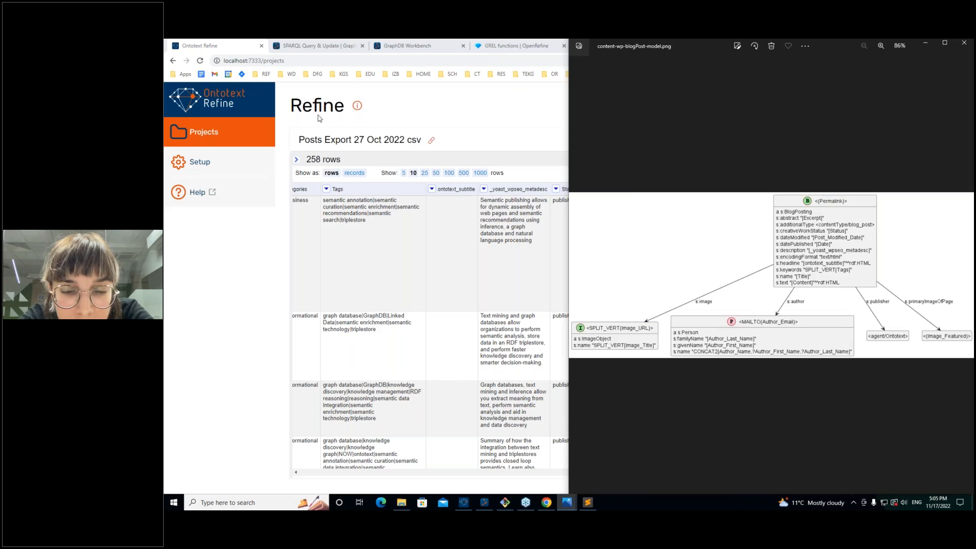
key("super+Left")
scroll(437, 314, "up", 2)
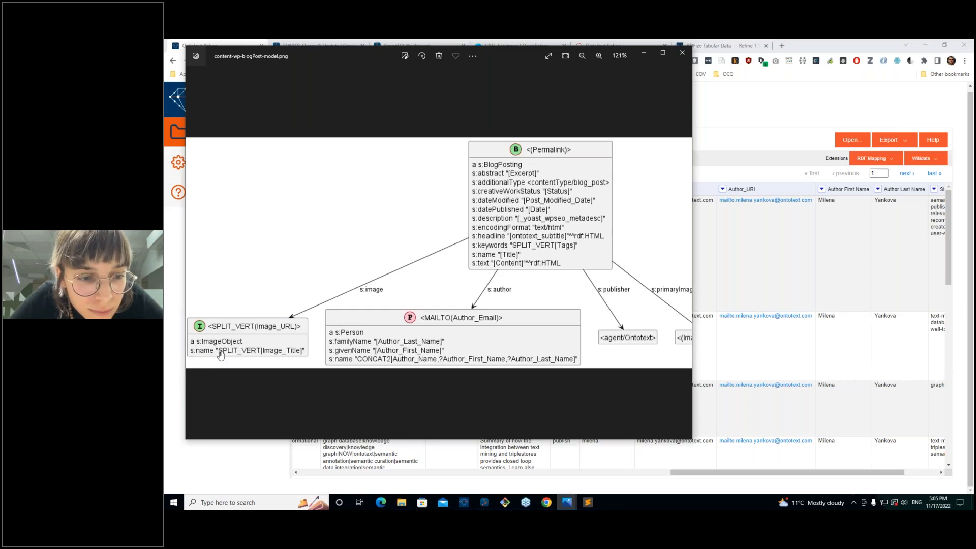
left_click(364, 452)
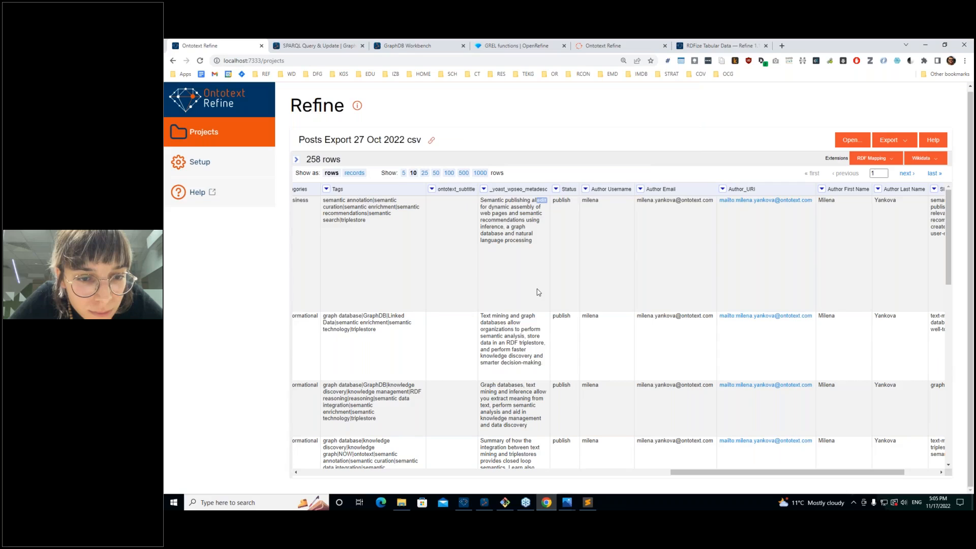
Step: Bring the dapaas row's Image Path and Image ID 29539|29537|29538 into view and zoom to 125%
scroll(539, 292, "right", 2)
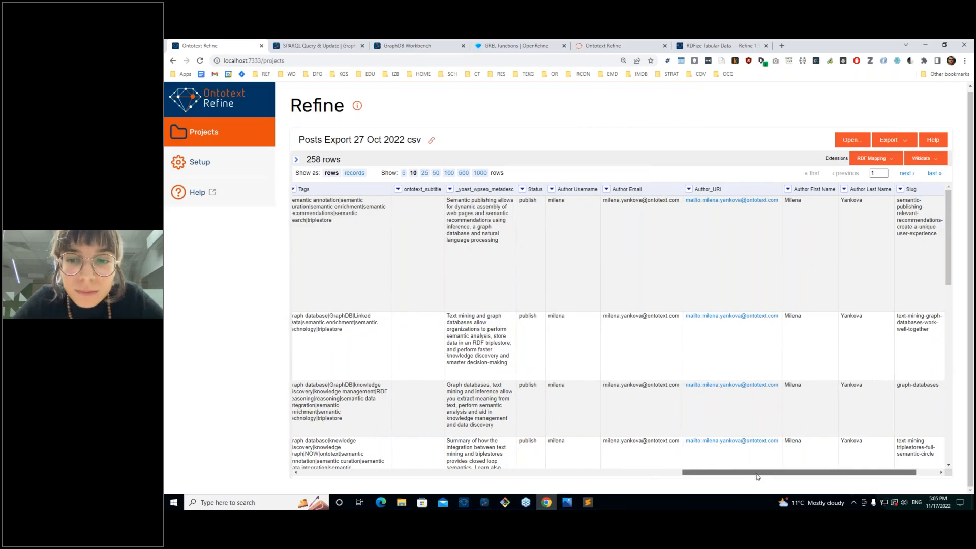
left_click_drag(757, 477, 515, 490)
scroll(479, 319, "down", 3)
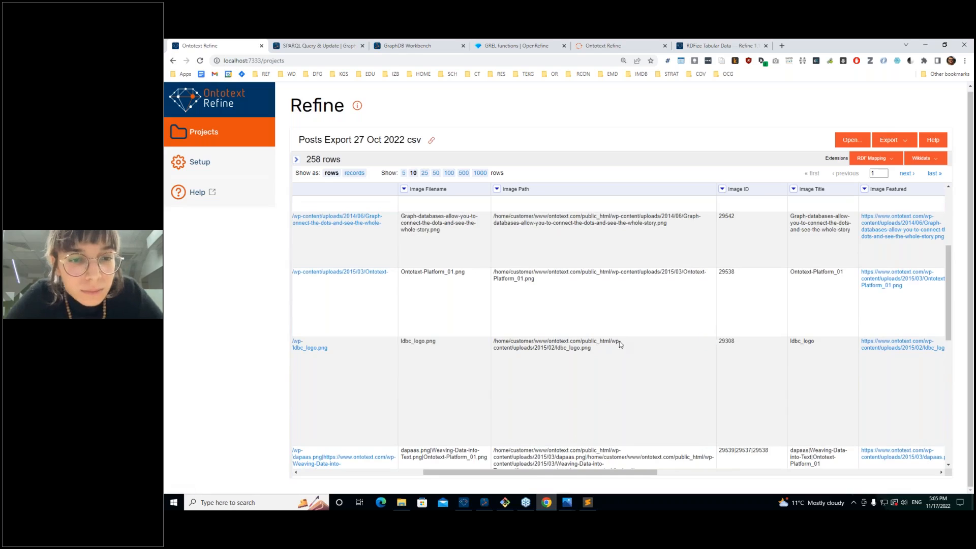
scroll(492, 348, "down", 2)
scroll(492, 348, "up", 1)
scroll(492, 348, "down", 4)
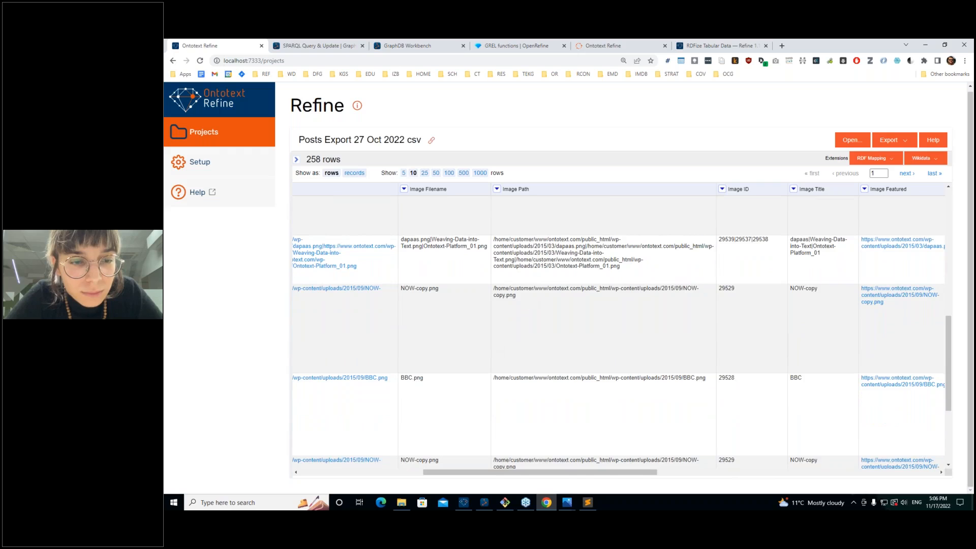
triple_click(576, 246)
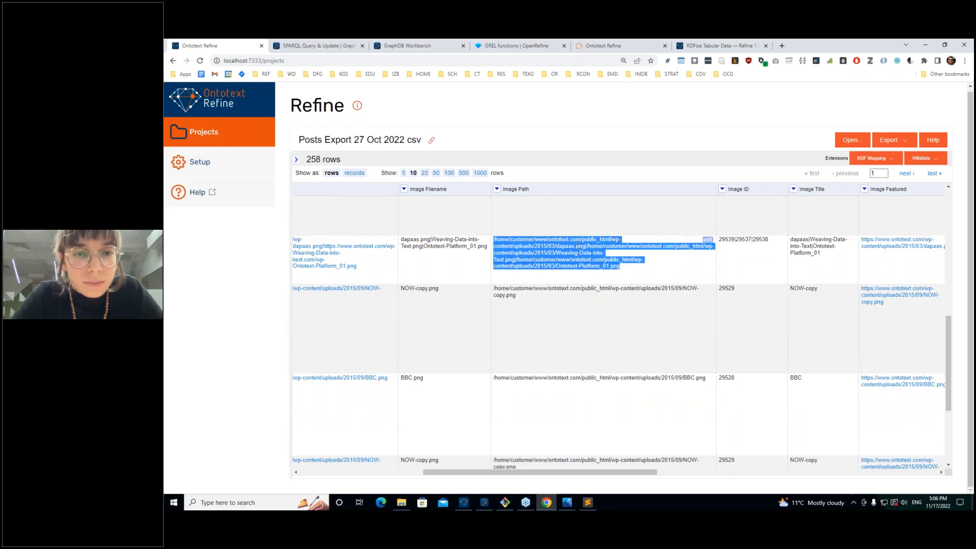
key("ctrl+plus")
key("ctrl+plus")
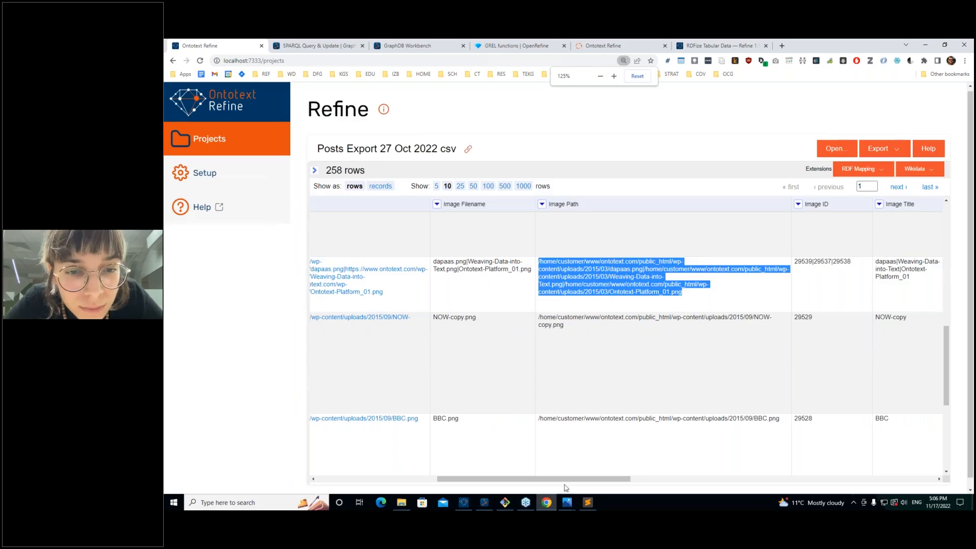
left_click_drag(616, 479, 671, 479)
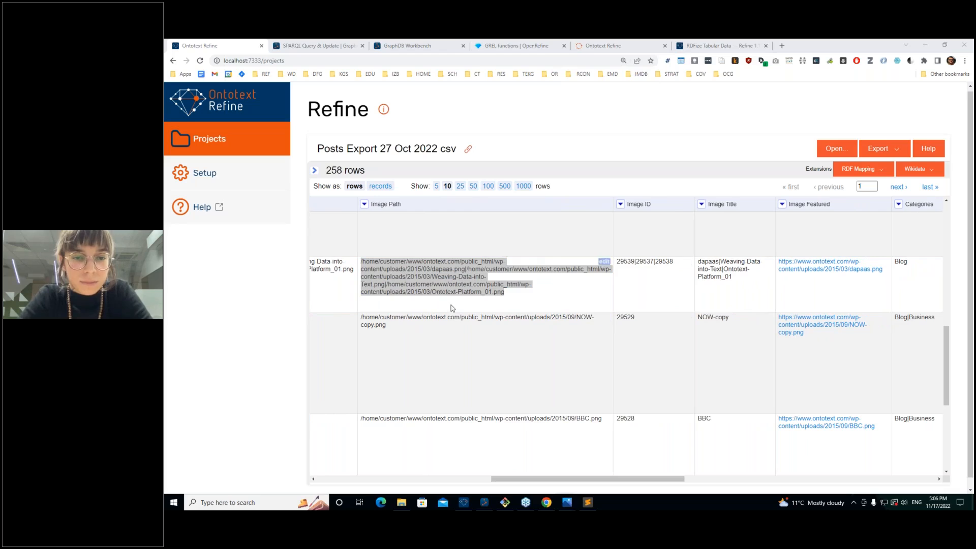
left_click(521, 283)
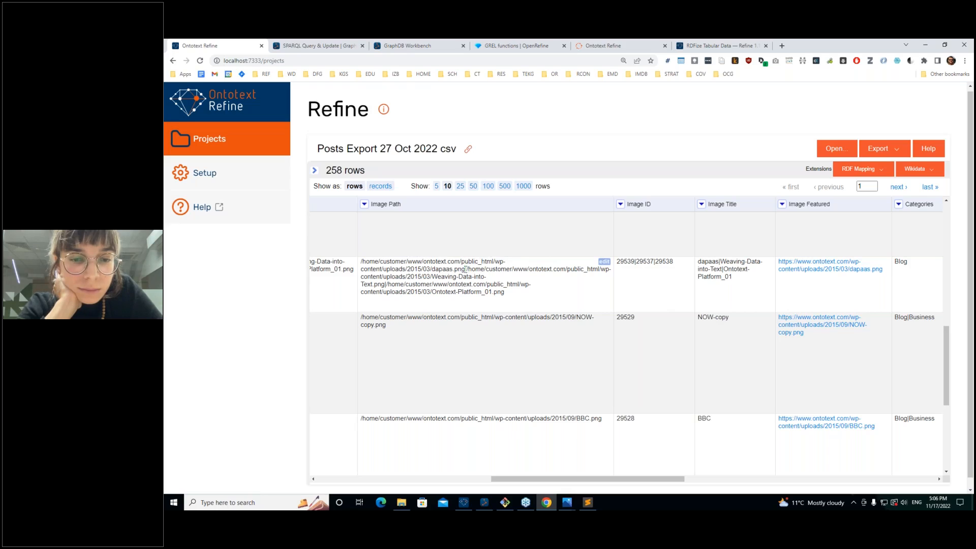
left_click_drag(731, 277, 701, 259)
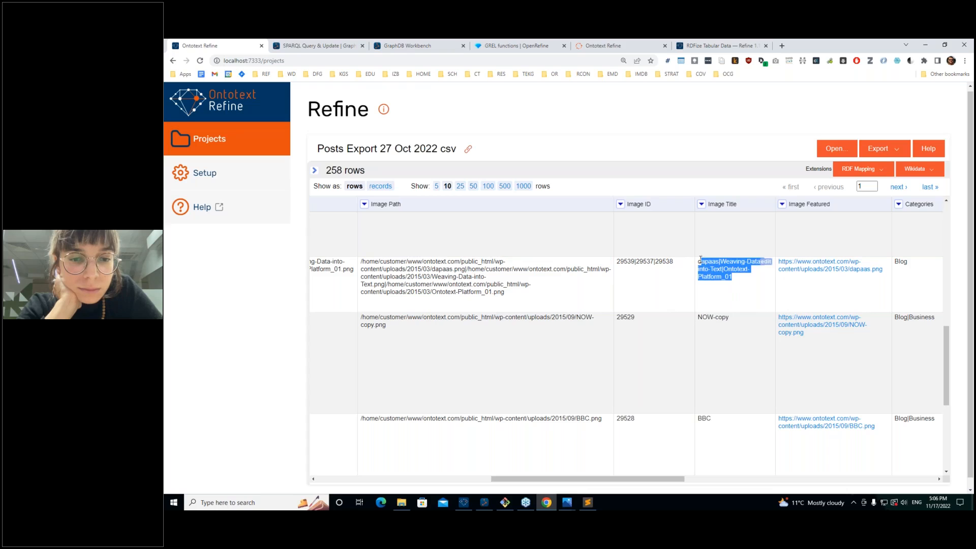
left_click(707, 260)
double_click(707, 260)
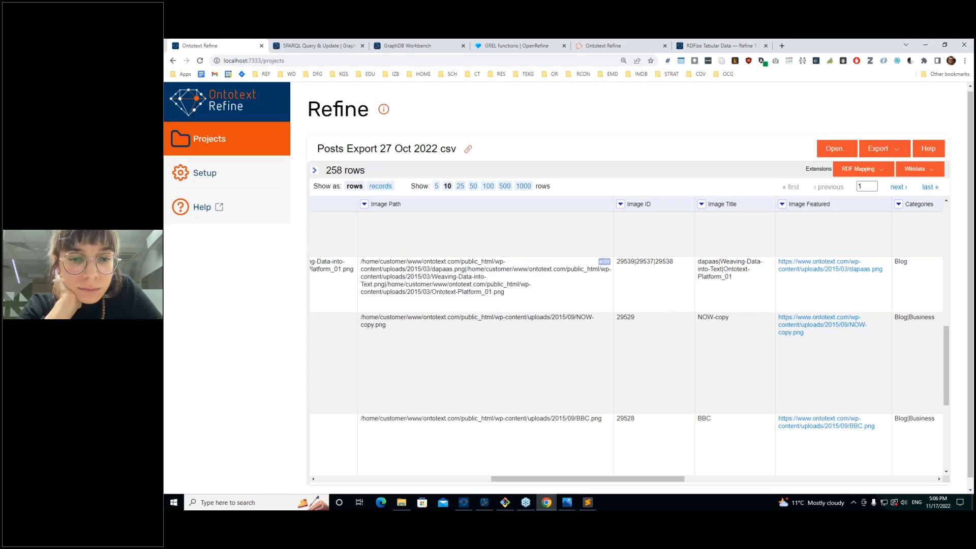
triple_click(389, 264)
double_click(732, 261)
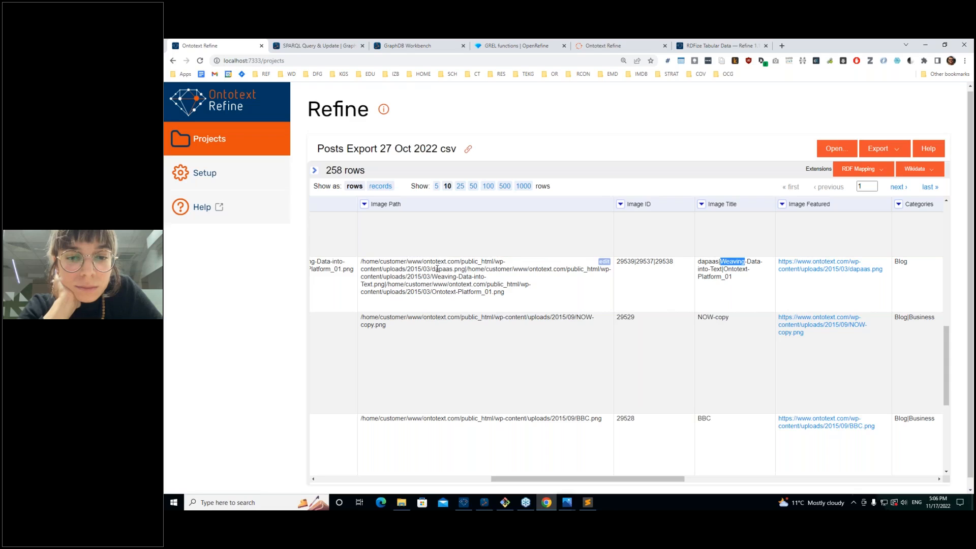
double_click(370, 262)
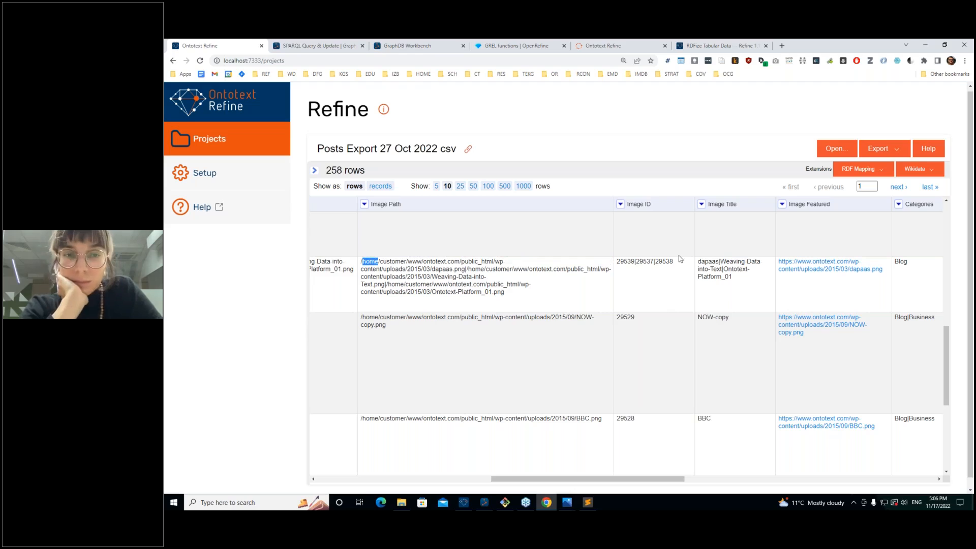
double_click(708, 261)
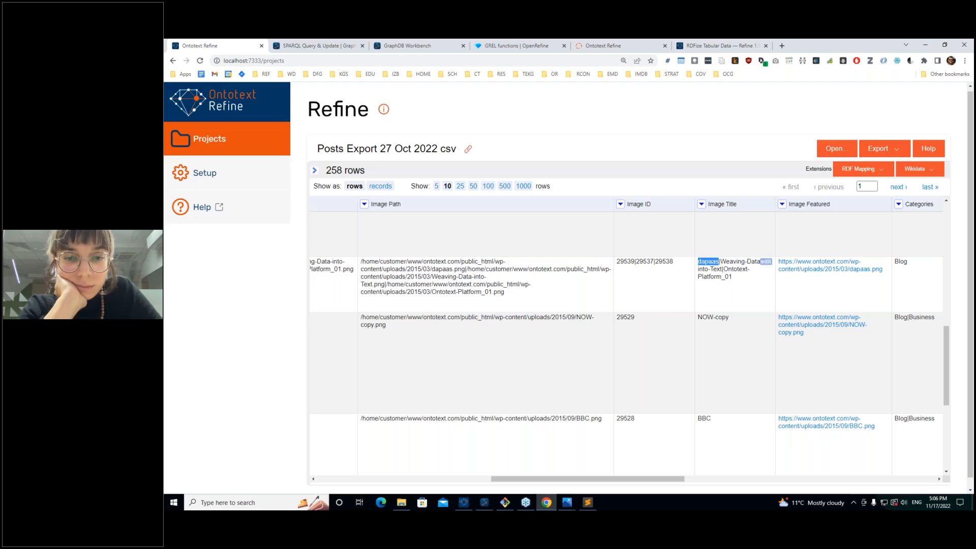
double_click(370, 261)
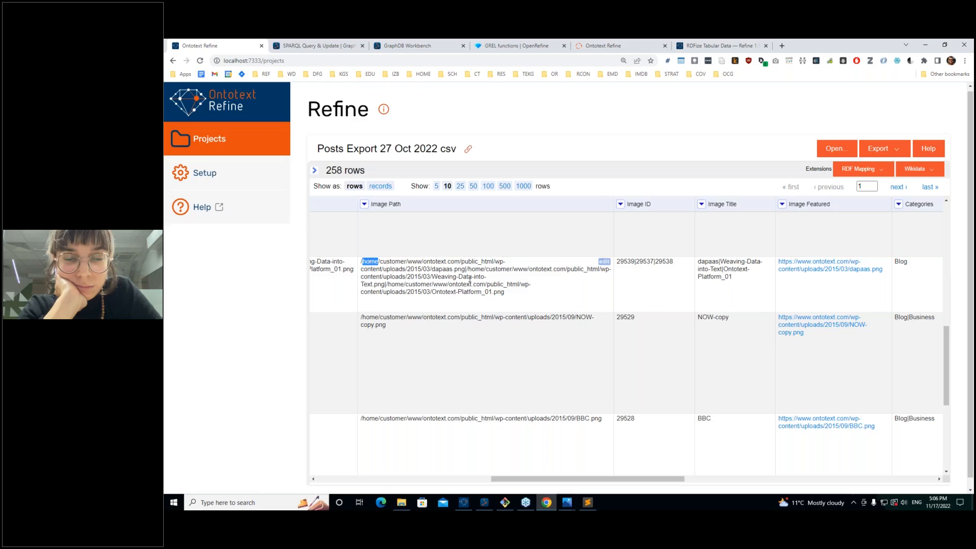
scroll(681, 376, "down", 1)
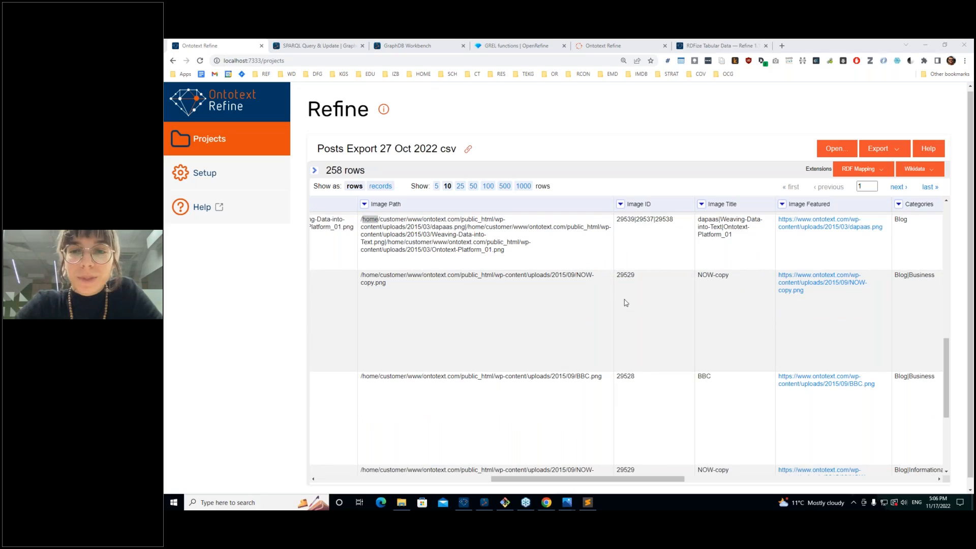
double_click(387, 249)
triple_click(387, 244)
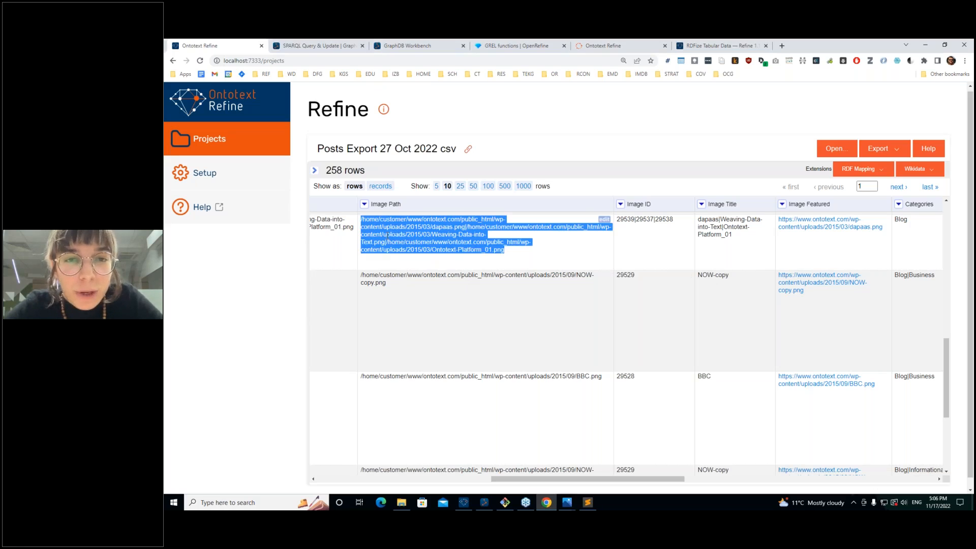
left_click(387, 235)
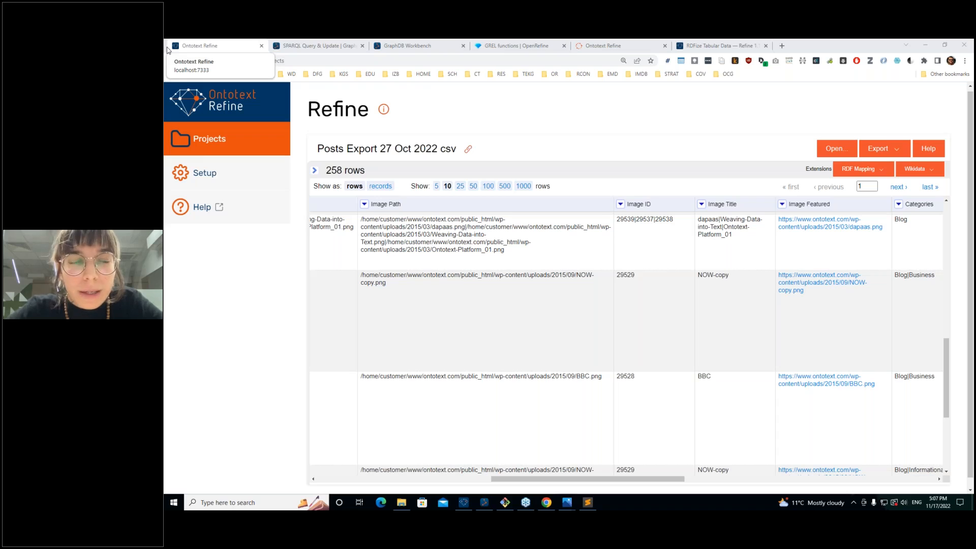
Step: Close the RDFize, product, GREL, GraphDB, SPARQL and Refine tabs, then the model diagram image
left_click(610, 45)
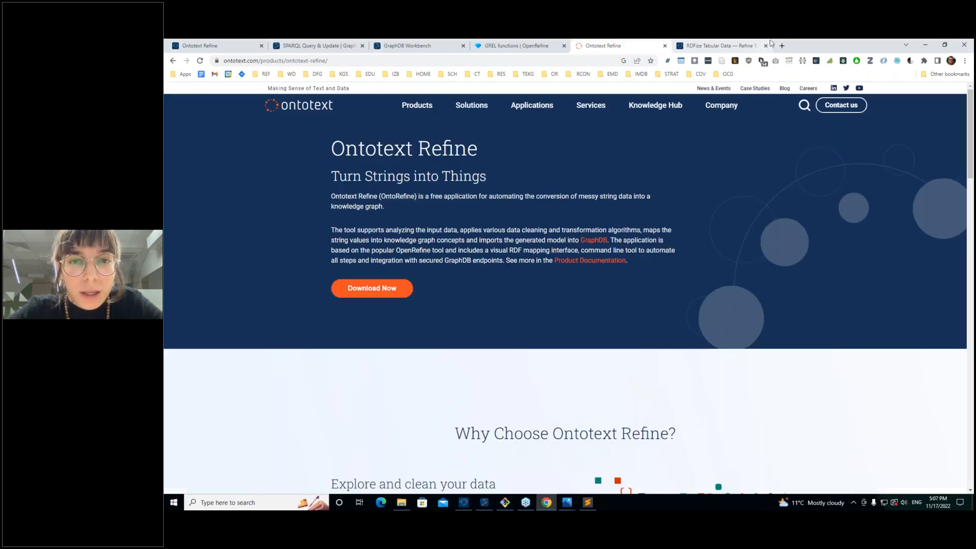
left_click(732, 45)
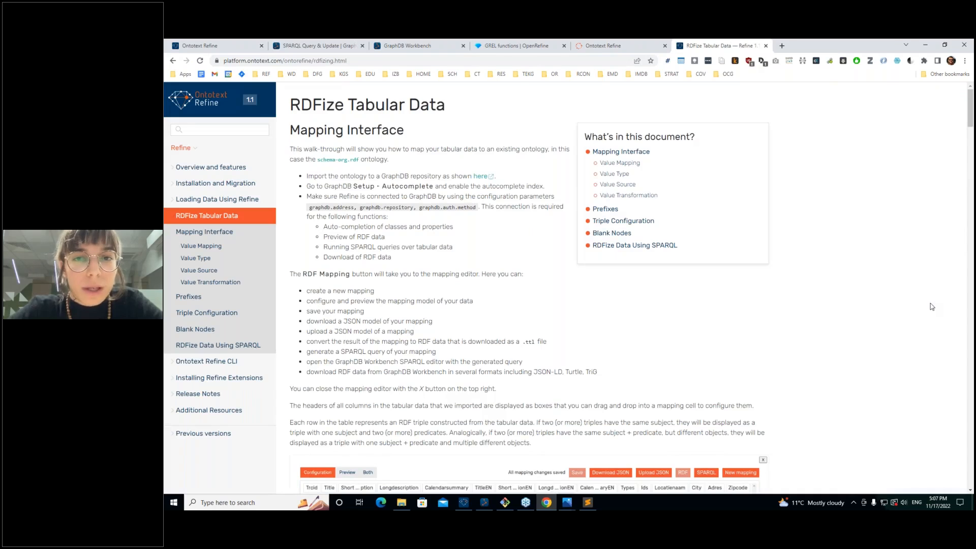
left_click(765, 45)
left_click(664, 45)
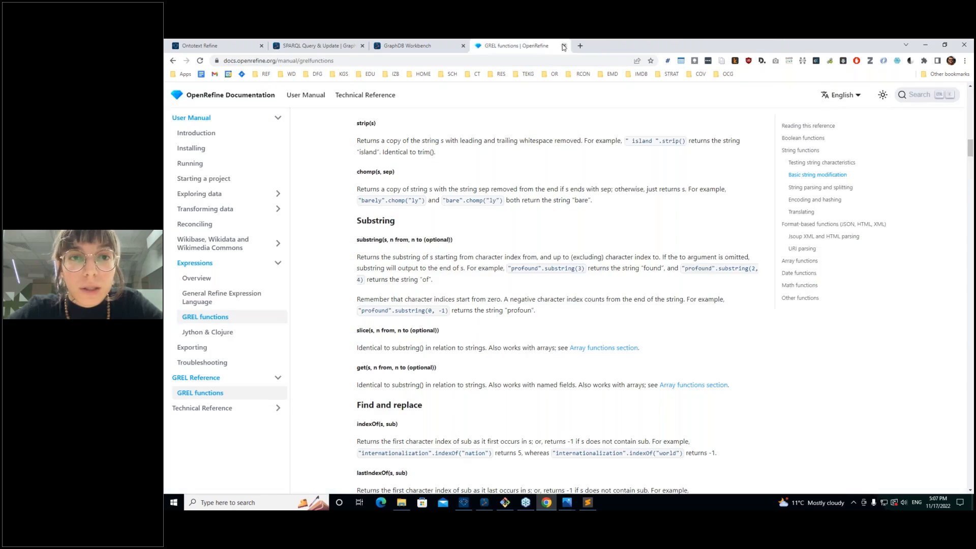
left_click(563, 46)
left_click(463, 46)
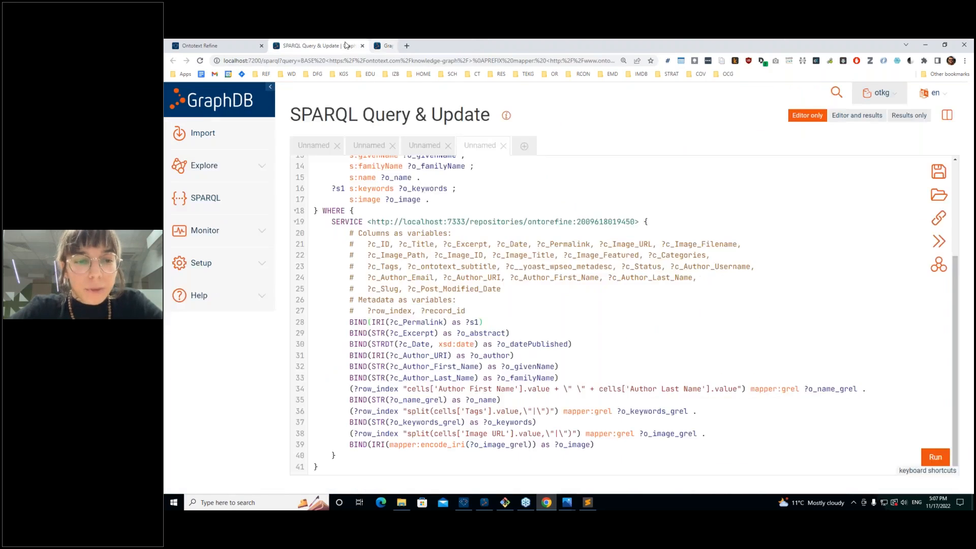
left_click(362, 45)
left_click(261, 46)
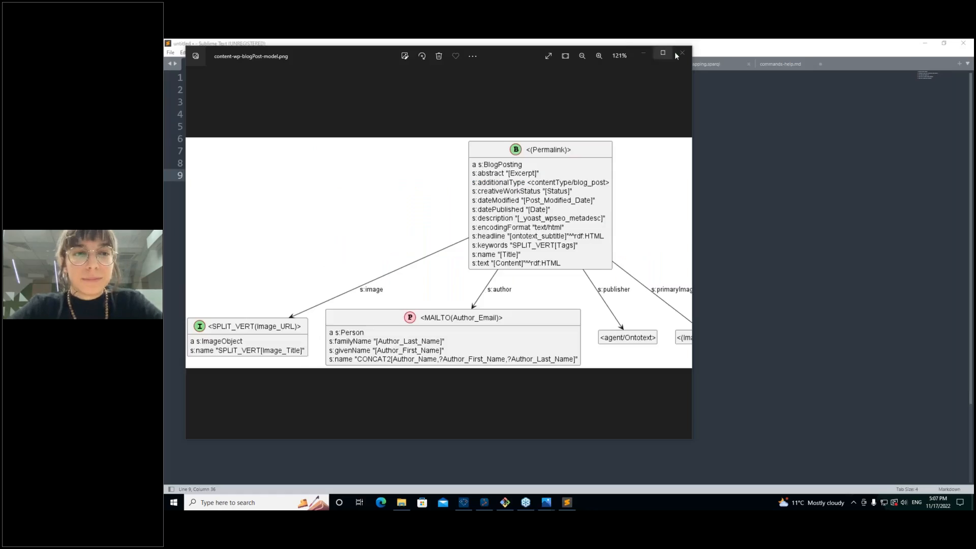
left_click(682, 53)
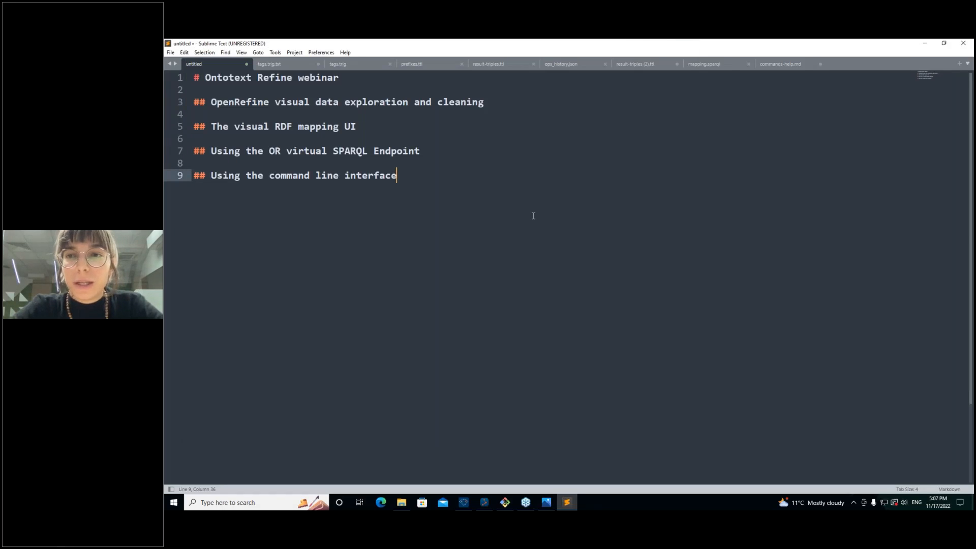